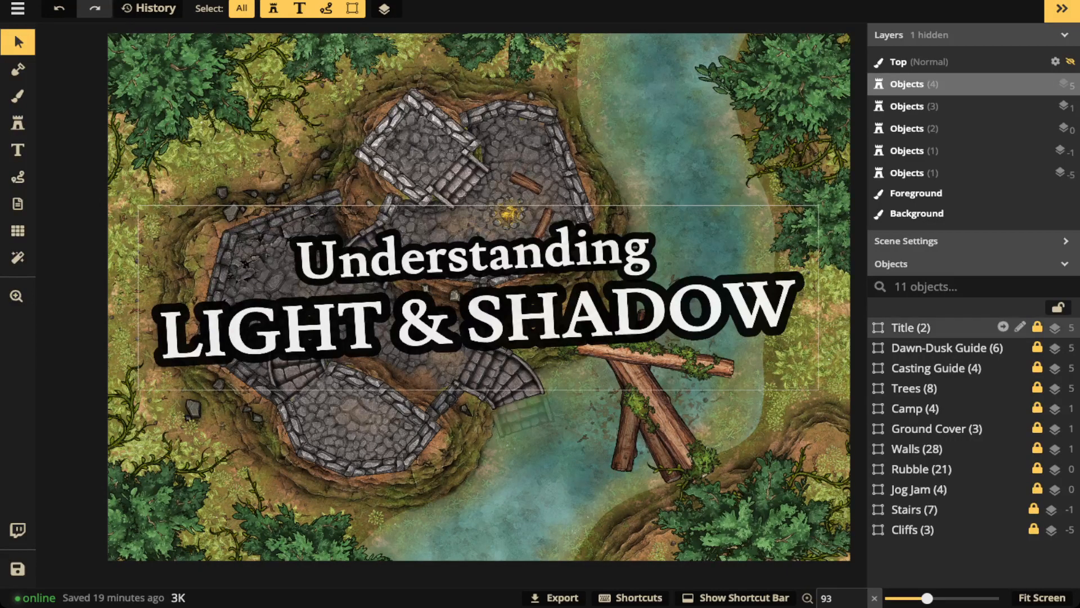
Delete the Title group and set the Dawn-Dusk Guide group's opacity to 1
left_click(923, 327)
key("Delete")
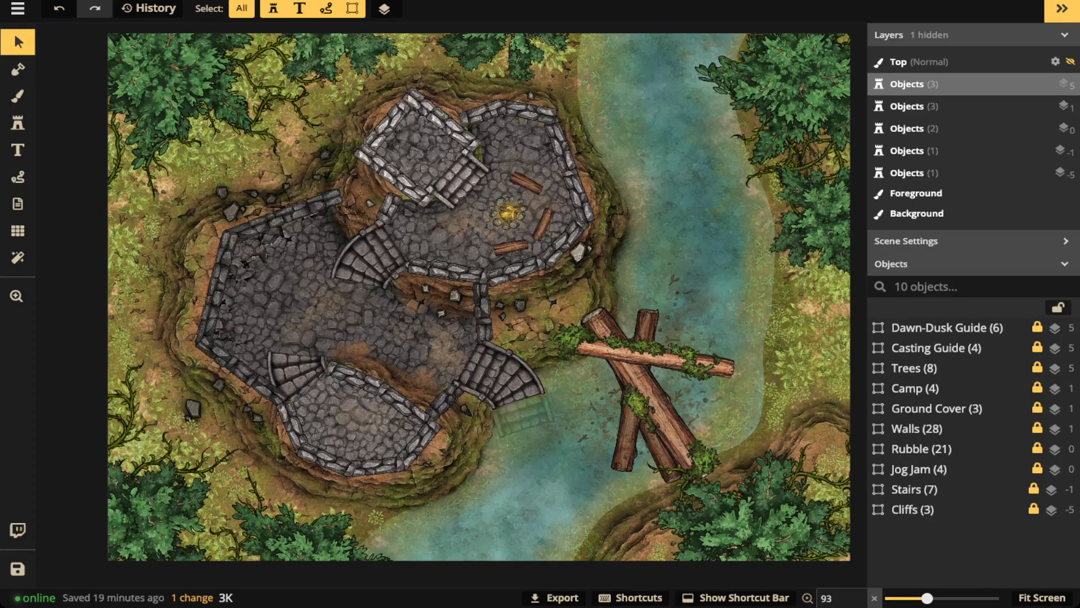
left_click(942, 327)
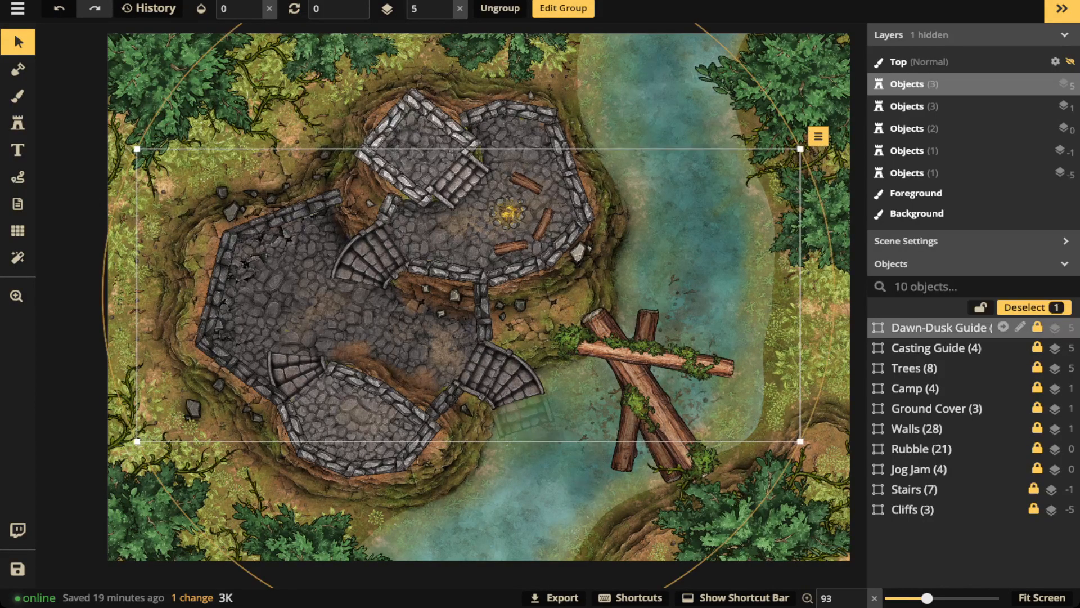
left_click(255, 5)
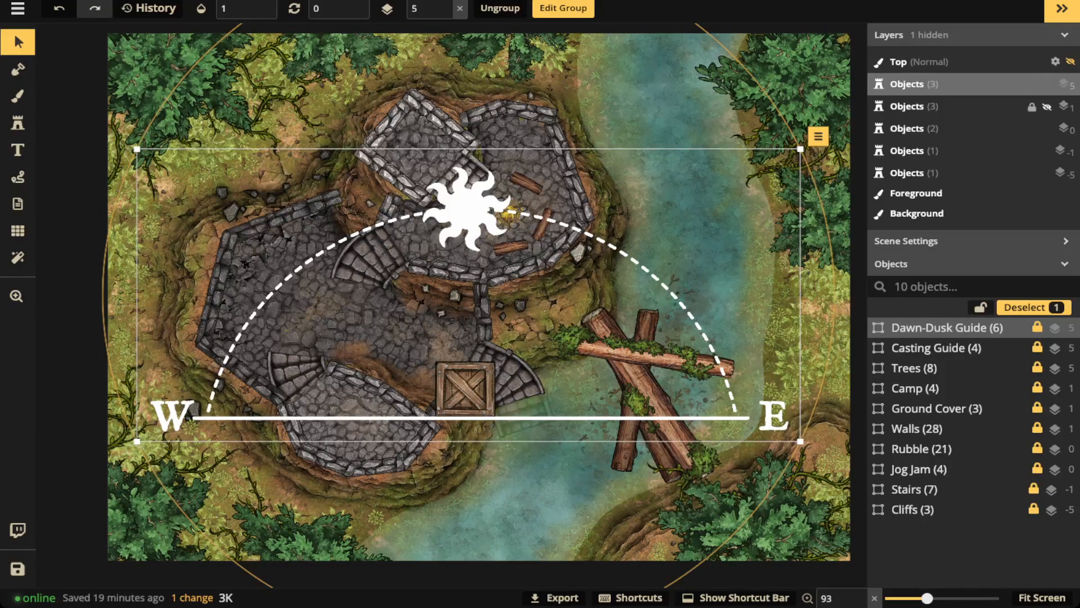
Hide the object layers at elevations 1, 0, -1 and -5
left_click(1047, 107)
left_click(1047, 128)
left_click(1044, 151)
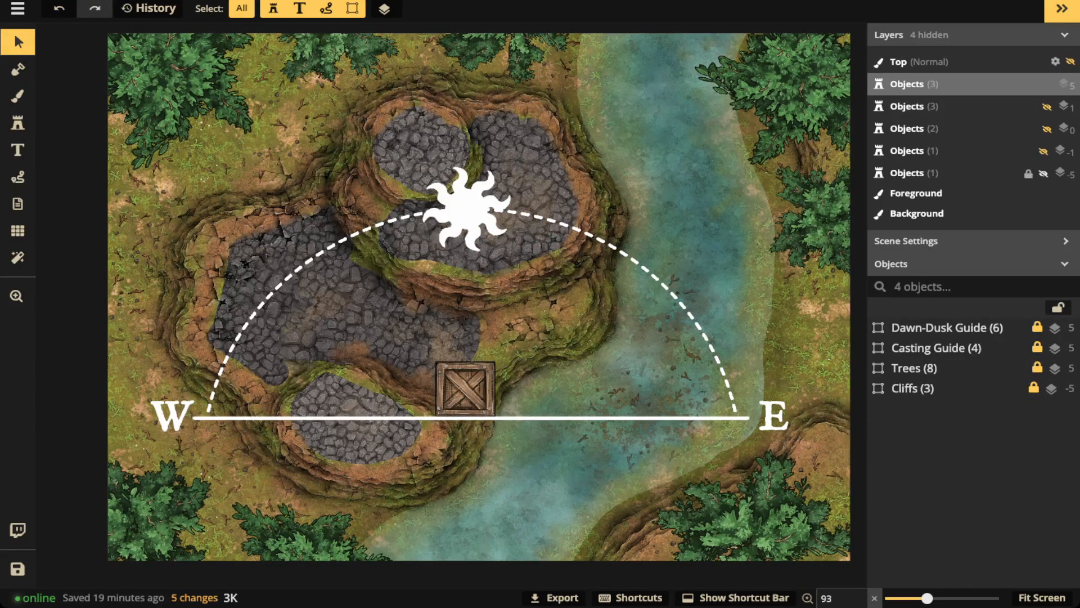
left_click(1043, 173)
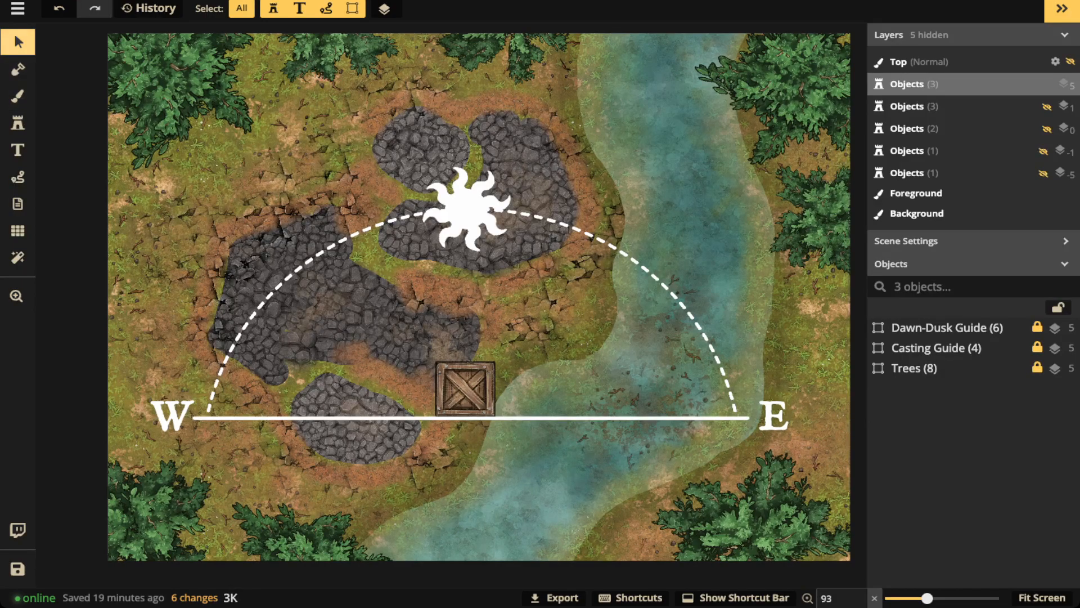
Circle the sun and the crate in turn with a red free-draw path, deleting each circle
left_click(18, 177)
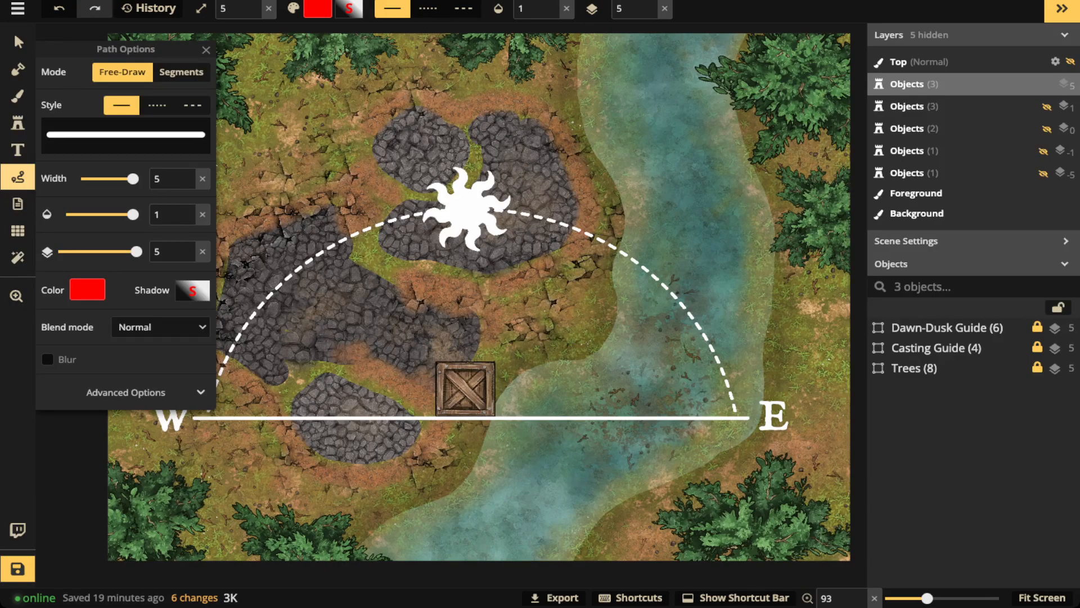
mouse_move(466, 140)
left_mouse_down()
mouse_move(394, 240)
mouse_move(421, 270)
mouse_move(538, 210)
mouse_move(484, 140)
left_mouse_up()
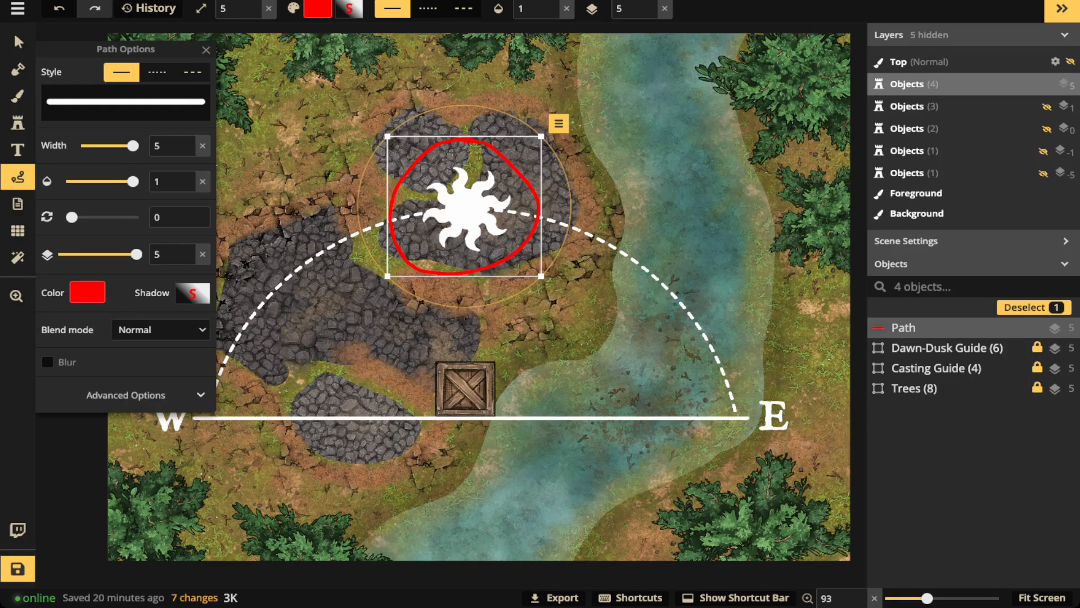
key("Delete")
mouse_move(391, 392)
left_mouse_down()
mouse_move(484, 329)
mouse_move(394, 394)
left_mouse_up()
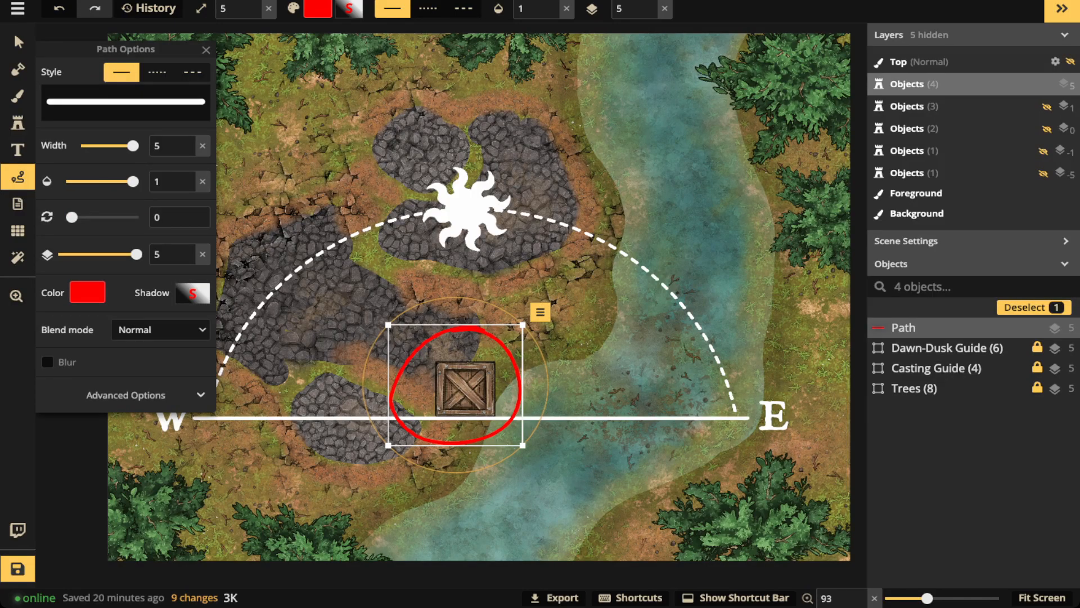
key("Delete")
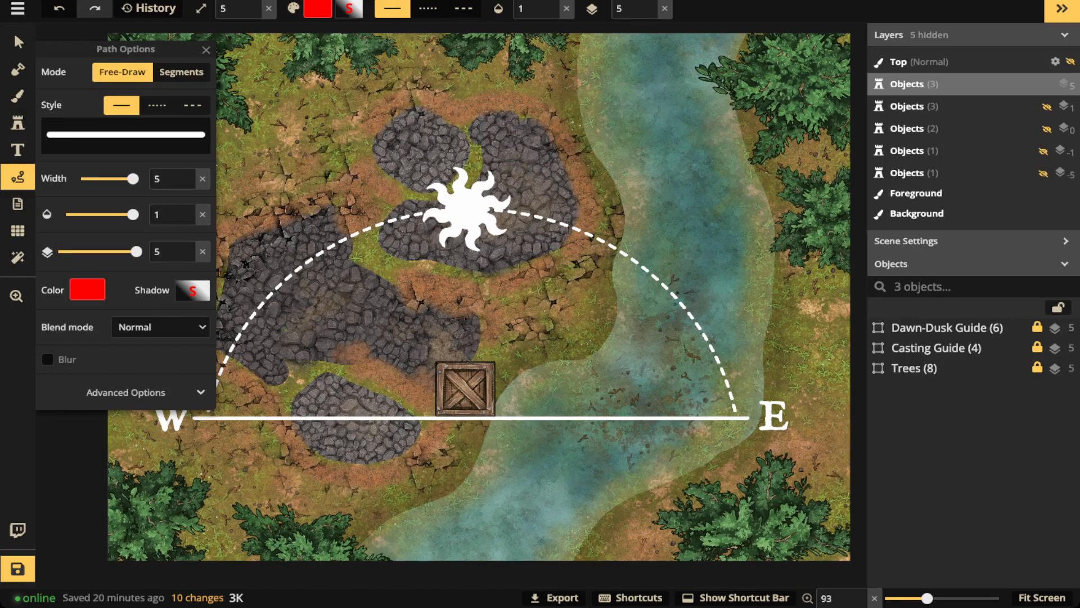
Draw a red arrow straight down from the sun to the crate and delete it
left_click_drag(467, 258, 464, 321)
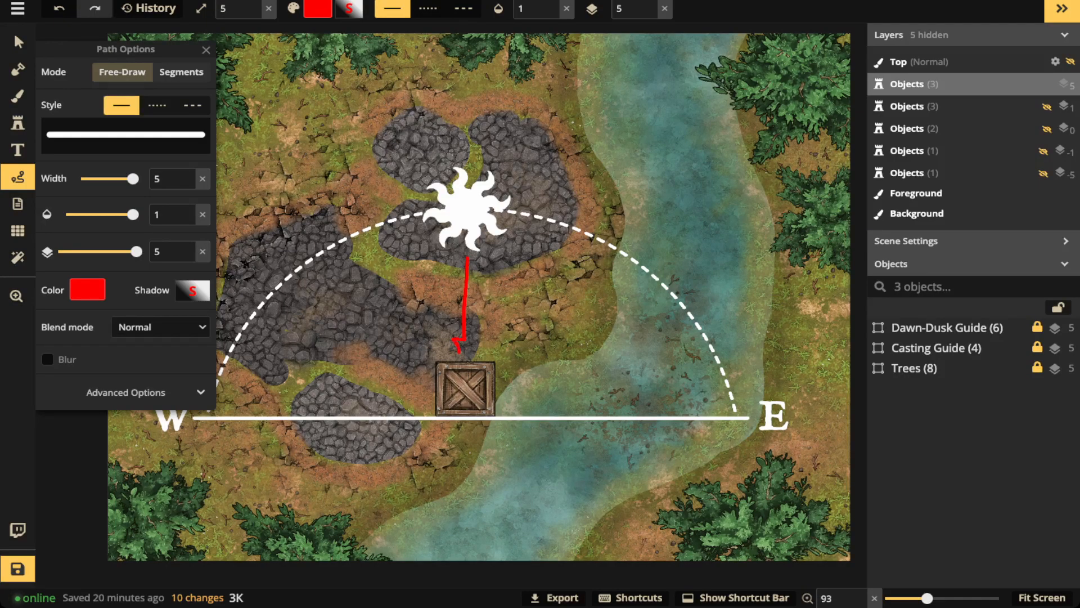
left_click_drag(463, 339, 463, 339)
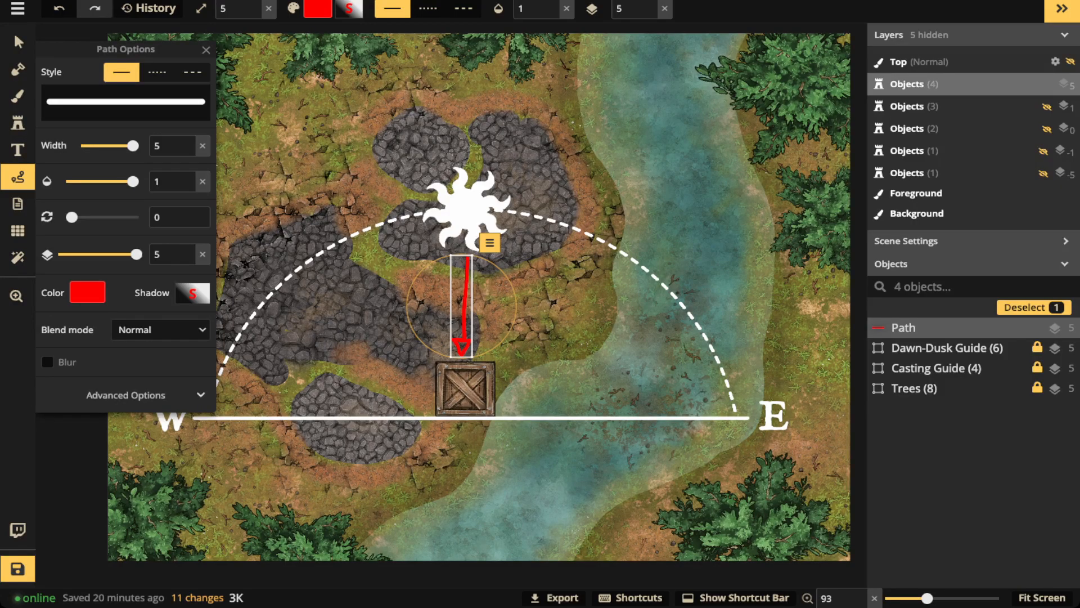
key("Delete")
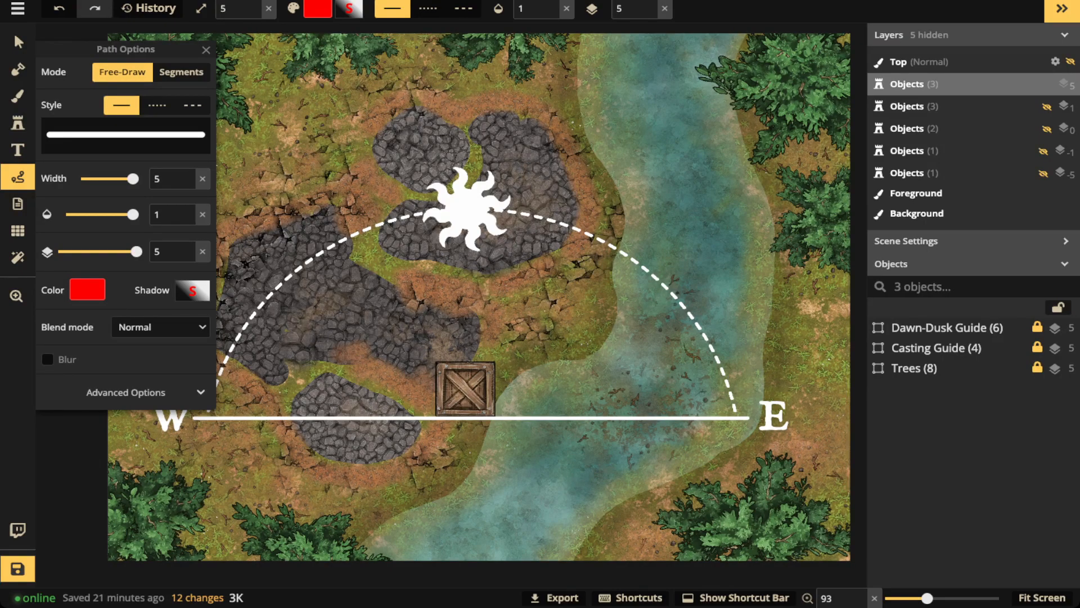
Draw a red path circling the E and arcing over the sun to an arrowhead at the W, and delete it
scroll(360, 259, "down", 1)
left_click_drag(360, 259, 456, 264)
scroll(456, 270, "down", 1)
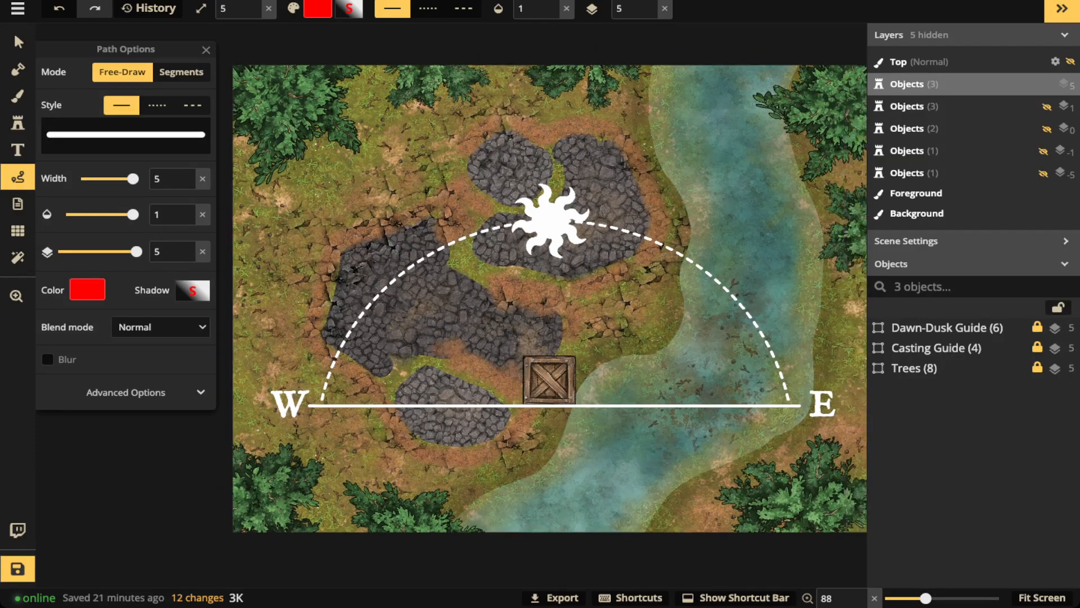
scroll(456, 270, "down", 1)
mouse_move(831, 378)
left_mouse_down()
mouse_move(805, 375)
mouse_move(841, 412)
mouse_move(800, 323)
mouse_move(640, 187)
mouse_move(535, 171)
mouse_move(355, 260)
mouse_move(292, 367)
mouse_move(308, 371)
left_mouse_up()
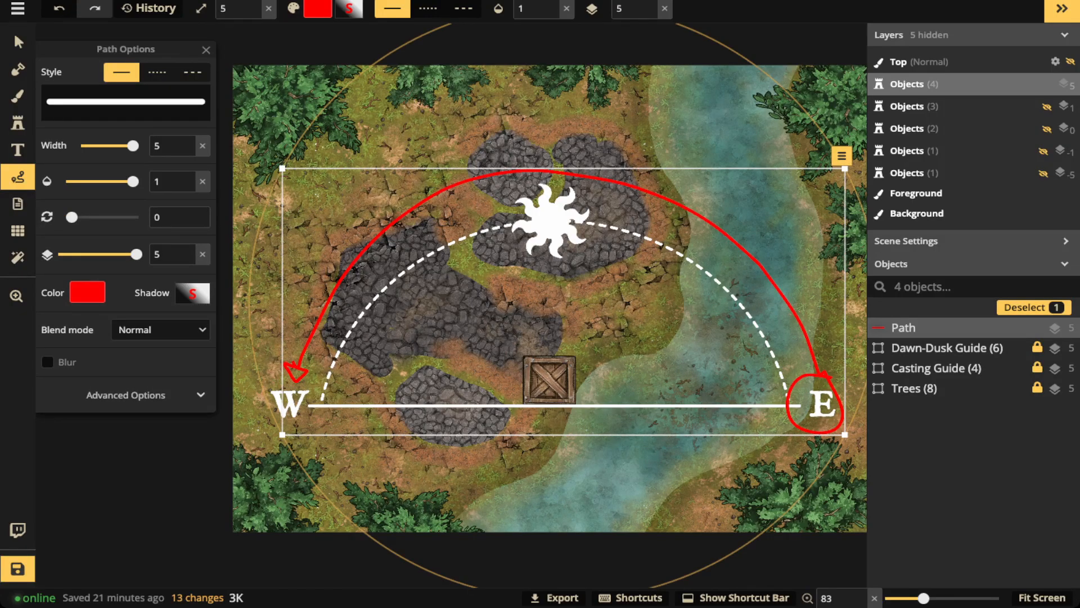
key("Delete")
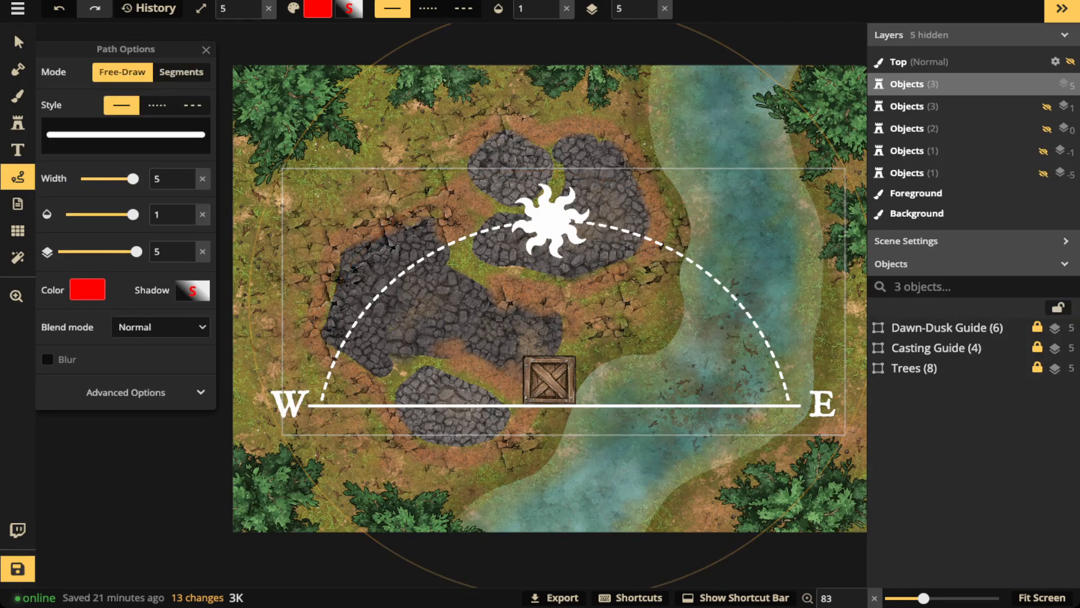
Circle the W and the E in turn with a red path, deleting each circle
mouse_move(286, 374)
left_mouse_down()
mouse_move(261, 401)
mouse_move(280, 426)
mouse_move(304, 425)
mouse_move(307, 374)
left_mouse_up()
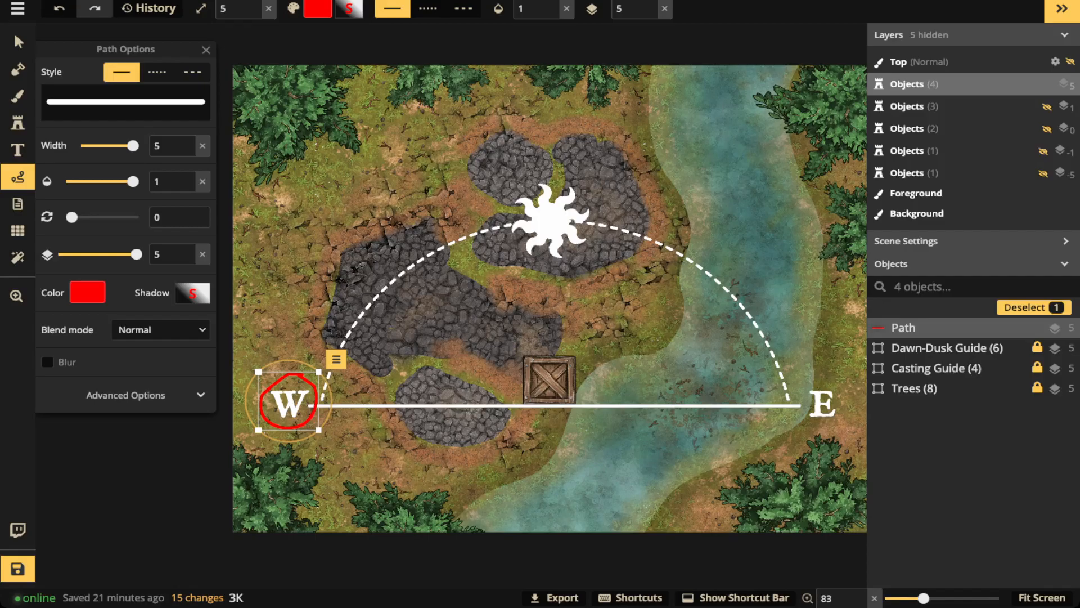
key("Delete")
mouse_move(821, 378)
left_mouse_down()
mouse_move(788, 395)
mouse_move(820, 430)
mouse_move(841, 416)
mouse_move(813, 377)
left_mouse_up()
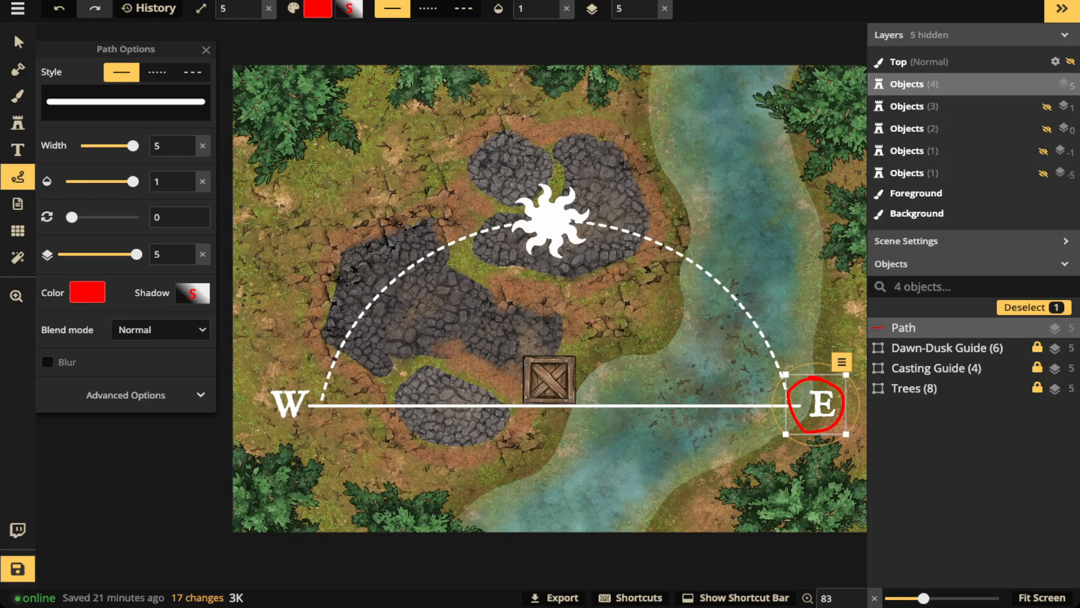
key("Delete")
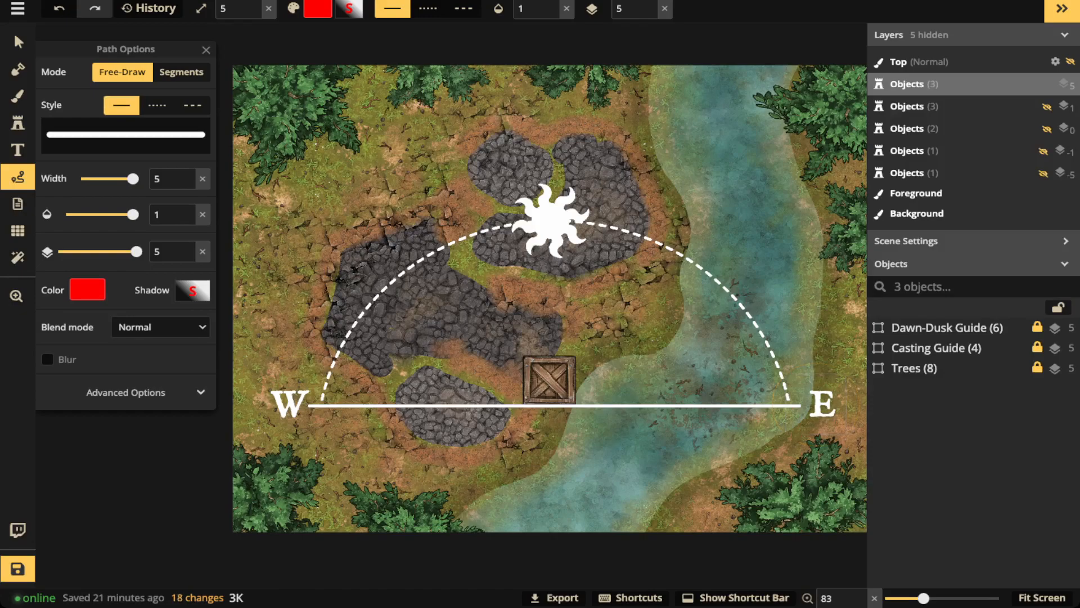
Open the Dawn-Dusk Guide group for editing and move the sun sculpture westward along the dashed arc
left_click(940, 327)
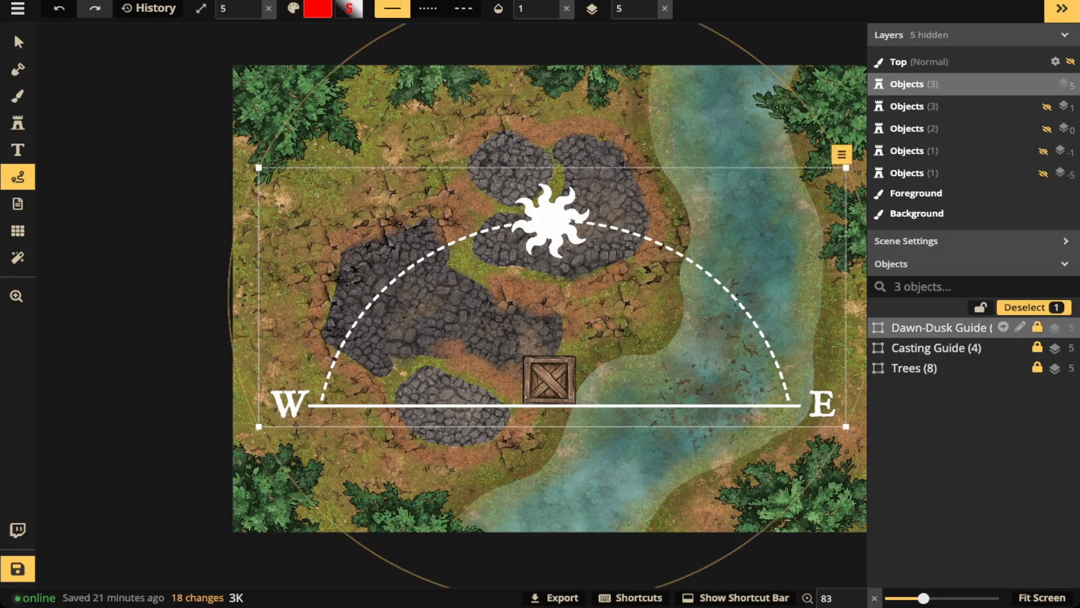
left_click(1003, 327)
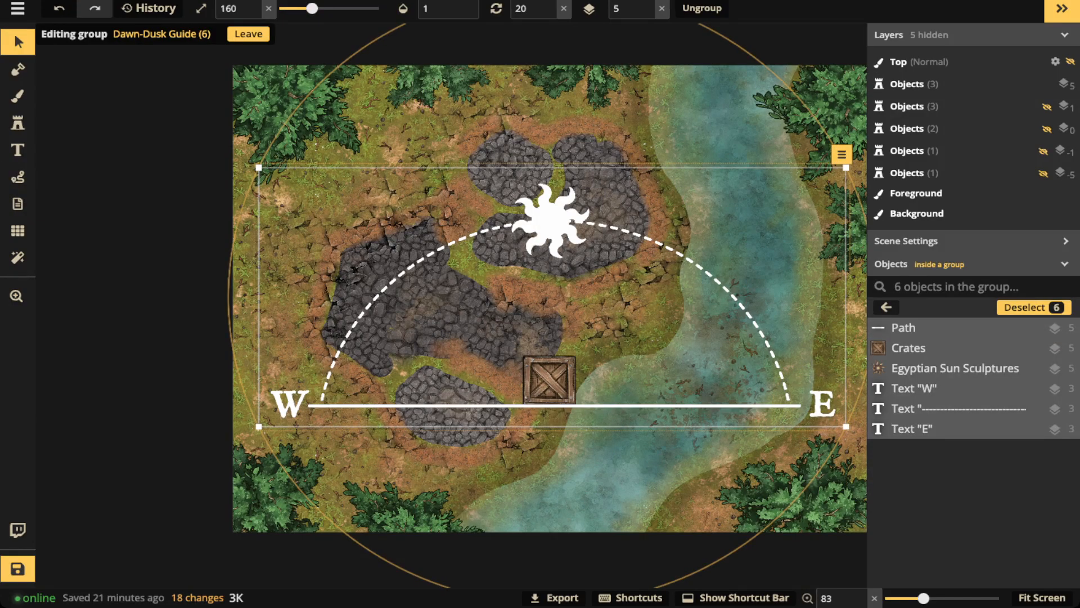
left_click(956, 388)
left_click(956, 368)
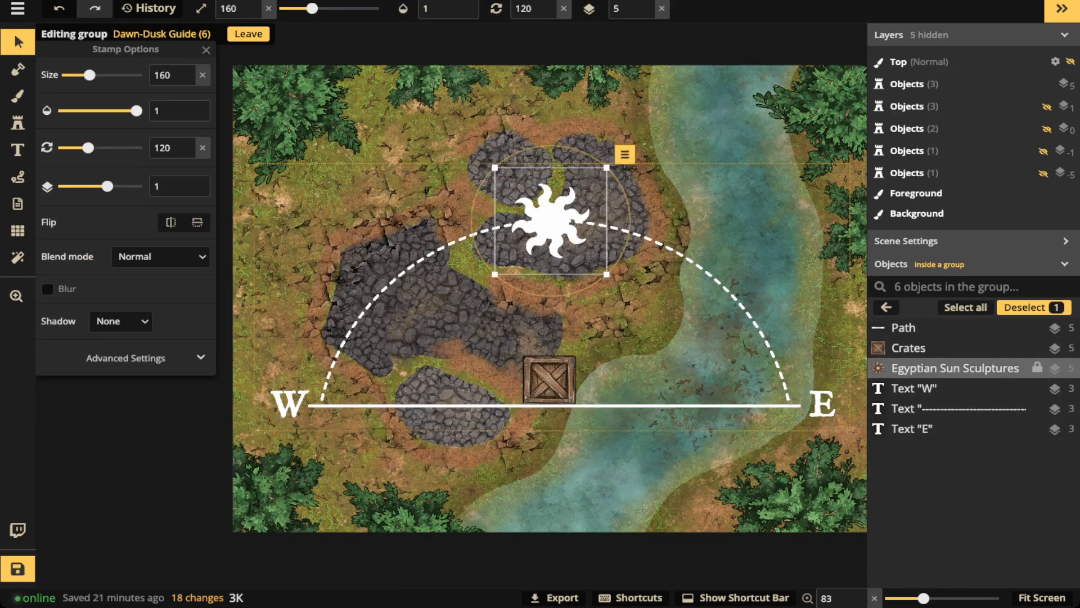
left_click_drag(551, 222, 400, 273)
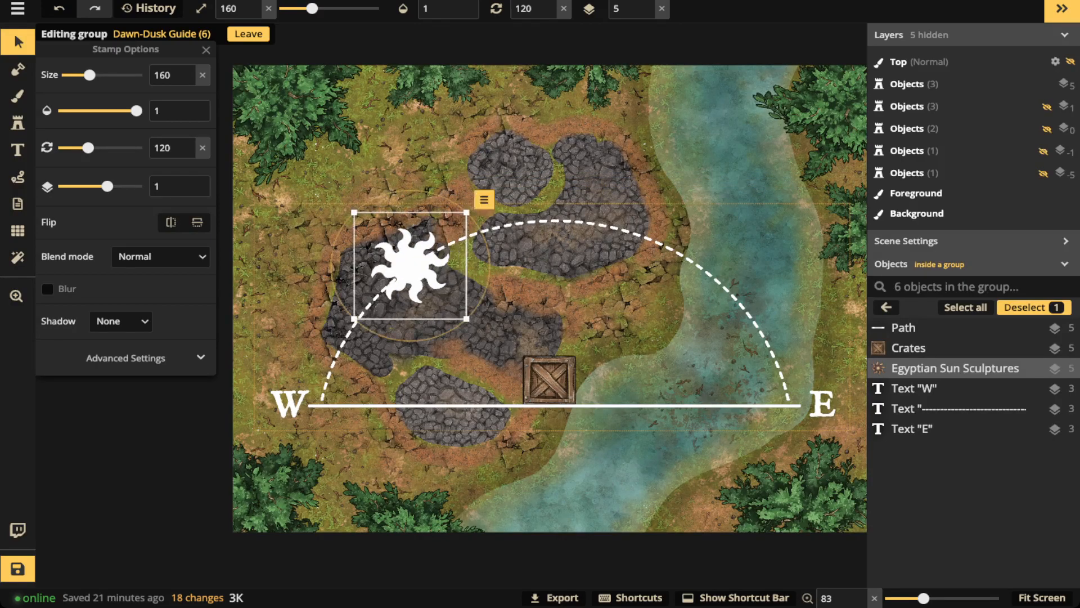
Draw a red free-draw arrow from the relocated sun to the crate's upper west corner
left_click(18, 178)
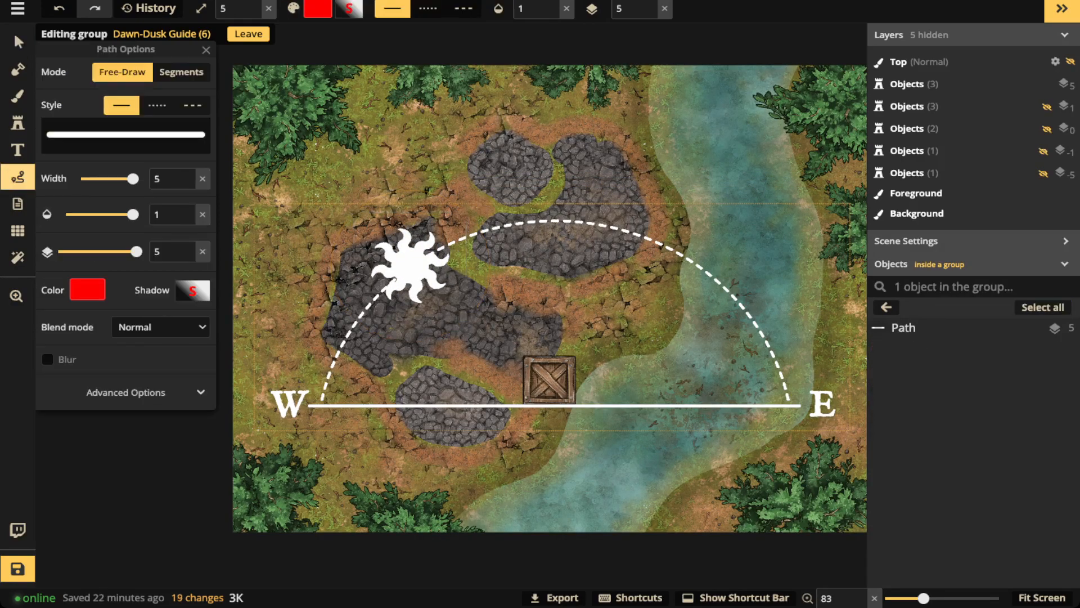
left_click_drag(439, 297, 461, 312)
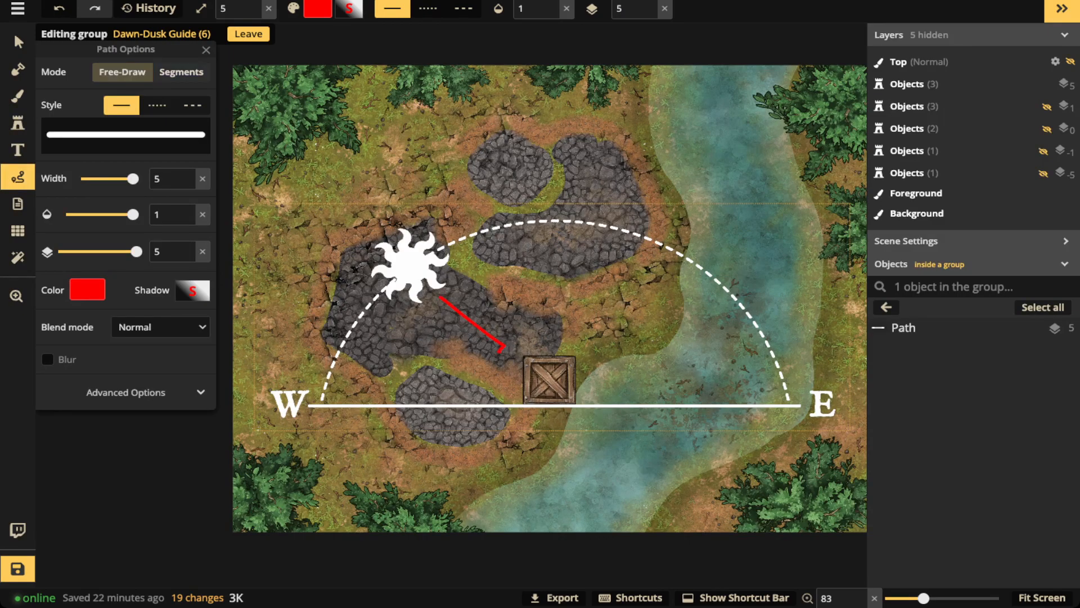
left_click_drag(510, 344, 505, 348)
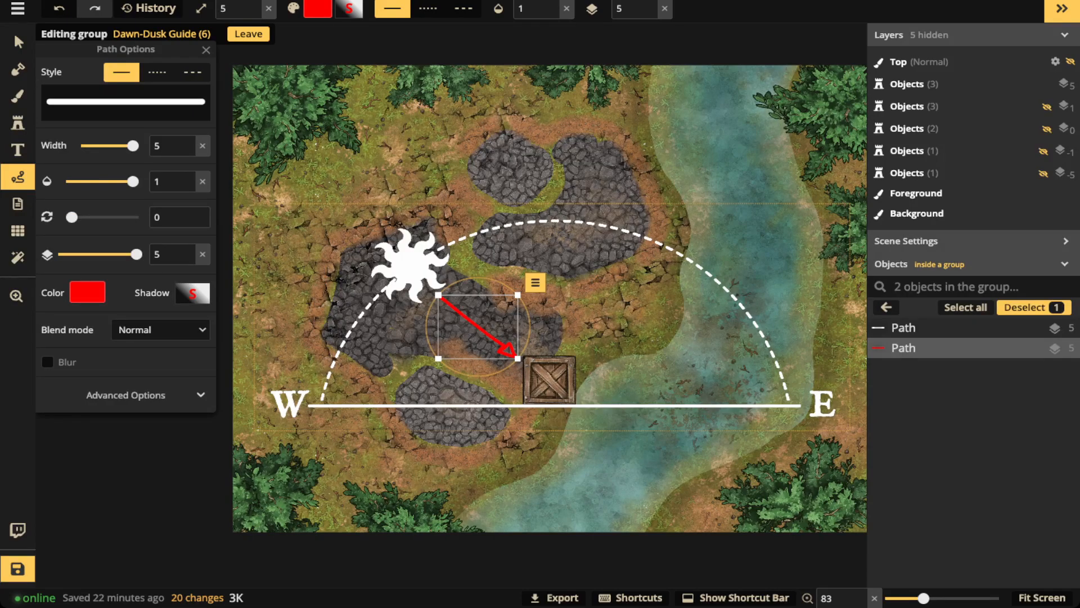
key("Escape")
Mark the crate's eastward shadow with a sloping red line and a flat loop on the ground line, and leave the group
left_click_drag(574, 358, 641, 404)
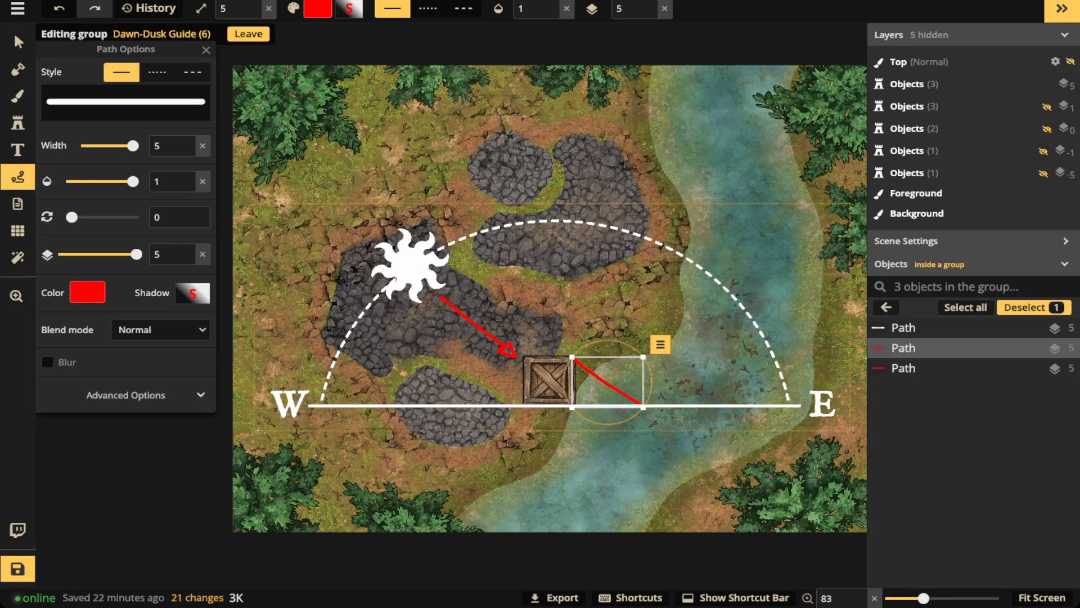
key("Escape")
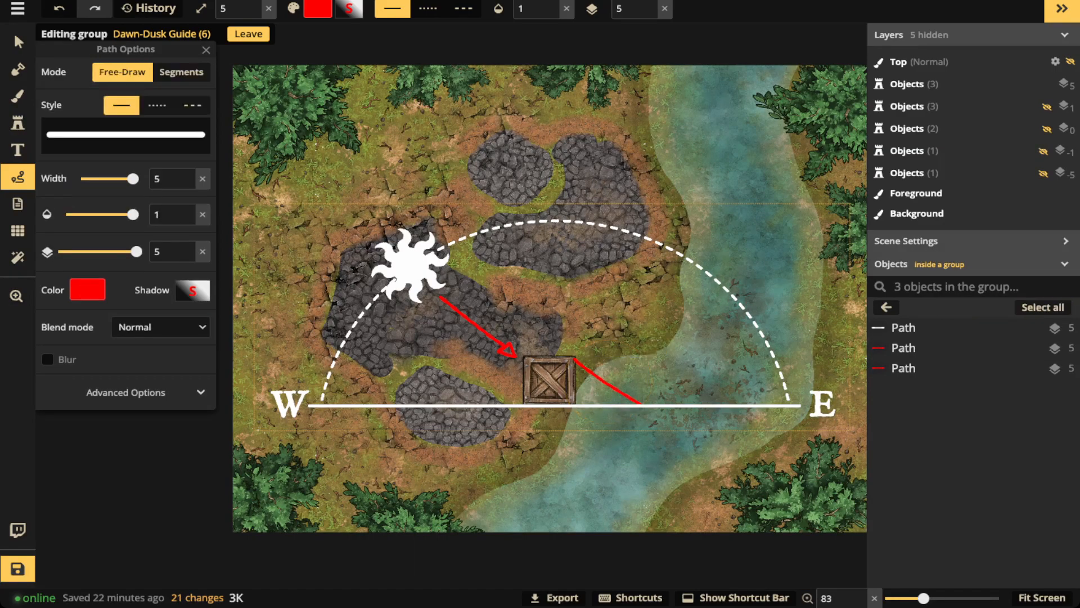
mouse_move(636, 399)
left_mouse_down()
mouse_move(573, 403)
mouse_move(642, 410)
mouse_move(629, 399)
left_mouse_up()
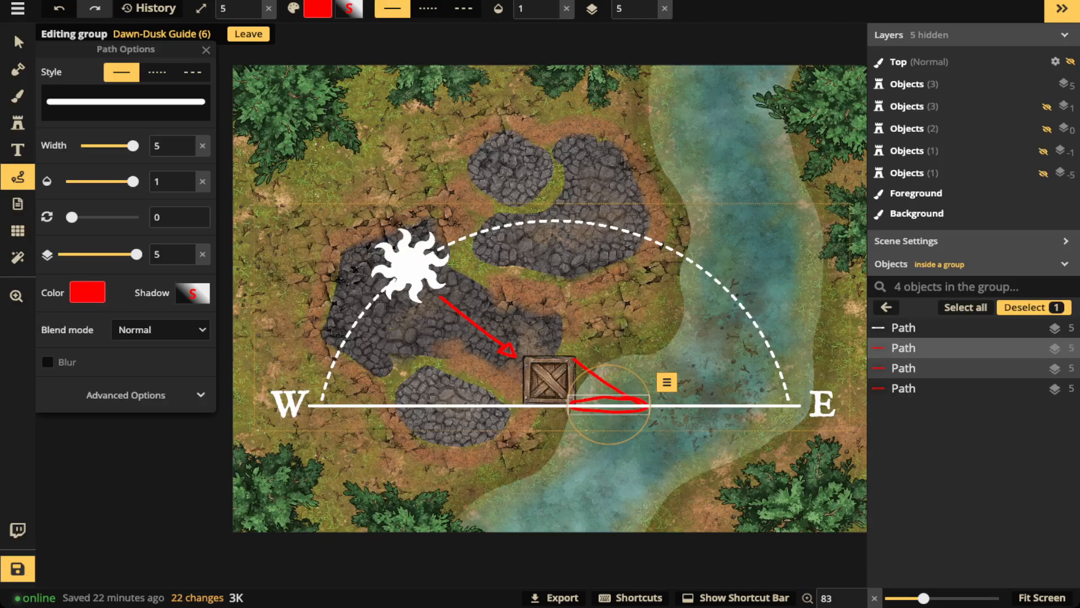
left_click(17, 42)
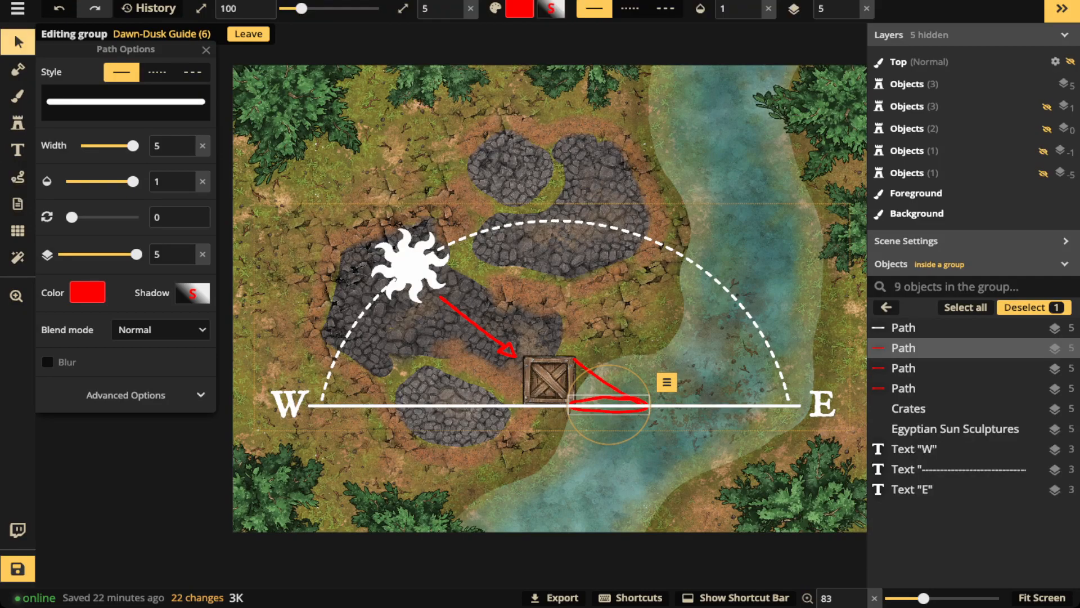
left_click(496, 315)
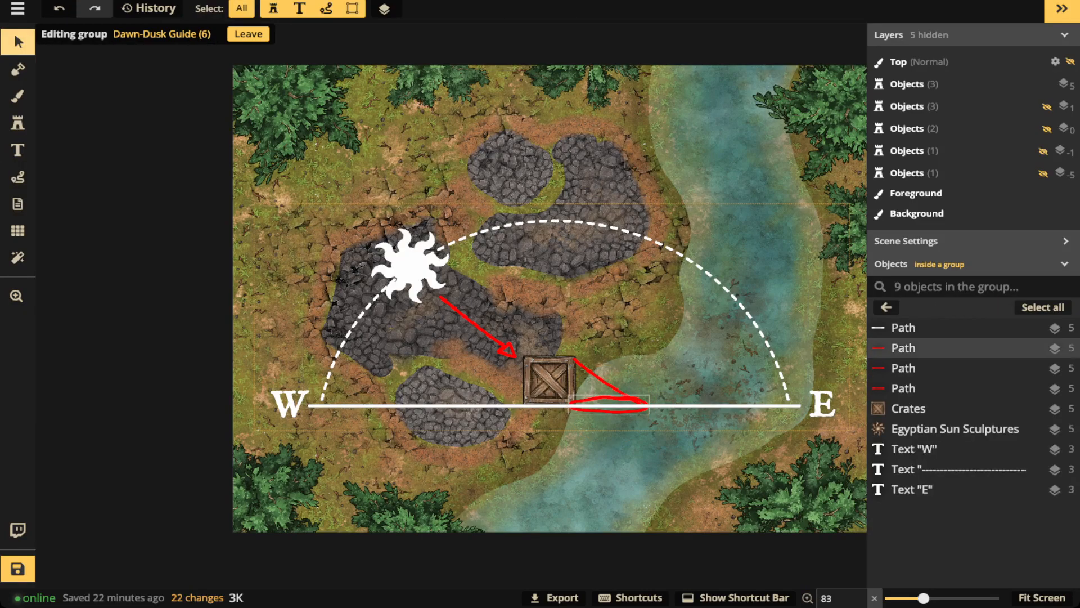
key("Escape")
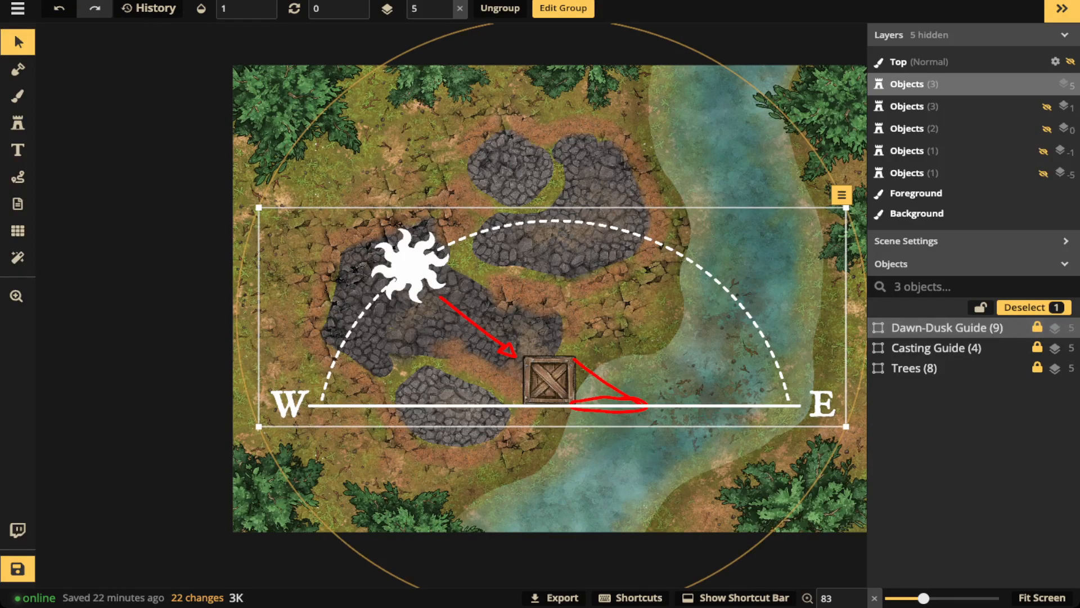
Set the Dawn-Dusk Guide group's opacity to 0 and the Casting Guide group's opacity to 1
left_click(231, 9)
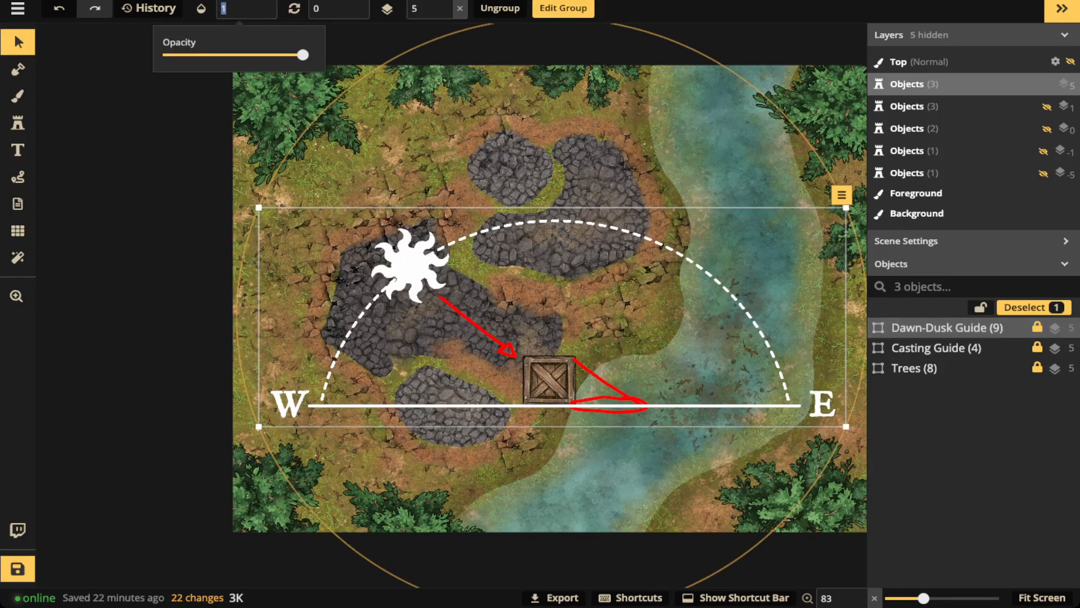
type("0")
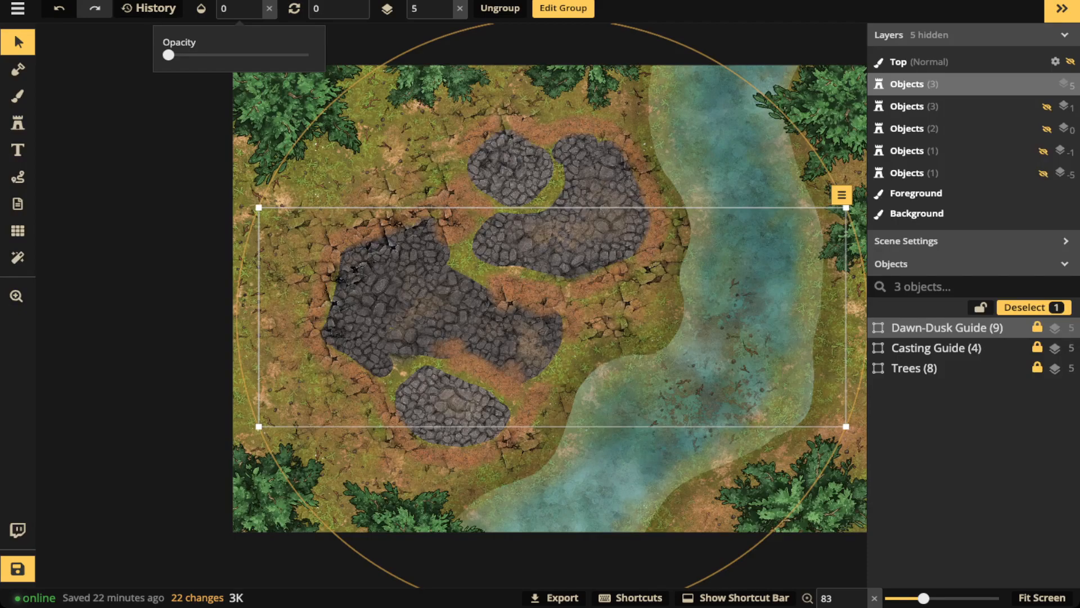
left_click(937, 348)
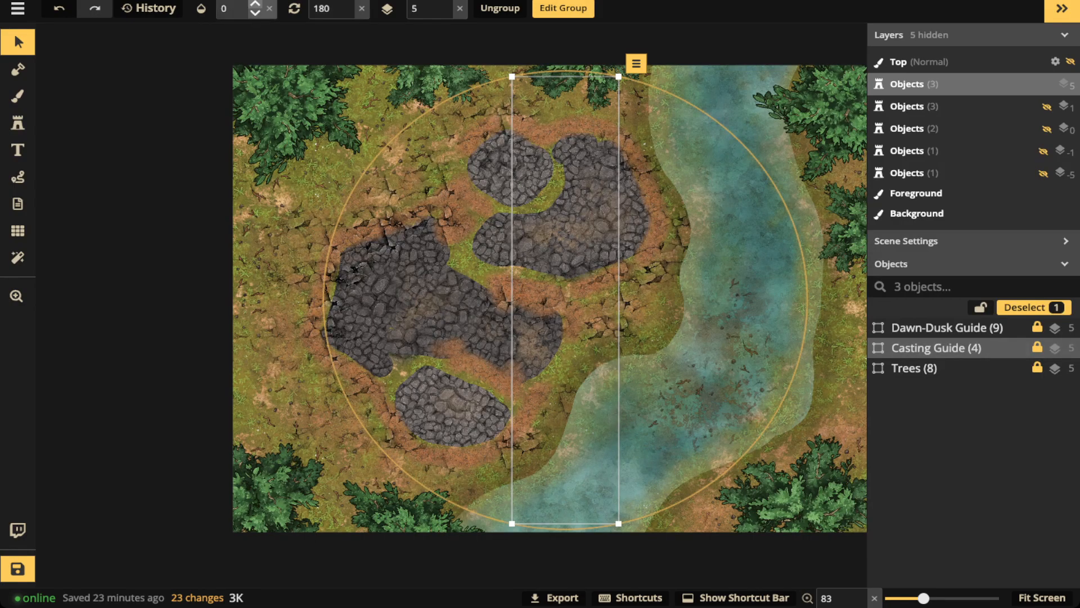
left_click(255, 4)
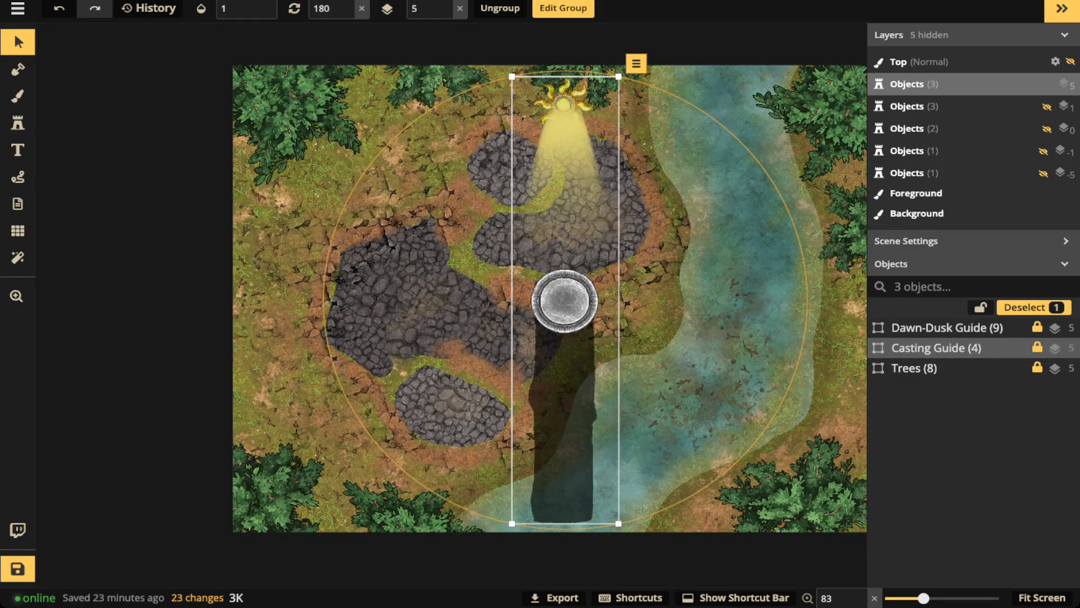
Rotate the Casting Guide group to 135 and on to 90 degrees, and set its opacity to 0
left_click_drag(566, 70, 394, 138)
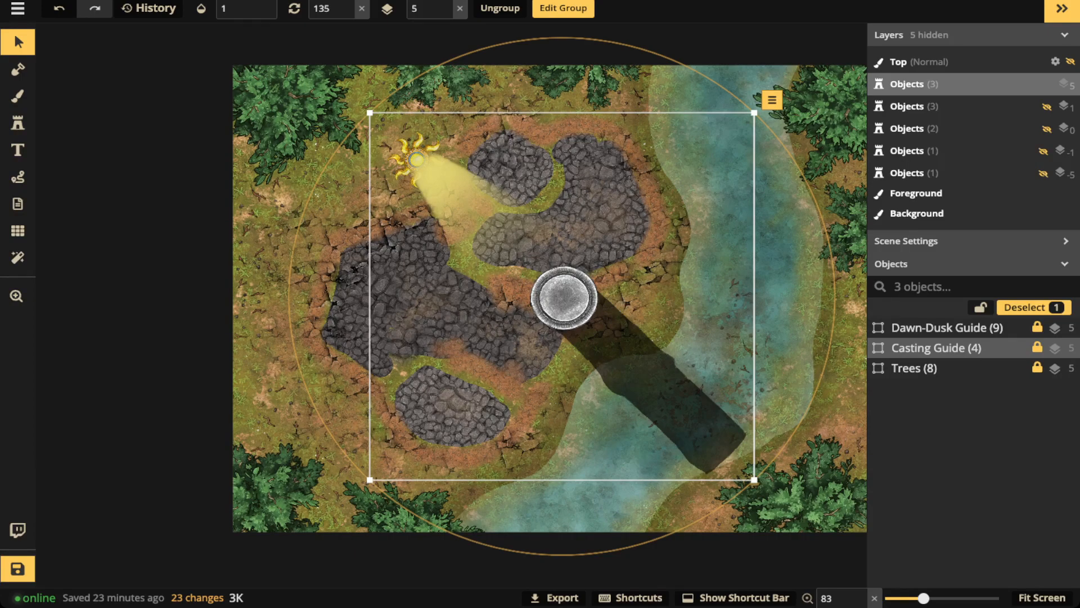
left_click_drag(394, 139, 354, 295)
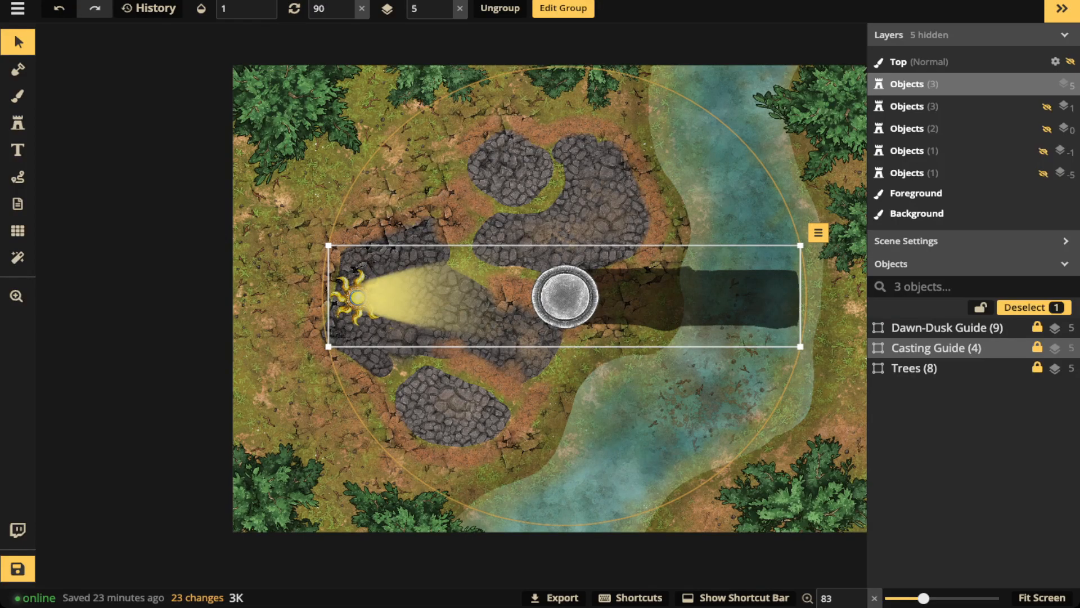
left_click(231, 9)
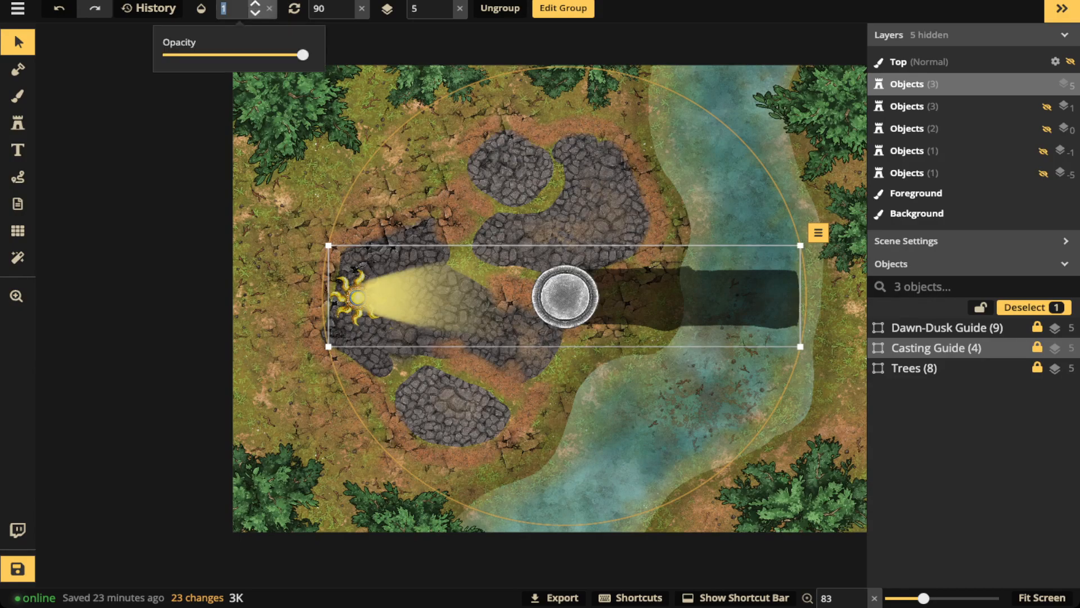
left_click_drag(302, 55, 169, 55)
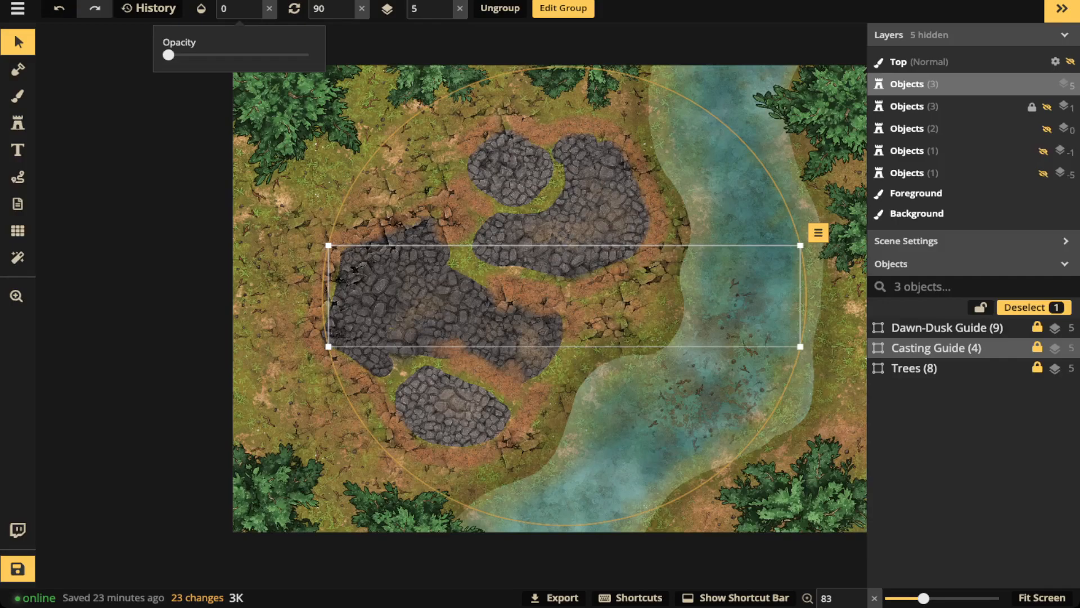
Show the four hidden object layers 1, 0, -1 and -5 on the map
left_click(1047, 106)
left_click(1047, 130)
left_click(1044, 151)
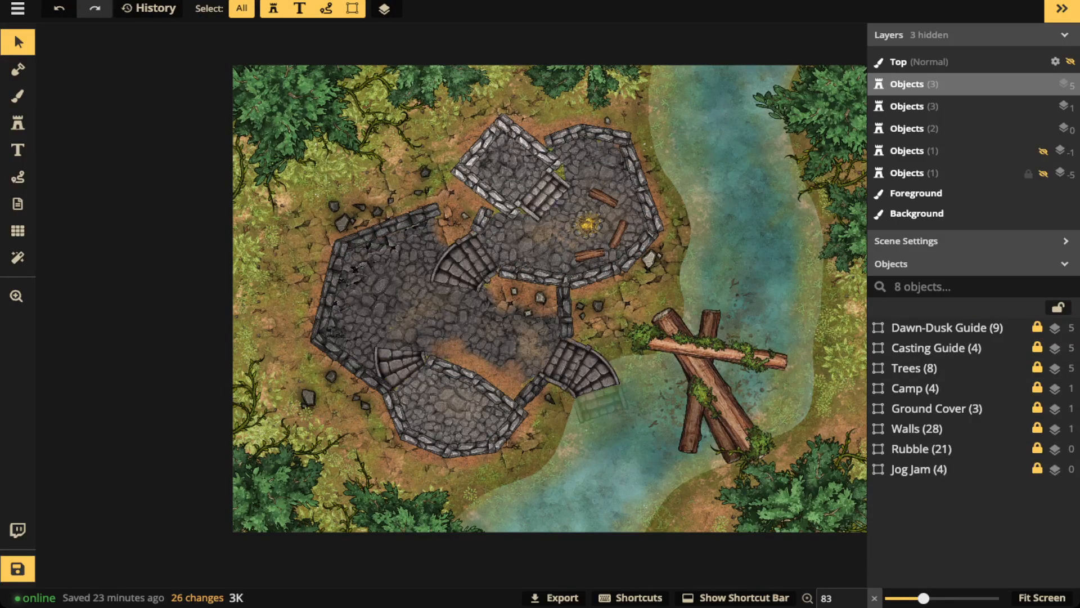
left_click(1044, 173)
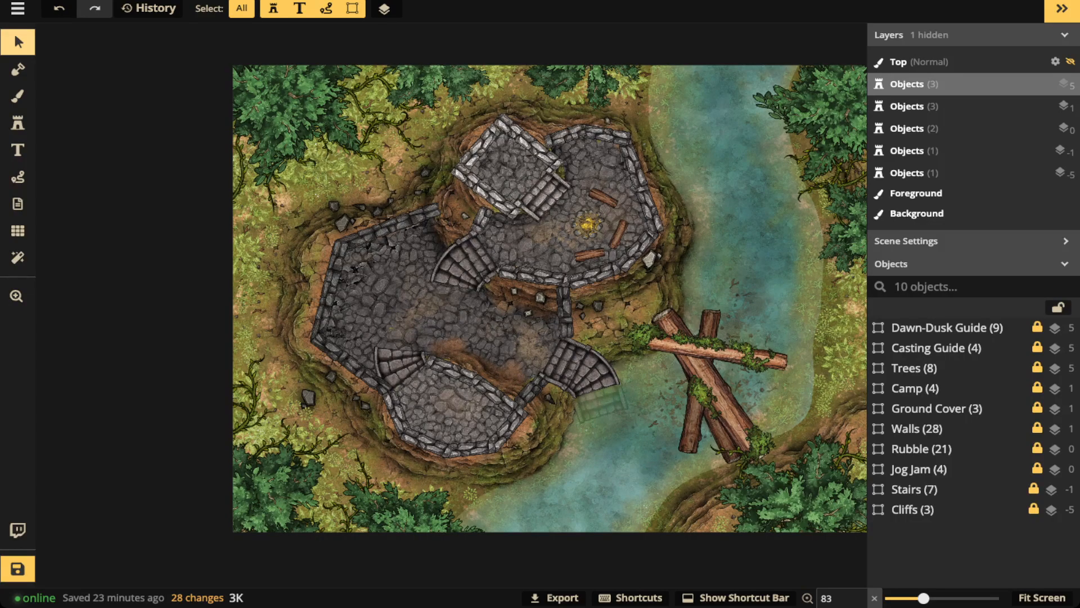
Open the Camp group for editing and select its three Small Logs around the campfire
scroll(593, 240, "up", 9)
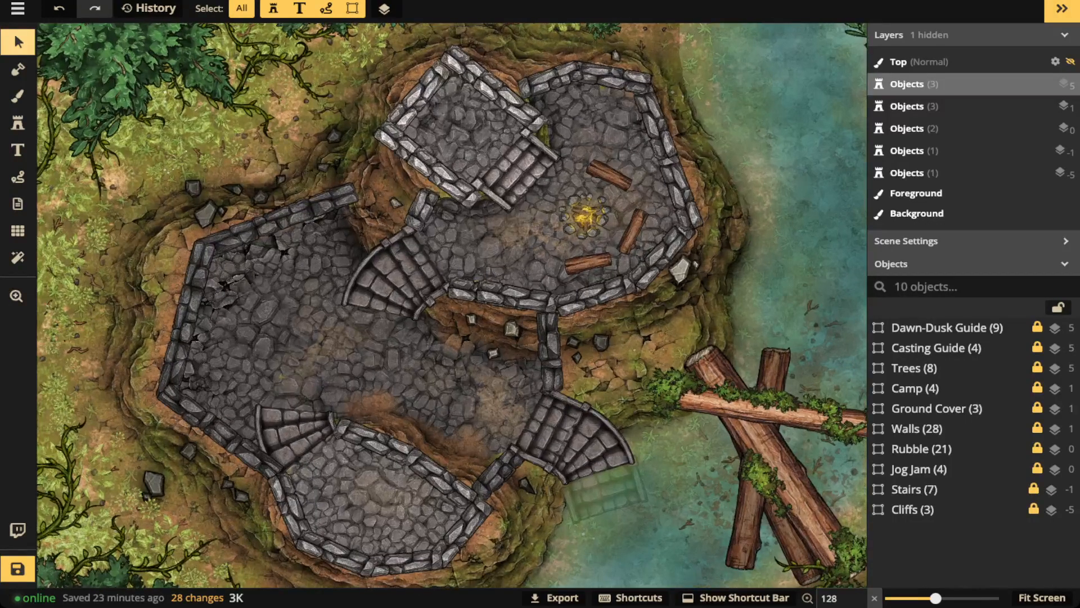
scroll(593, 239, "up", 2)
scroll(593, 239, "up", 3)
left_click_drag(592, 239, 453, 335)
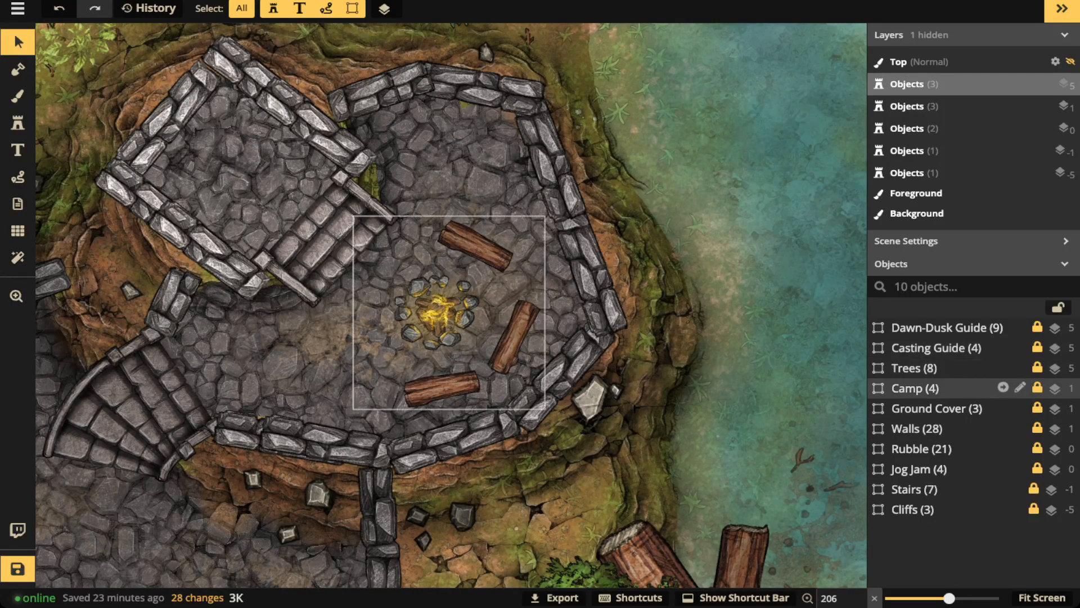
left_click(915, 388)
left_click(1004, 387)
left_click(934, 327)
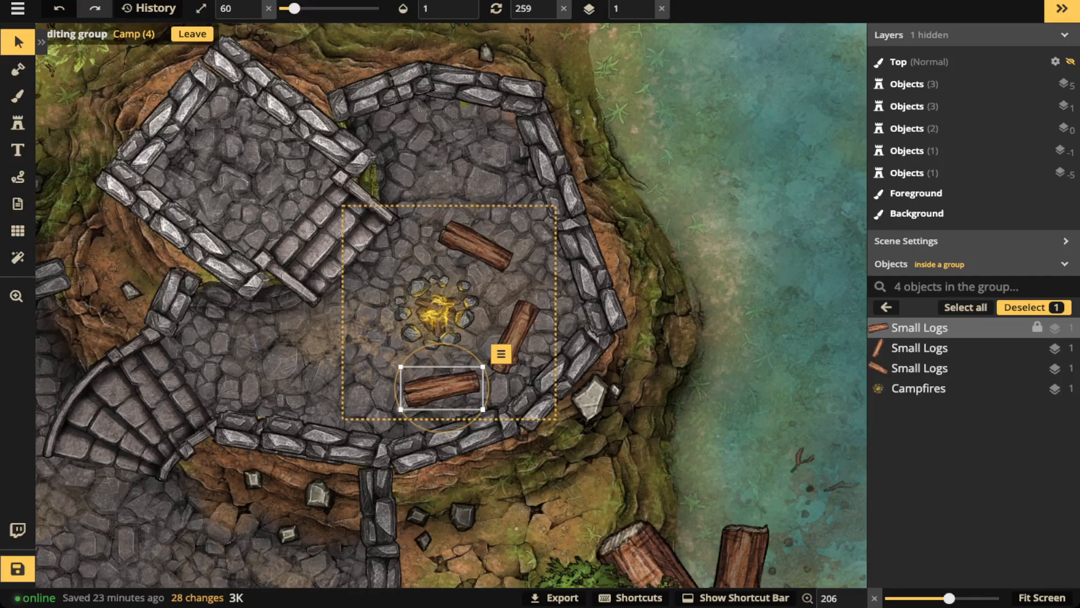
left_click(935, 368, "shift")
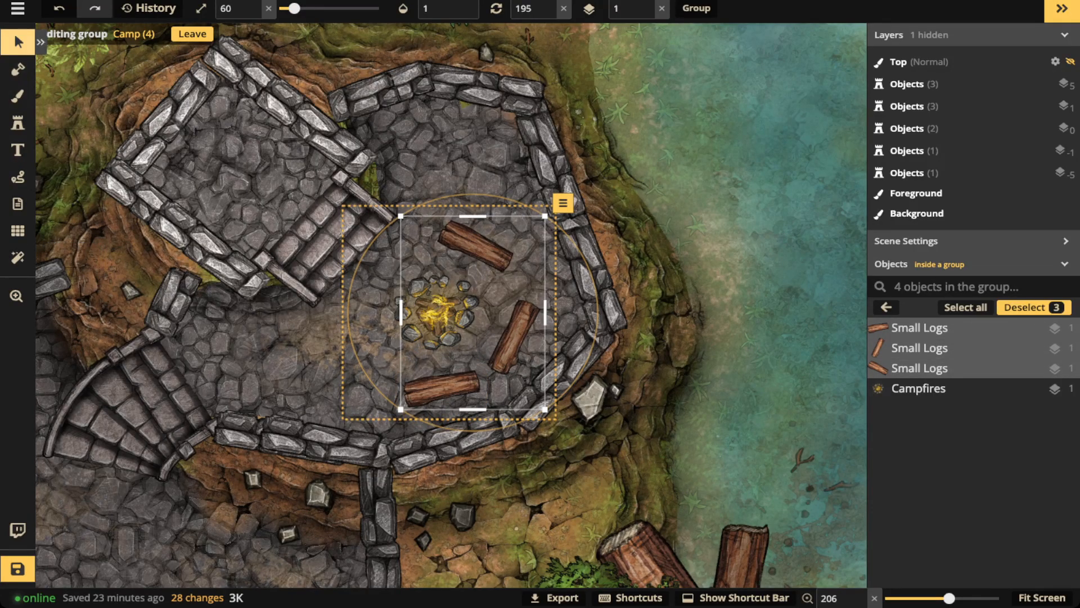
Give the three selected logs an Object shadow and open the shadow's options
left_click(41, 42)
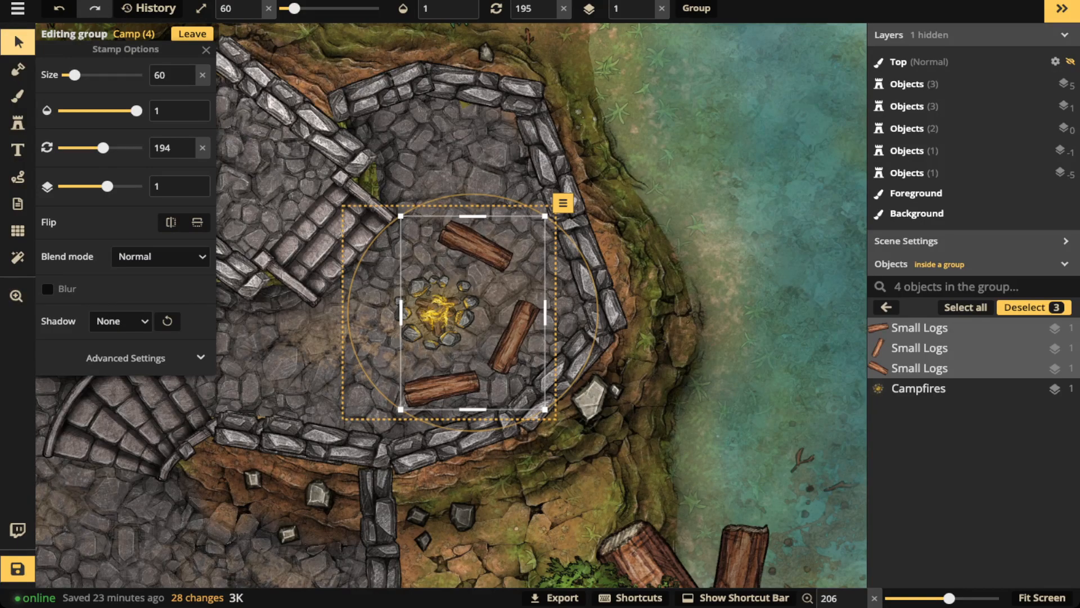
left_click(121, 320)
left_click(163, 388)
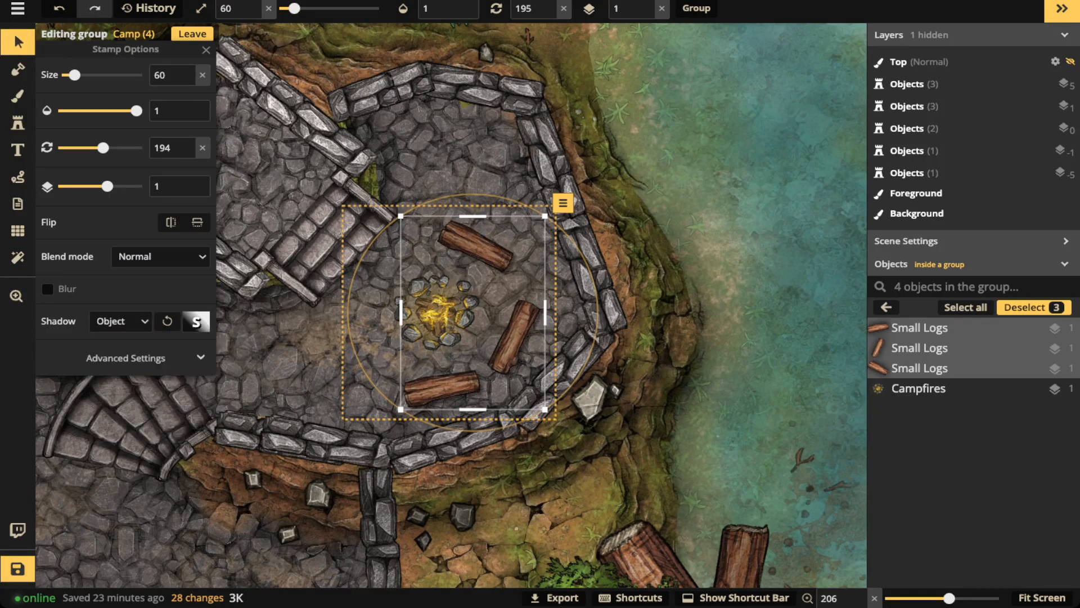
left_click(196, 322)
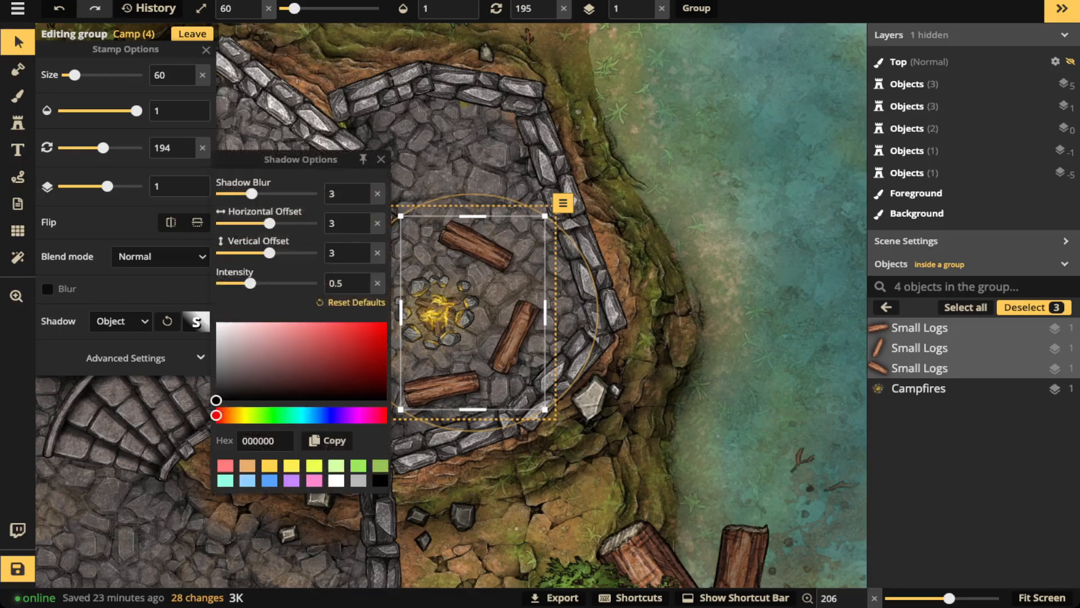
Set the logs' horizontal and vertical shadow offsets to 0, blur to 15.4 and intensity to 1.42, and leave the Camp group
double_click(332, 224)
type("0")
key("Tab")
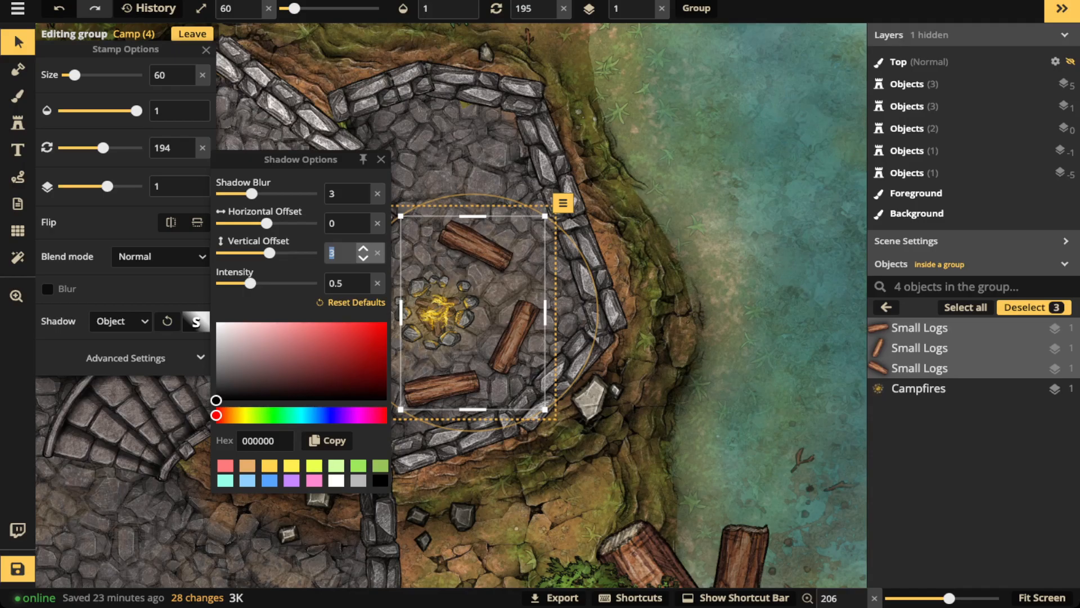
type("0")
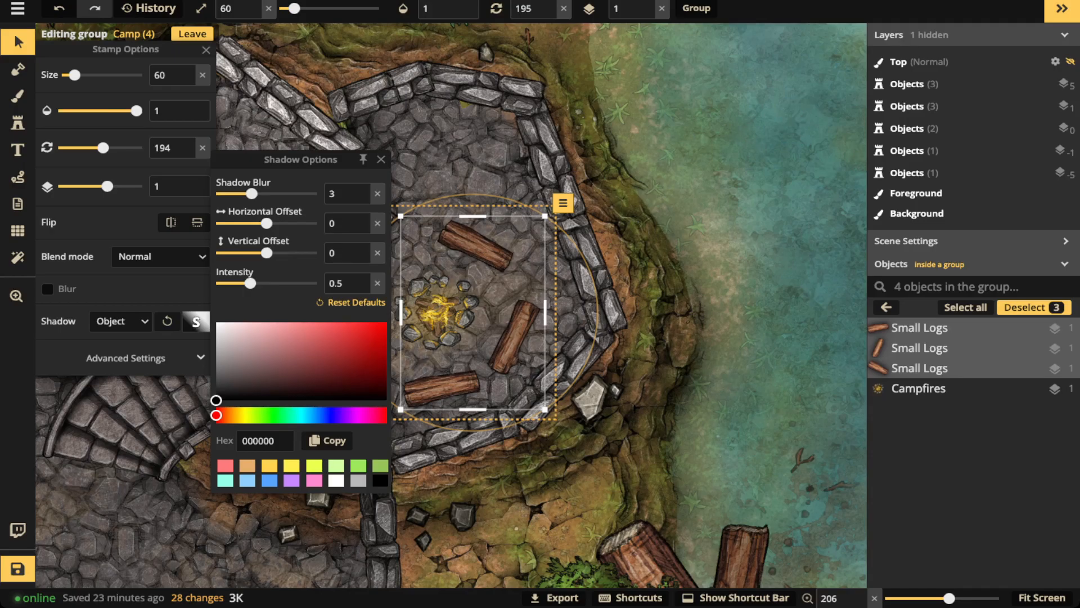
left_click_drag(251, 194, 285, 193)
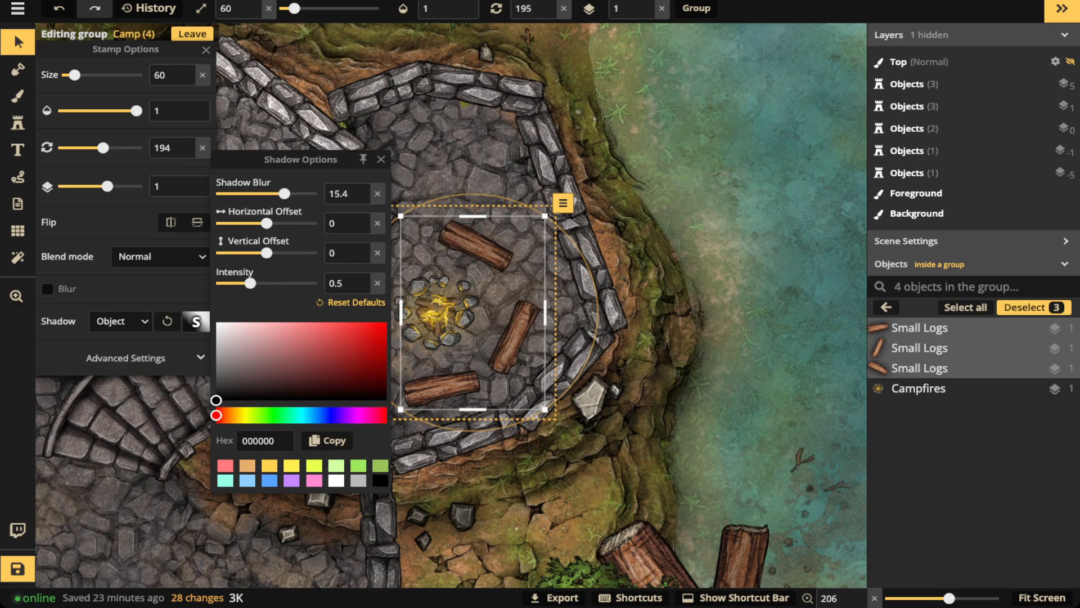
left_click_drag(251, 283, 269, 283)
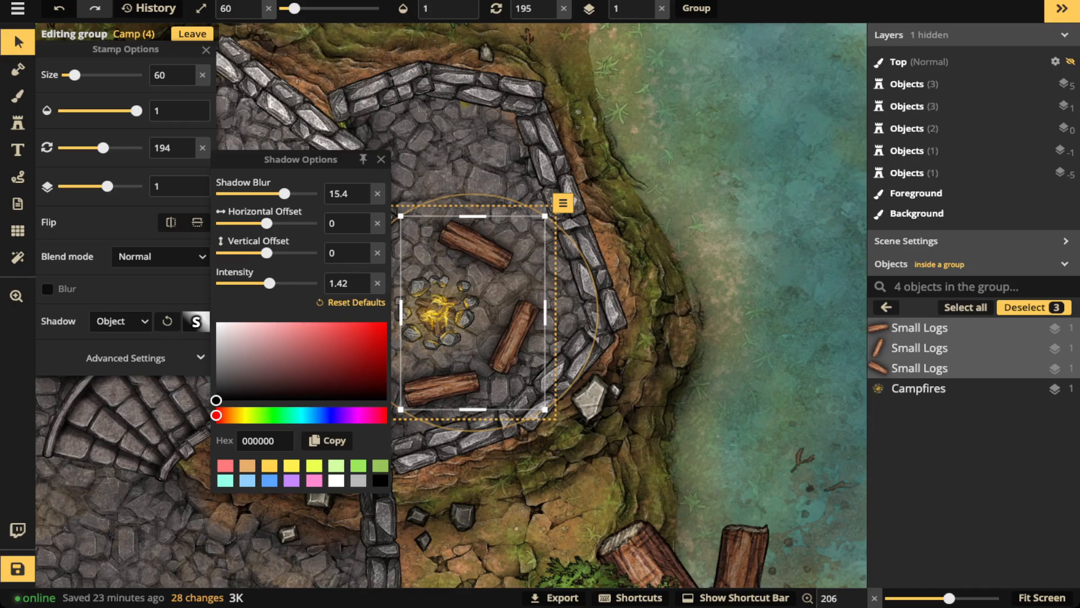
left_click(381, 159)
scroll(595, 221, "down", 4)
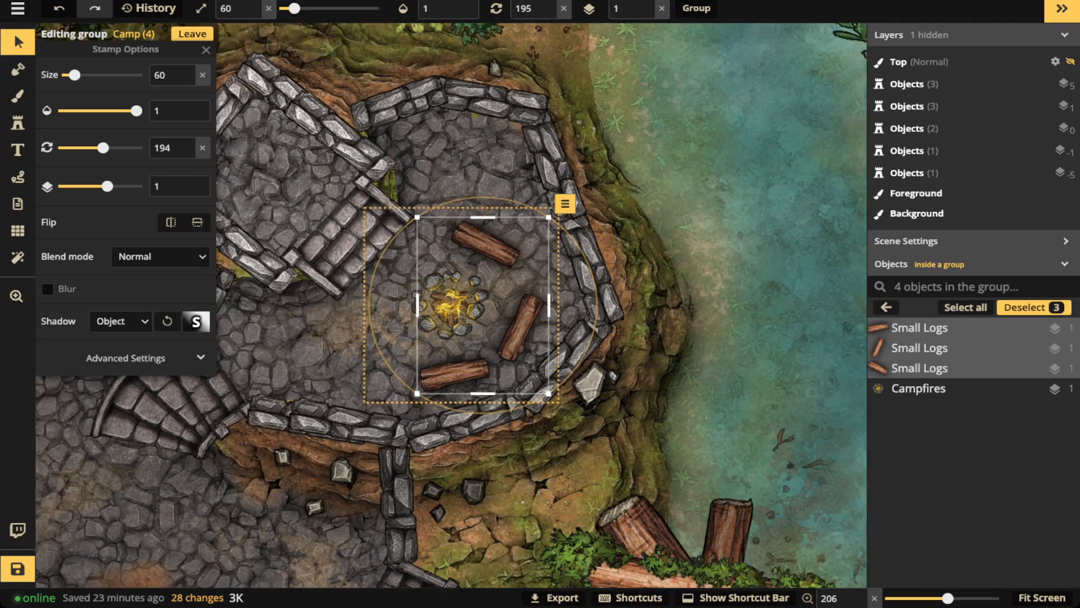
left_click_drag(594, 221, 632, 217)
key("Escape")
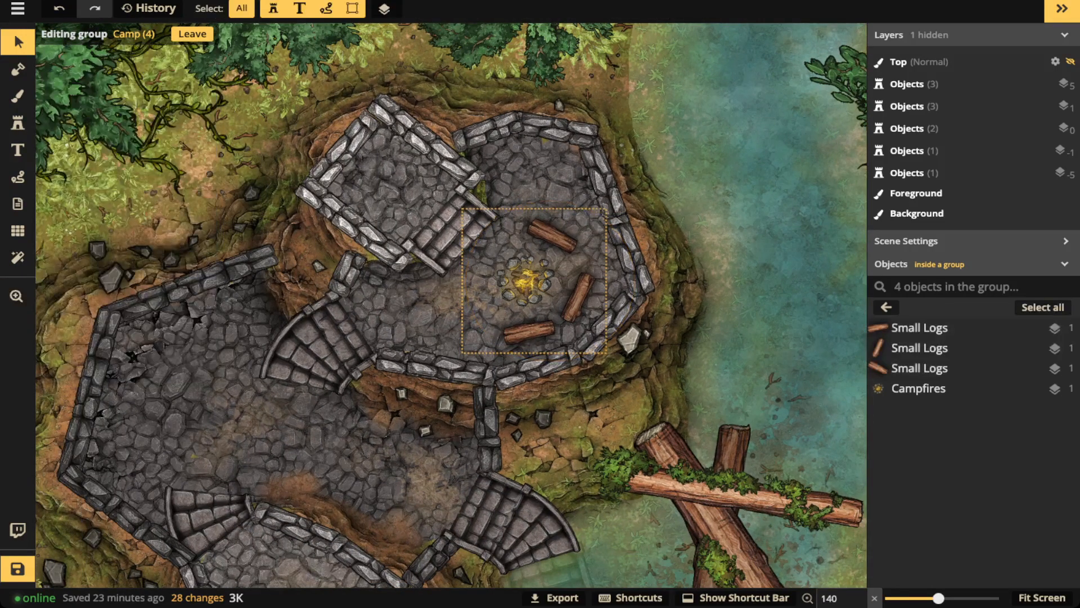
key("Escape")
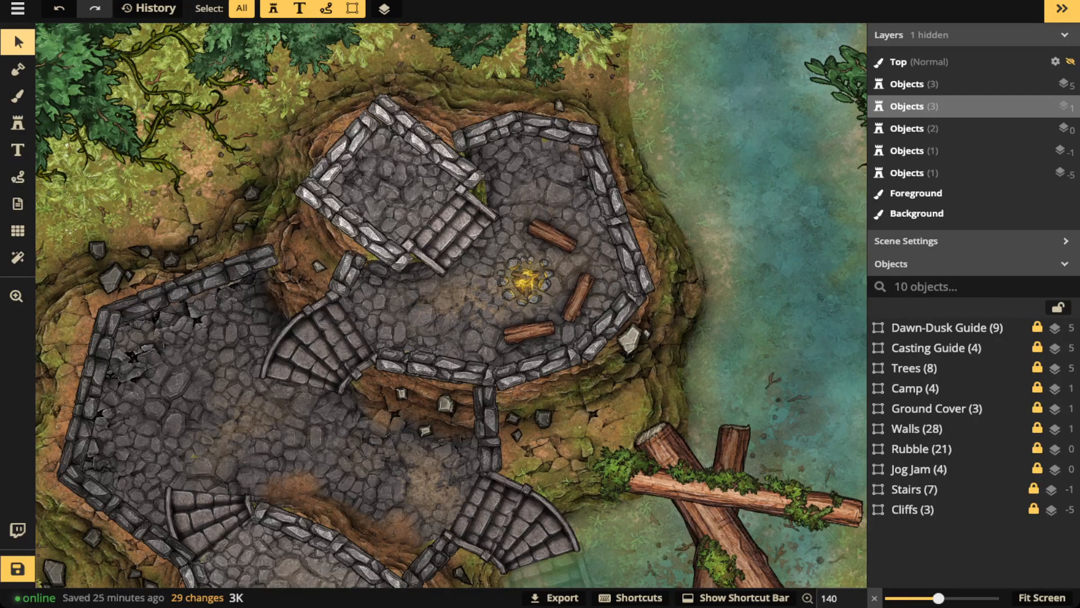
Undo the logs' shadow change and redo it to compare the camp with and without shadows
key("ctrl+z")
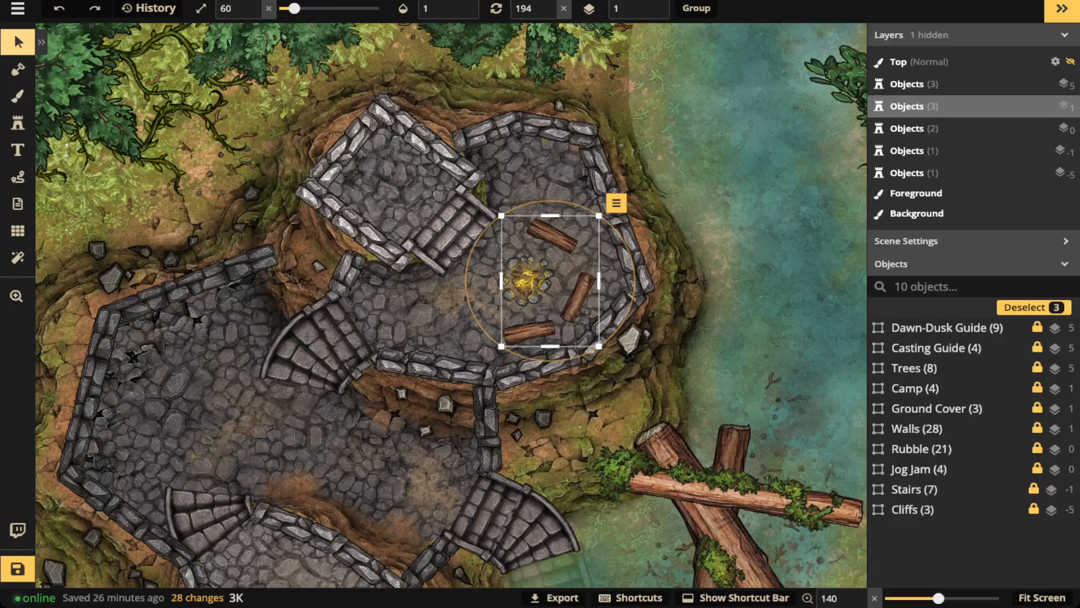
key("Escape")
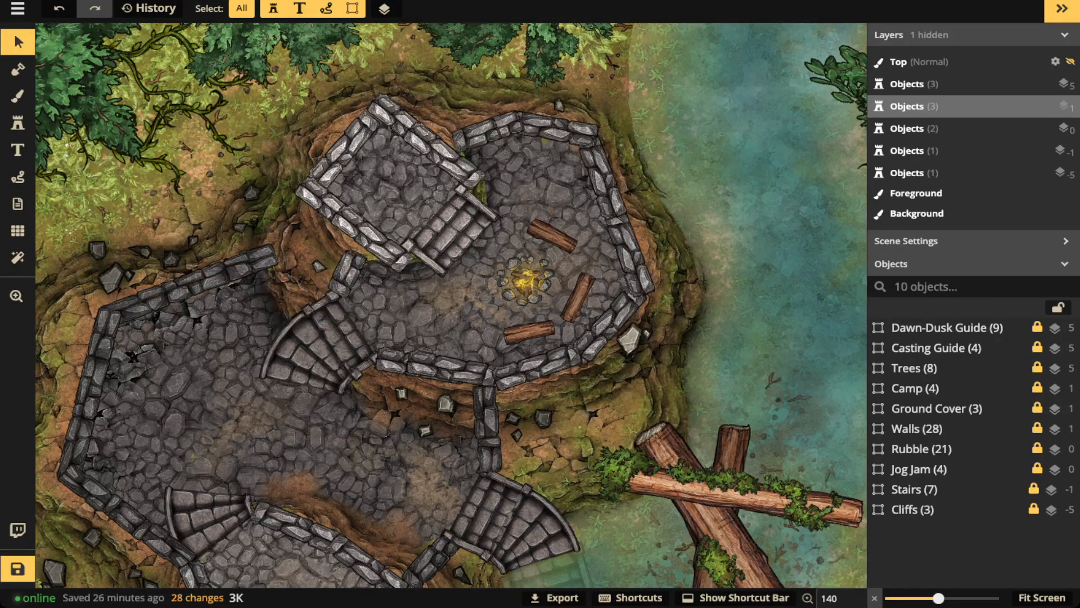
key("ctrl+y")
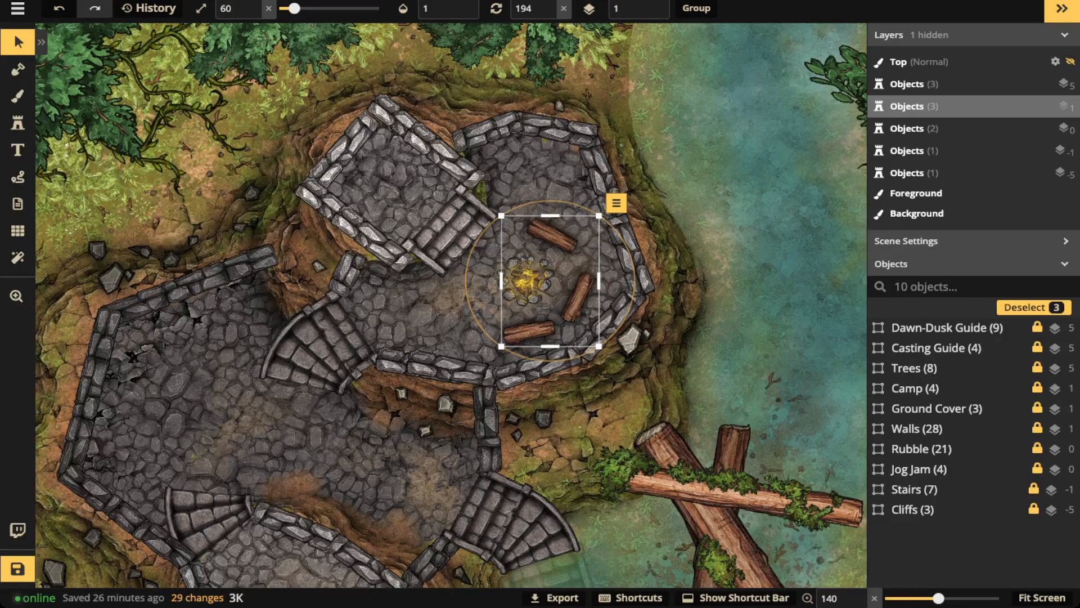
left_click(293, 159)
Open the Walls group for editing and give all its stone walls an Object shadow
scroll(292, 159, "down", 5)
key("space")
left_click_drag(293, 158, 343, 147)
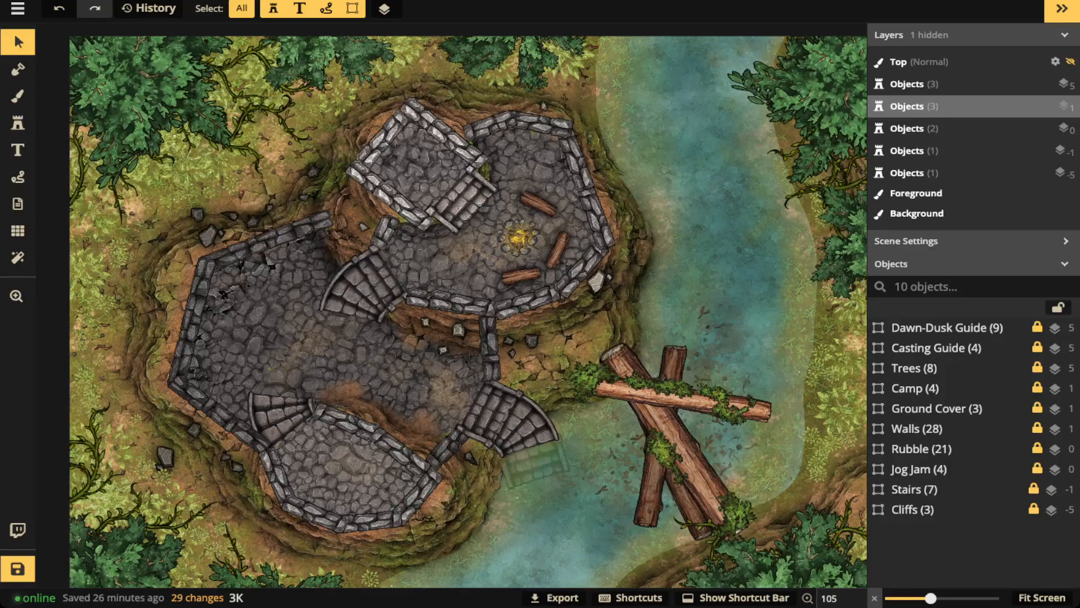
left_click(918, 429)
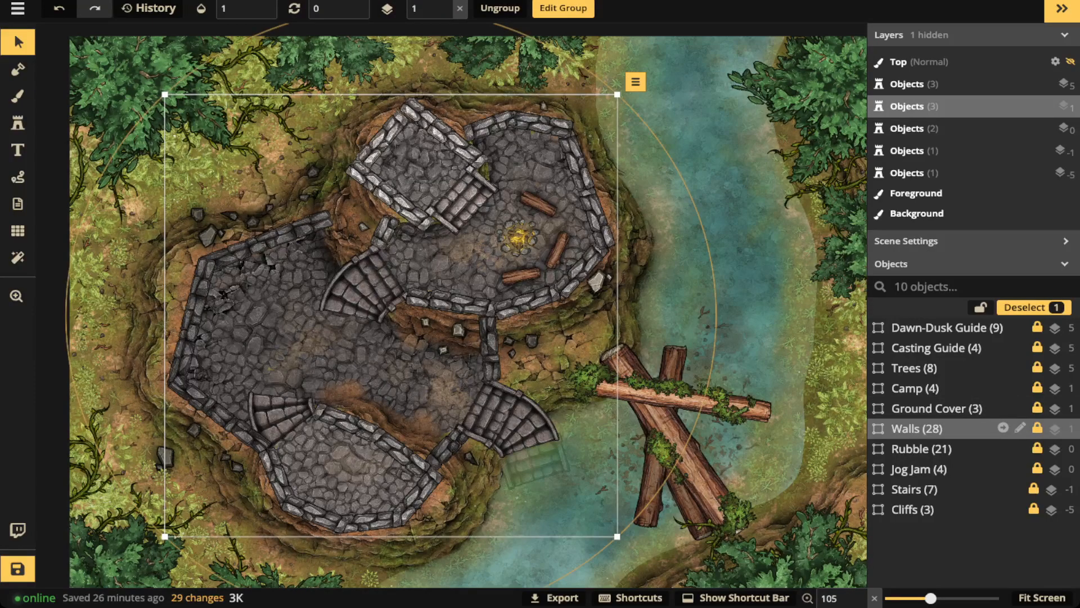
left_click(1020, 428)
scroll(1013, 383, "down", 5)
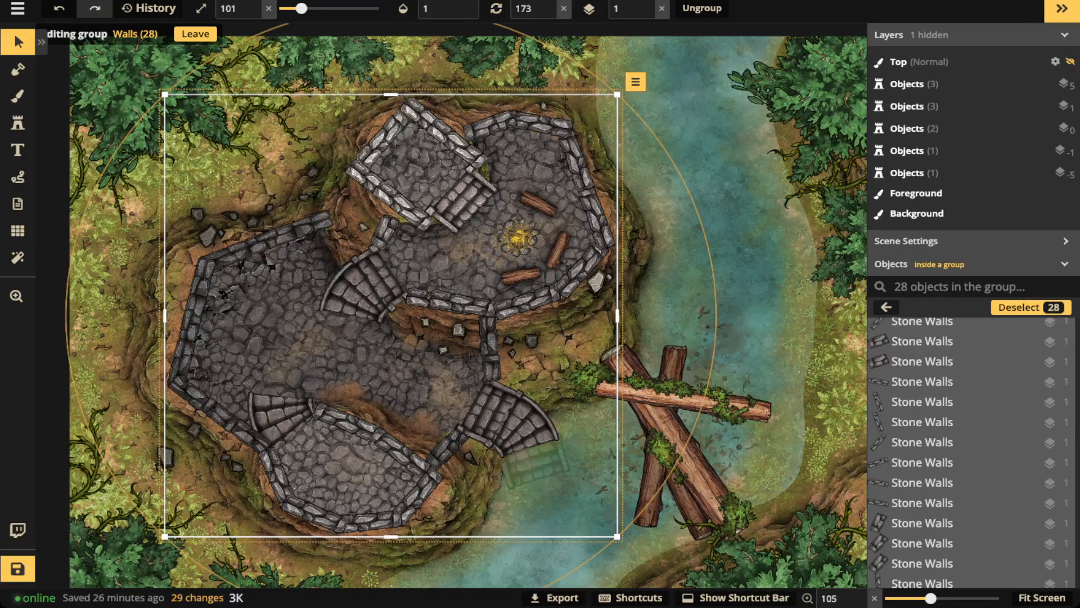
left_click(41, 42)
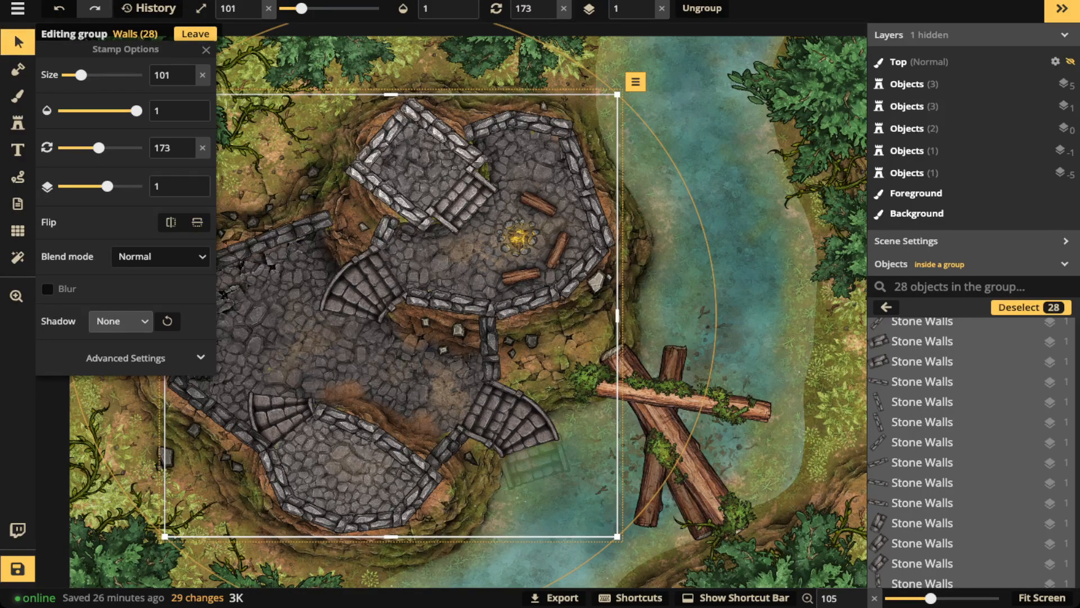
left_click(120, 321)
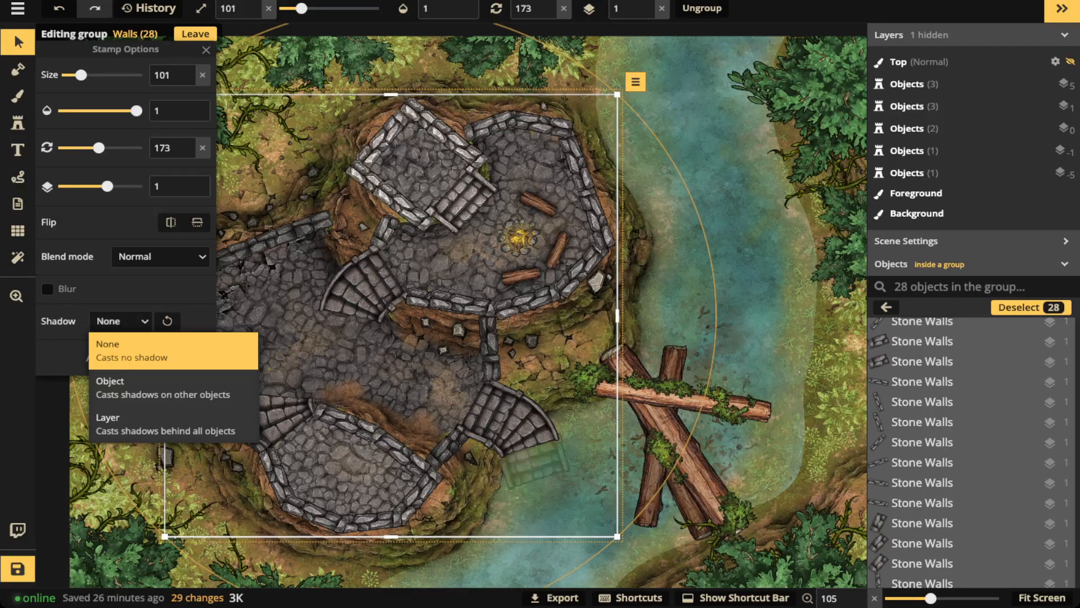
left_click(163, 387)
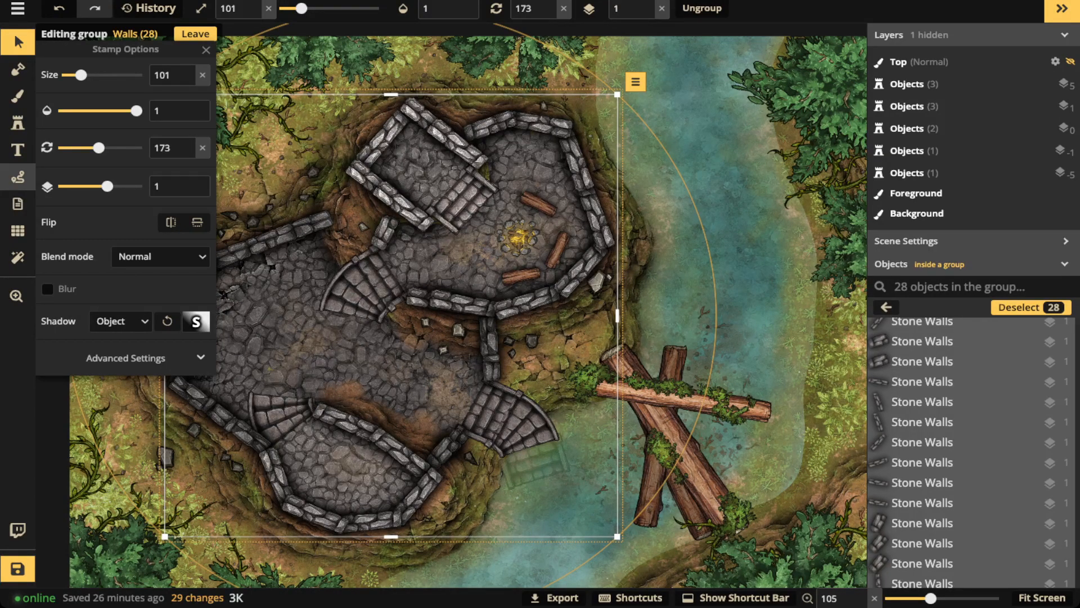
Circle the wall joint at the southernmost room's east corner with a red free-draw path, and delete the circle
left_click(17, 177)
mouse_move(408, 463)
left_mouse_down()
mouse_move(422, 458)
mouse_move(445, 499)
mouse_move(450, 461)
mouse_move(422, 457)
left_mouse_up()
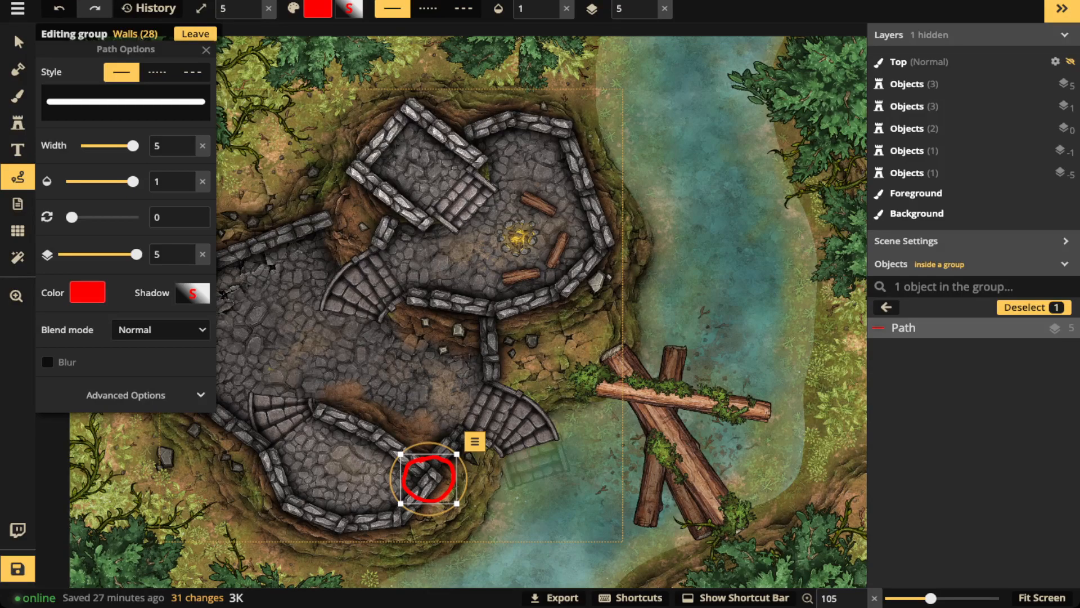
key("Delete")
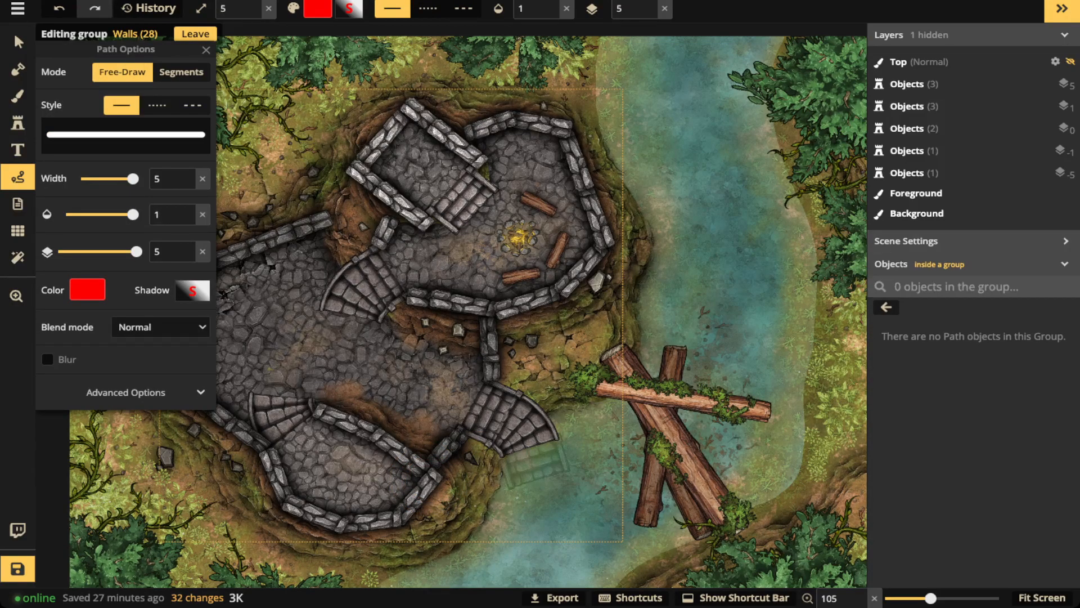
left_click(18, 42)
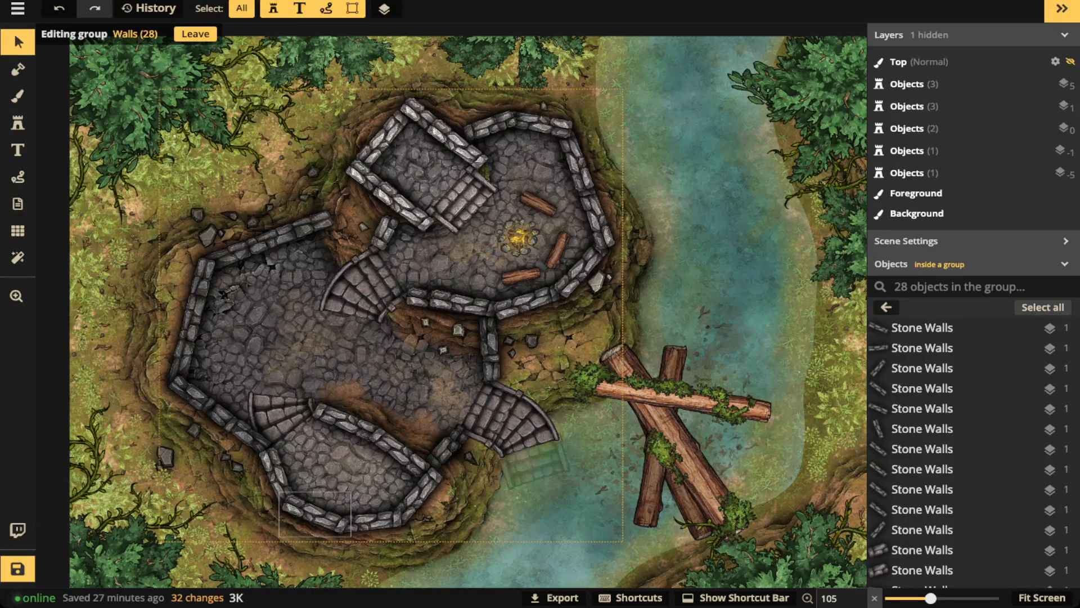
Select all stone walls in the Walls group and change their shadow type to Layer
left_click(1043, 308)
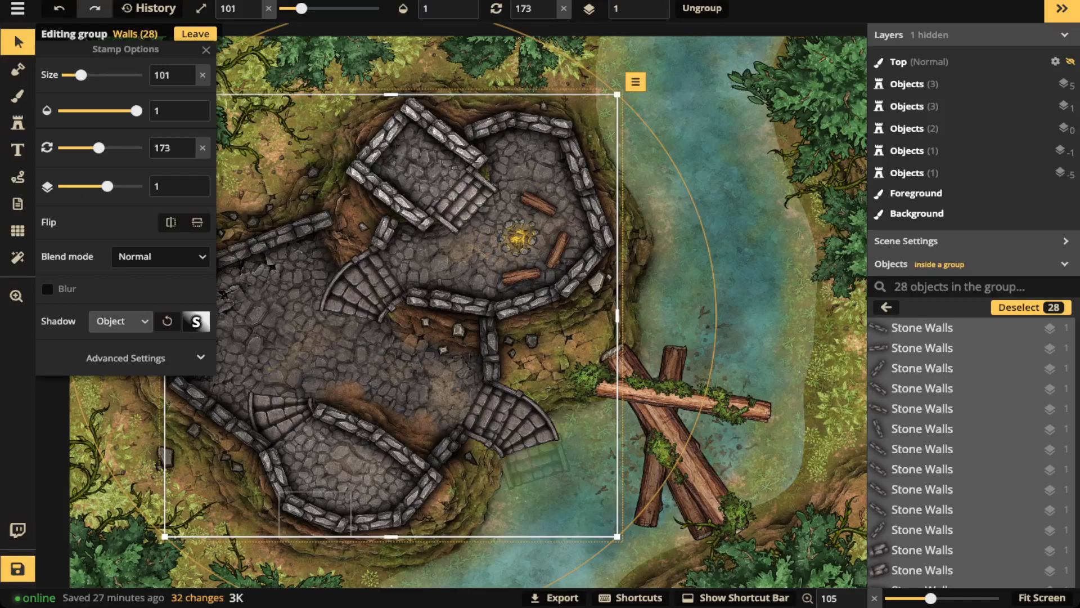
left_click(121, 321)
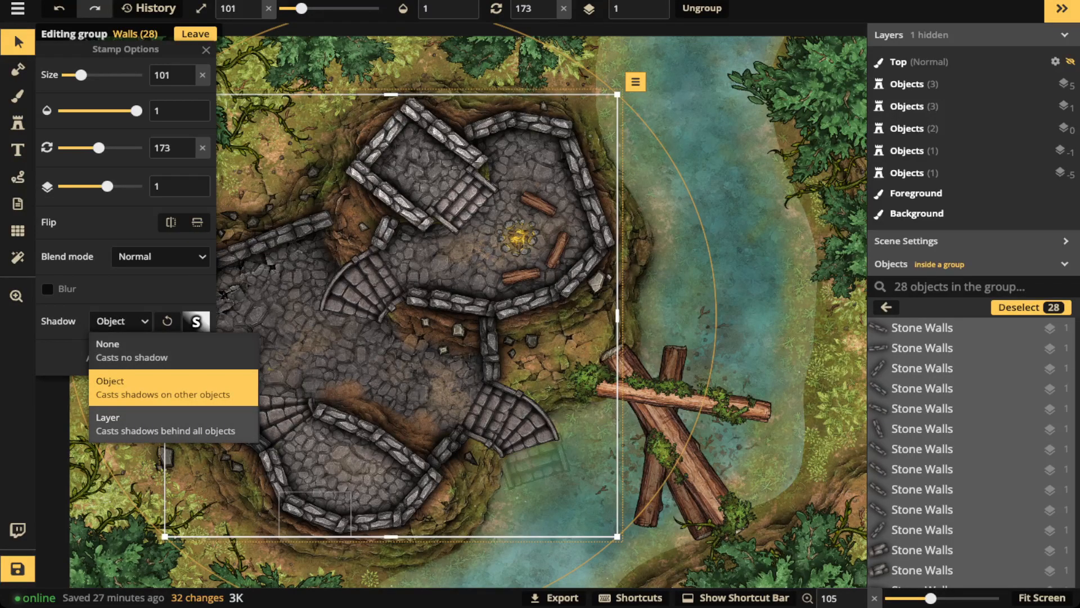
left_click(165, 423)
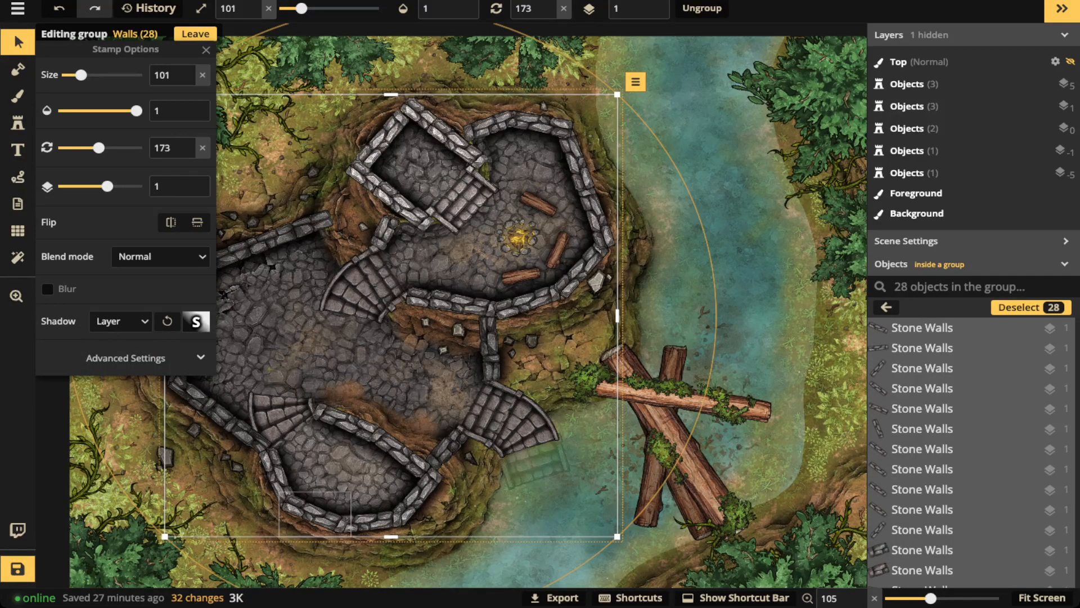
Check the walls' global layer shadow settings, and mark the wall joint south of the campfire room with a red free-draw arc, deleting it again
left_click(197, 322)
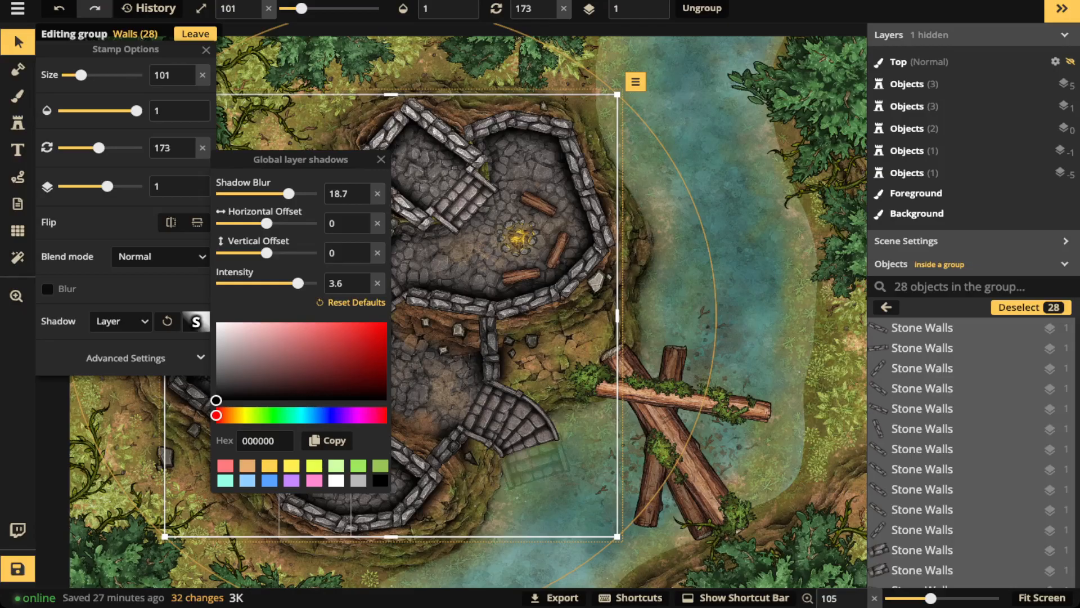
left_click(381, 160)
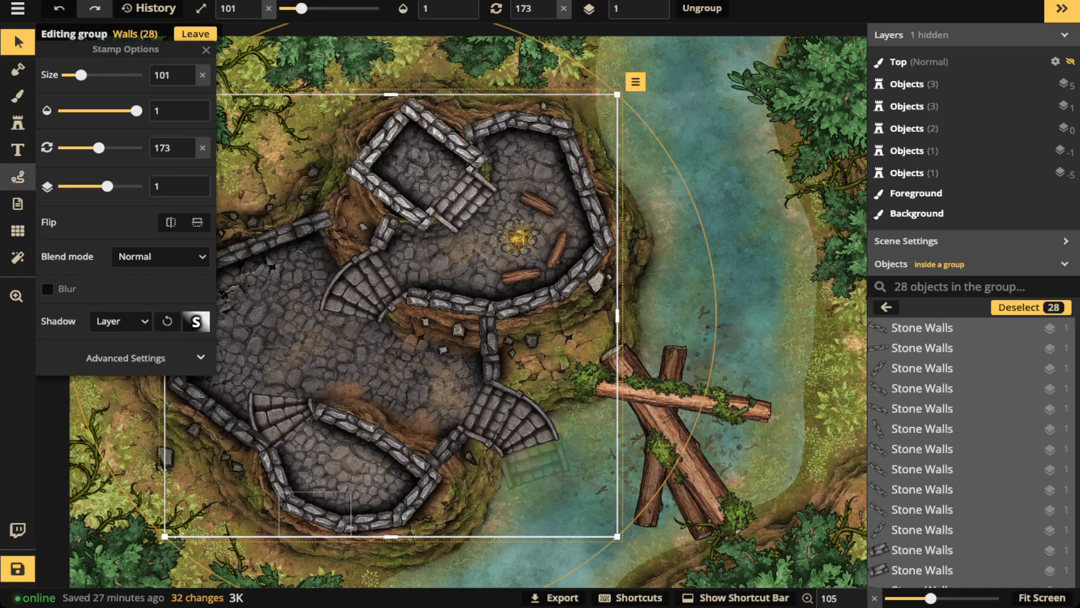
left_click(17, 177)
mouse_move(493, 309)
left_mouse_down()
mouse_move(471, 319)
mouse_move(462, 345)
left_mouse_up()
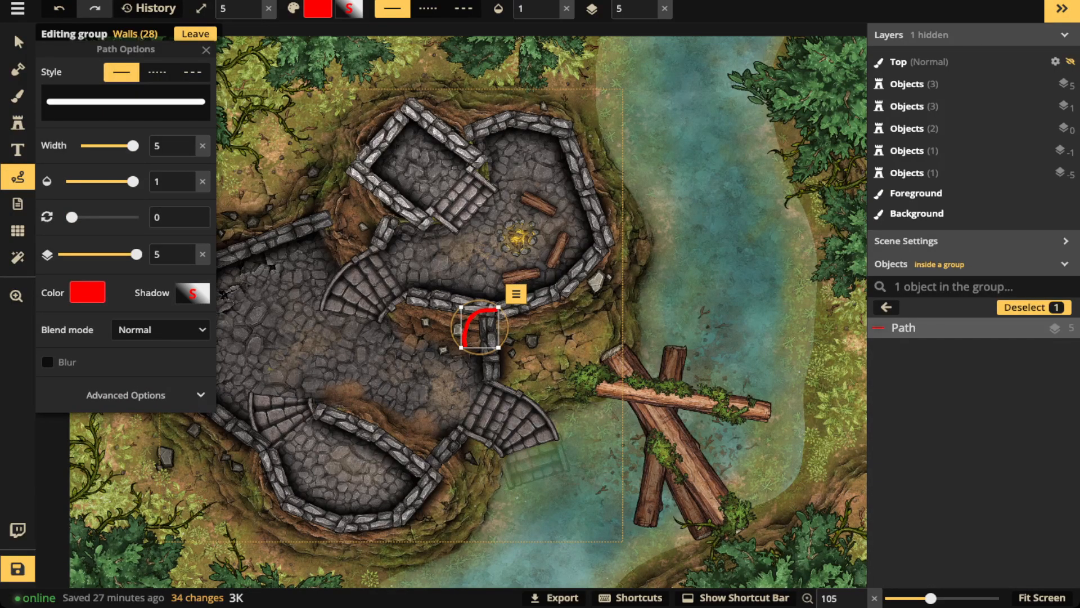
key("Delete")
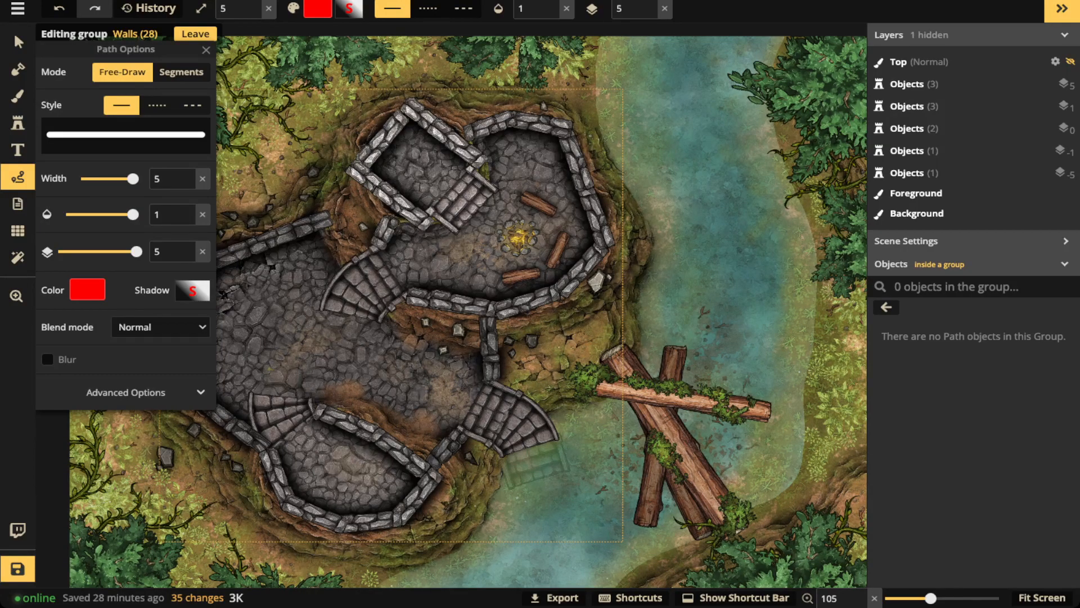
Undo the red arc and the Layer shadow change to put the stone walls back on Object shadows
left_click(17, 41)
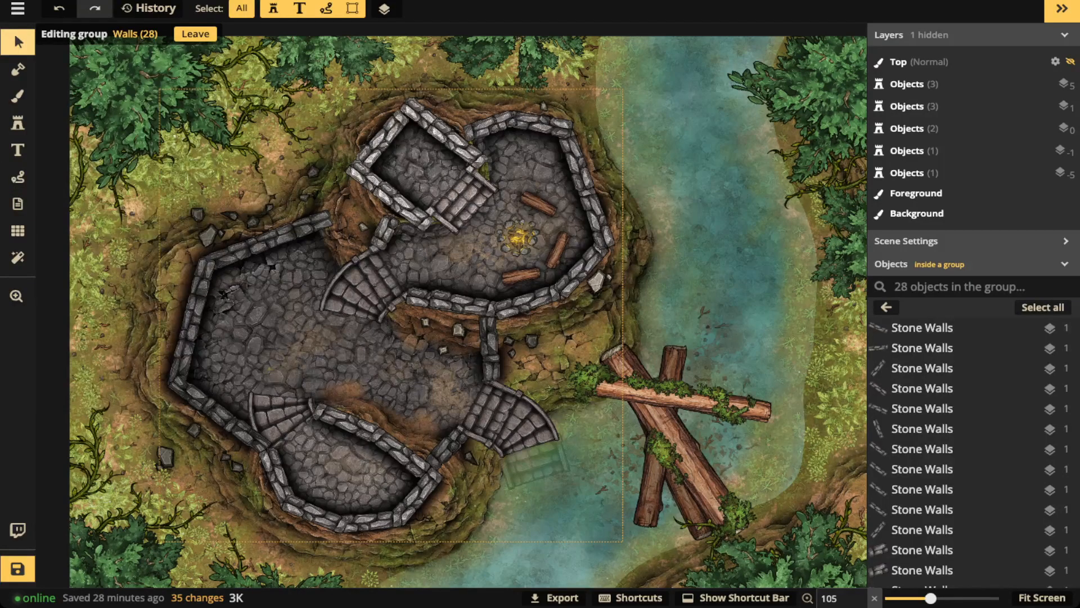
key("ctrl+z")
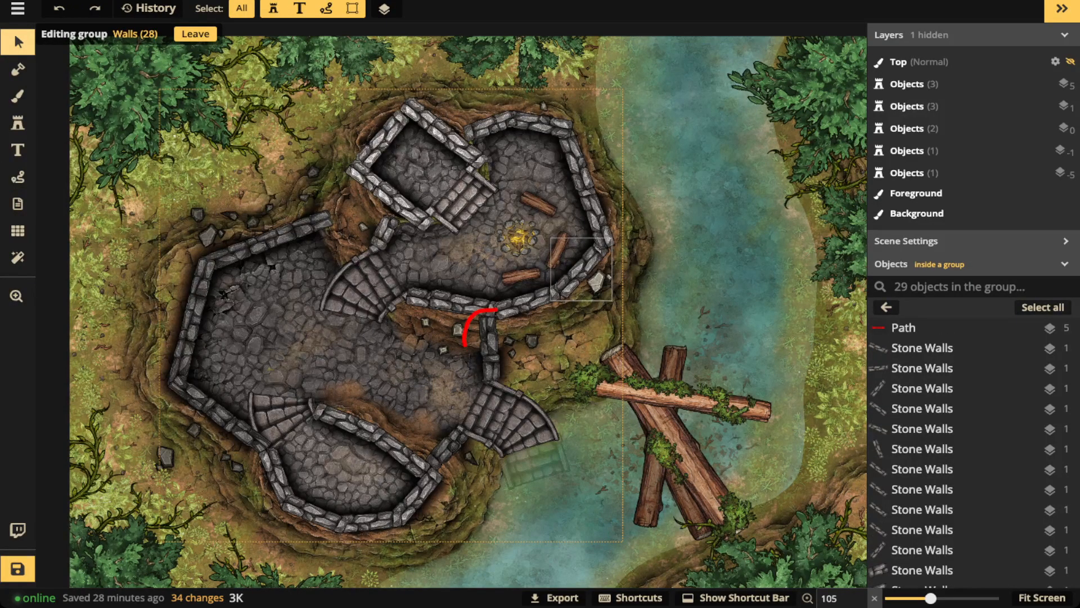
key("ctrl+z")
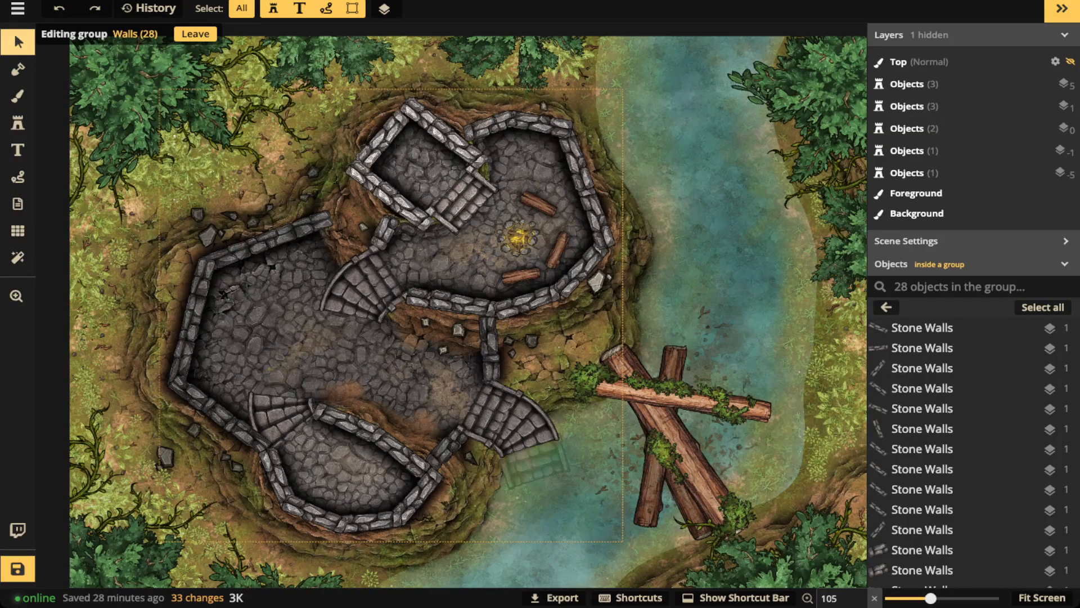
key("ctrl+z")
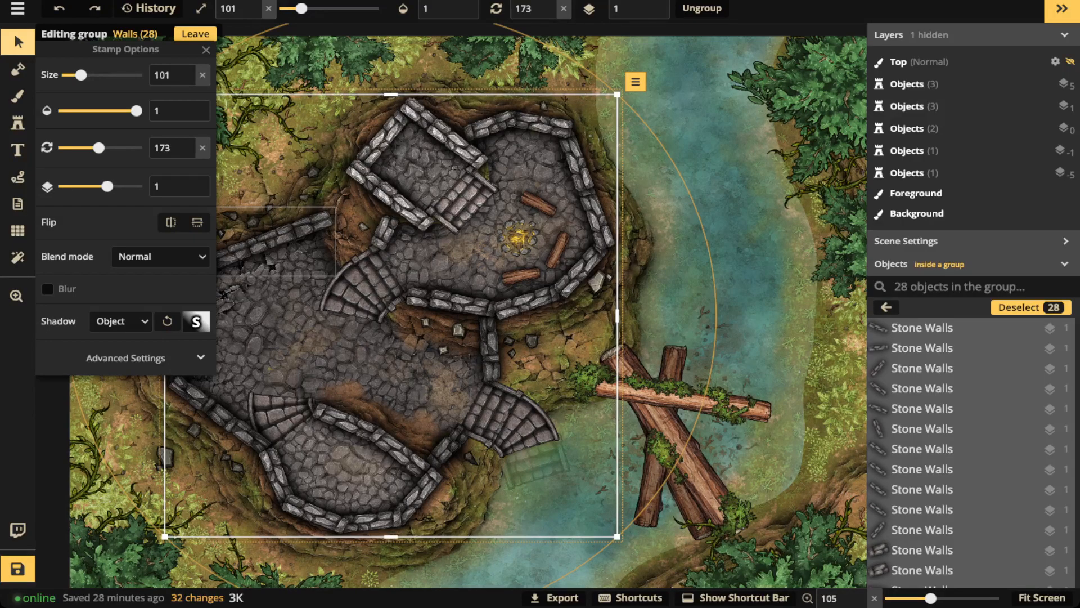
Set the stone walls' Object shadow to a blur of 8.3 and a horizontal offset of 9.6
scroll(315, 218, "down", 4)
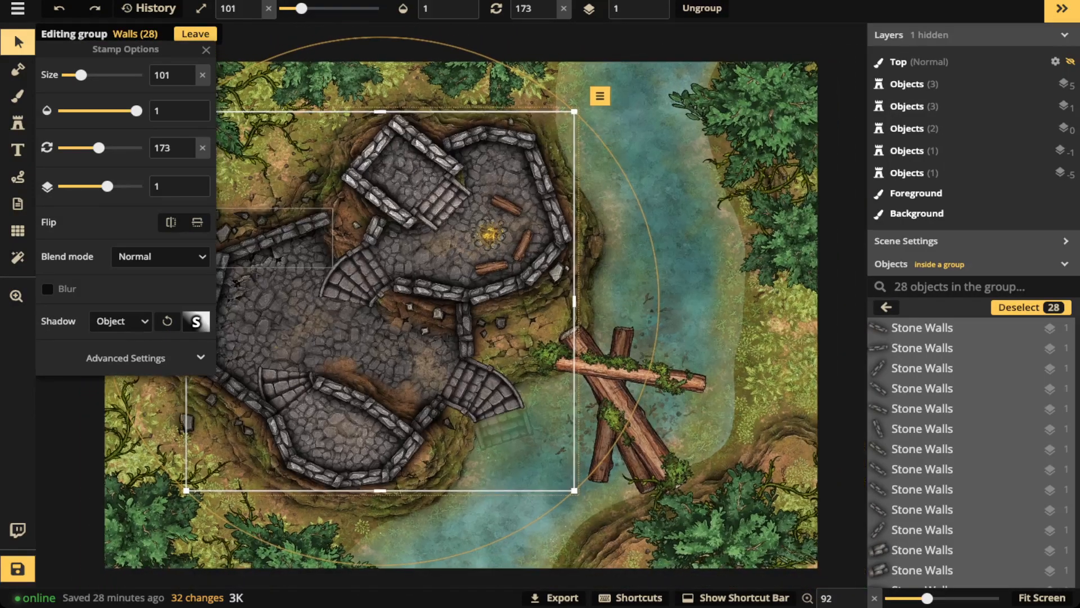
key("space")
left_click_drag(315, 217, 344, 218)
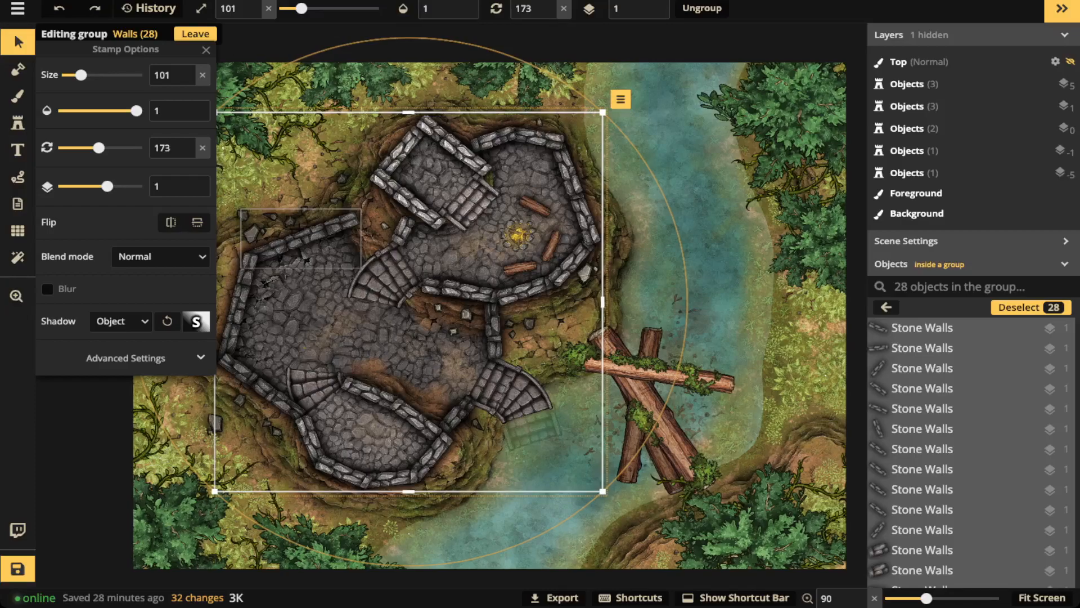
left_click(196, 322)
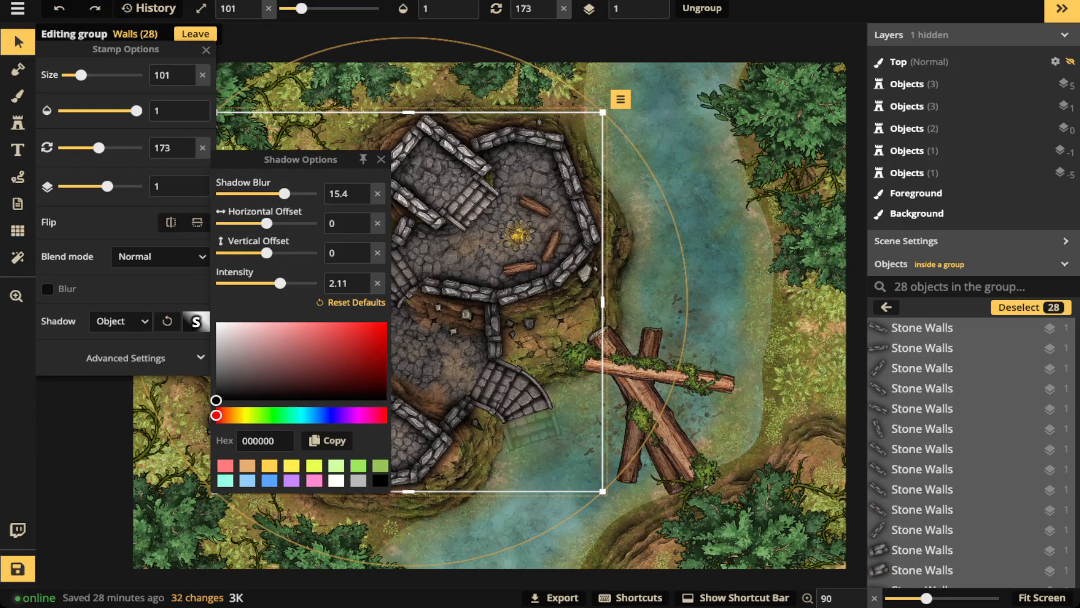
key("ctrl+z")
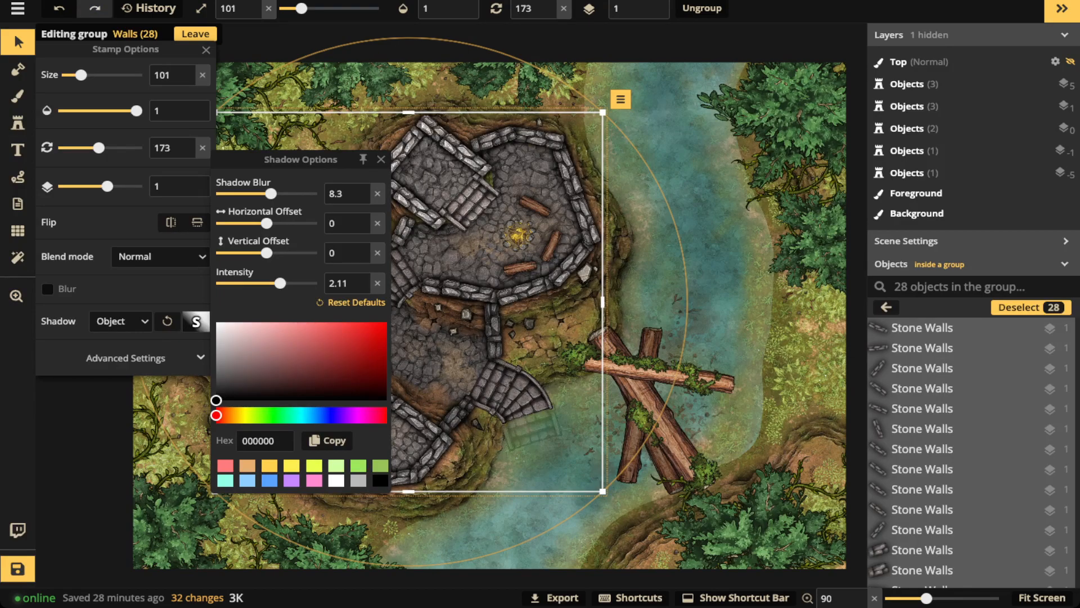
left_click_drag(267, 224, 275, 223)
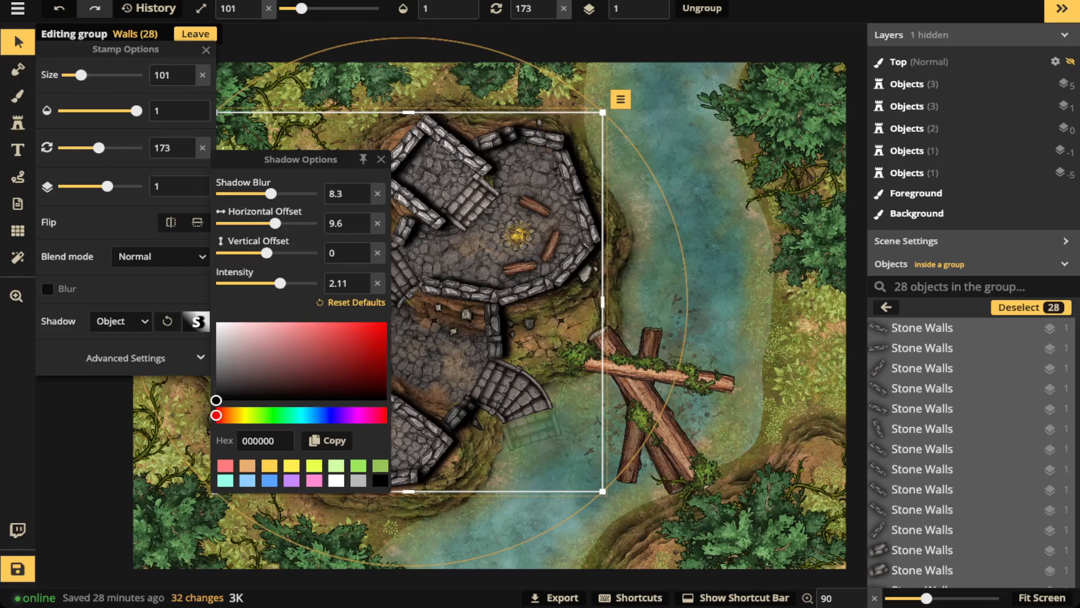
left_click(380, 159)
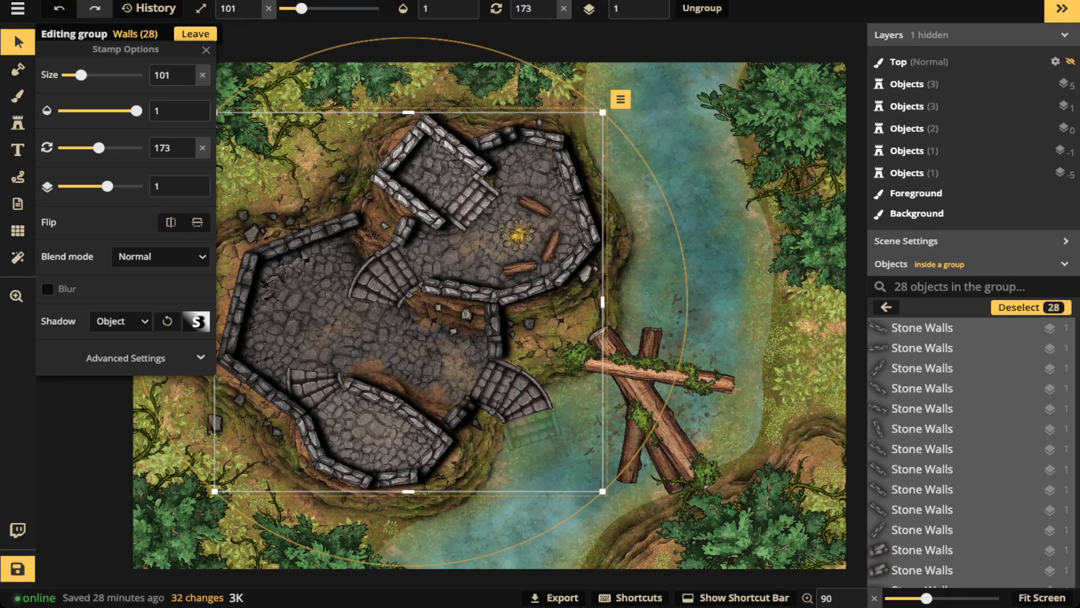
Set the shadow type of all stone walls in the Walls group to None
scroll(534, 377, "down", 1)
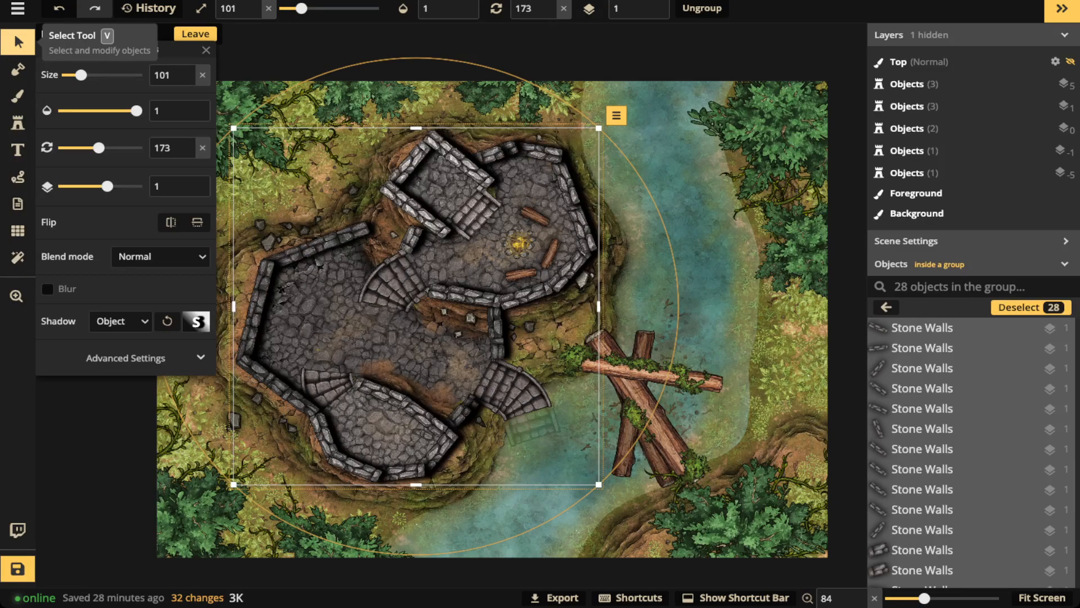
left_click(121, 320)
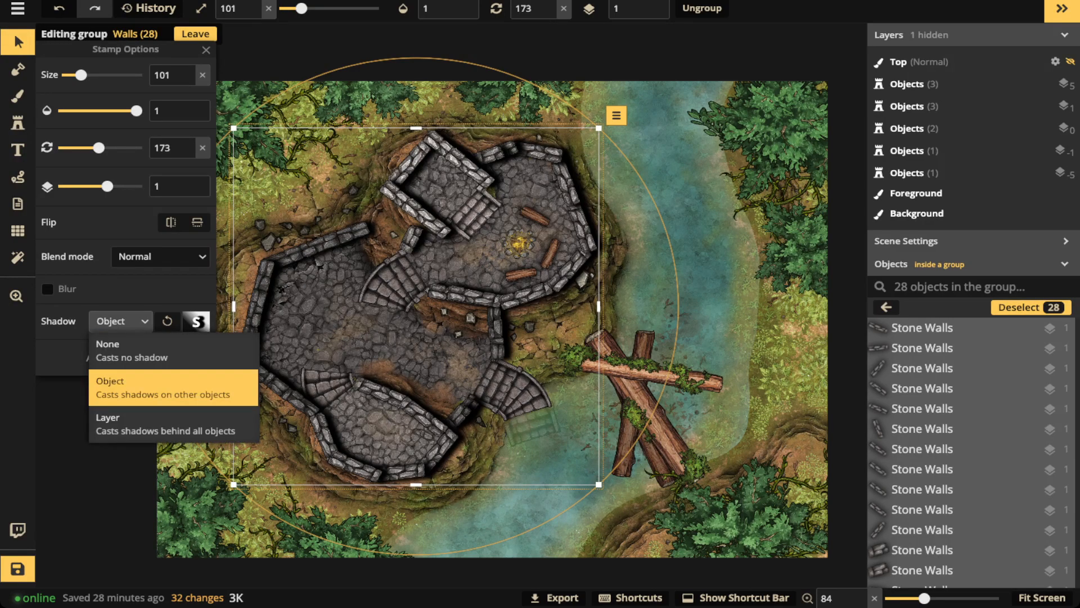
left_click(132, 350)
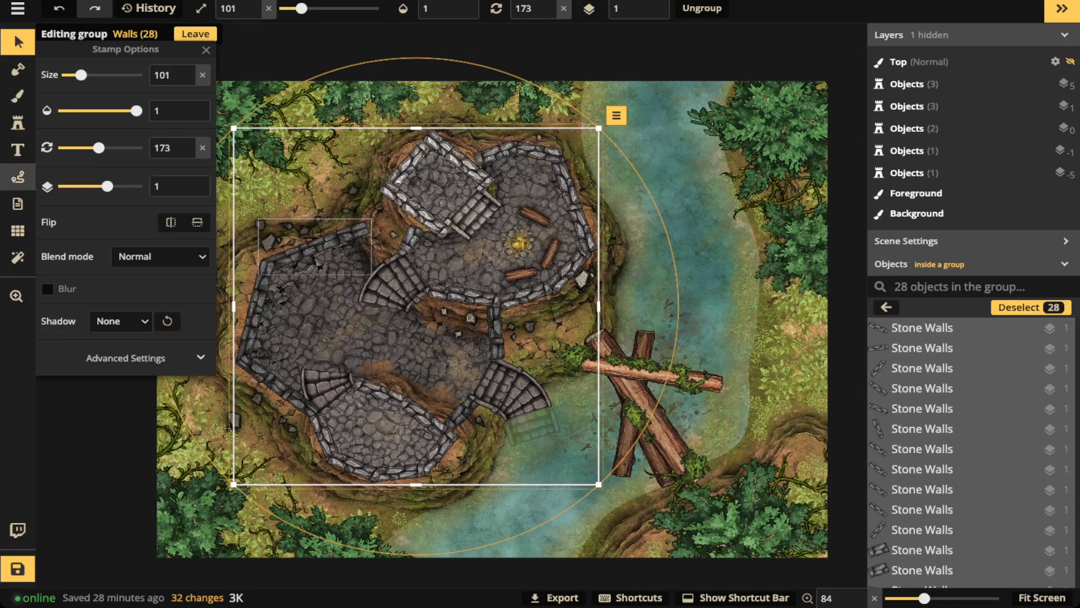
Prepare the Path tool with black (000000) as its line color
left_click(17, 177)
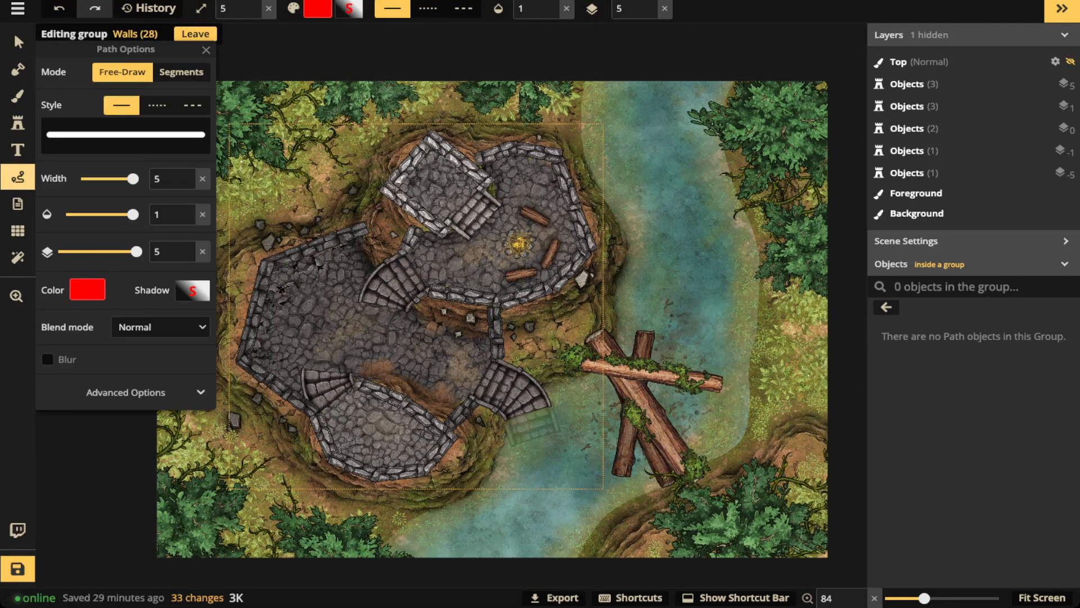
left_click(87, 289)
left_click(373, 278)
left_click_drag(374, 278, 374, 285)
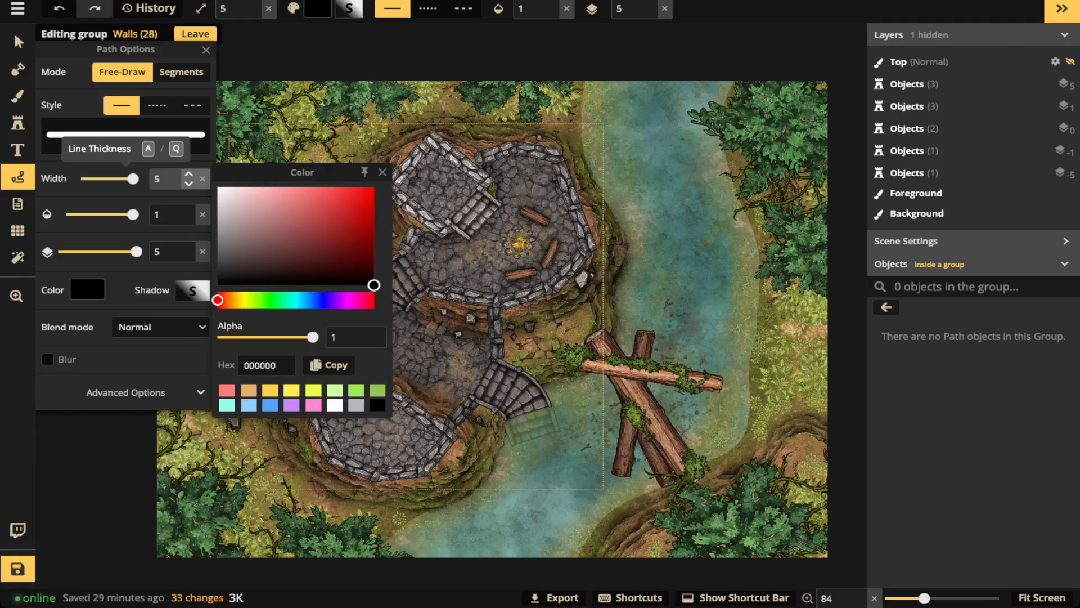
Reset the path's shadow to a blur of 5 and an intensity of 1
left_click(193, 290)
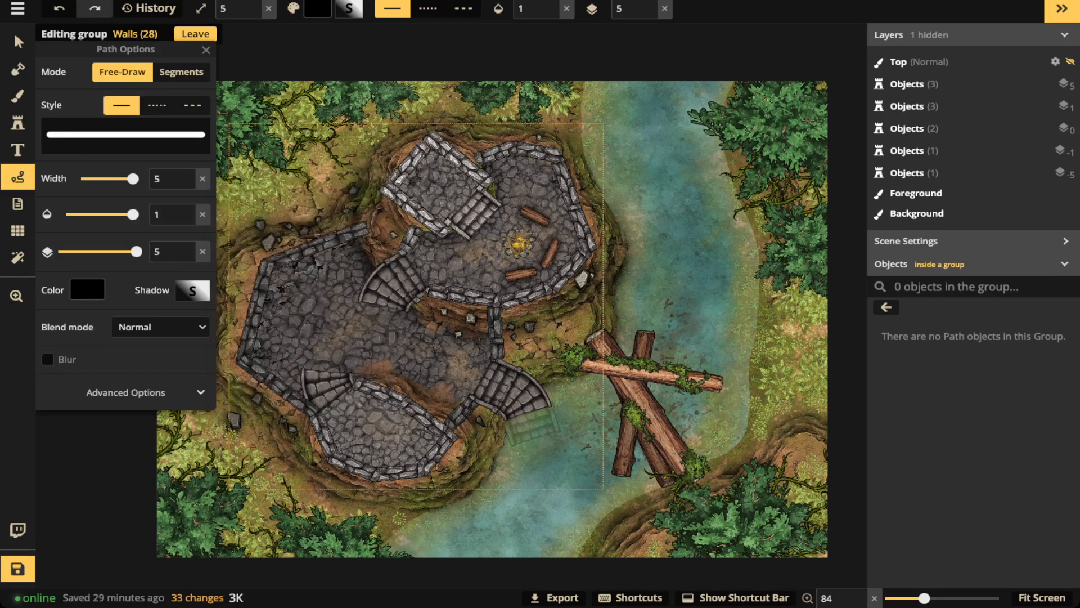
left_click(378, 204)
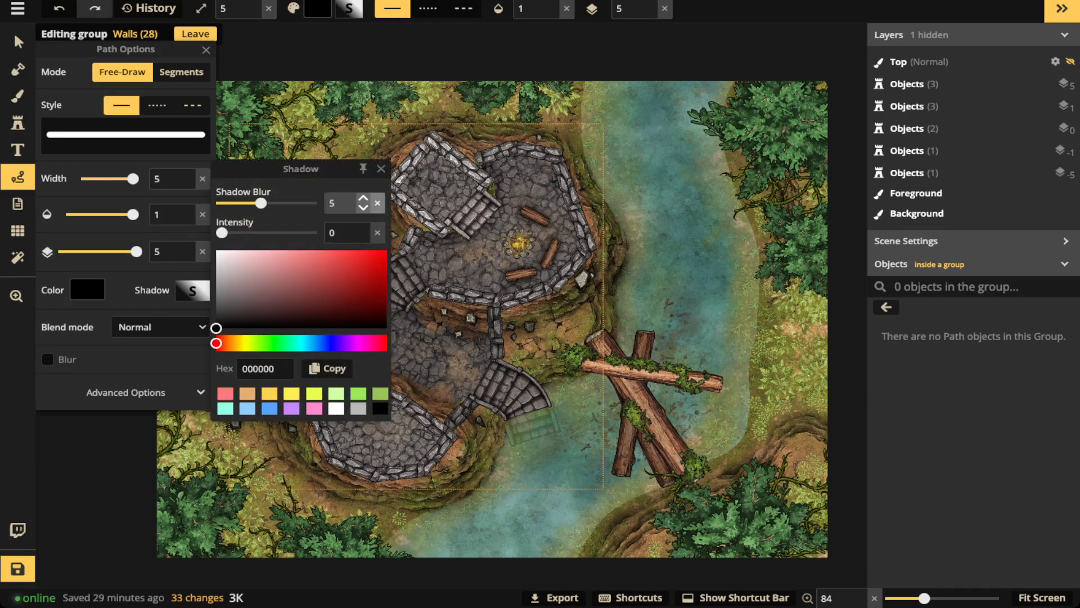
left_click(377, 233)
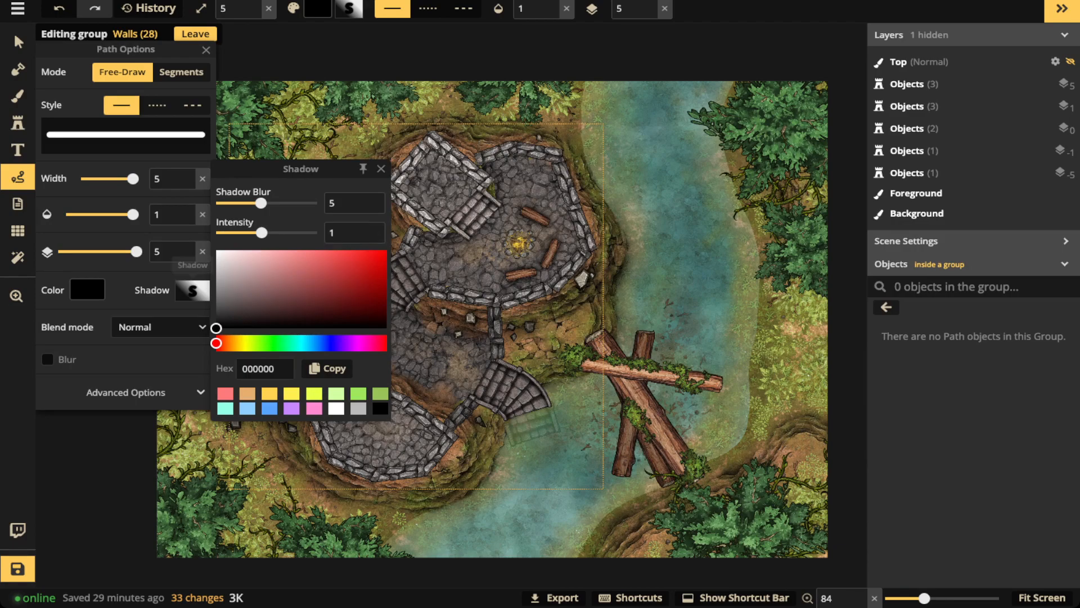
left_click(381, 168)
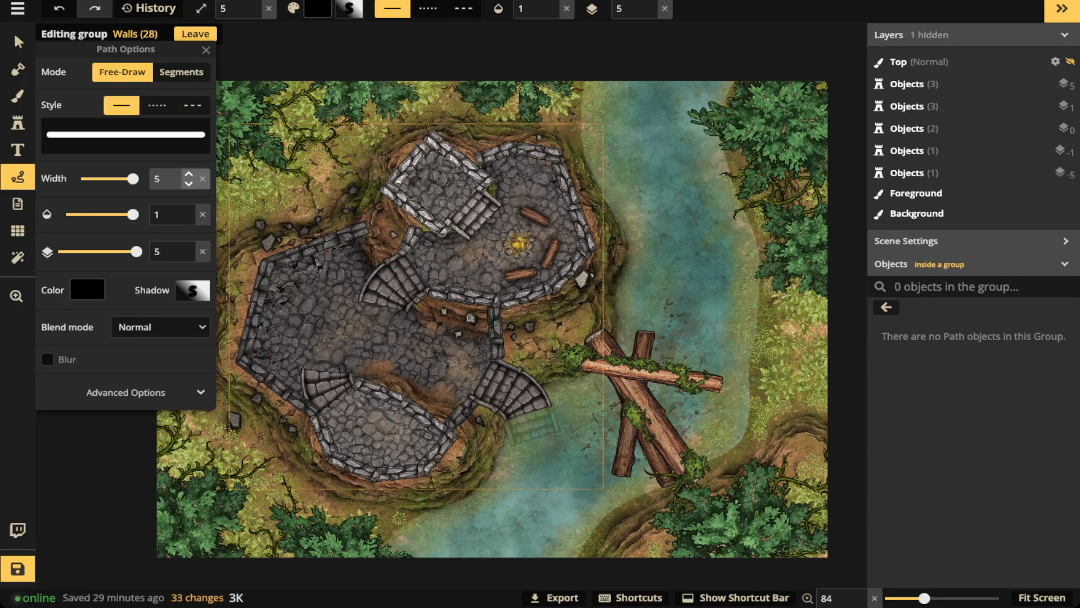
Set the path's opacity to 0.51 and its layer to 2, and leave the Walls group
left_click_drag(133, 215, 110, 214)
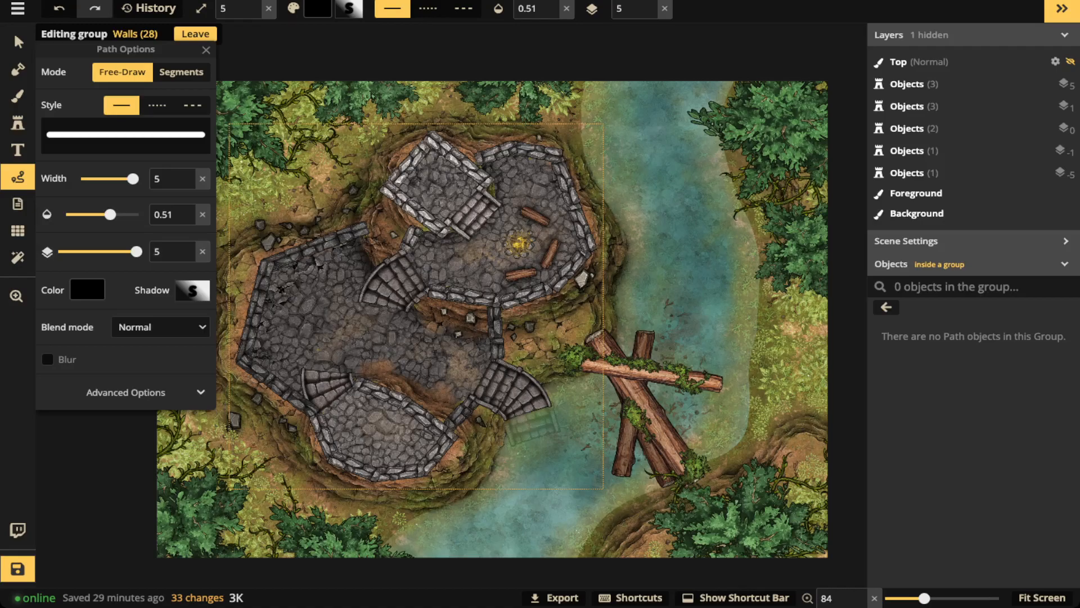
left_click(665, 9)
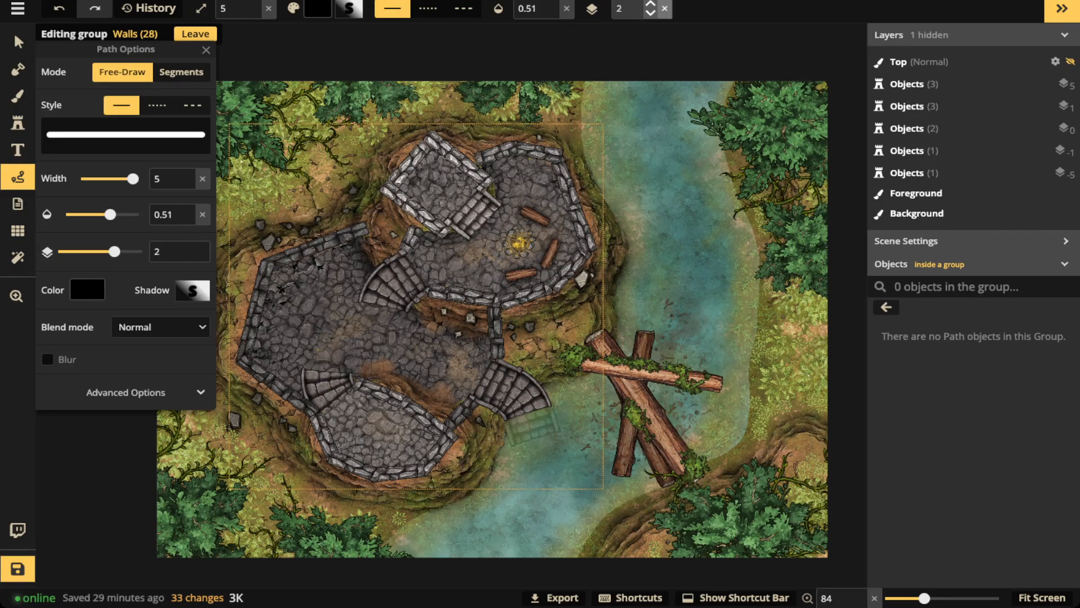
left_click(195, 34)
left_click(195, 34)
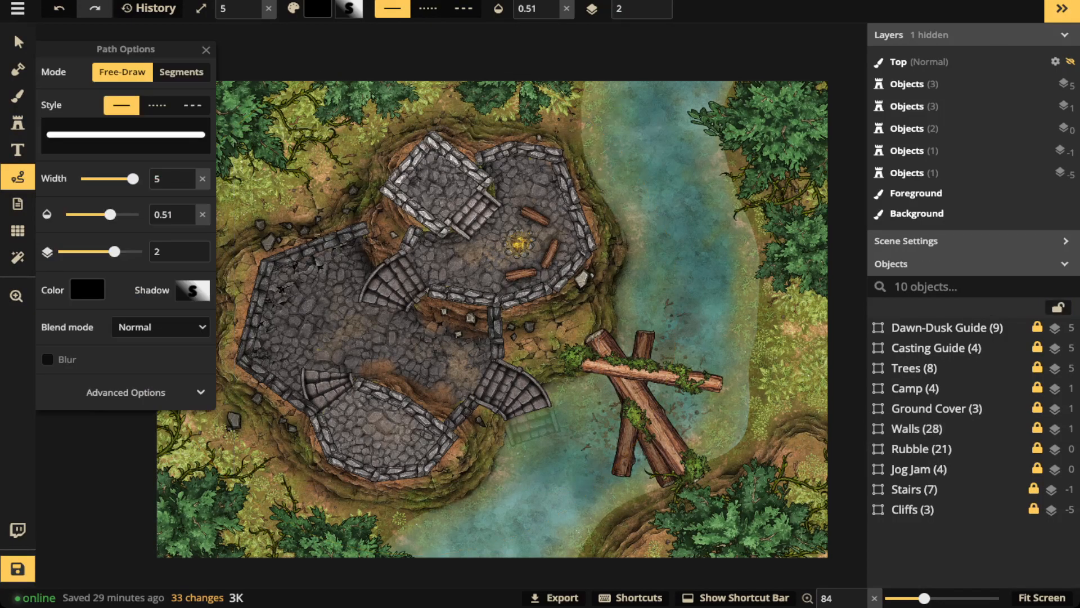
Switch the Path tool to Segments mode and enable Blur for drawing near the large western room
scroll(353, 281, "up", 3)
left_click_drag(353, 281, 442, 281)
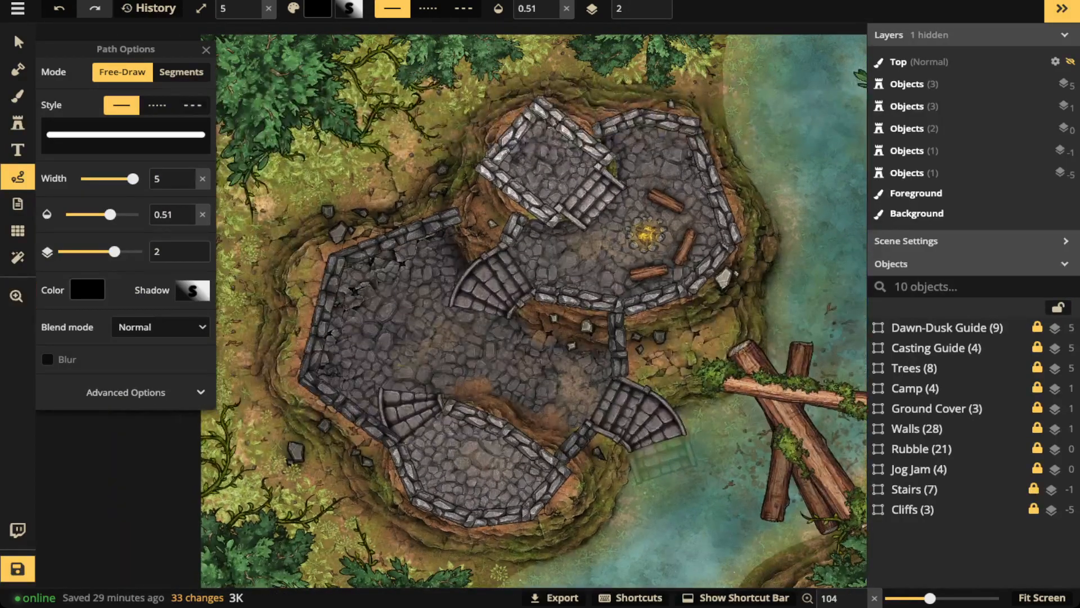
left_click(181, 72)
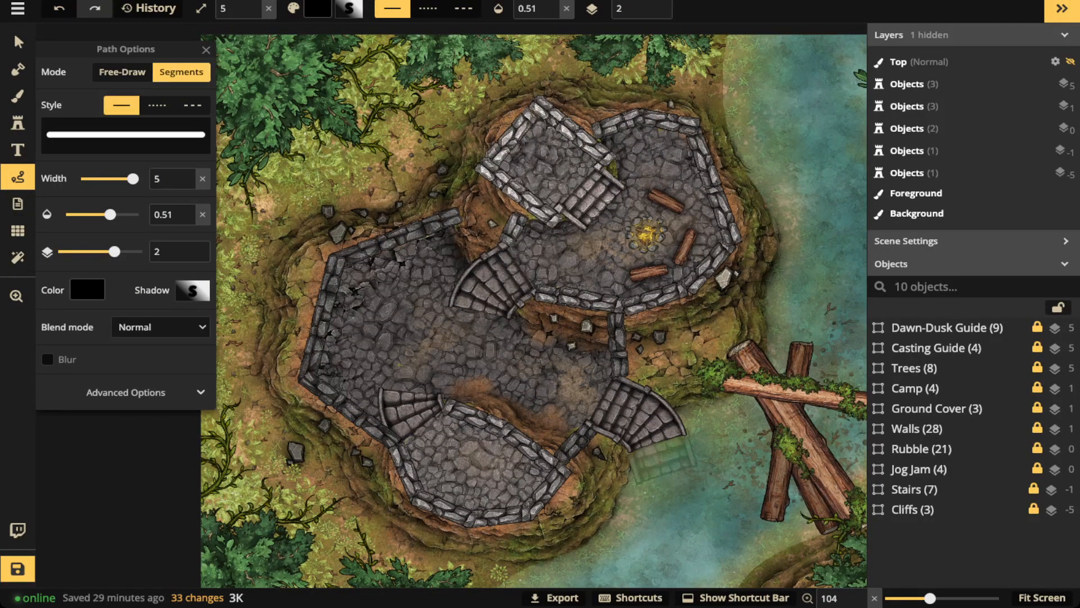
left_click(48, 360)
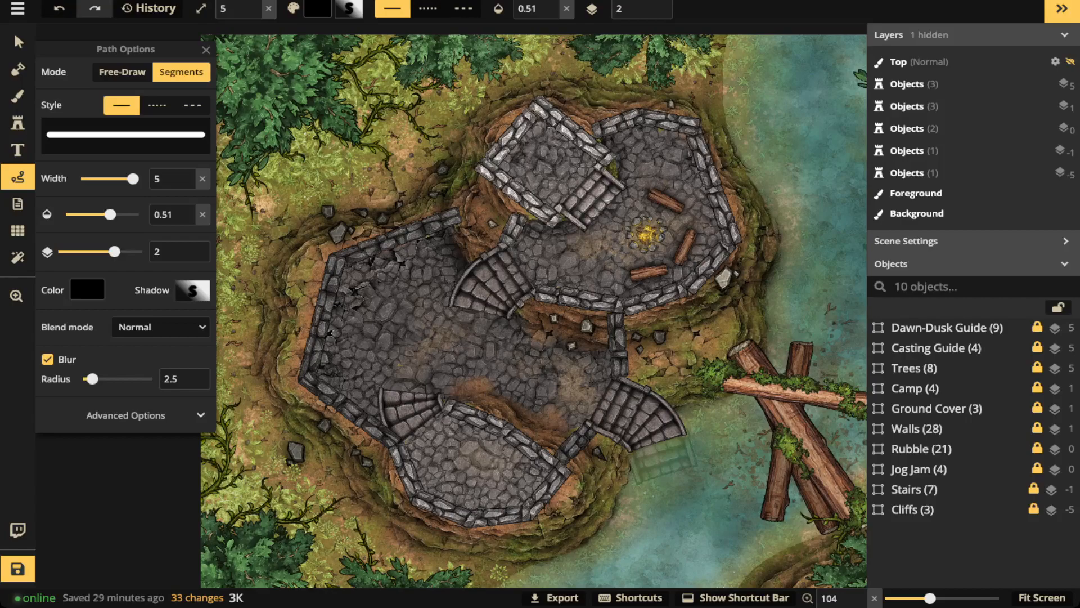
Draw a segmented black shadow path along the inner side of the large western room's north wall
left_click(357, 255)
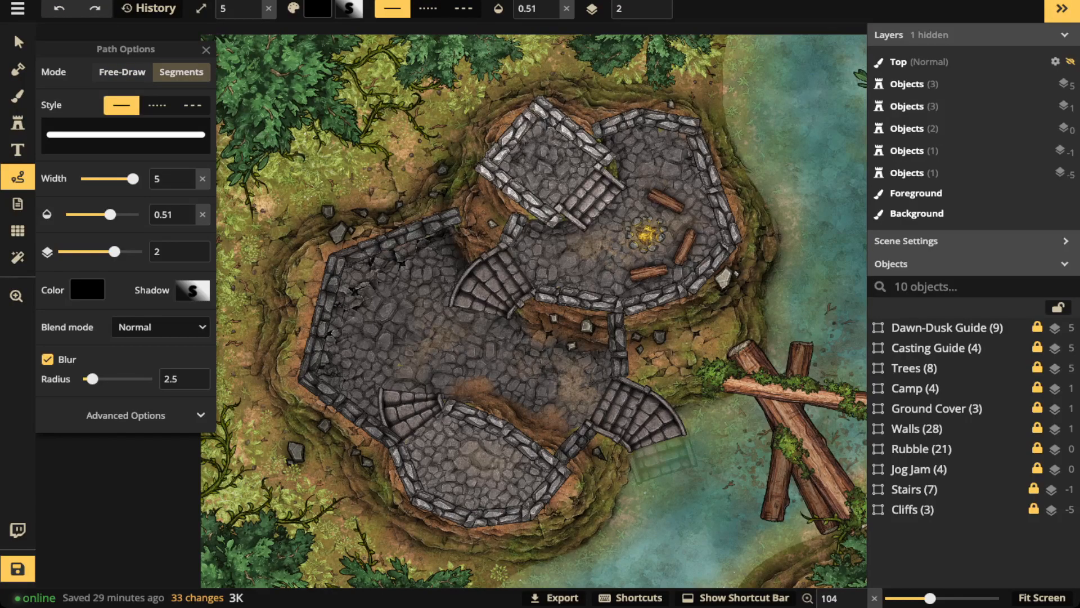
left_click(373, 270)
left_click(364, 273)
key("ctrl+z")
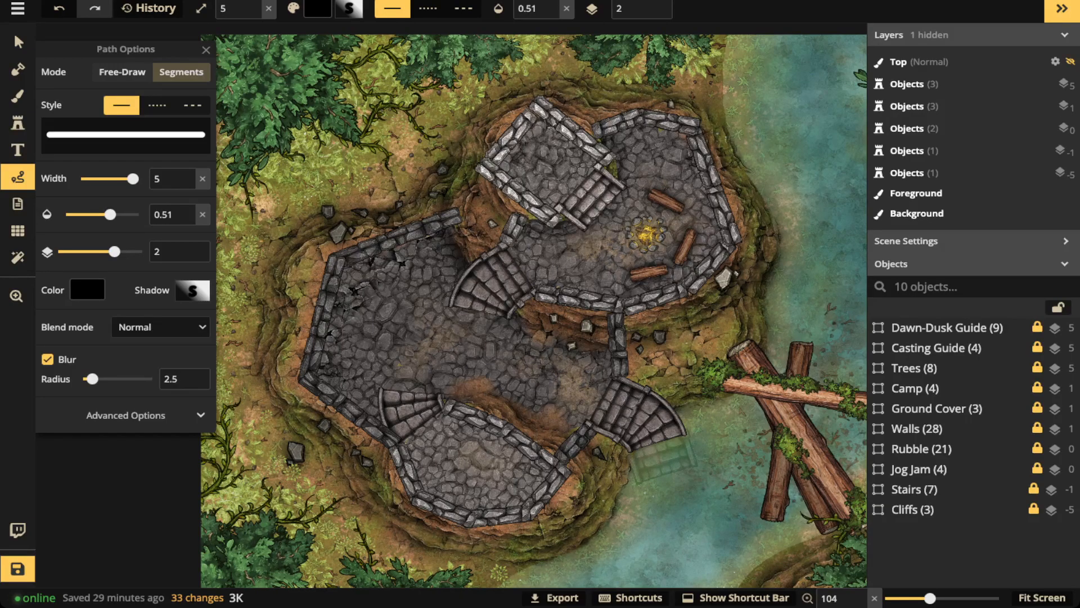
key("Return")
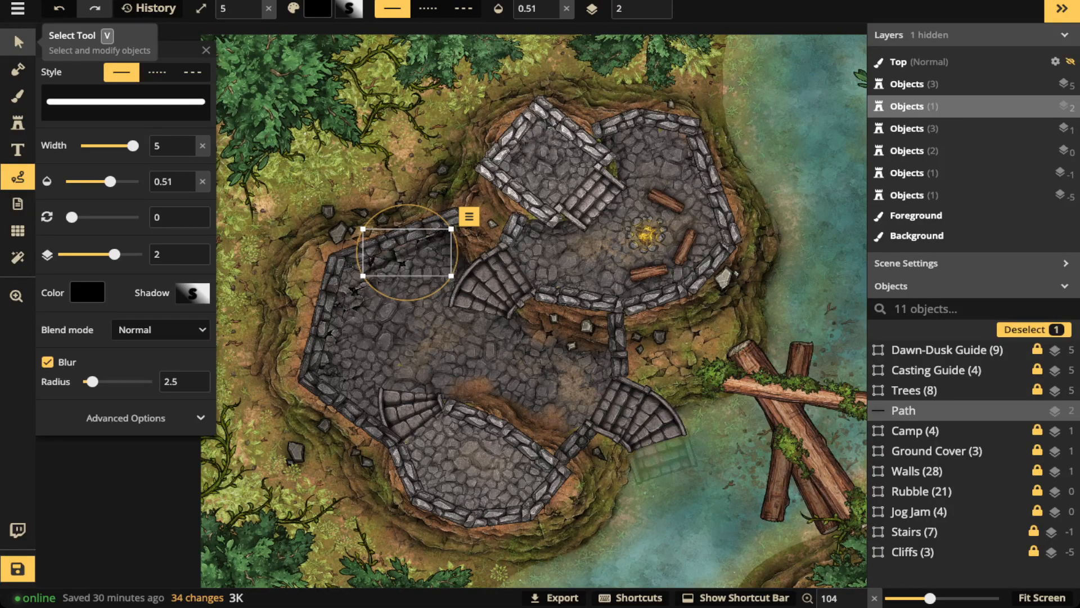
Set the shadow path's opacity to 0.74, its blur radius to 22.8 and its shadow intensity to 3.67
left_click_drag(111, 181, 122, 181)
left_click_drag(93, 381, 122, 382)
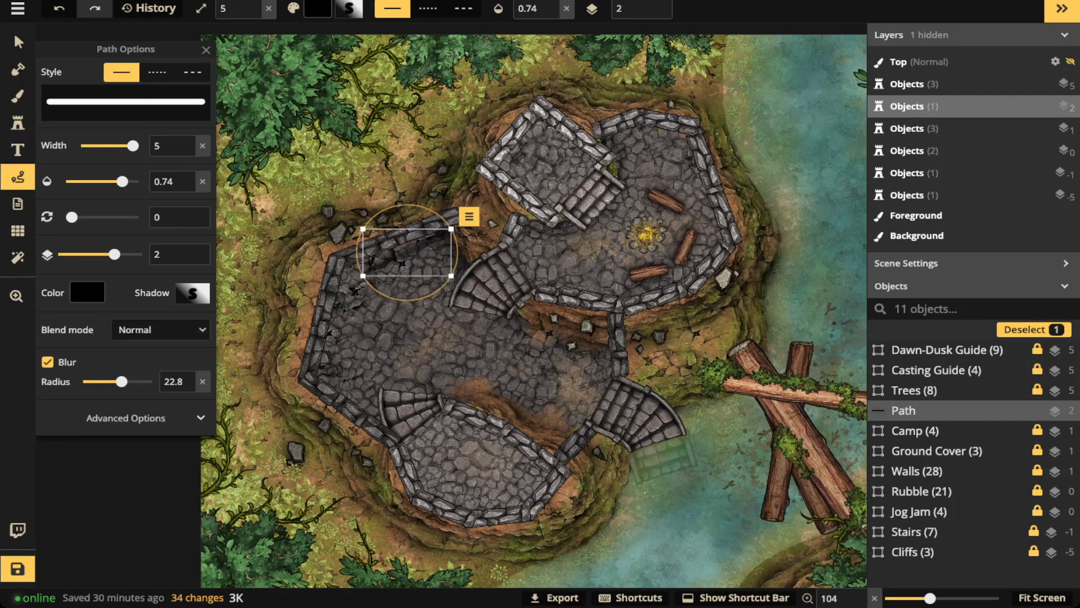
left_click_drag(261, 235, 299, 236)
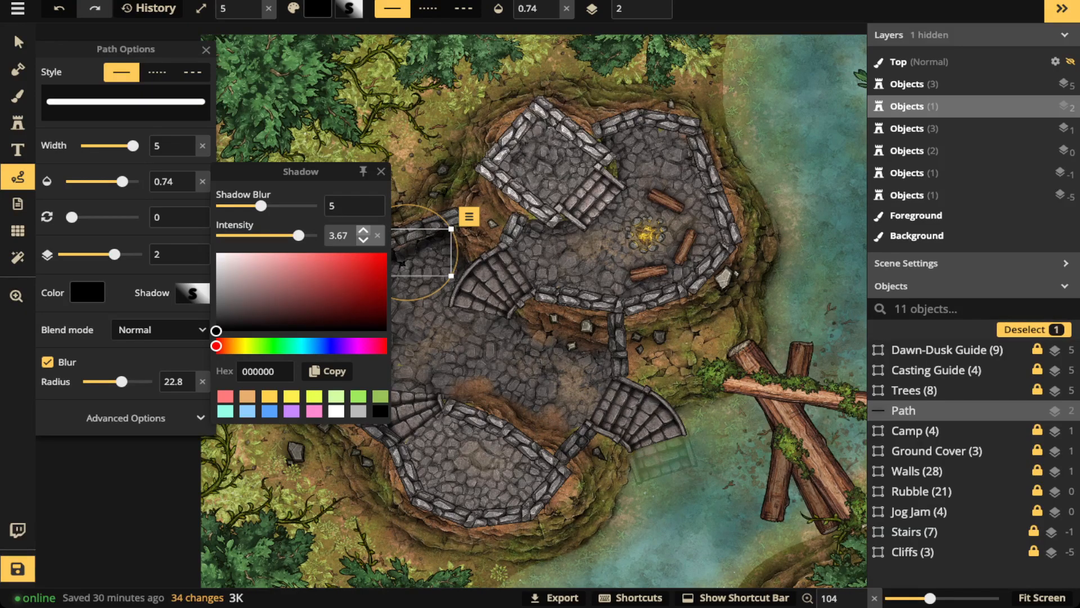
left_click(381, 171)
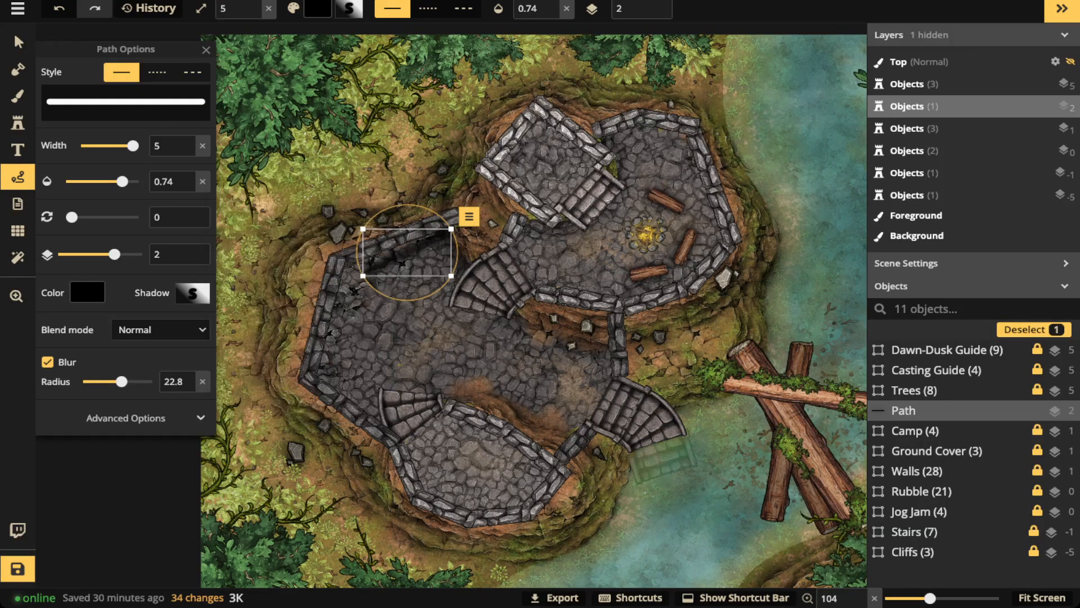
Replace the selected shadow path with a longer segmented one along the large western room's north, west and southwest inner walls
key("Delete")
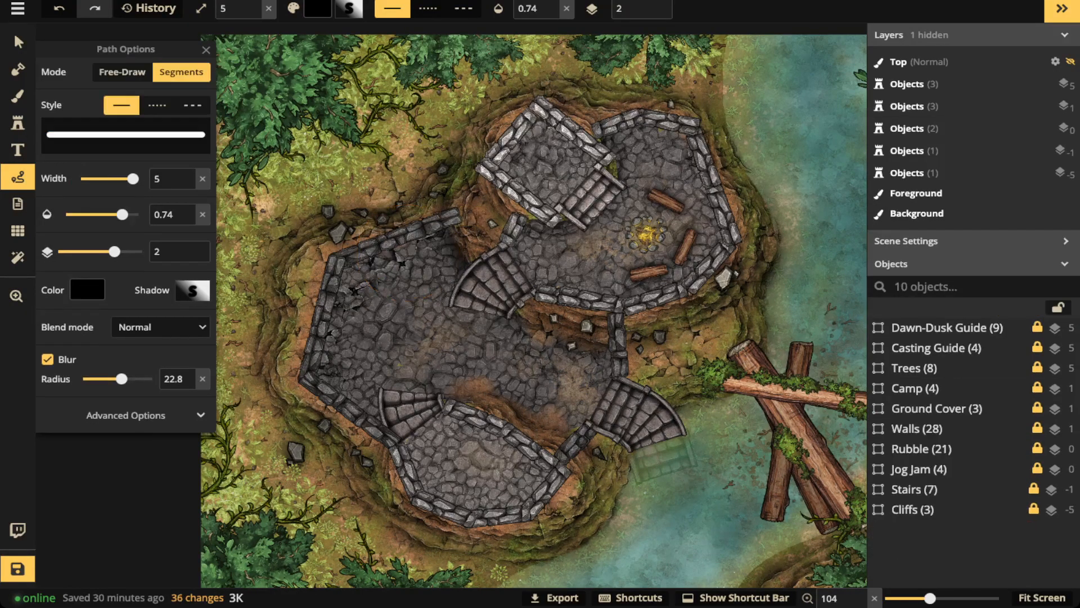
left_click(450, 227)
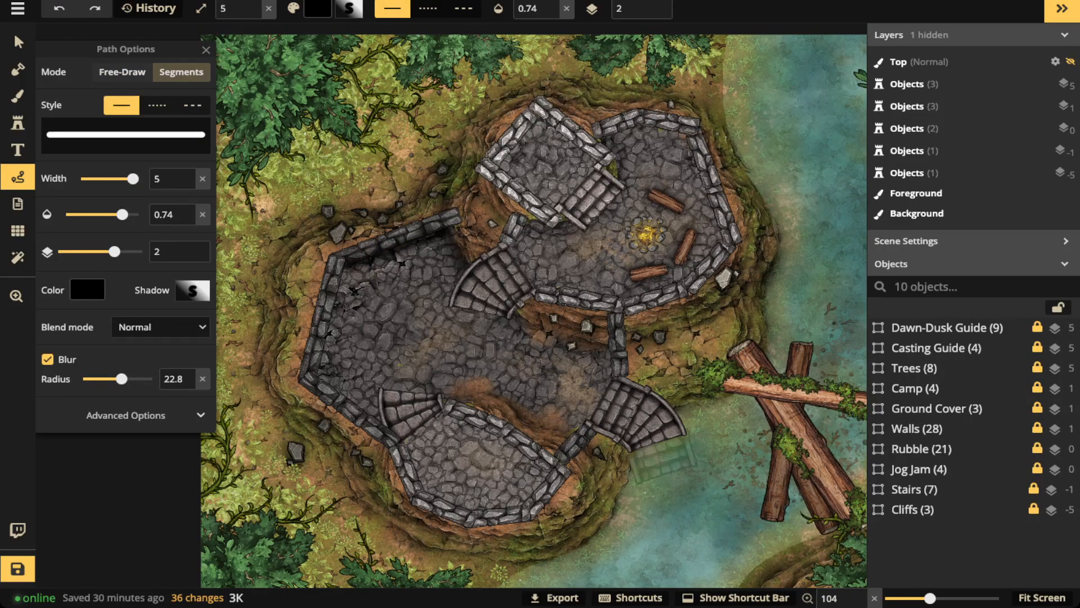
left_click(339, 263)
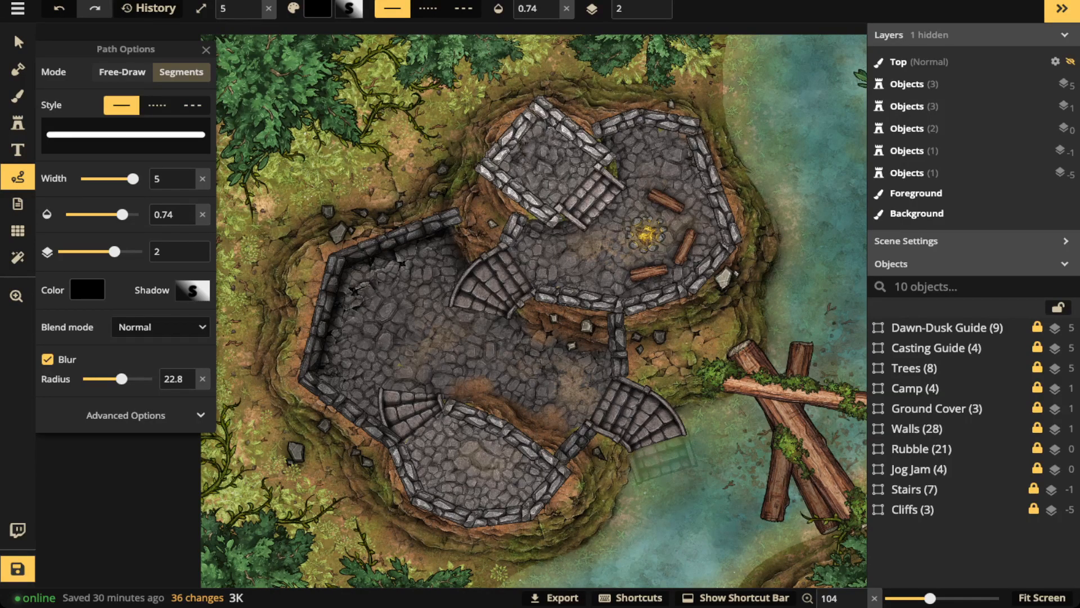
left_click(318, 372)
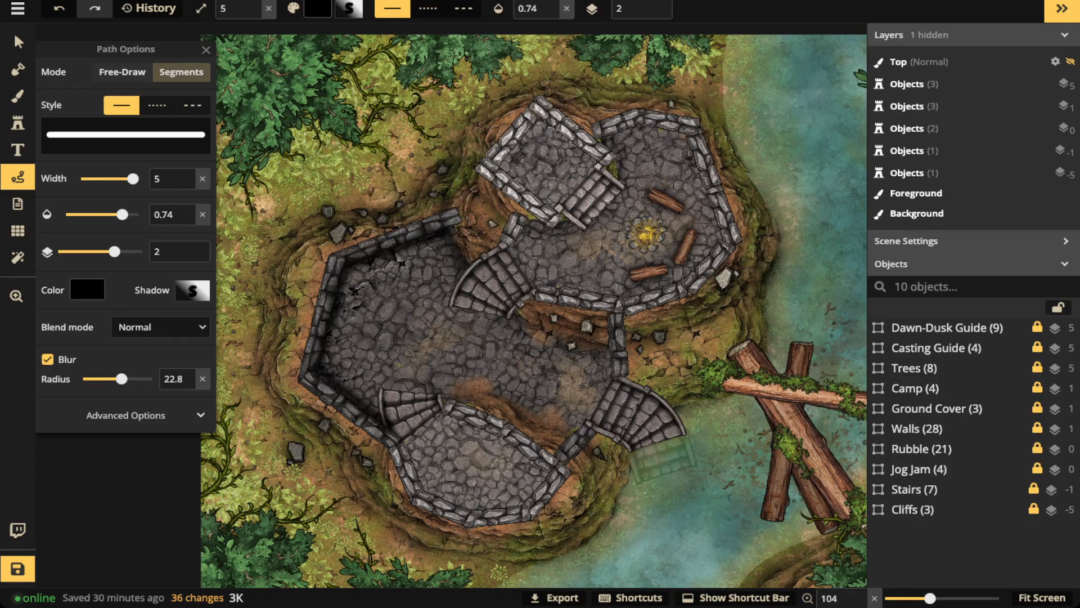
left_click(400, 434)
key("Escape")
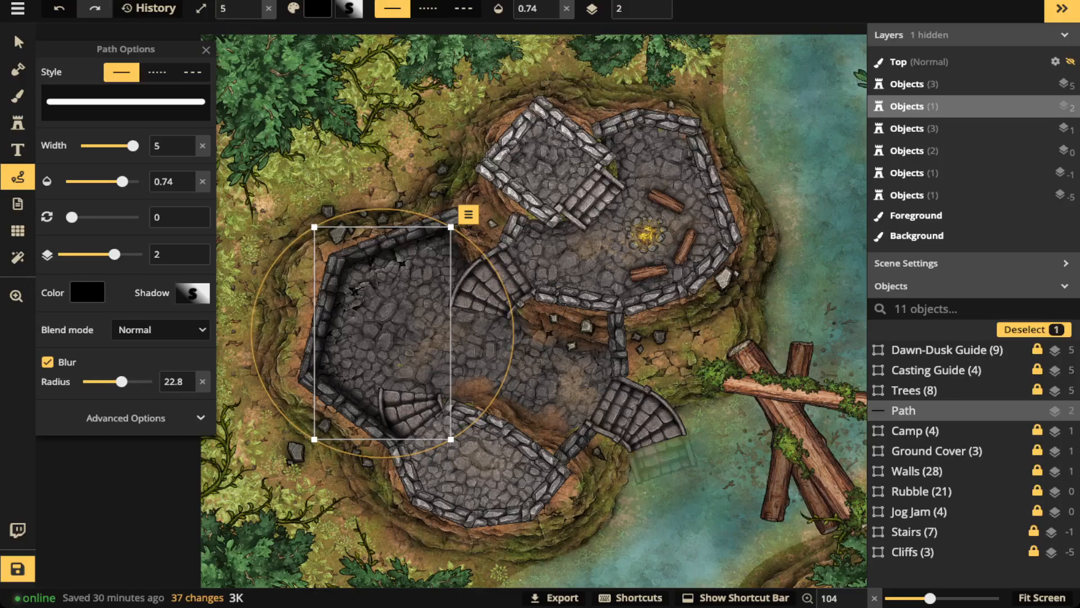
Compare the new shadow path on layers 1 and 0, leave it on layer 0 and deselect it
left_click(18, 42)
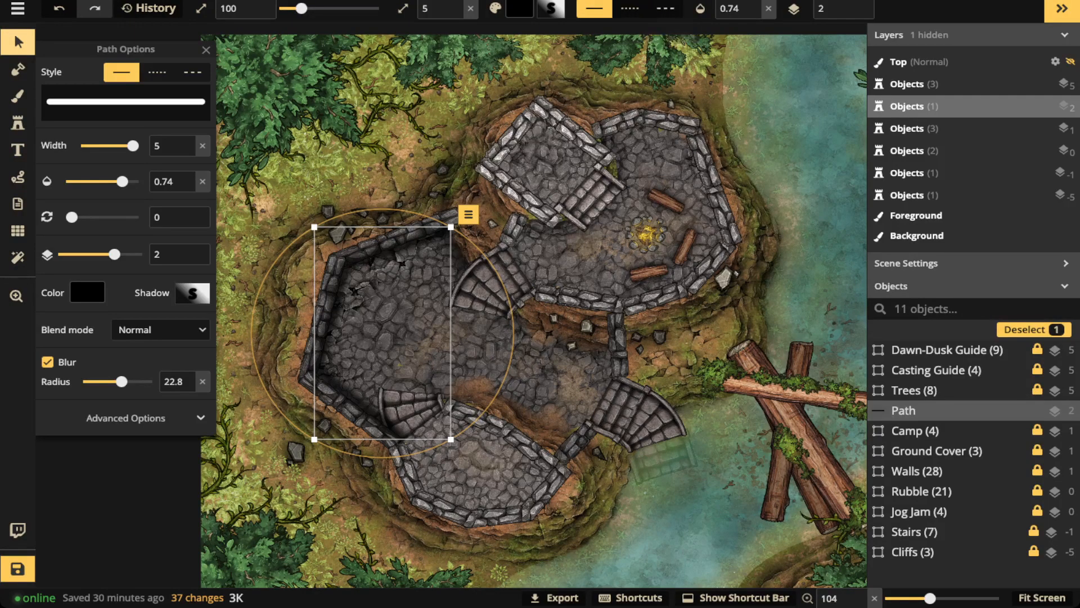
left_click(852, 15)
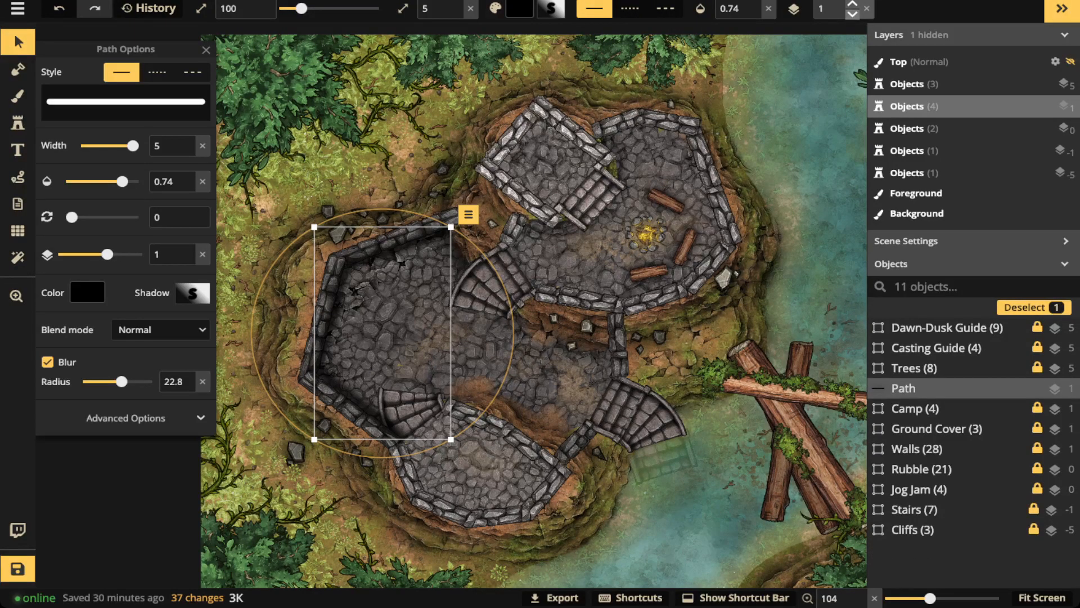
left_click(853, 15)
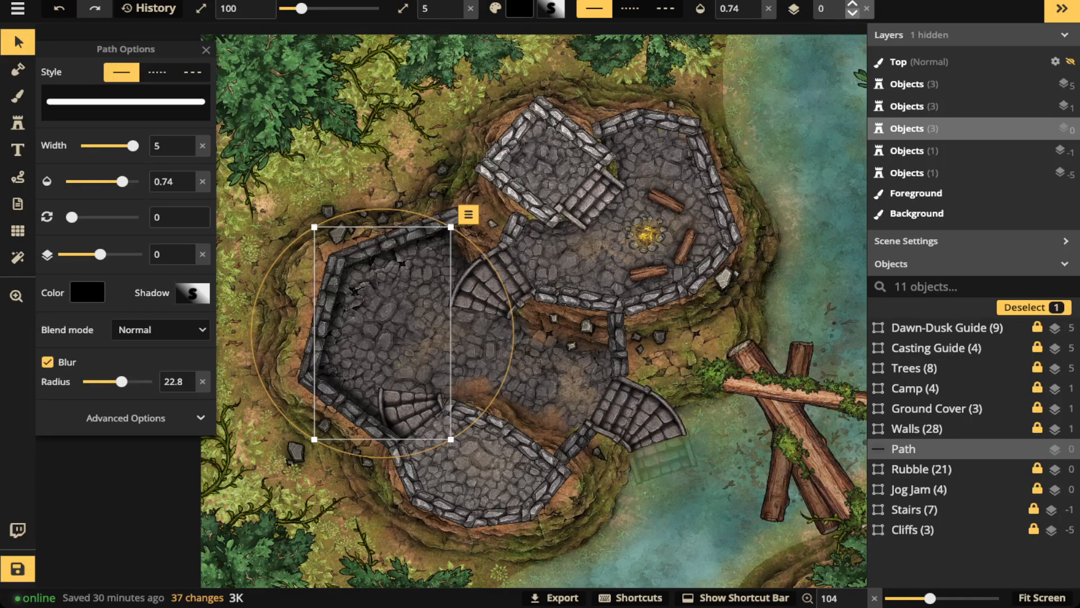
left_click(853, 4)
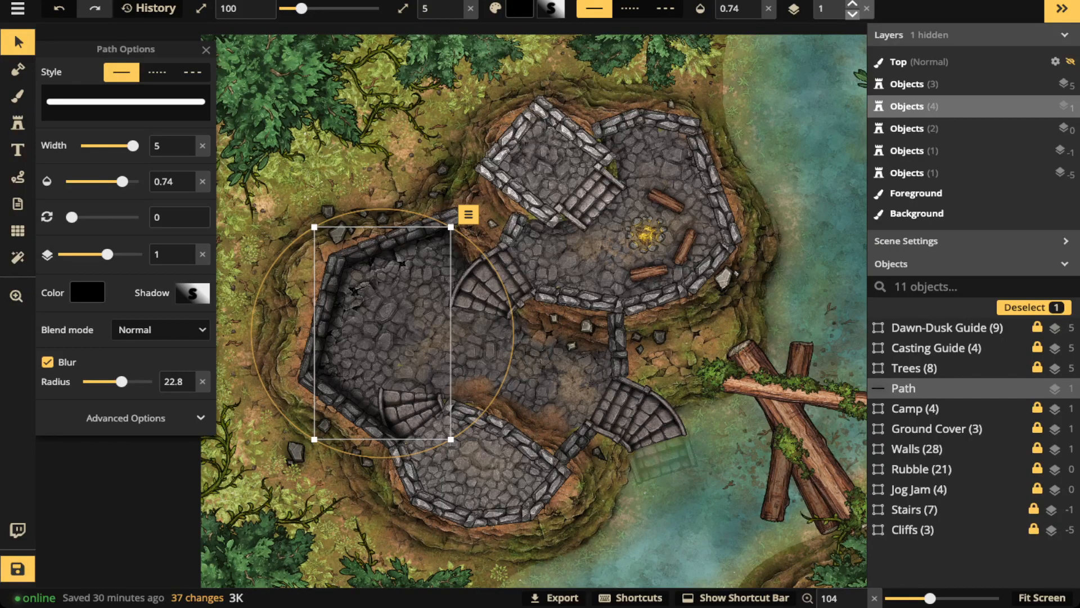
left_click(852, 15)
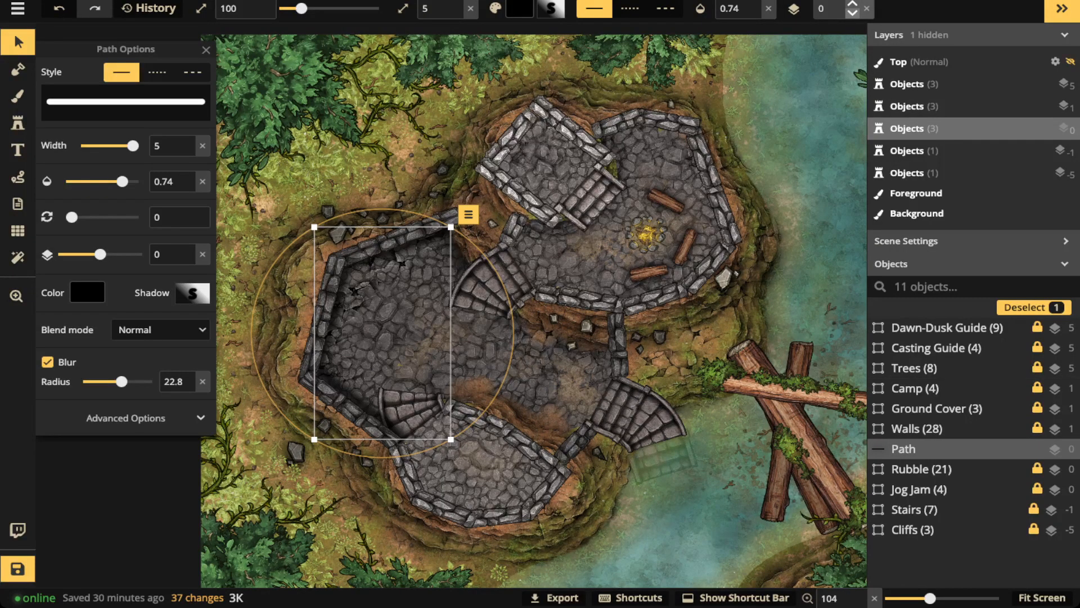
left_click(290, 213)
scroll(289, 212, "down", 2)
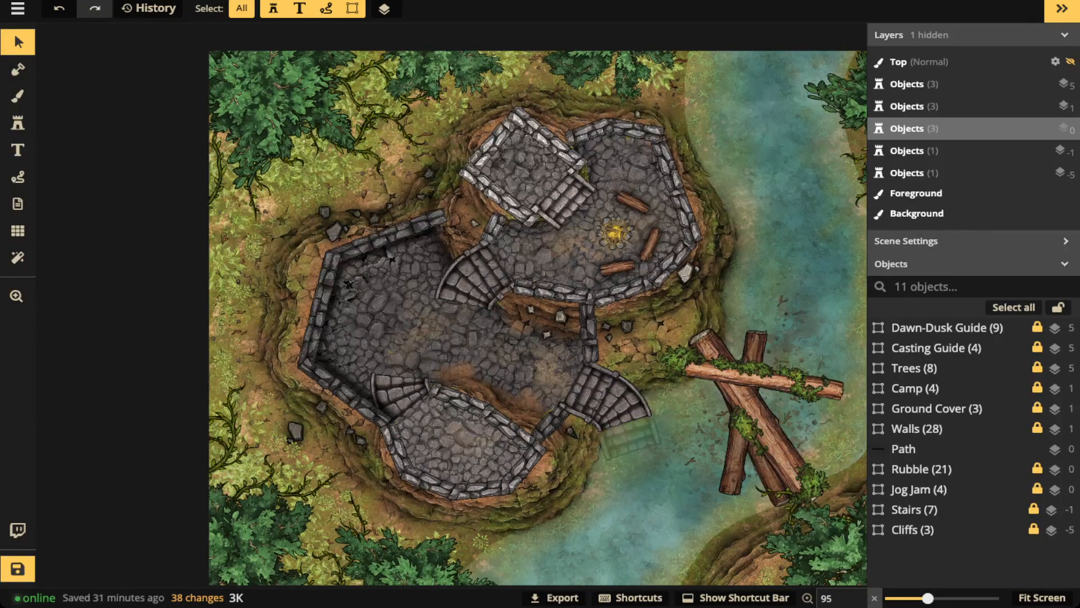
Delete the shadow path running along the large western room's inner walls
scroll(433, 453, "up", 2)
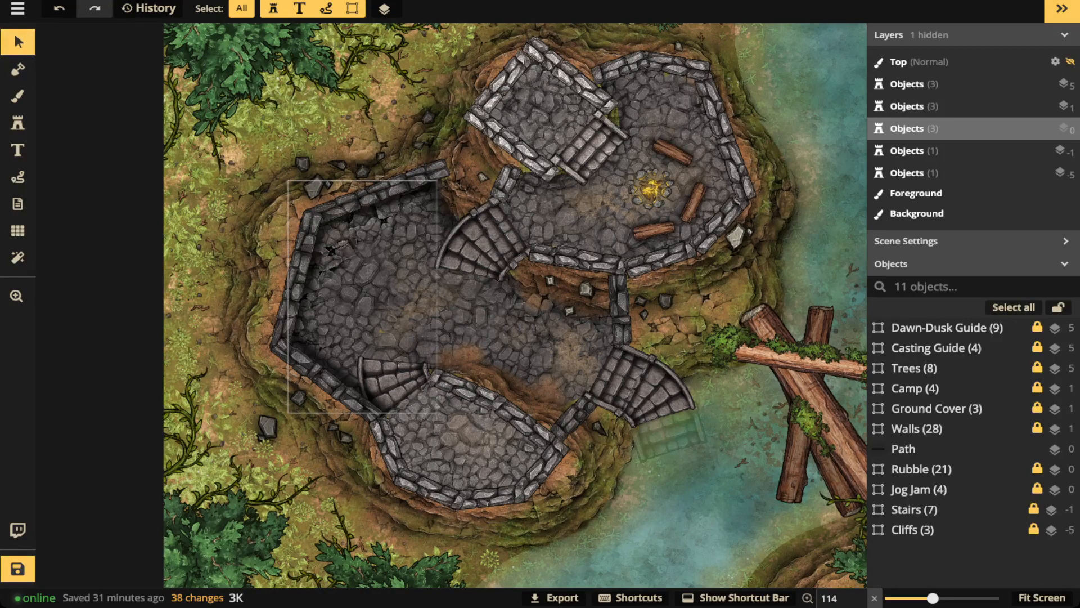
left_click(302, 336)
key("Delete")
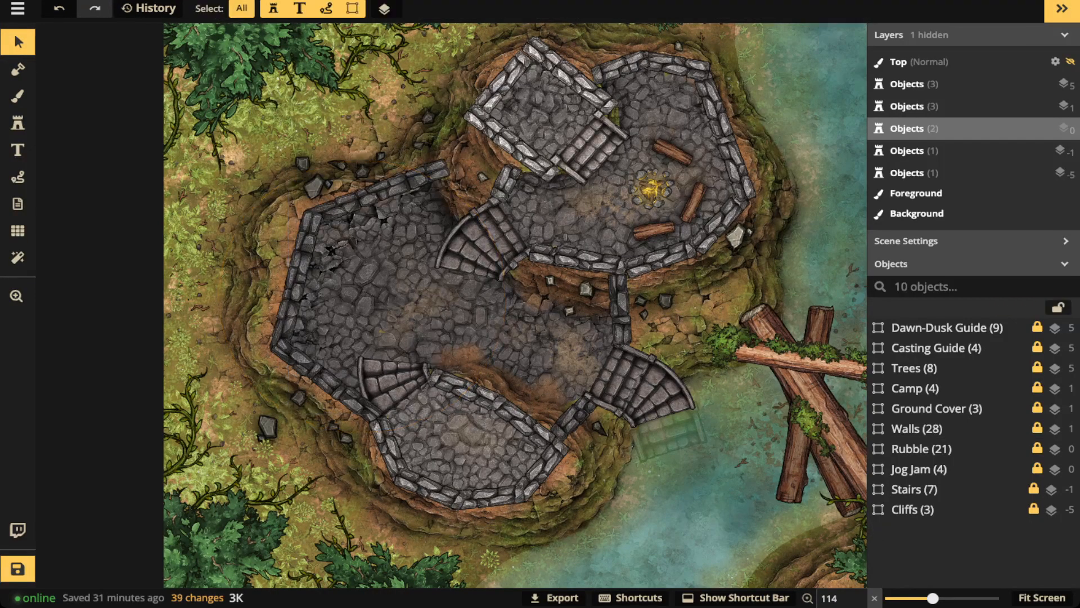
Set up a black color brush on the Background layer with size 26 and opacity 0.4
left_click(17, 95)
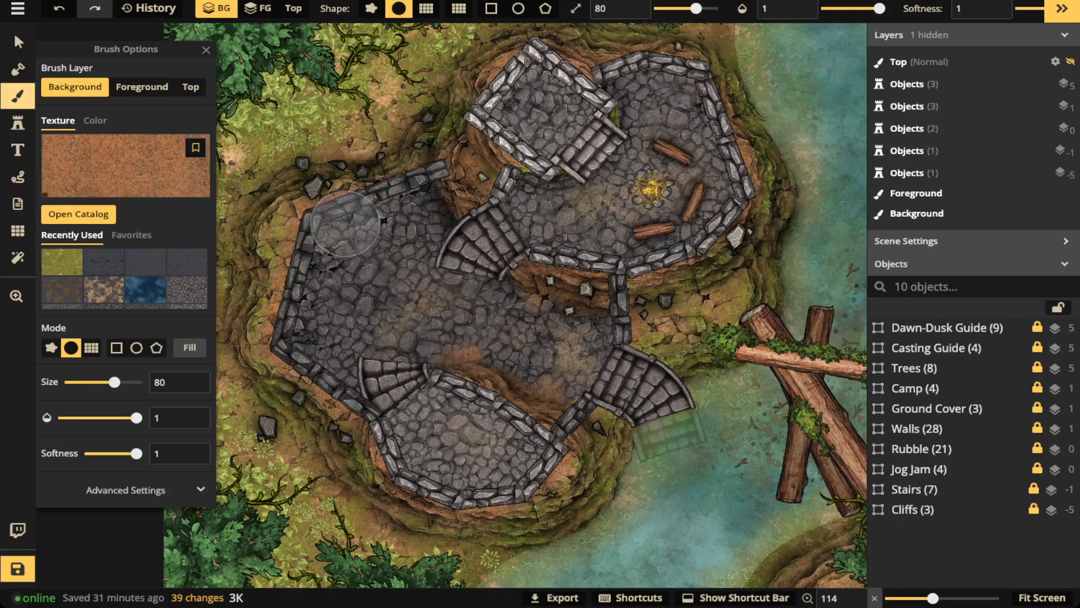
left_click(96, 121)
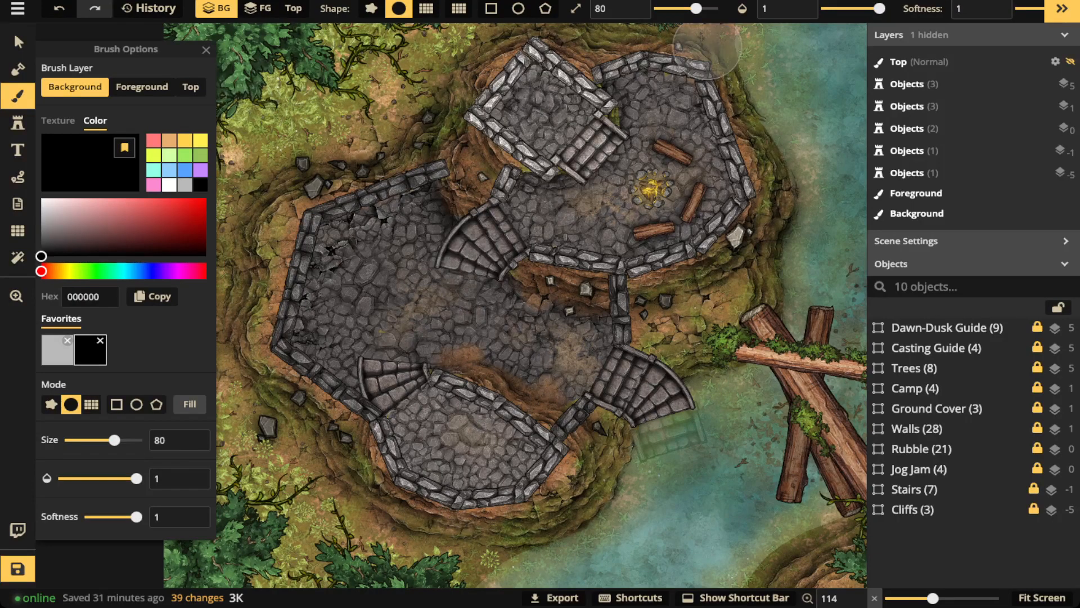
left_click(849, 8)
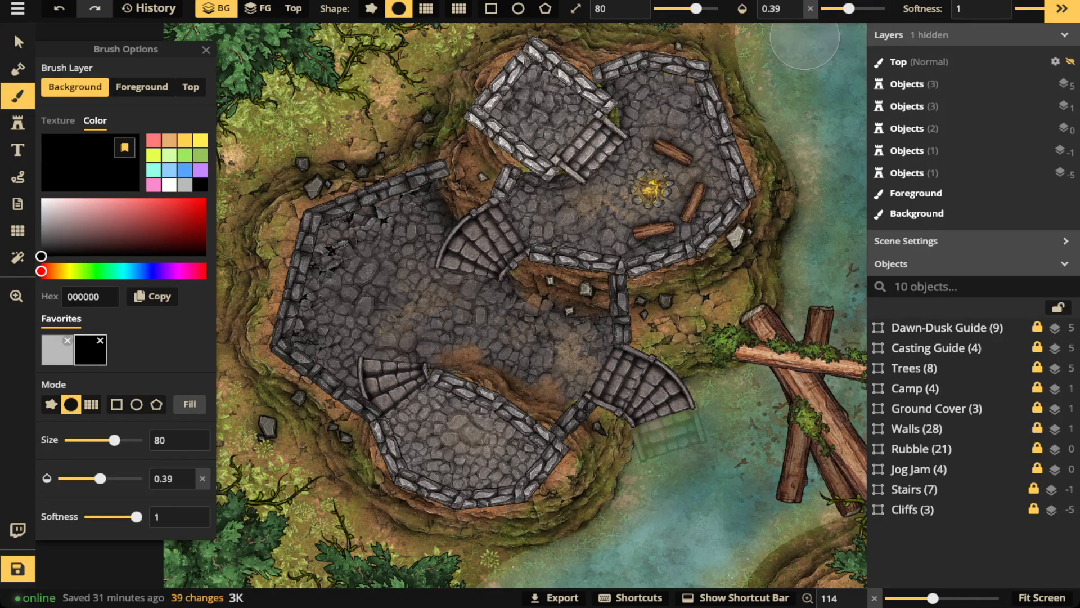
left_click(680, 9)
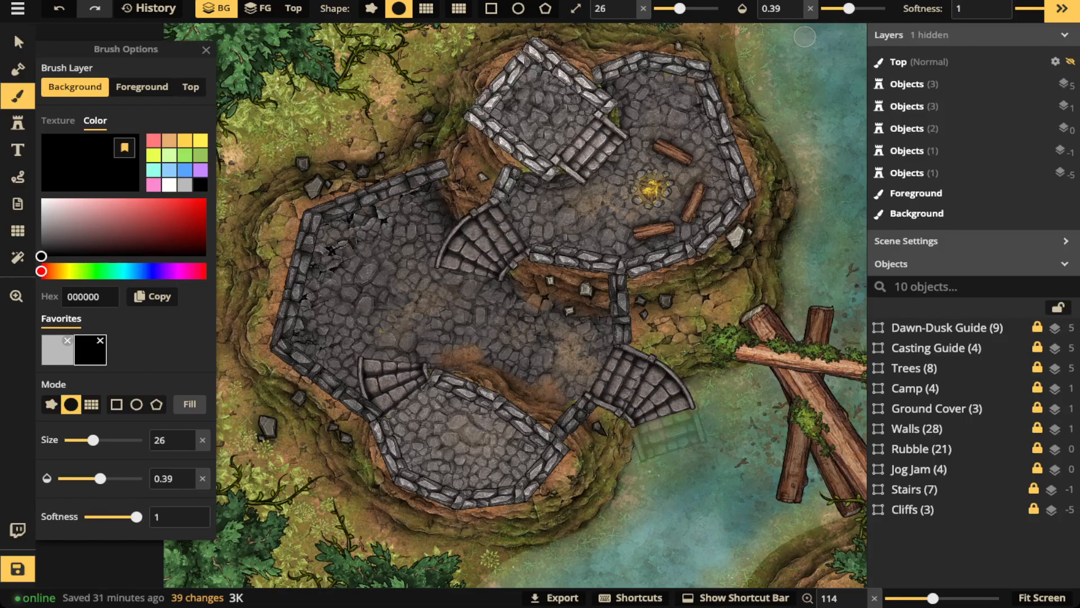
double_click(797, 4)
left_click(797, 13)
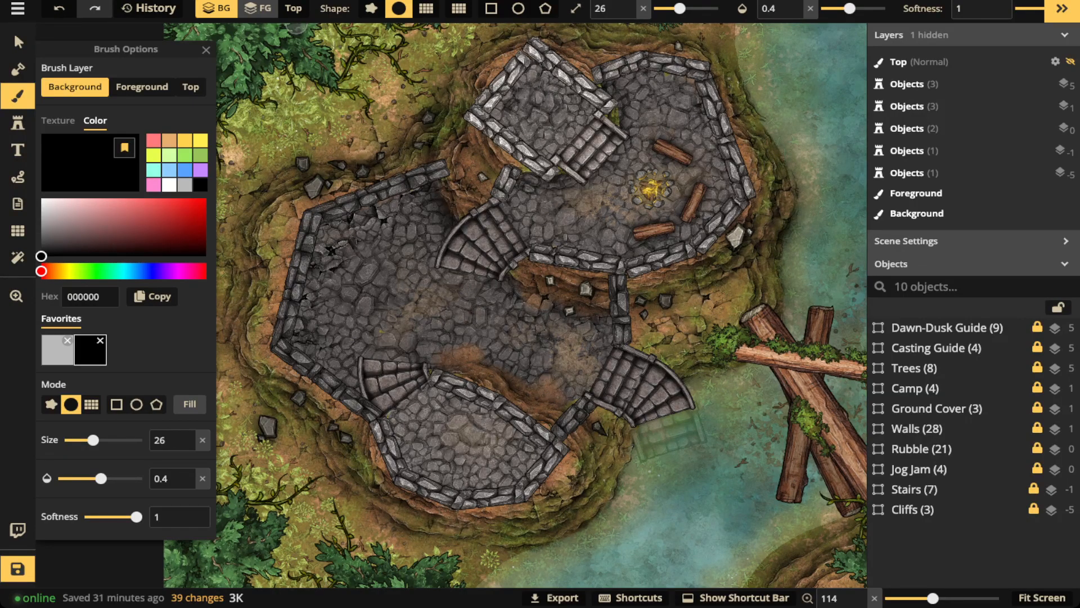
Switch the brush layer to Foreground and back to Background
left_click(259, 9)
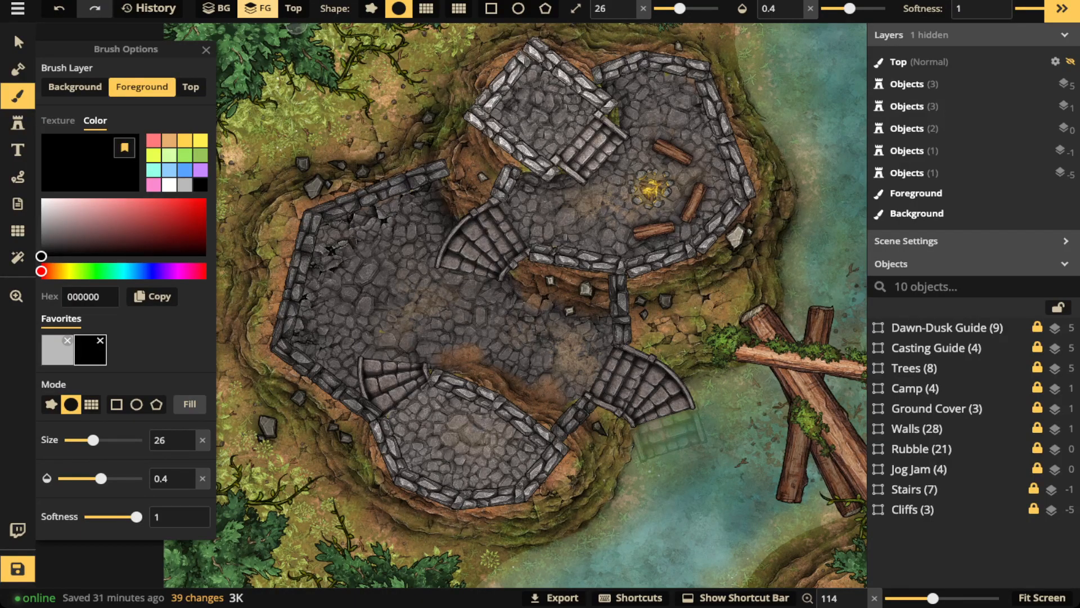
scroll(246, 88, "down", 1)
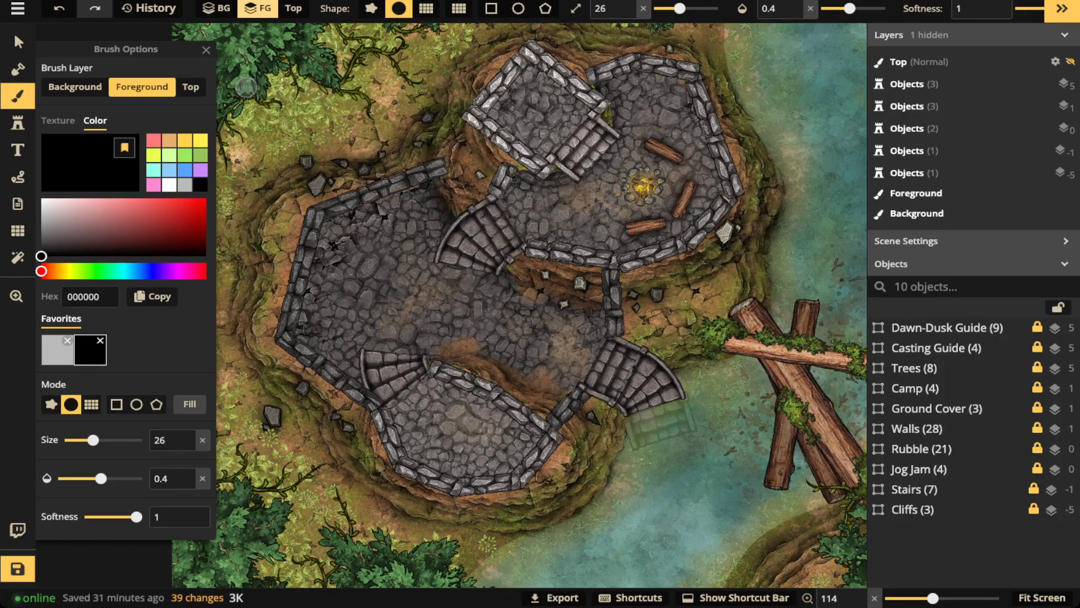
left_click(216, 8)
scroll(389, 158, "down", 2)
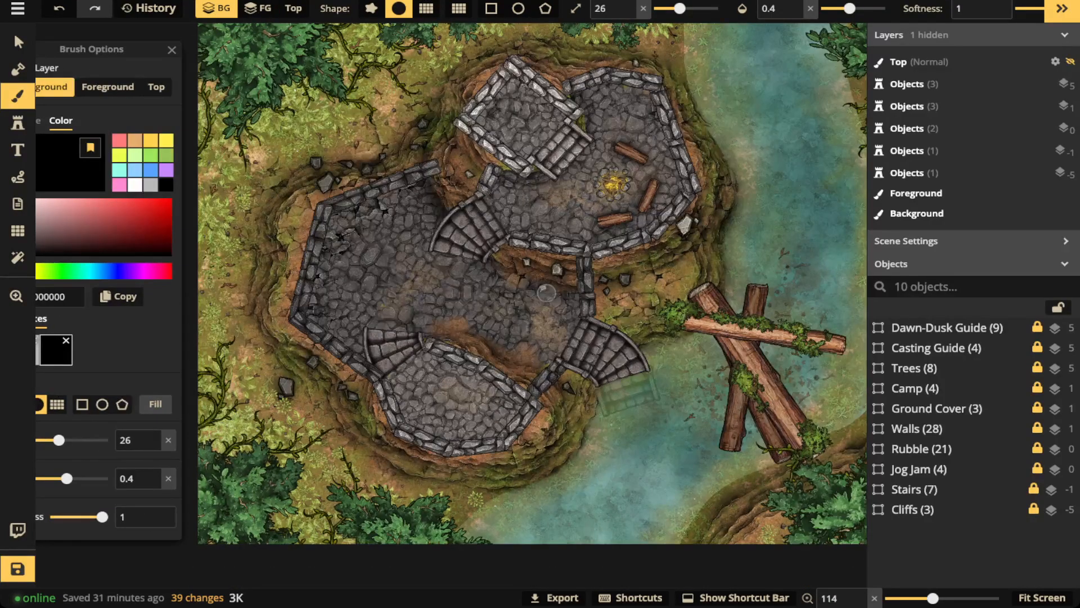
scroll(546, 292, "down", 1)
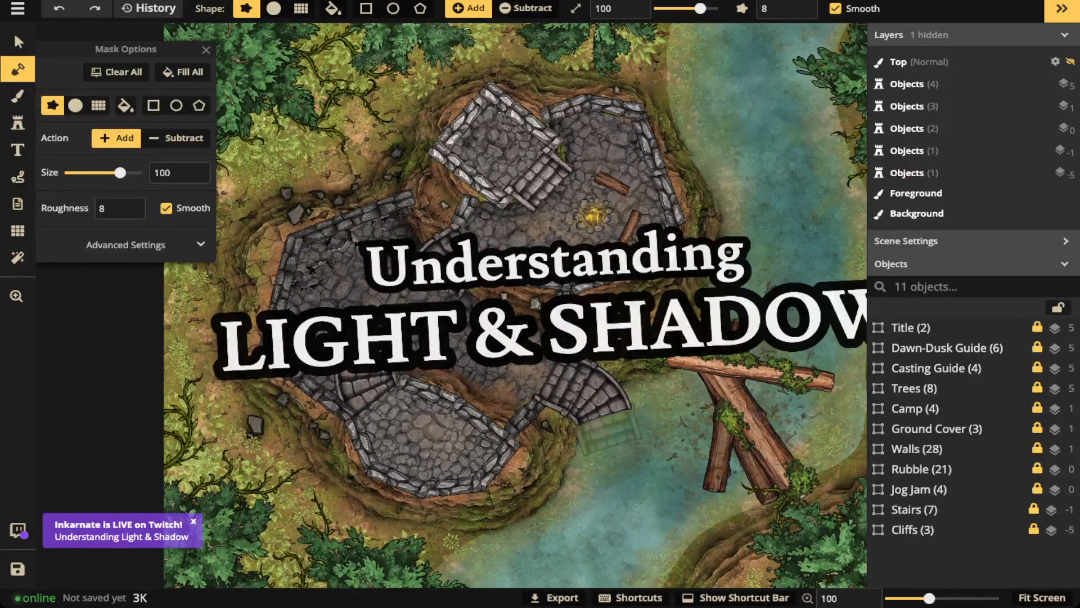
Delete the Title group covering the map
left_click(18, 42)
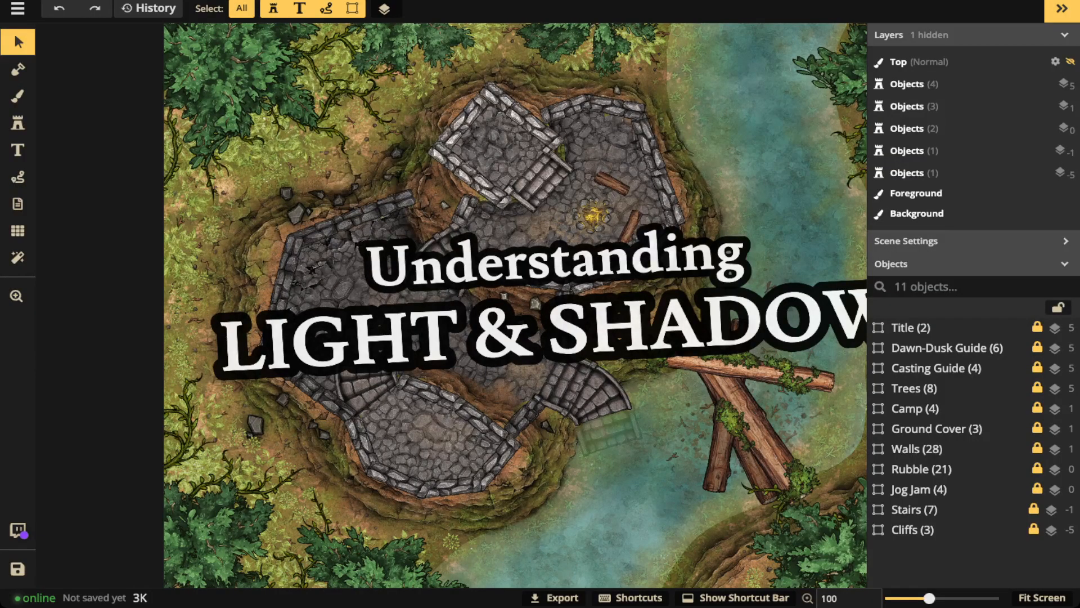
left_click(911, 327)
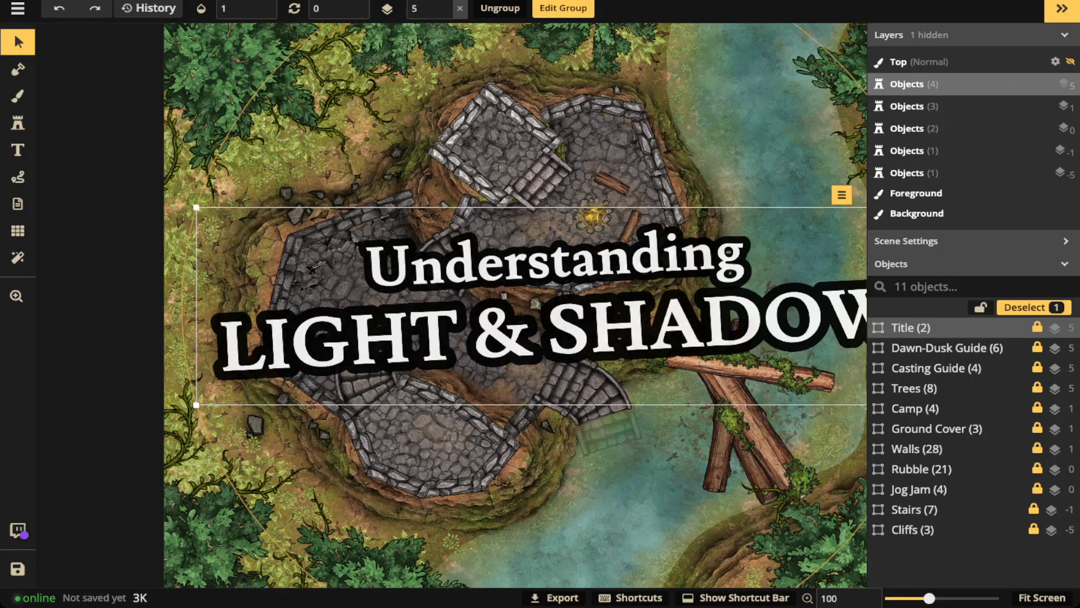
key("Delete")
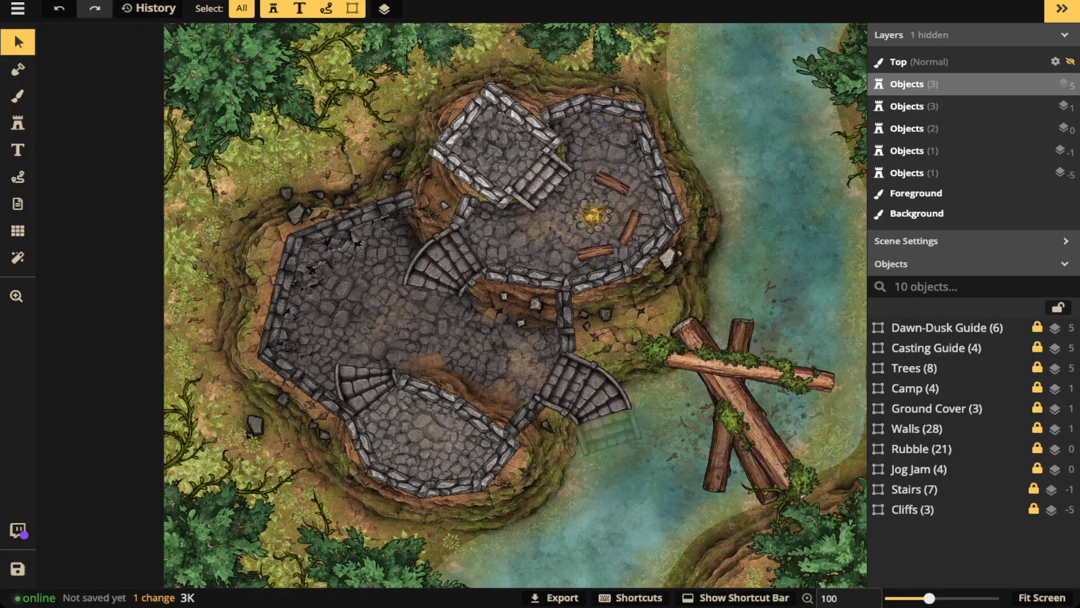
Set up a solid black color brush that paints on the Foreground layer
scroll(390, 230, "up", 5)
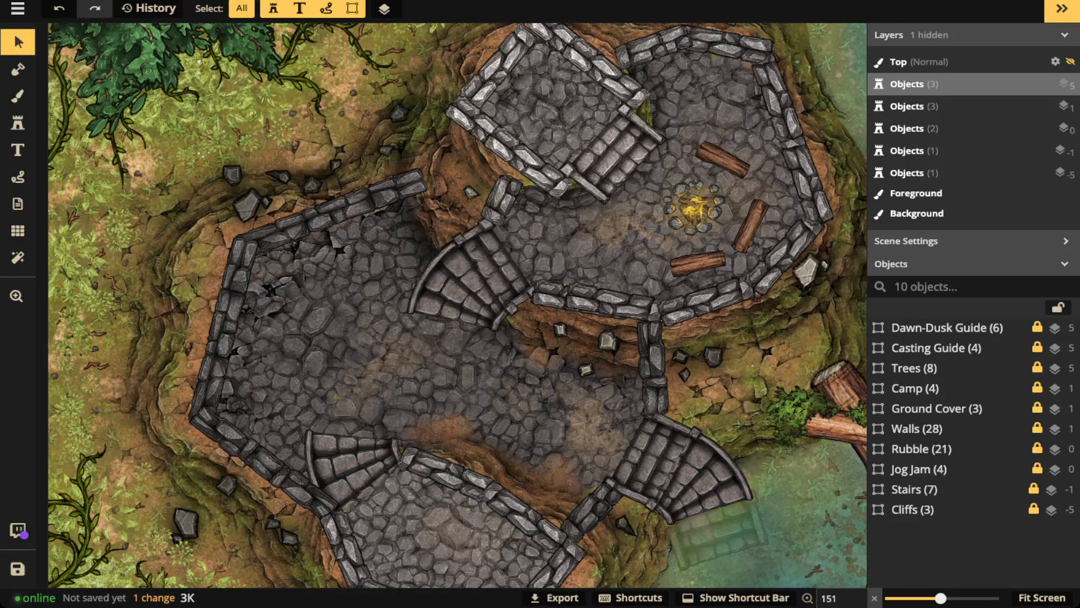
scroll(379, 298, "down", 3)
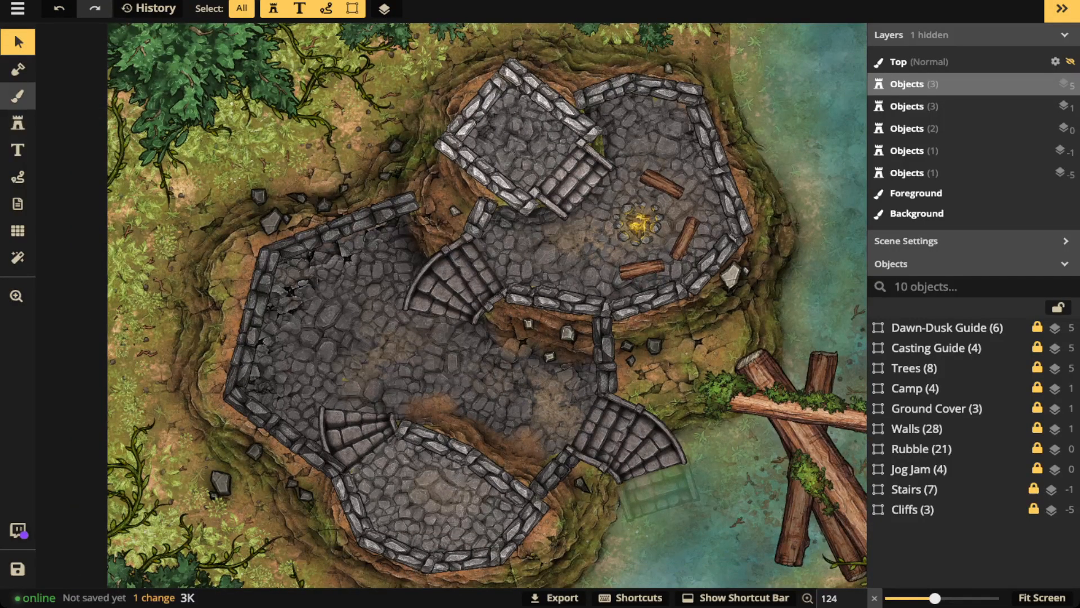
left_click(17, 97)
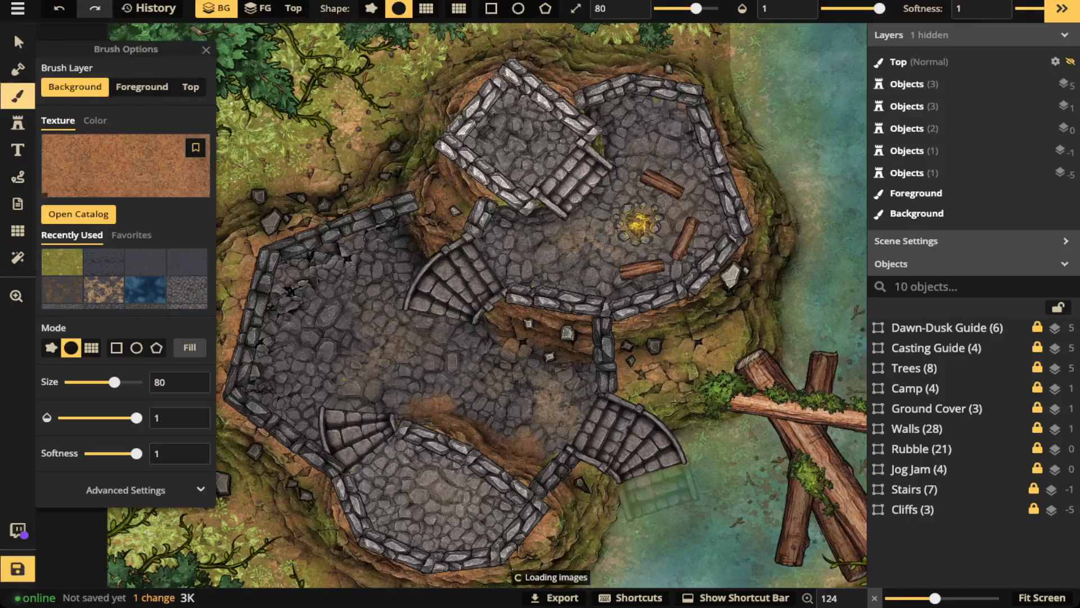
left_click(95, 121)
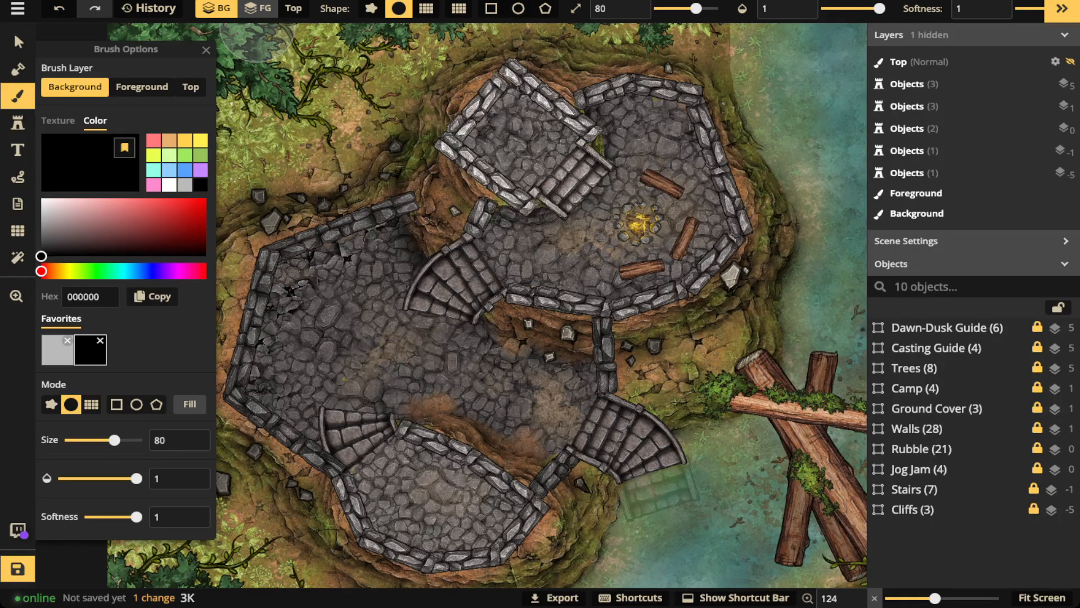
left_click(258, 8)
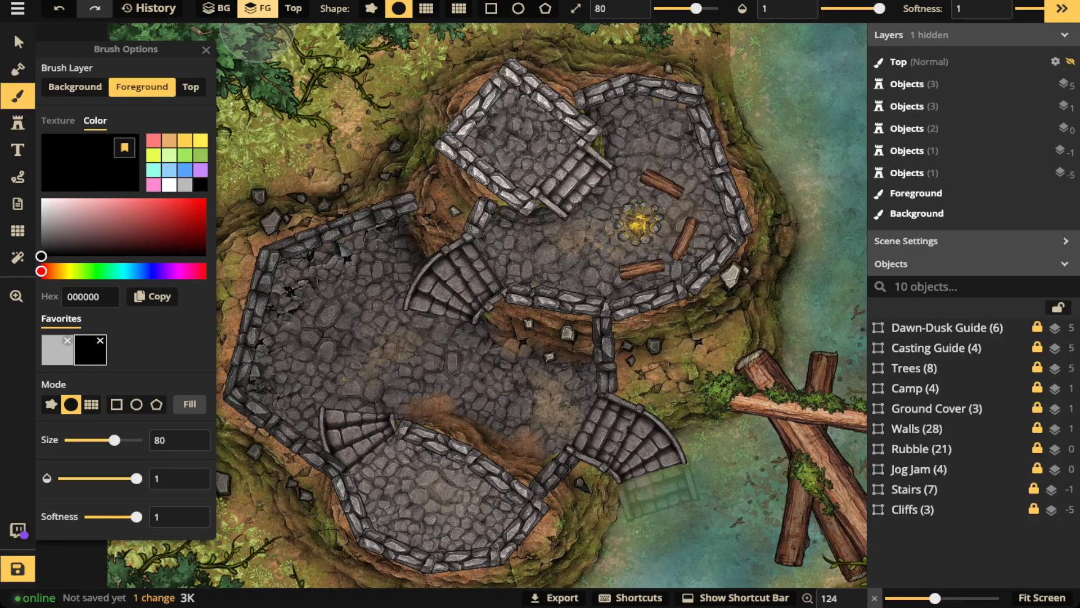
Disable the mask effects in the Mask tool's advanced settings
left_click(17, 69)
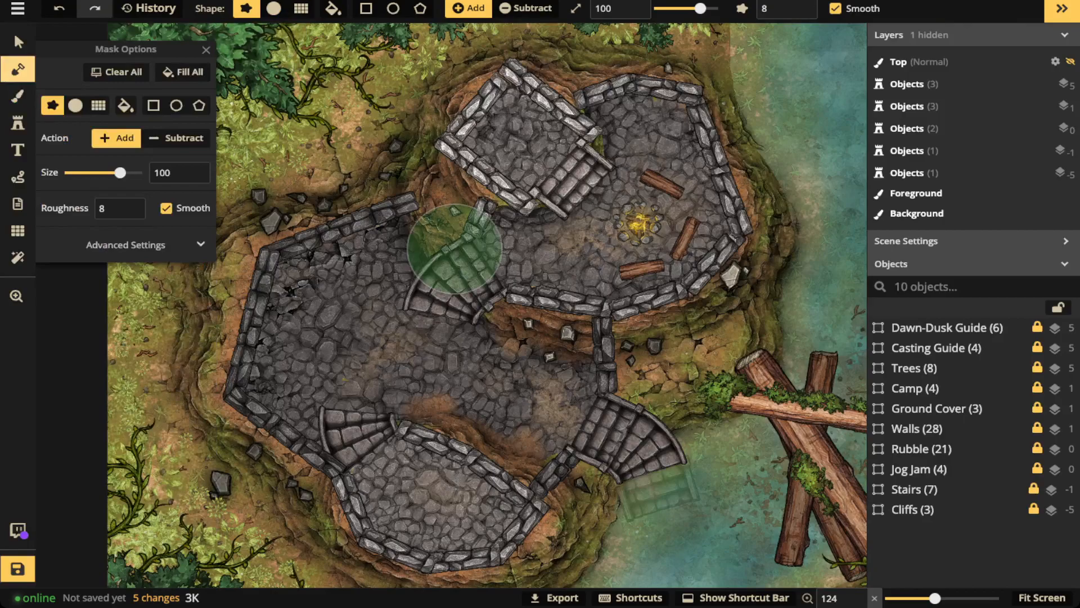
left_click(135, 244)
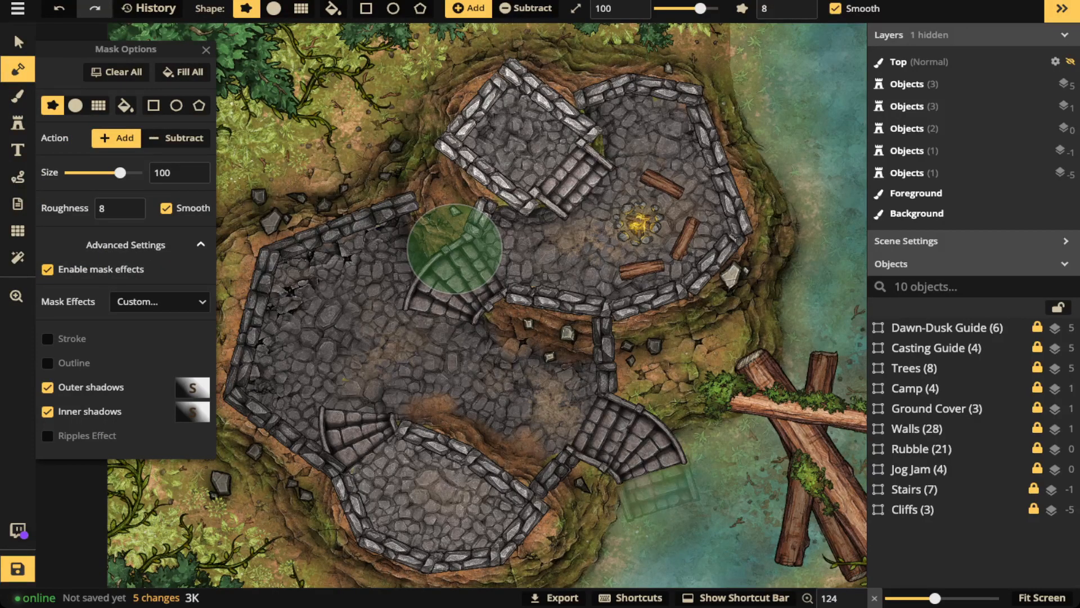
left_click(47, 269)
Return to the Foreground brush and set its opacity to 0.4 and its size to 28
key("b")
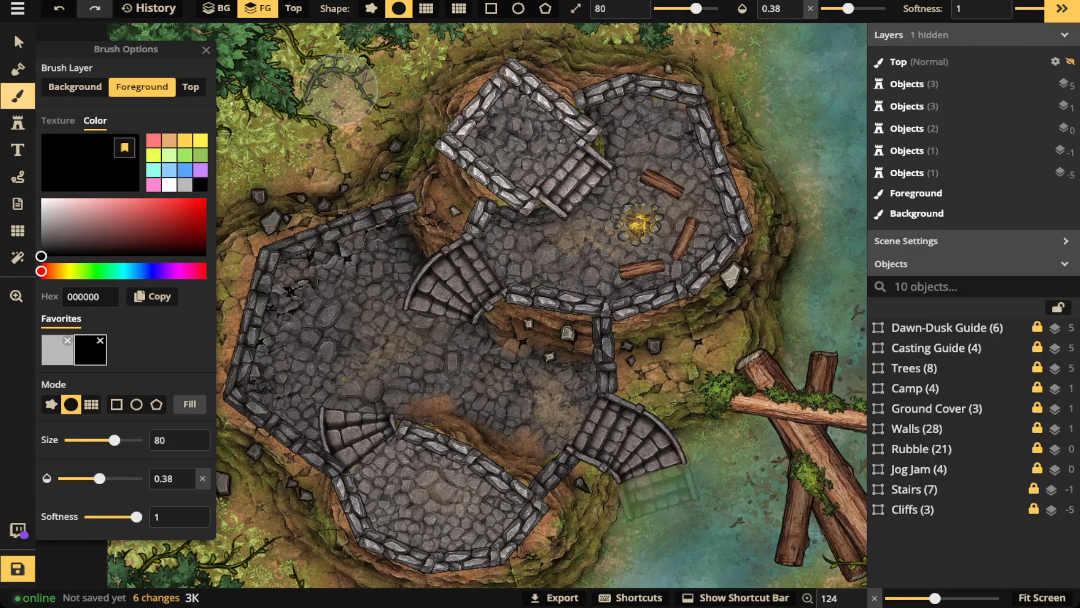
left_click(796, 4)
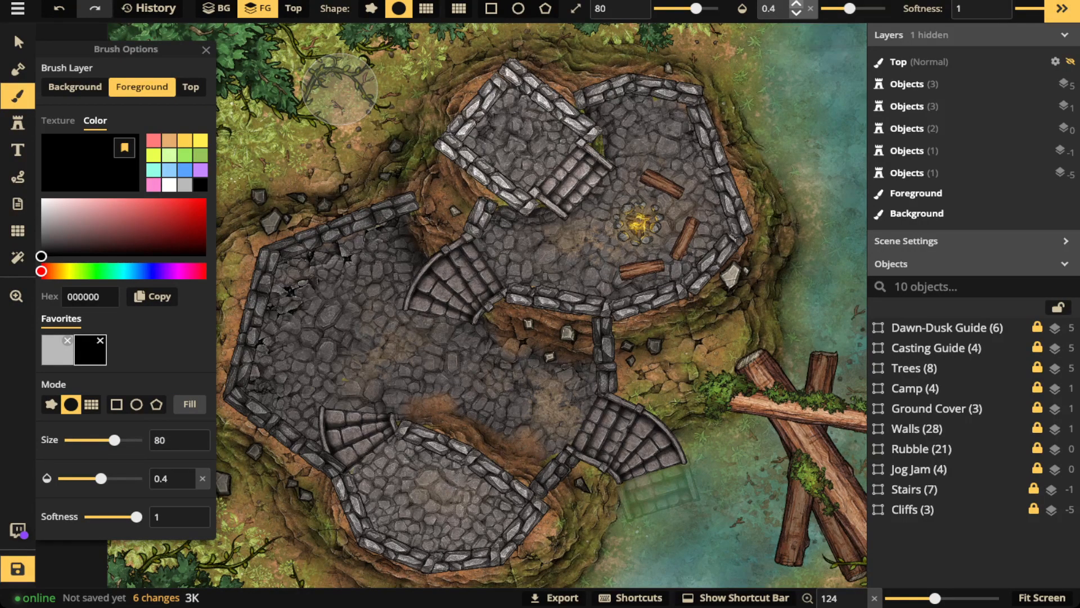
left_click(681, 8)
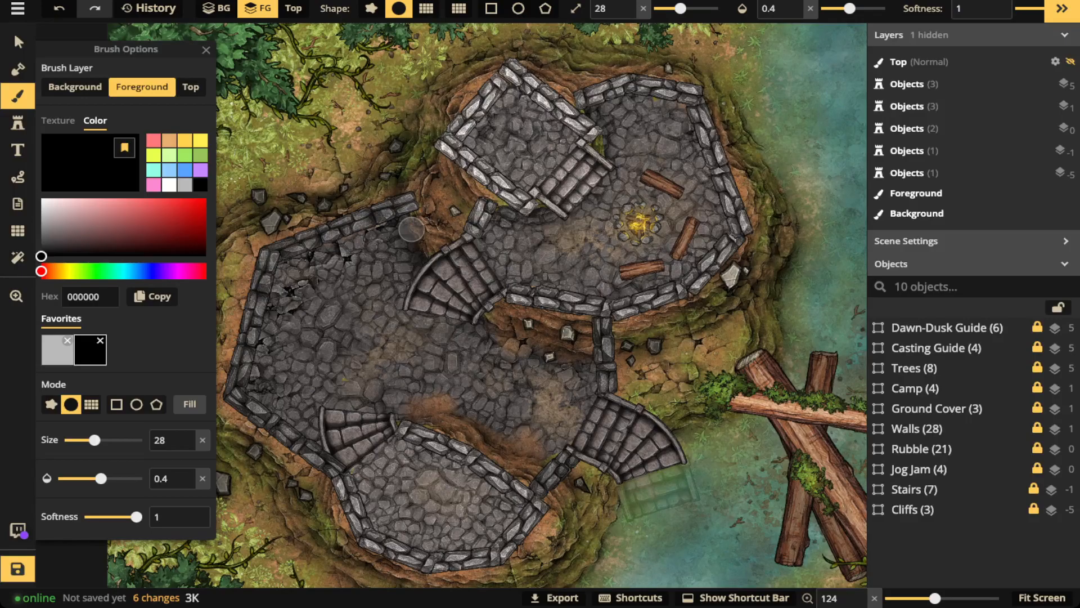
Try a soft black shadow dab just inside the ruin's northwest wall corner, and undo it
key("space")
left_click_drag(366, 320, 504, 271)
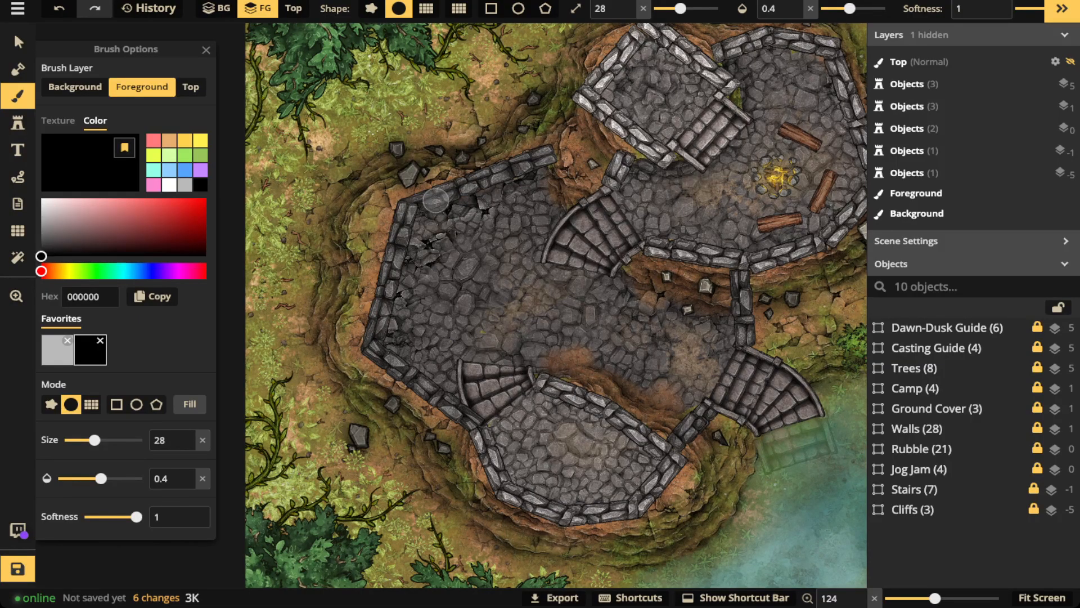
left_click(436, 200)
key("ctrl+z")
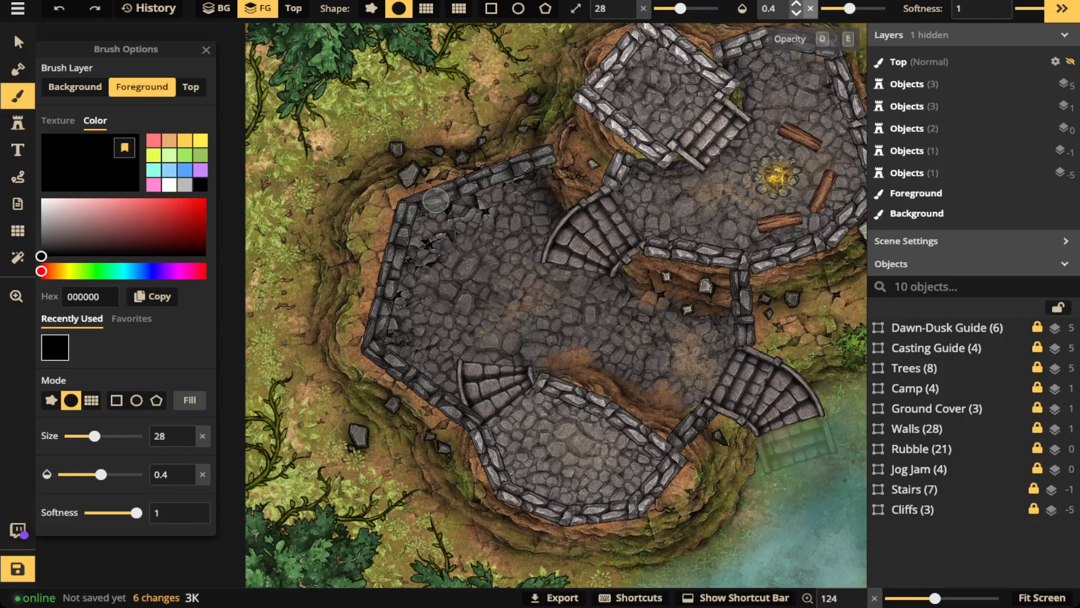
Set the brush opacity to 0.58, try a Foreground shadow stroke along the inside of the ruin's western walls, and undo it
left_click(799, 6)
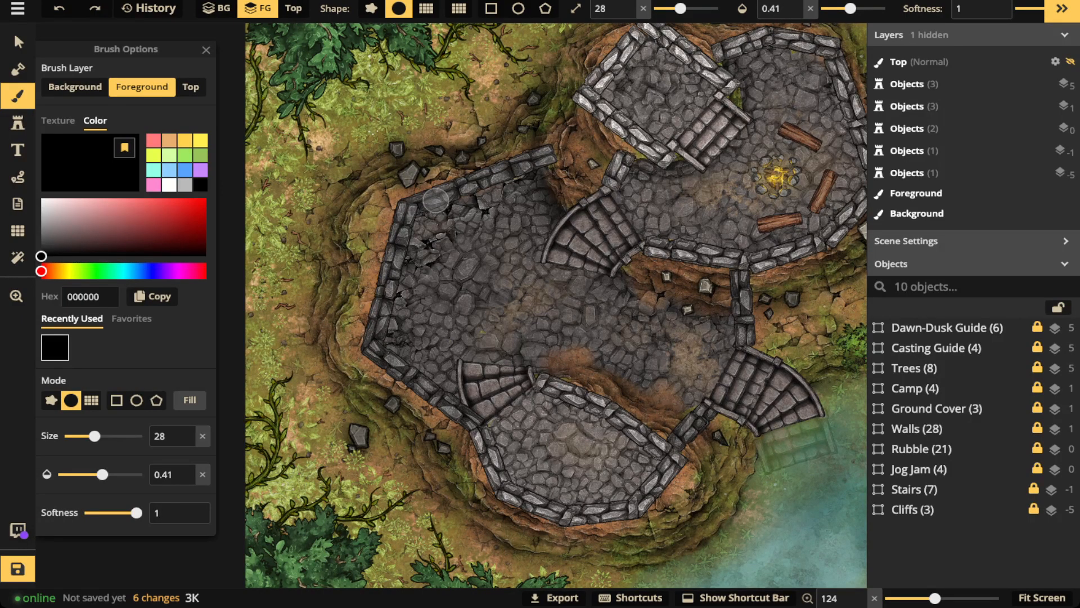
left_click_drag(850, 9, 857, 8)
left_click_drag(857, 8, 861, 8)
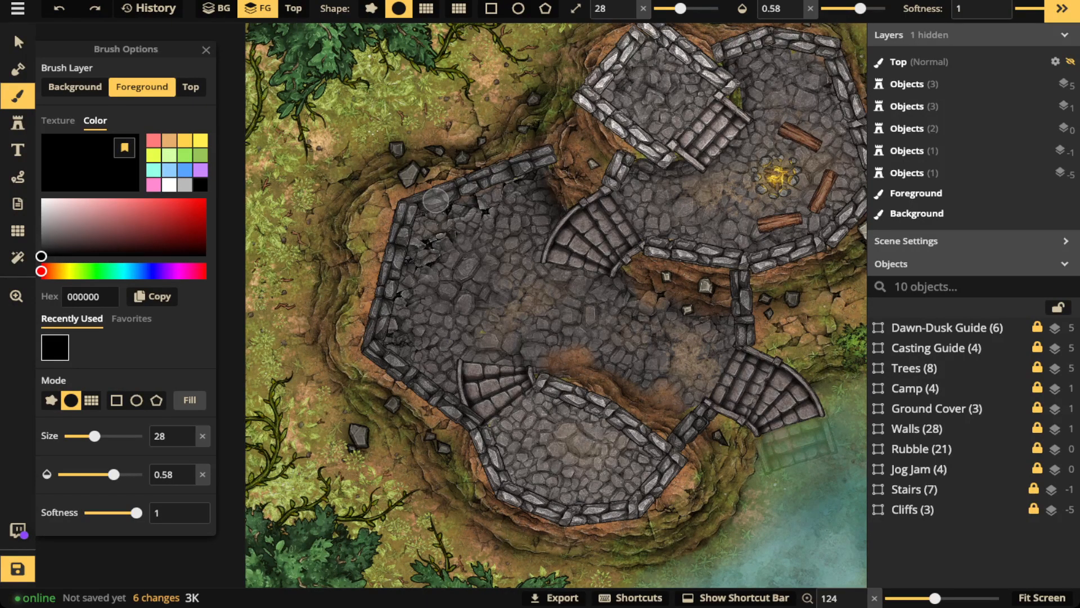
mouse_move(530, 175)
left_mouse_down()
mouse_move(415, 217)
mouse_move(388, 350)
mouse_move(475, 410)
mouse_move(473, 401)
left_mouse_up()
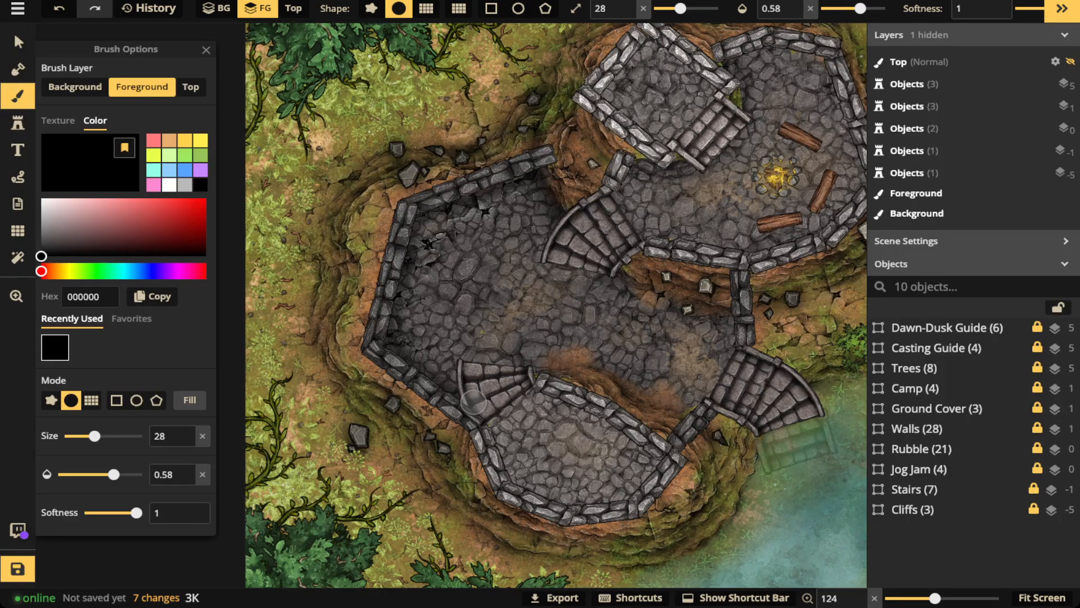
key("ctrl+z")
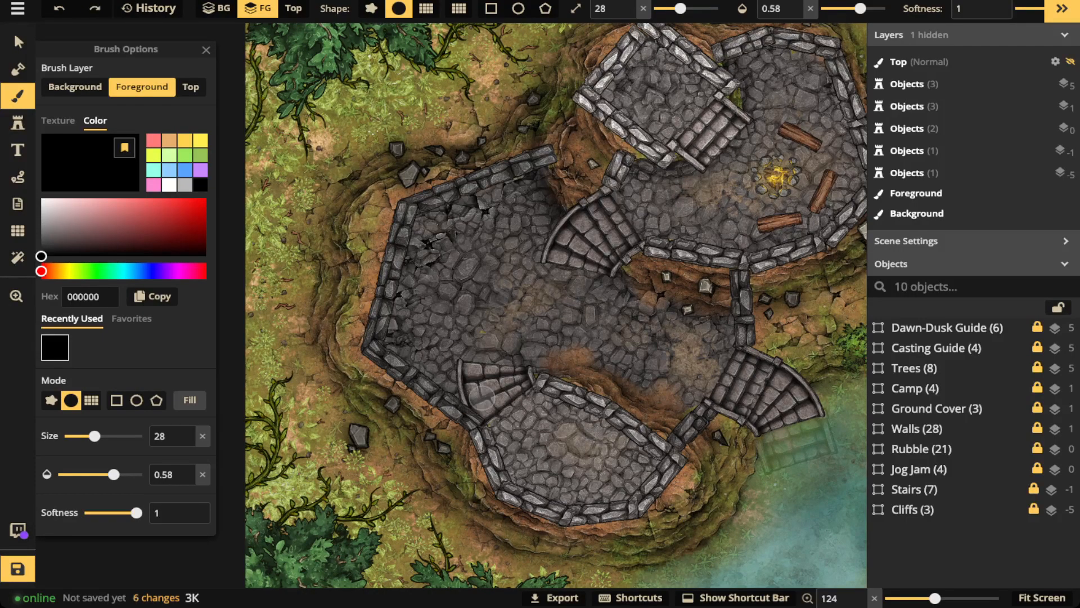
key("space")
mouse_move(584, 254)
left_mouse_down()
mouse_move(552, 275)
mouse_move(536, 264)
left_mouse_up()
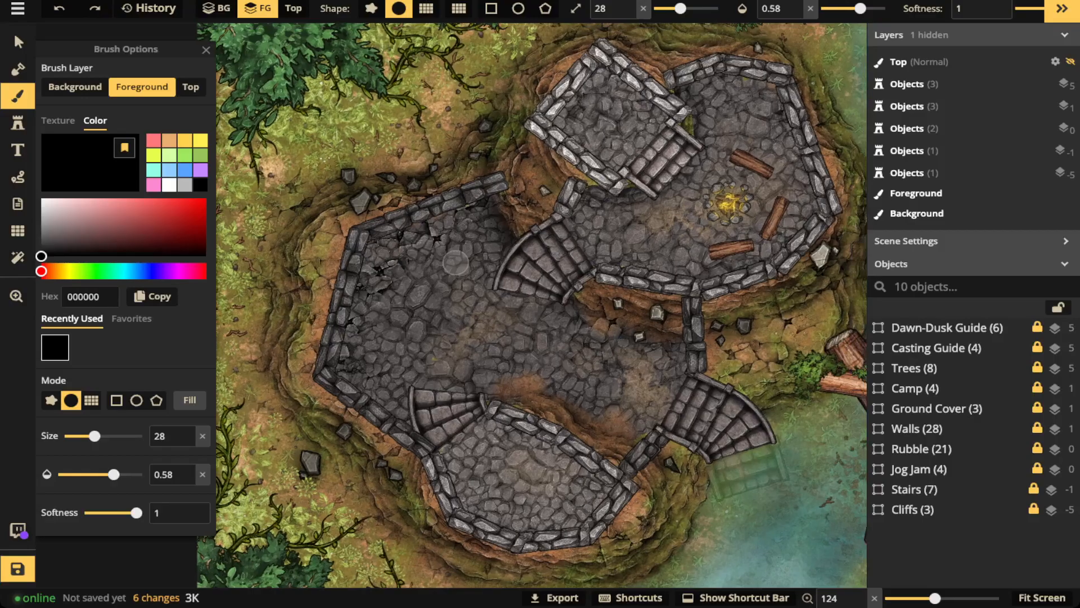
left_click_drag(383, 276, 410, 238)
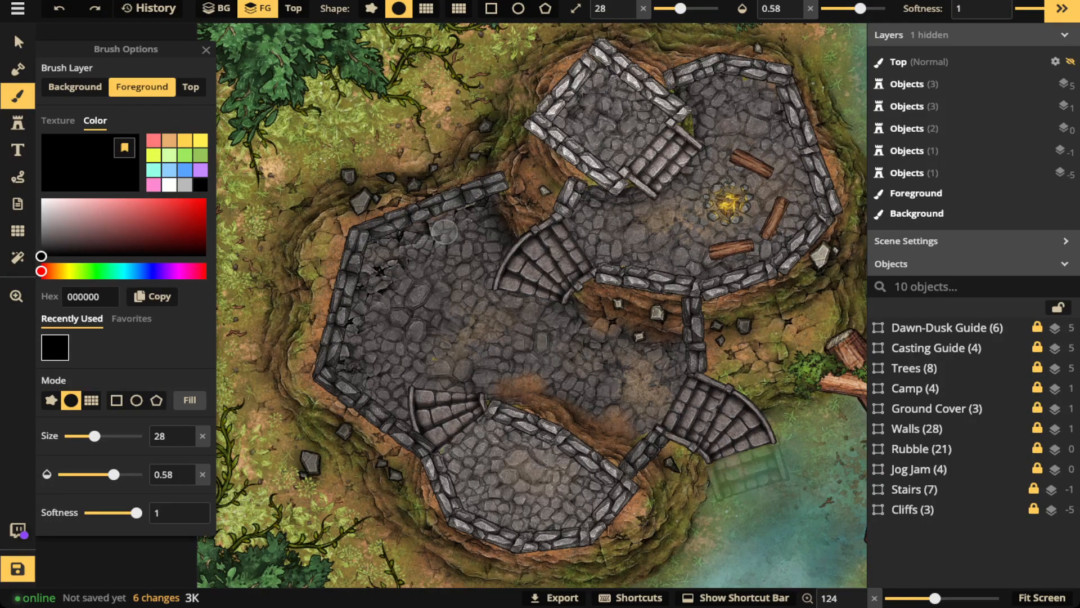
key("space")
left_click_drag(601, 228, 476, 275)
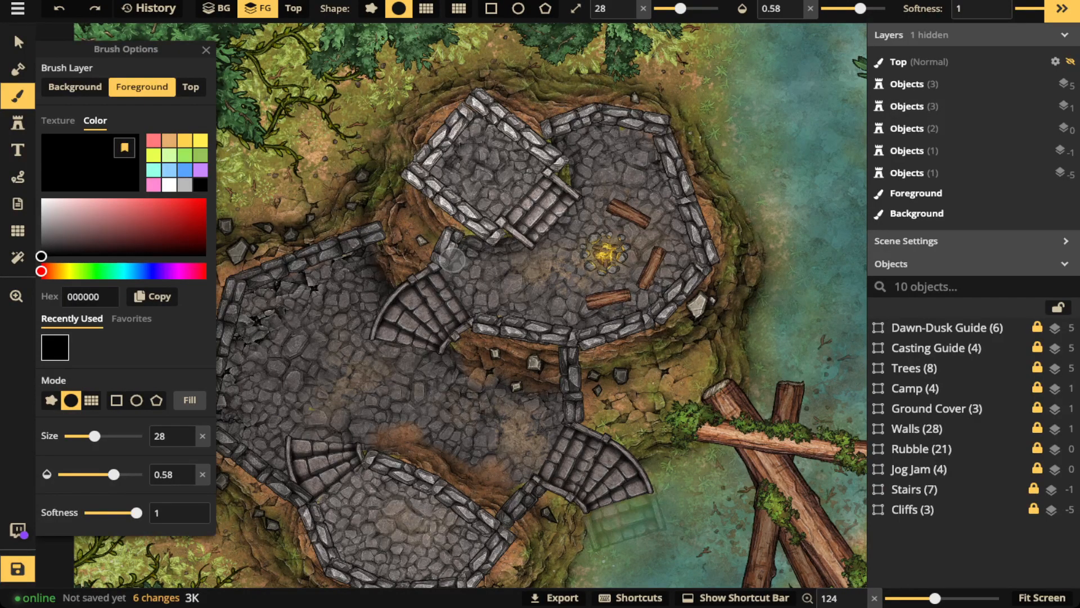
key("space")
left_click_drag(615, 188, 570, 205)
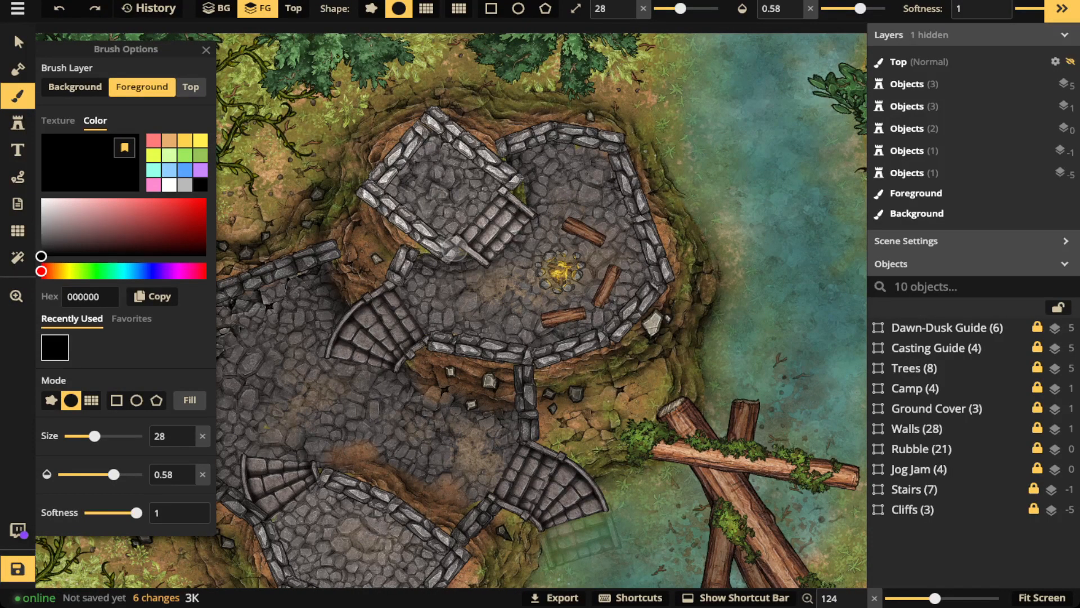
Switch the black brush to the Top layer and set its opacity to 0.39 and its size to 11
left_click(190, 86)
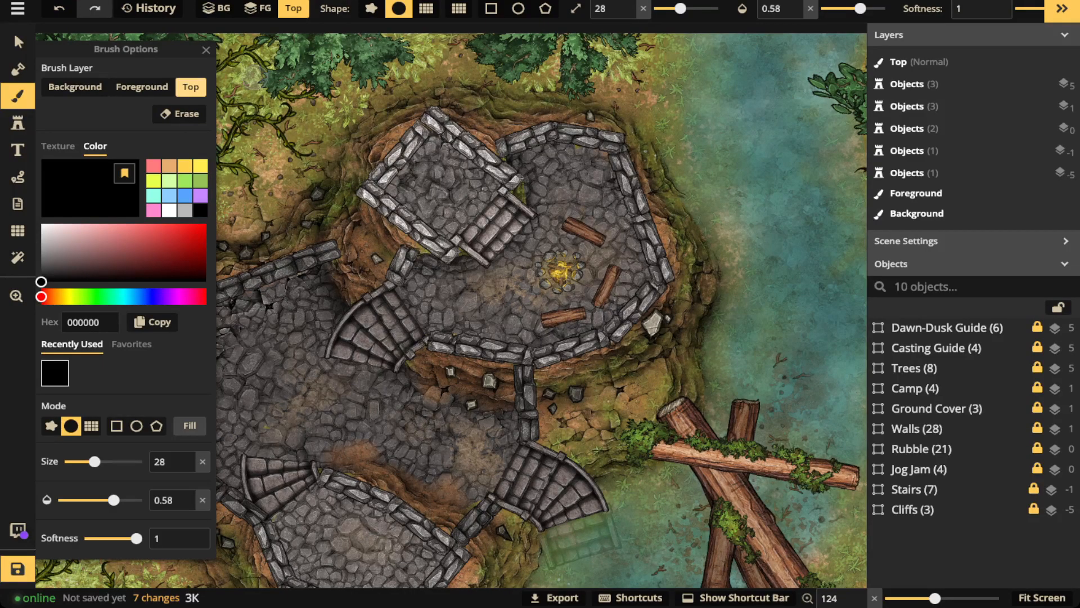
left_click_drag(861, 8, 849, 8)
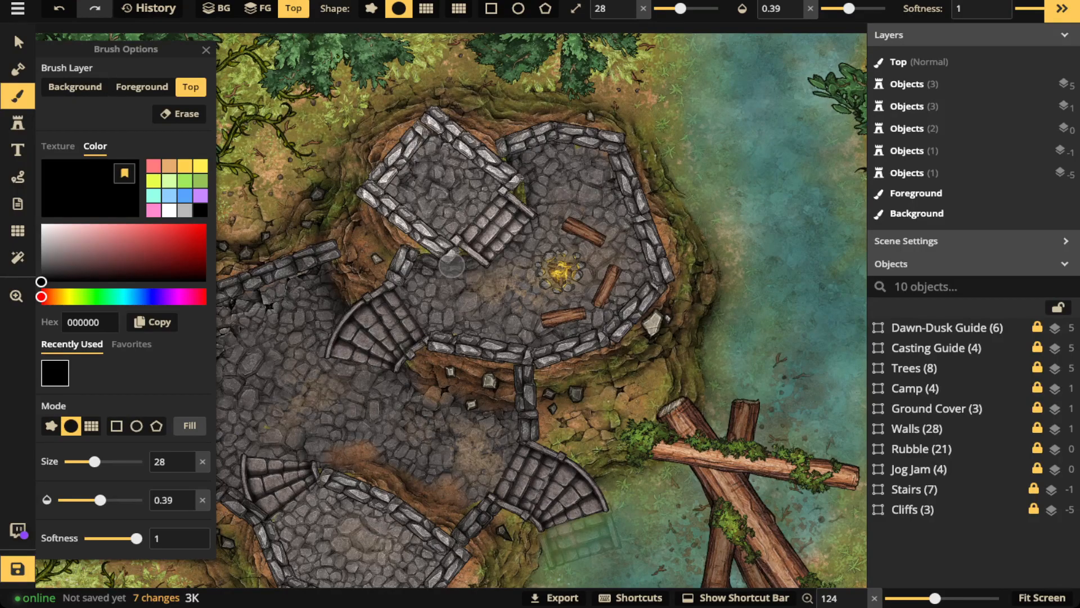
scroll(585, 236, "up", 5)
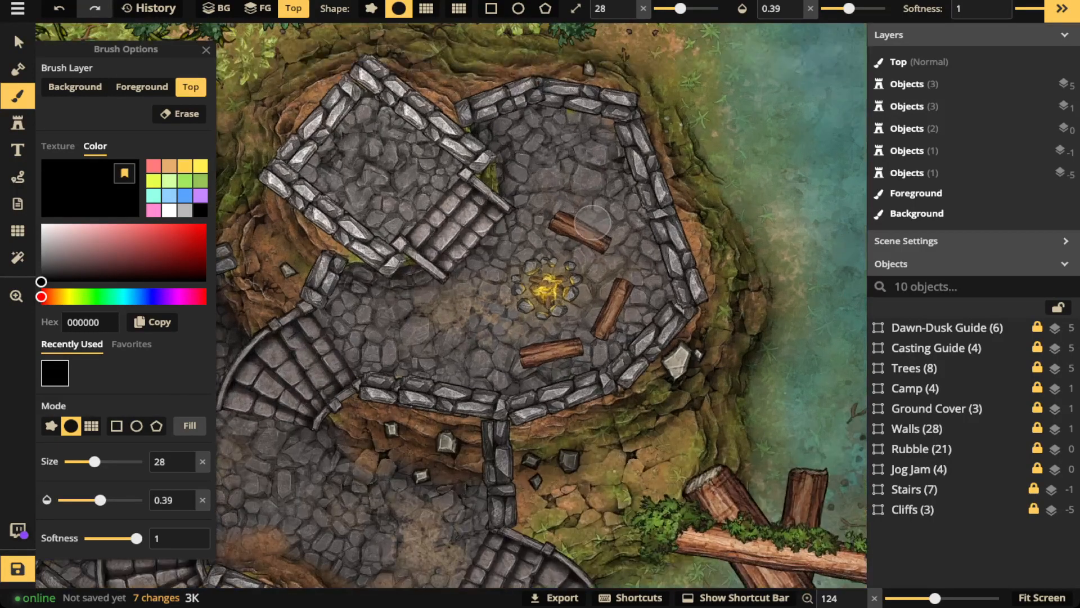
scroll(578, 235, "up", 4)
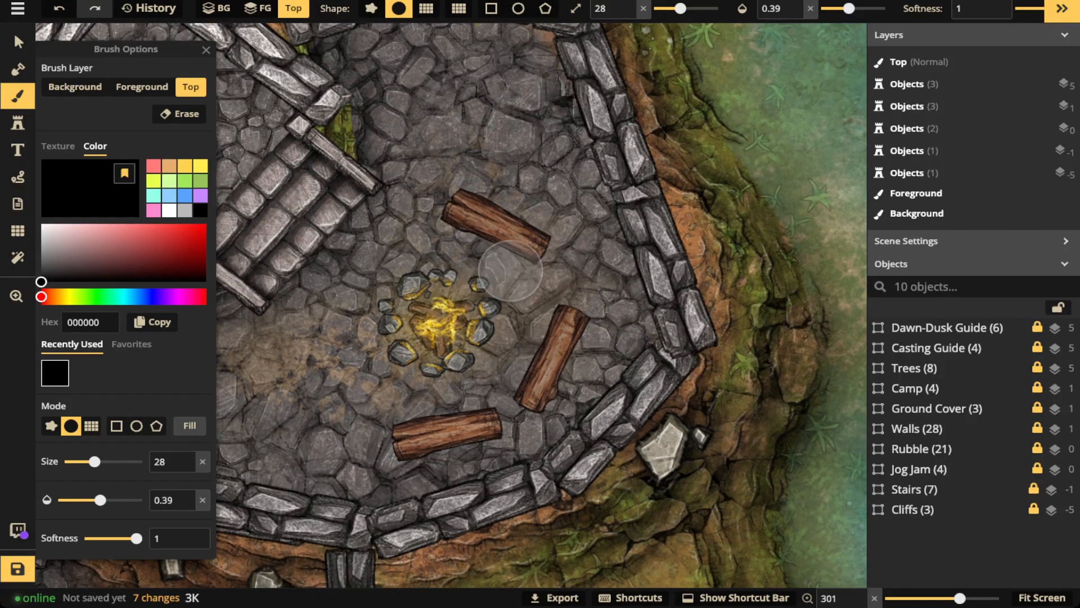
scroll(553, 225, "down", 5)
scroll(553, 225, "up", 2)
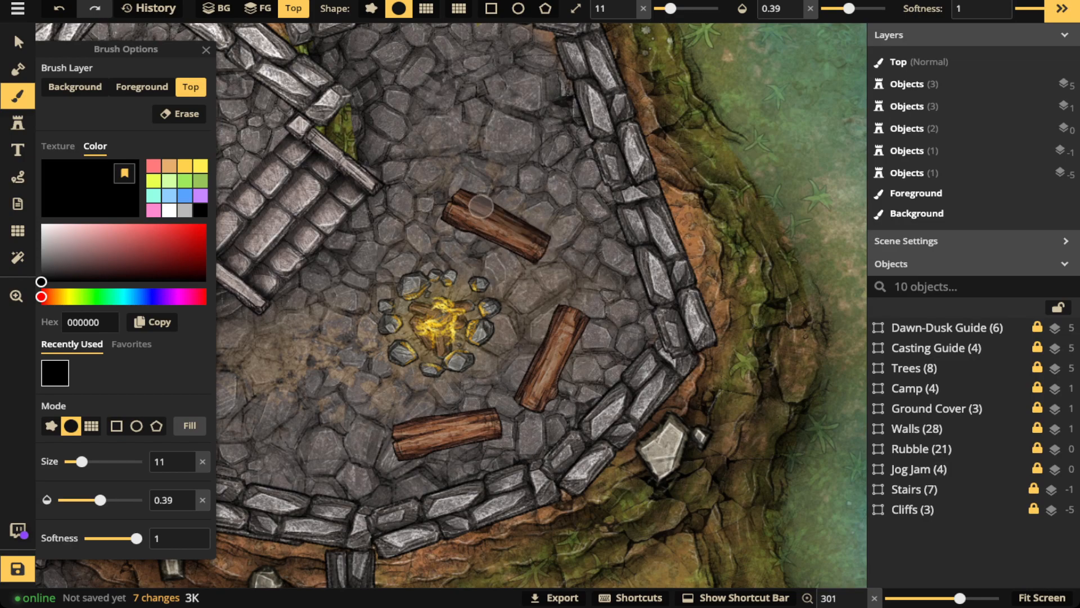
Paint soft black shadows along the outer sides of the three logs around the campfire
mouse_move(534, 233)
left_mouse_down()
mouse_move(464, 189)
mouse_move(476, 185)
mouse_move(477, 200)
mouse_move(549, 238)
left_mouse_up()
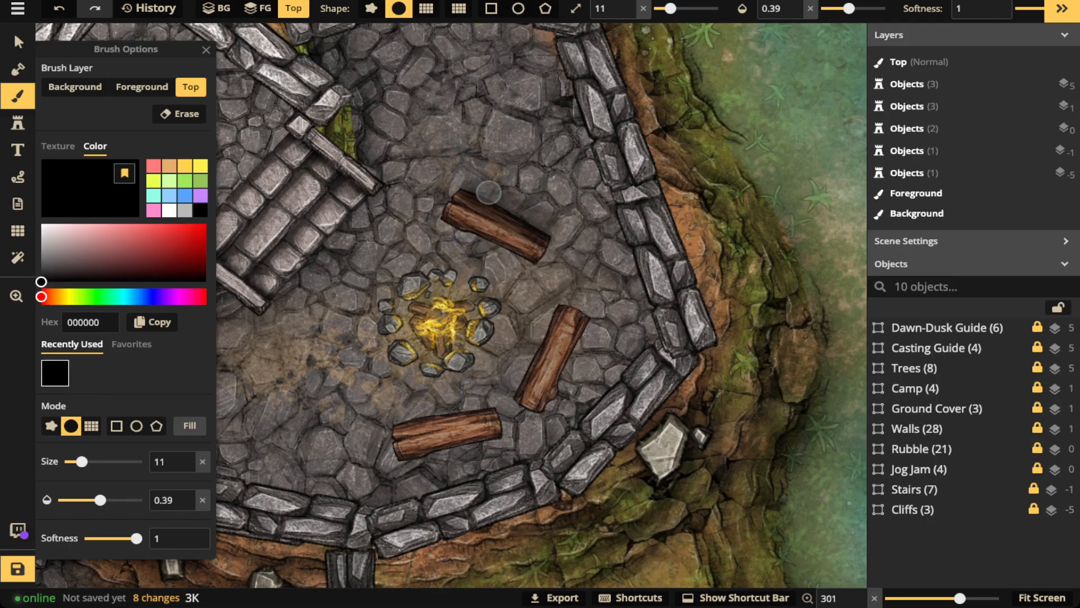
mouse_move(471, 182)
left_mouse_down()
mouse_move(538, 226)
mouse_move(467, 178)
left_mouse_up()
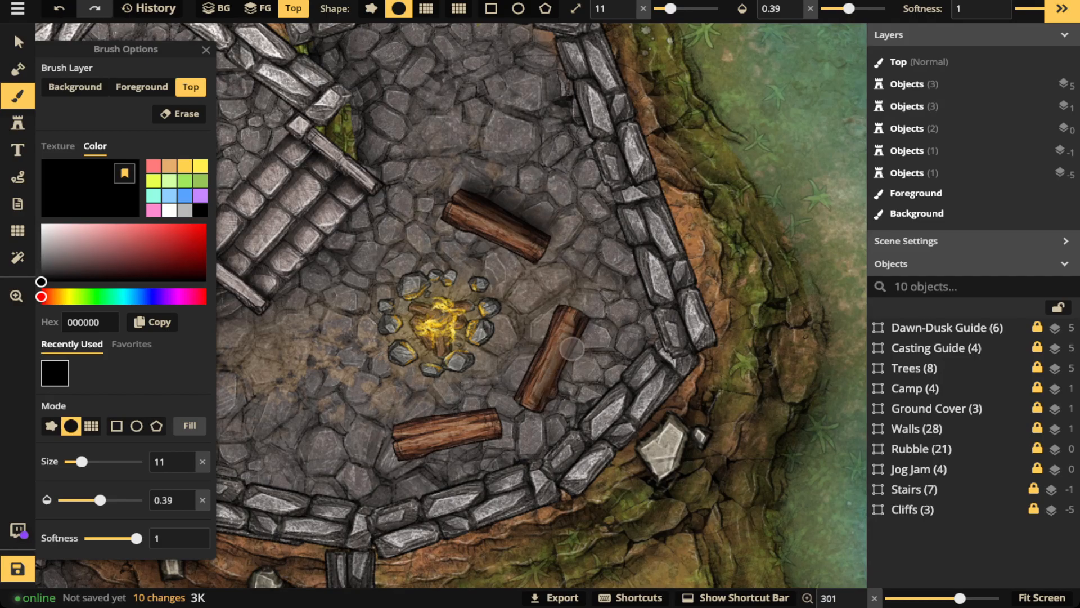
left_click(590, 322)
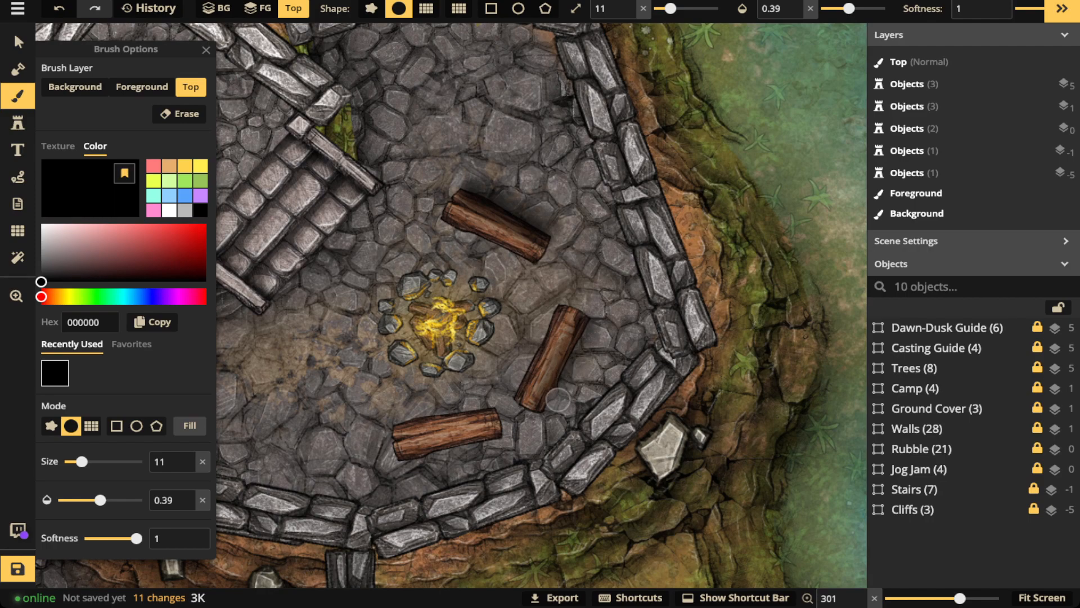
left_click(587, 324)
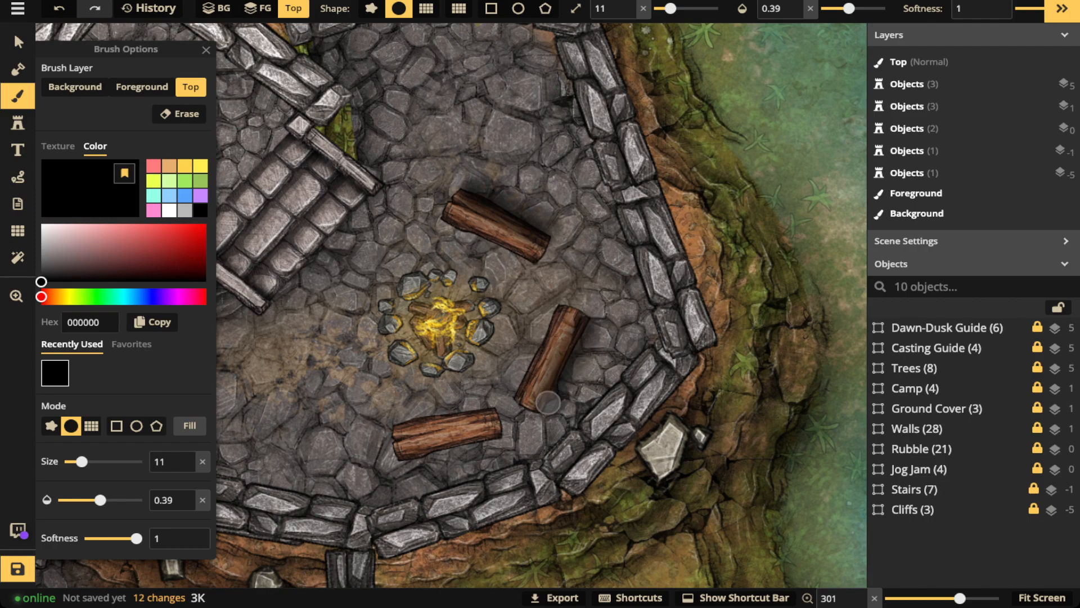
left_click(591, 315)
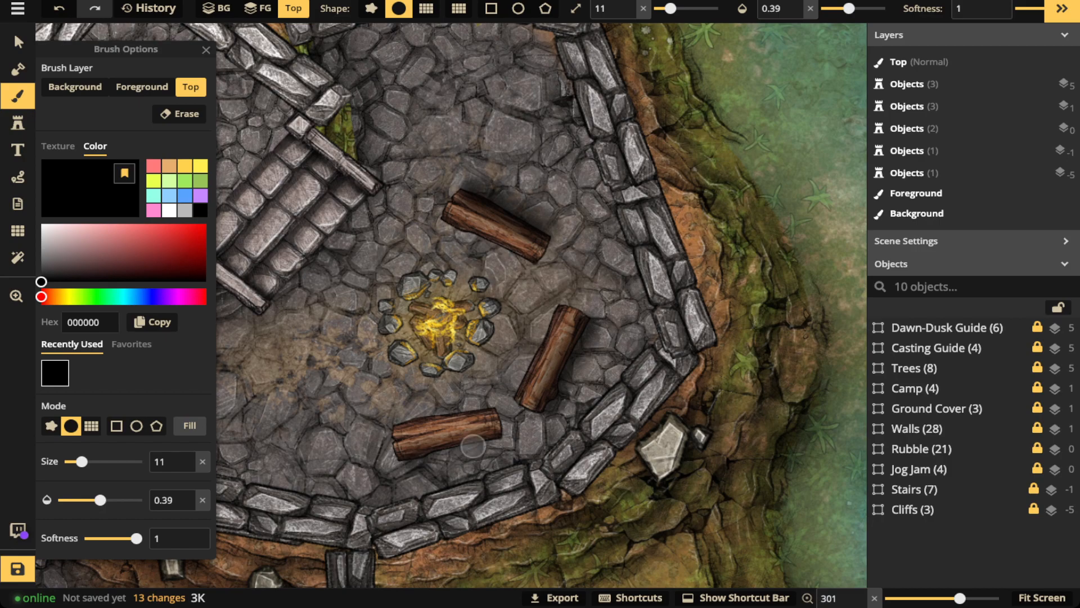
mouse_move(427, 467)
left_mouse_down()
mouse_move(496, 451)
mouse_move(470, 462)
left_mouse_up()
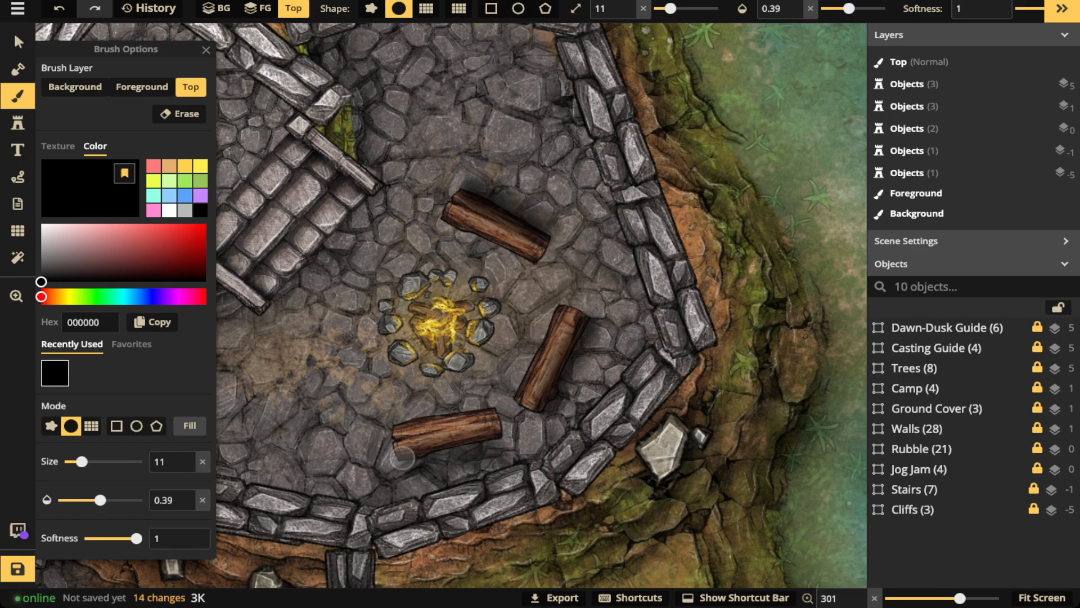
left_click_drag(502, 435, 419, 445)
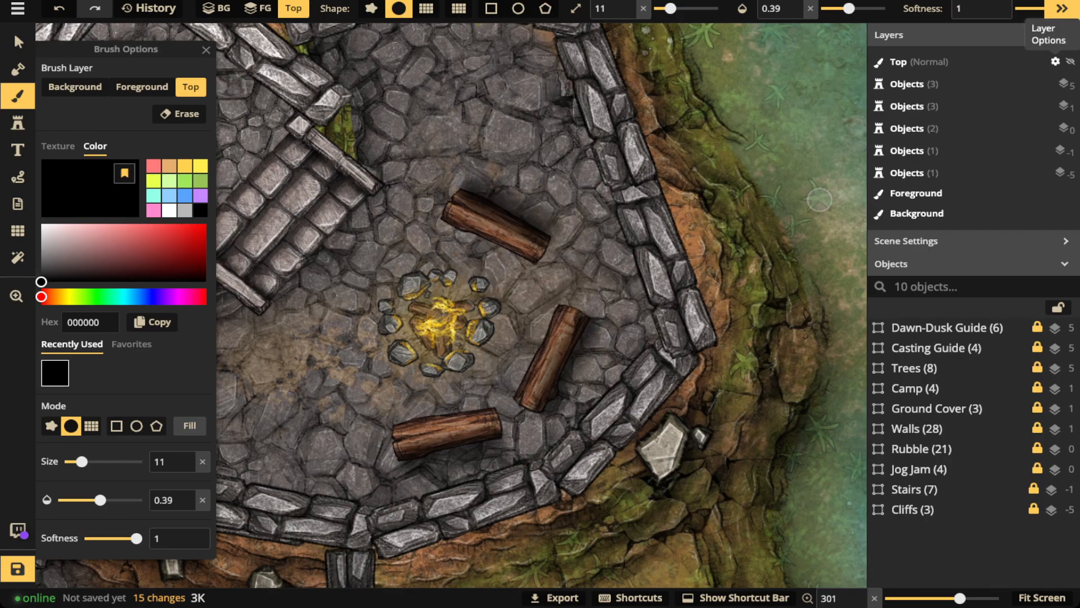
Set the Top layer's blend mode to Overlay
left_click(1056, 61)
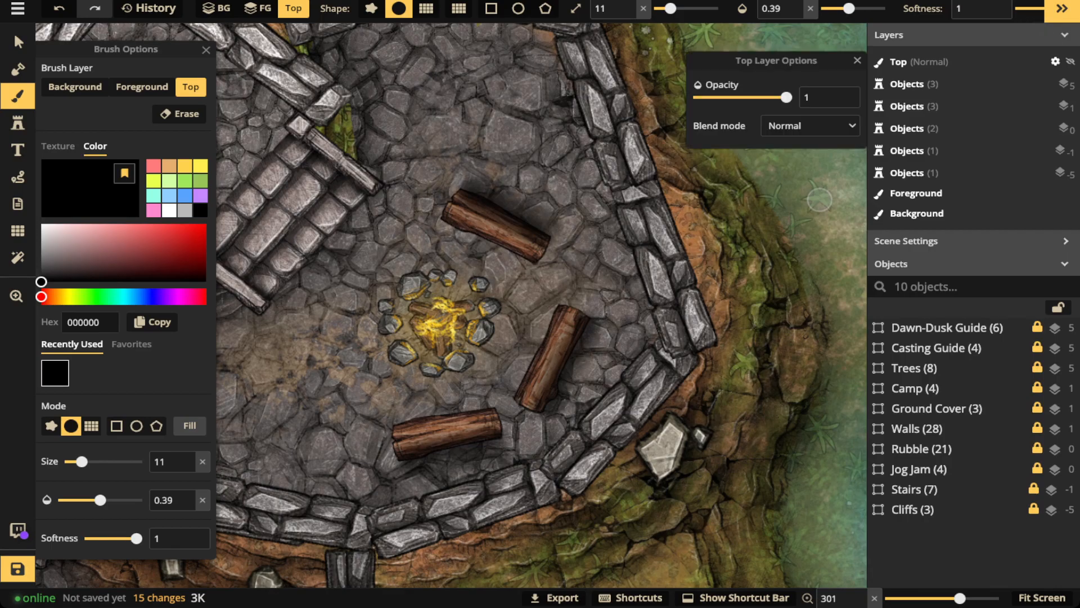
left_click(839, 125)
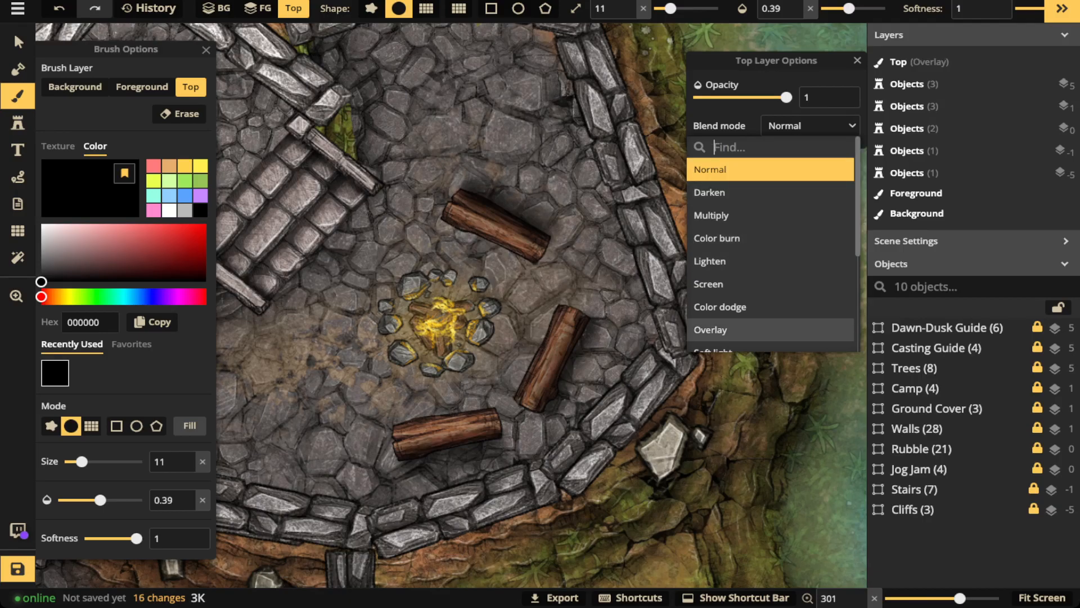
left_click(760, 330)
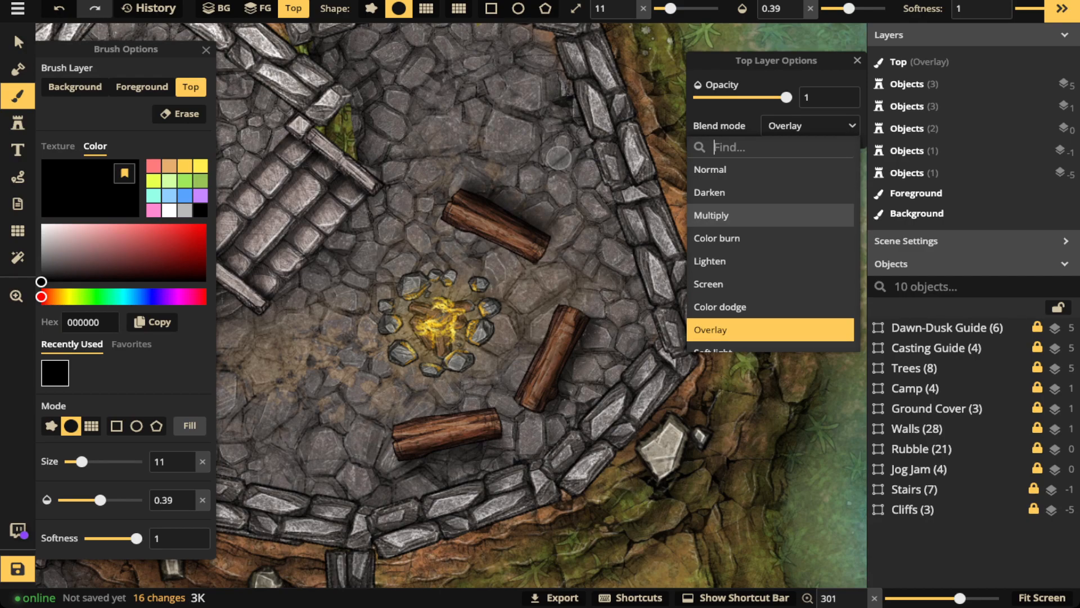
left_click(649, 125)
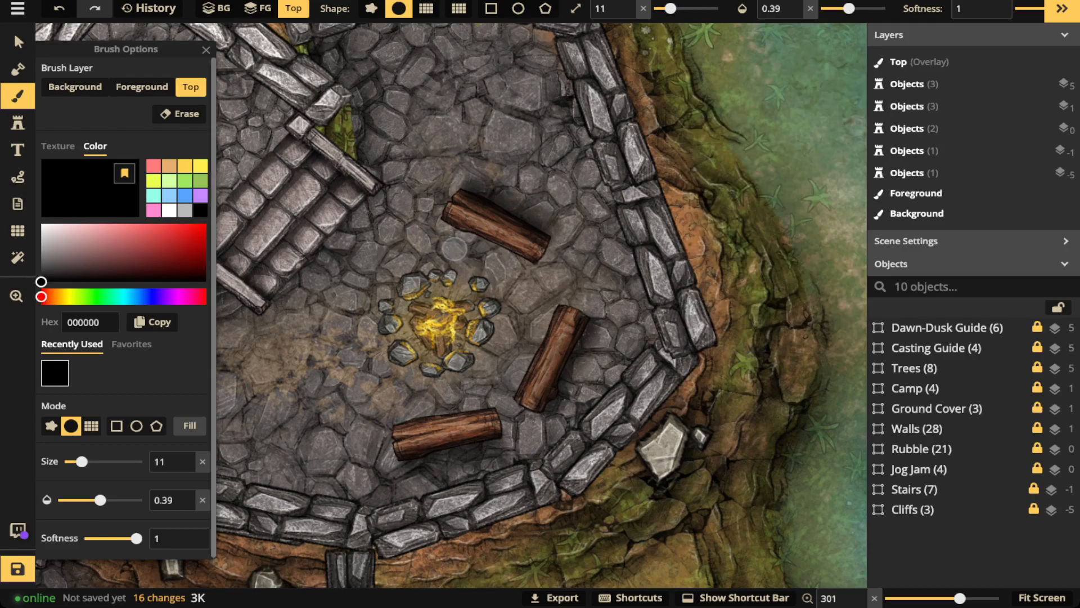
Paint a yellow (ffee4e) glow over the campfire on the Top layer with brush size 23 and opacity 0.25
left_click(200, 166)
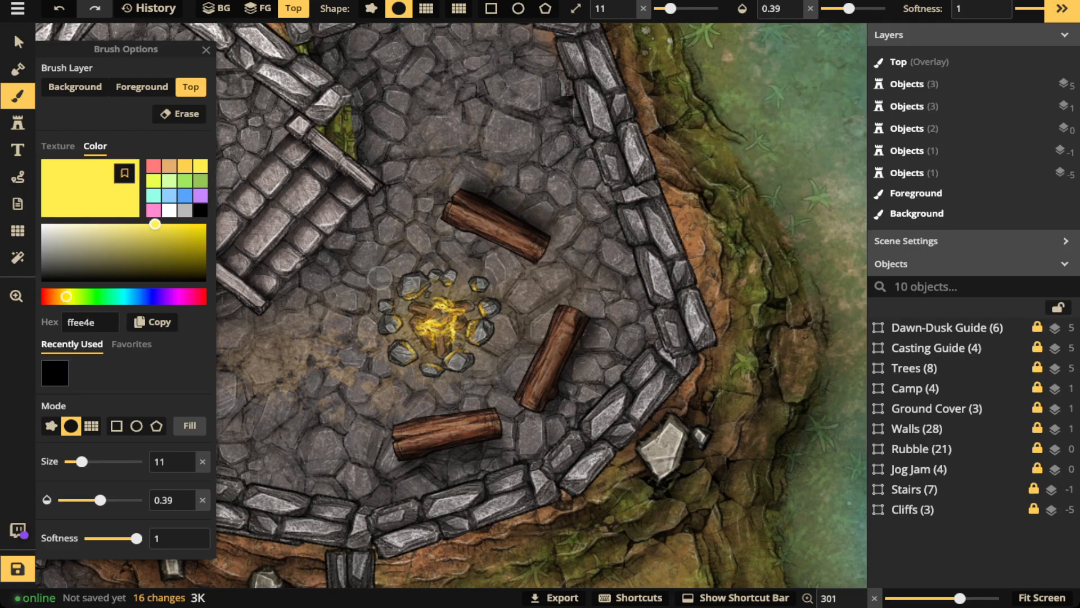
scroll(383, 264, "up", 5)
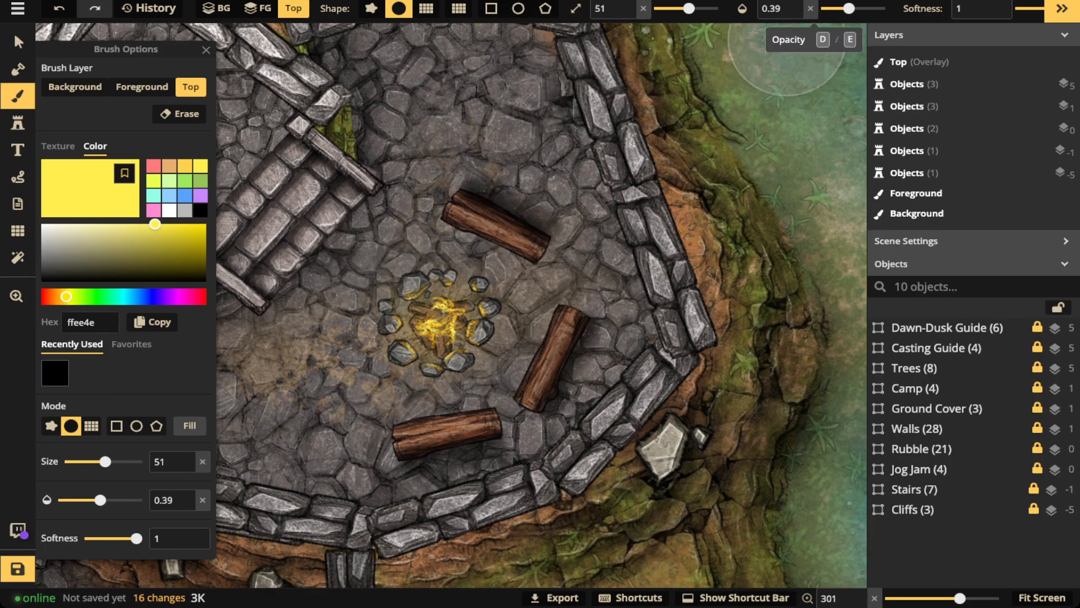
key("d")
key("d")
scroll(788, 40, "down", 4)
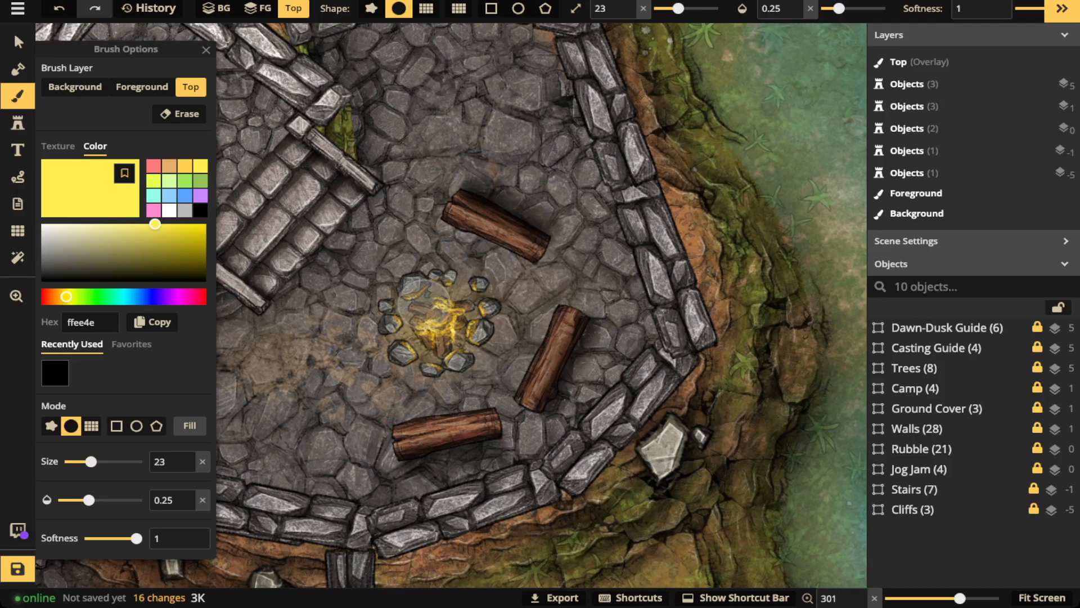
mouse_move(419, 308)
left_mouse_down()
mouse_move(432, 341)
mouse_move(452, 336)
mouse_move(467, 305)
mouse_move(430, 284)
mouse_move(409, 325)
mouse_move(414, 346)
mouse_move(463, 332)
mouse_move(420, 309)
mouse_move(423, 340)
left_mouse_up()
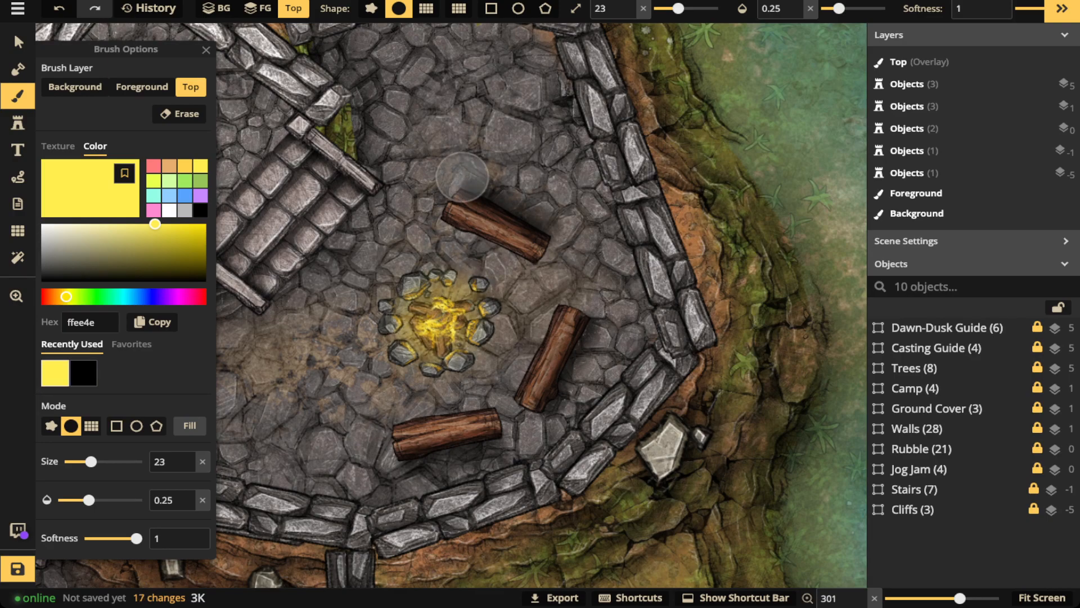
Set the yellow brush to opacity 0.18 and size 96, and paint a wide, soft glow around the campfire
left_click_drag(839, 9, 859, 9)
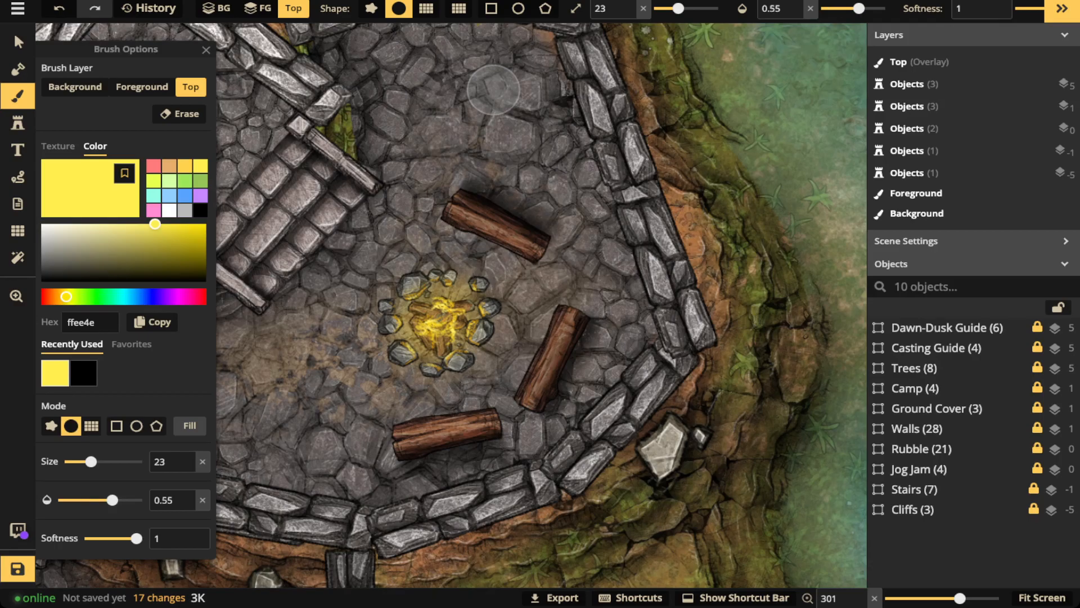
left_click_drag(859, 8, 833, 8)
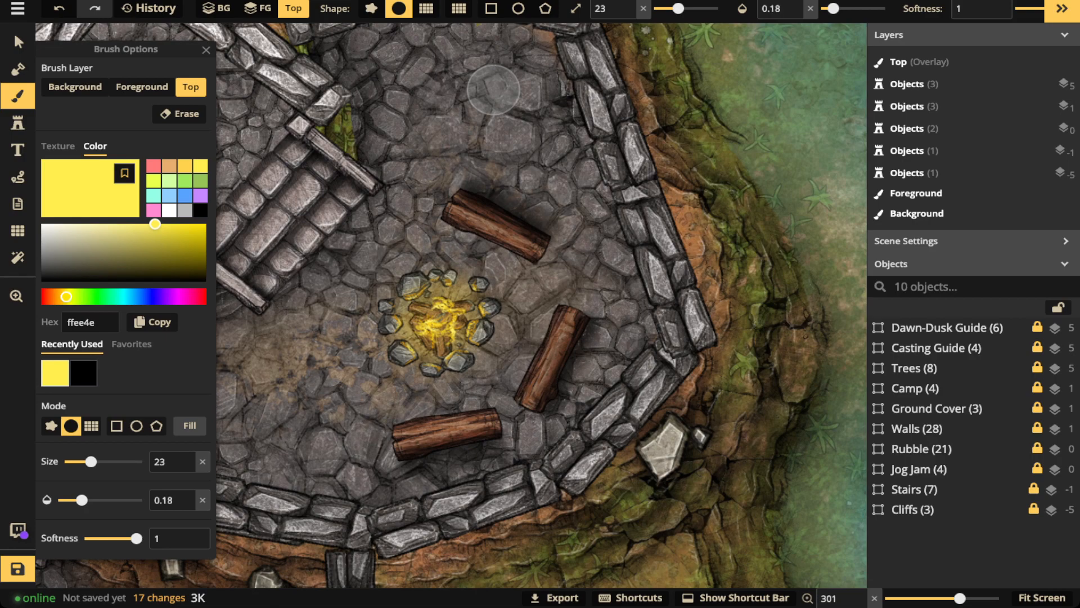
left_click_drag(678, 8, 701, 8)
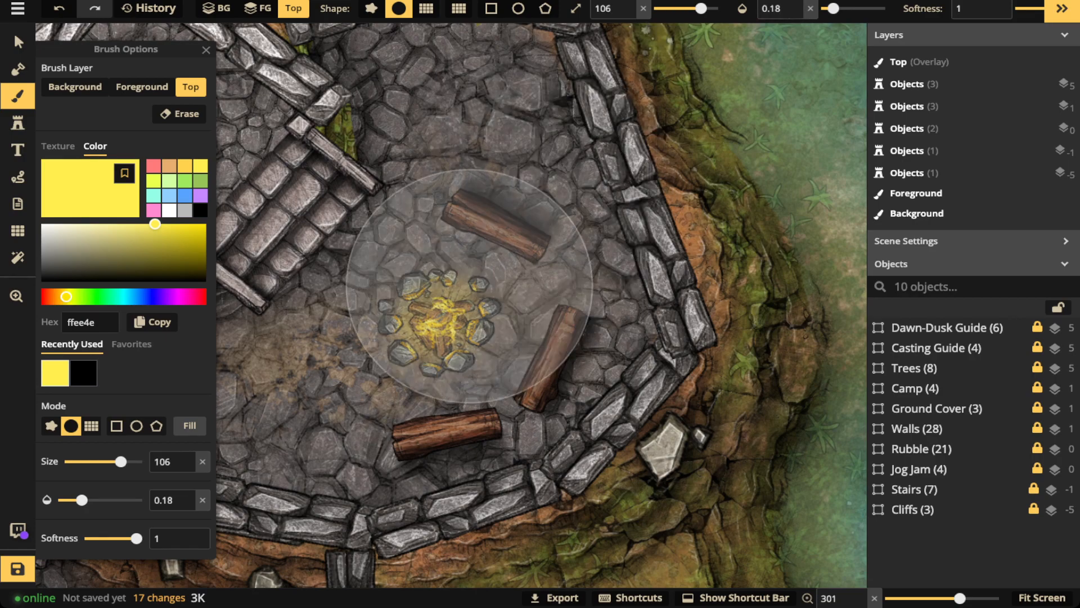
key("[")
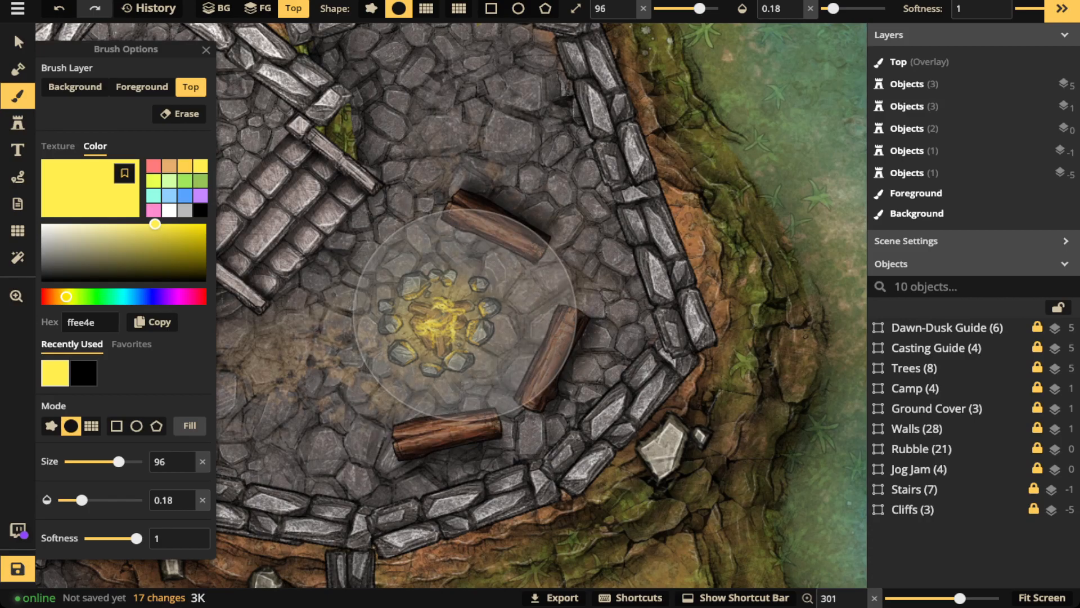
left_click(466, 315)
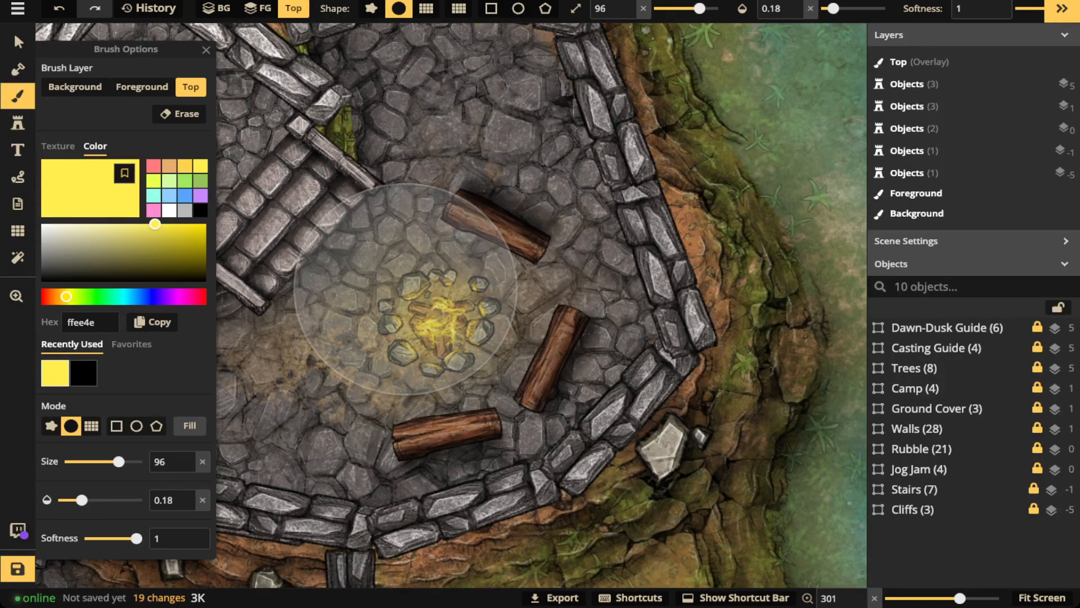
Build up the wide, soft yellow glow around the campfire on the Top layer with brush size 96 and opacity 0.18
left_click(432, 287)
left_click(429, 331)
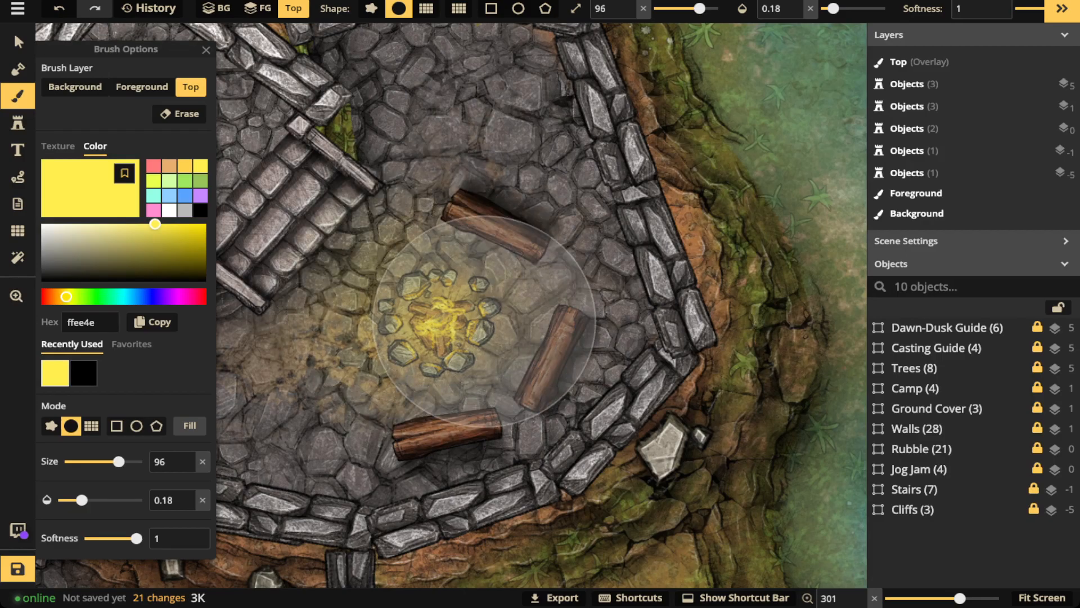
left_click(418, 329)
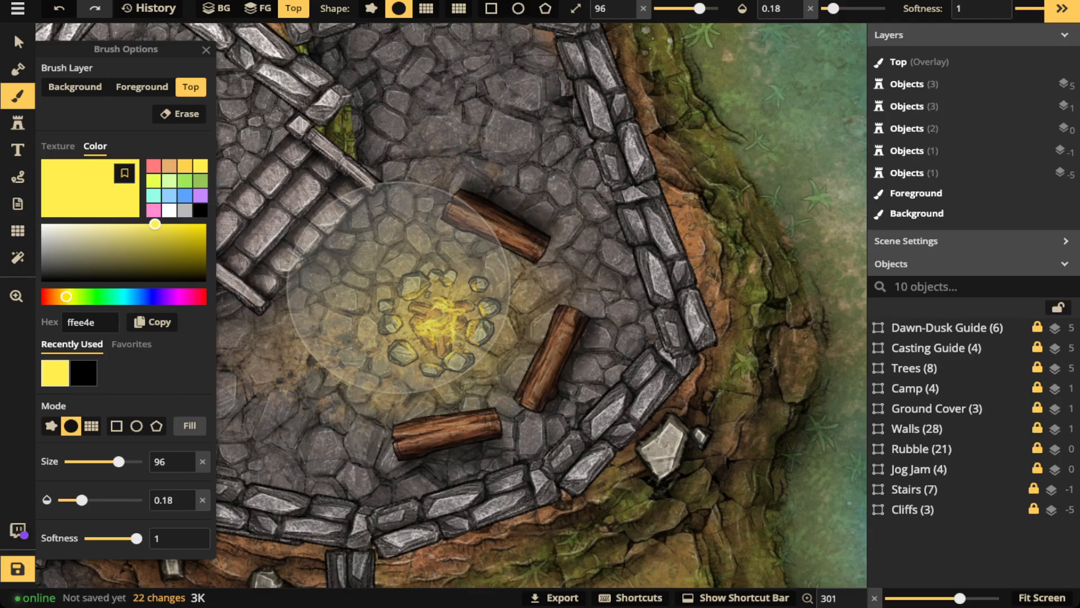
left_click(316, 368)
left_click(394, 329)
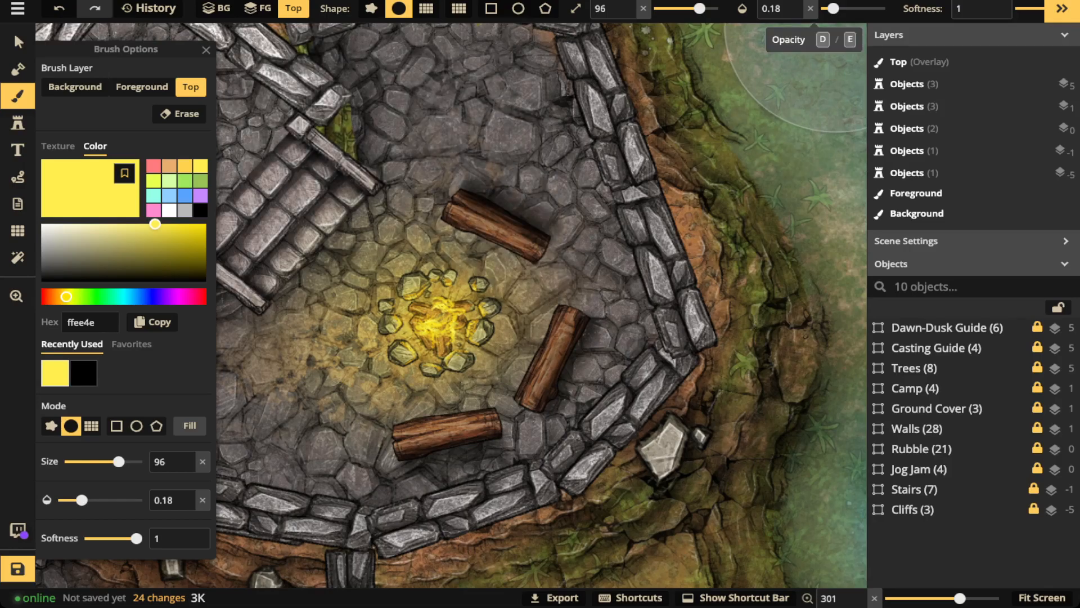
Set the yellow brush to opacity 0.42 and size 6, and paint highlights along the campfire-facing sides of the three logs
left_click_drag(833, 9, 851, 9)
left_click_drag(700, 9, 666, 9)
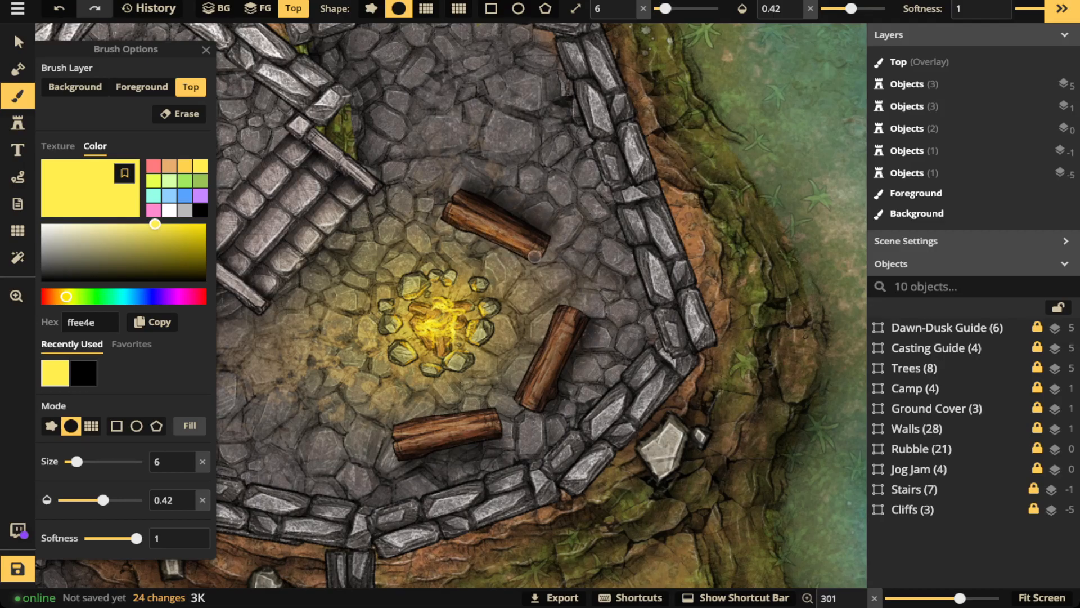
left_click_drag(496, 234, 453, 216)
left_click_drag(520, 397, 568, 303)
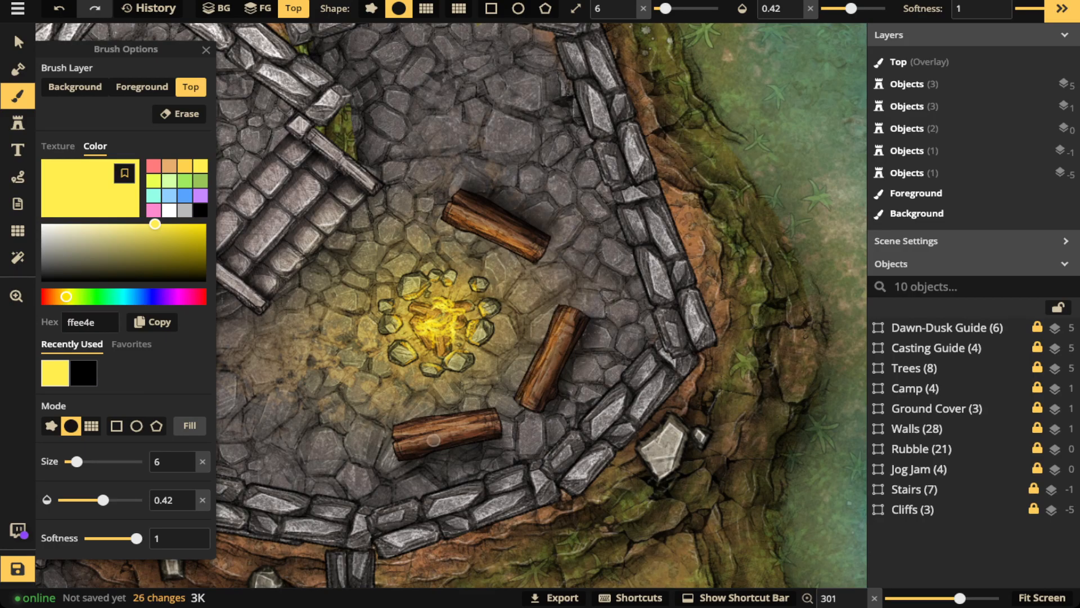
left_click_drag(486, 413, 491, 411)
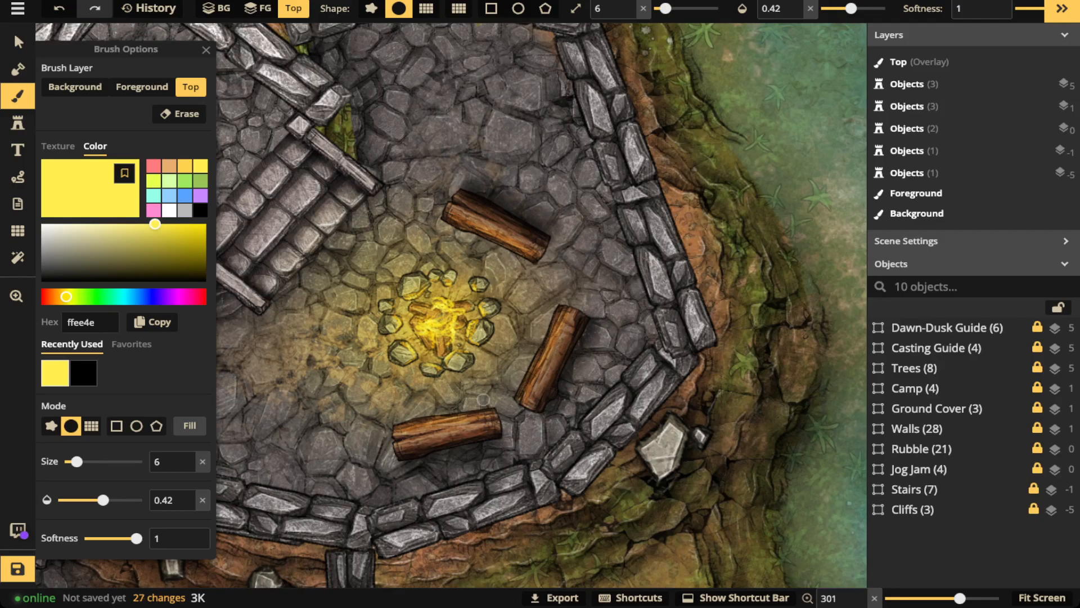
left_click_drag(525, 390, 569, 307)
left_click_drag(461, 221, 501, 237)
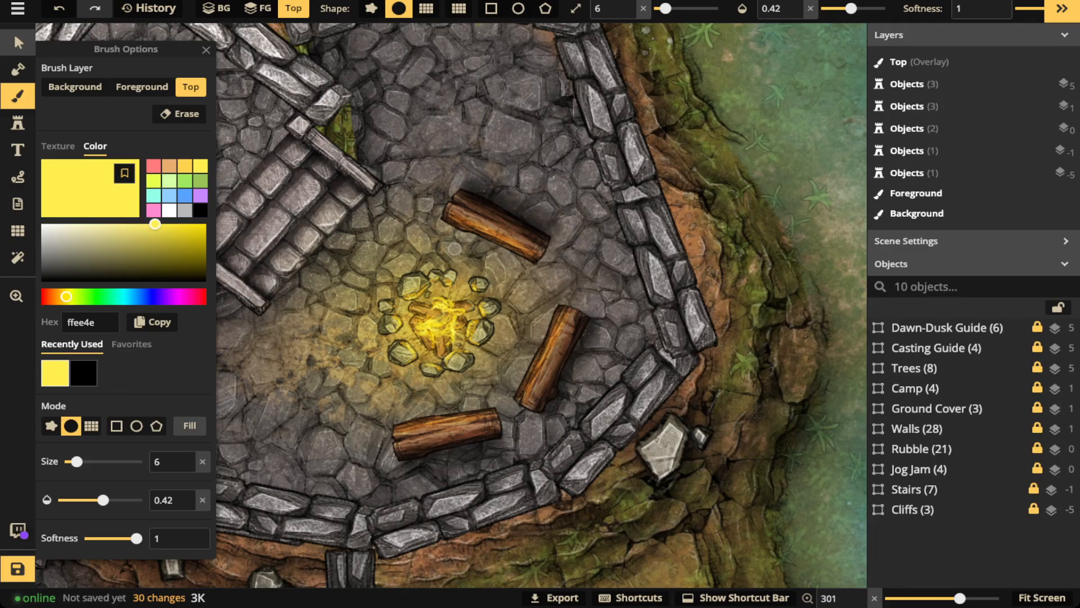
Add the Red Sky color filter to the map
left_click(18, 42)
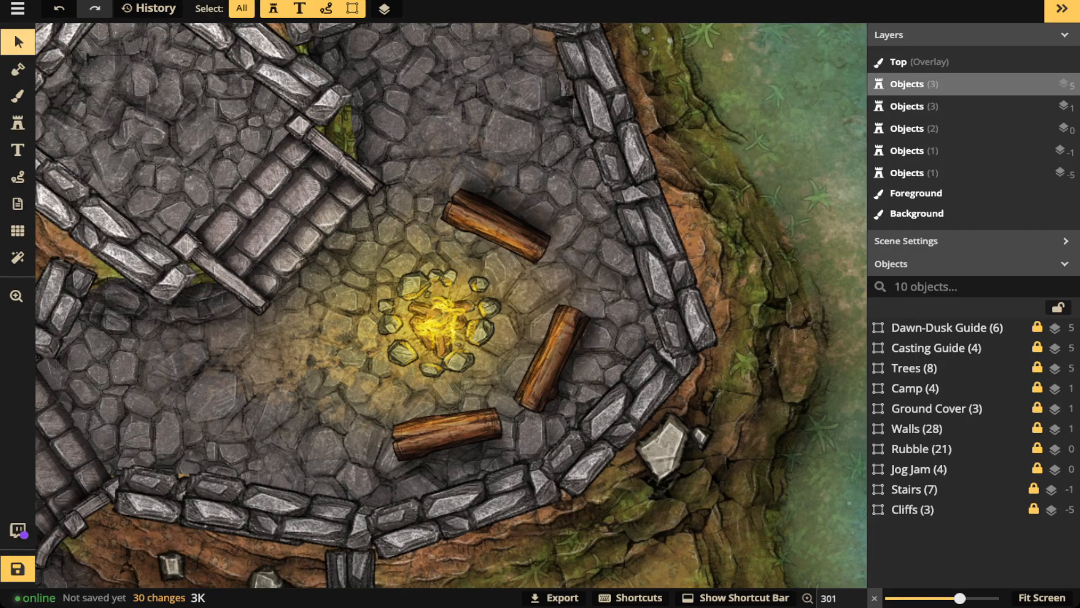
scroll(338, 172, "down", 8)
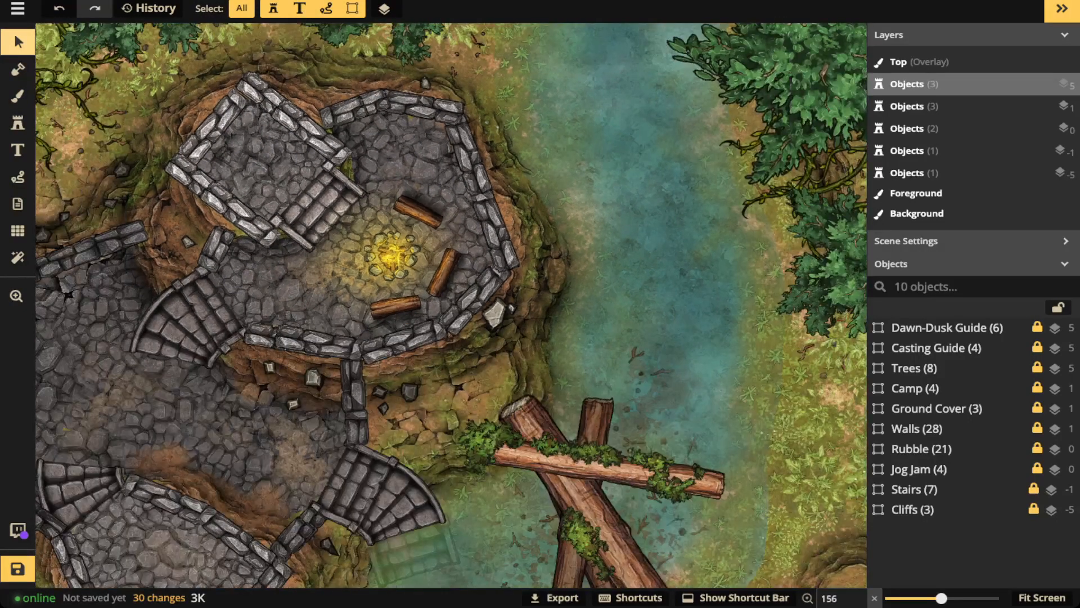
key("space")
left_click_drag(338, 172, 455, 199)
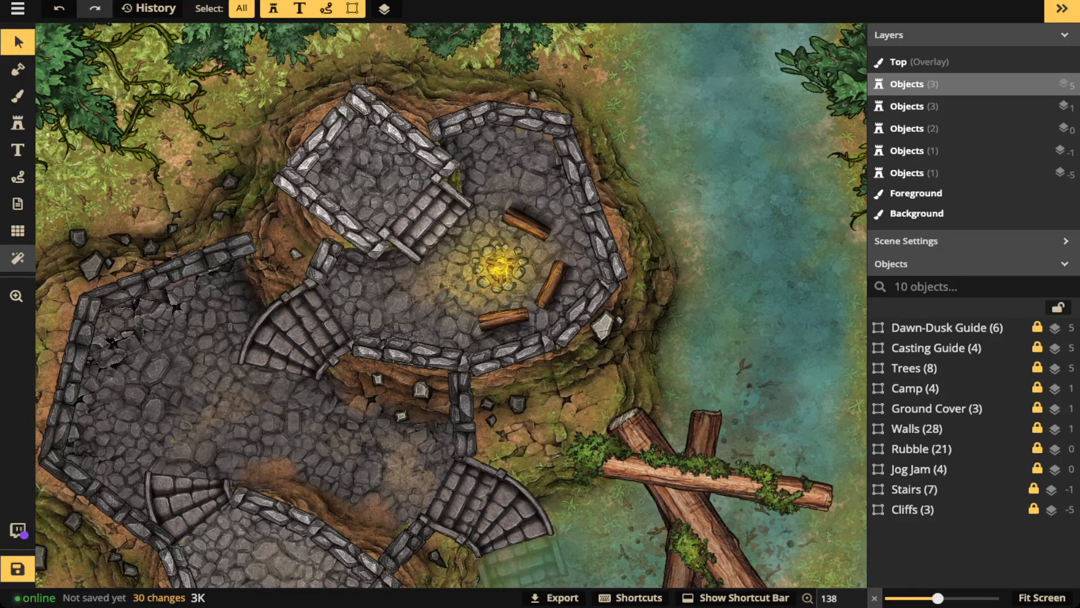
left_click(17, 259)
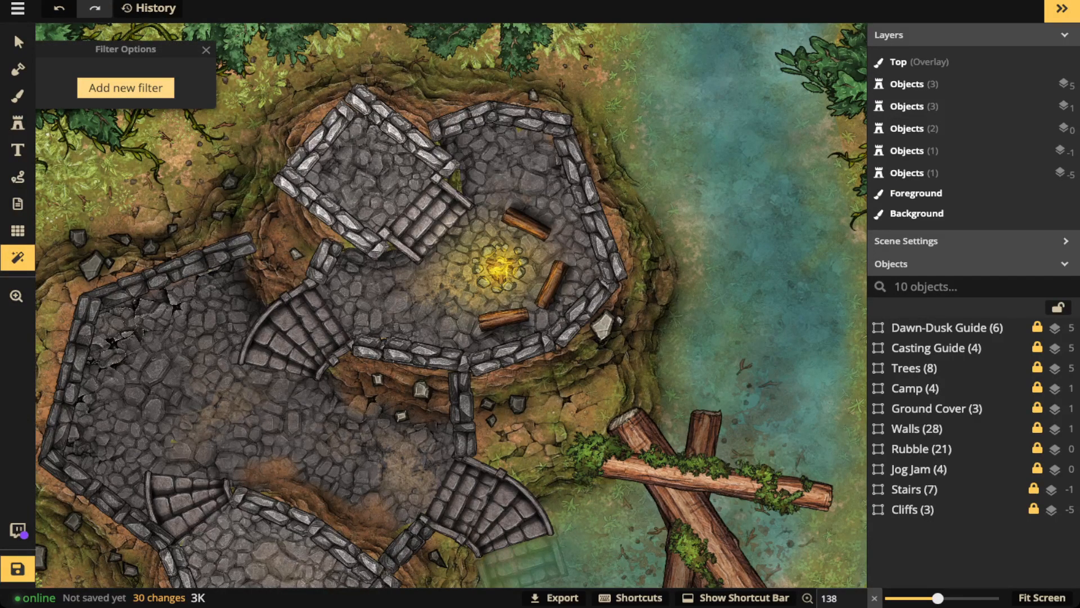
left_click(125, 88)
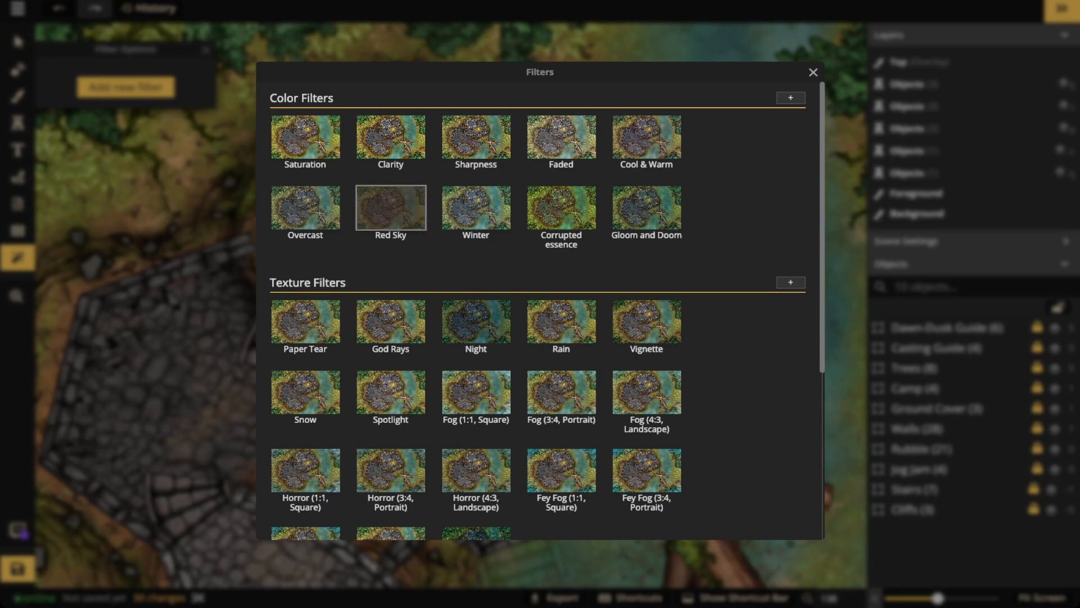
left_click(390, 208)
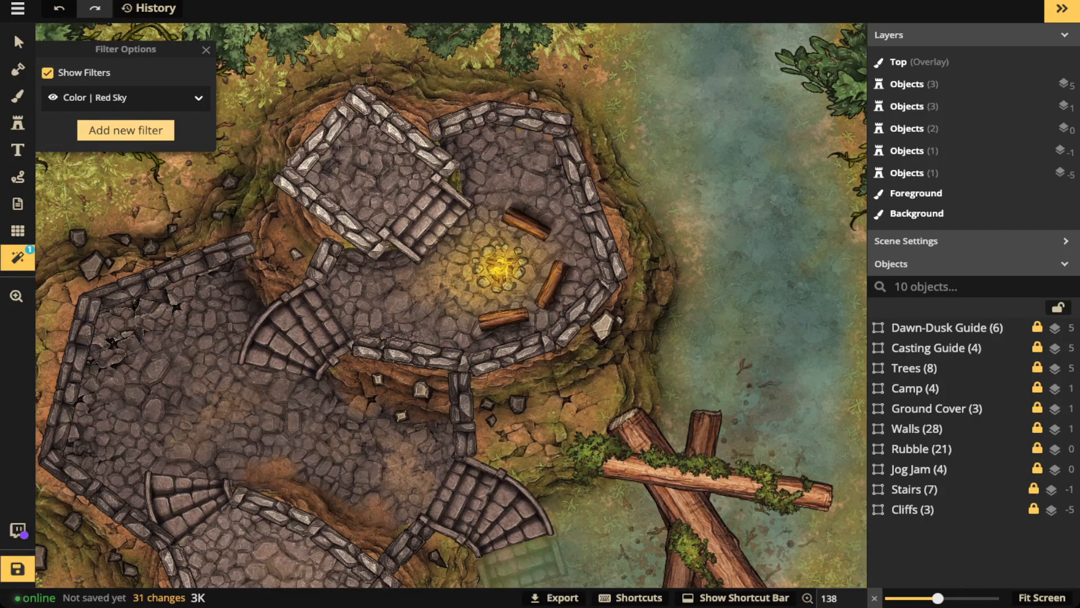
Inspect the campfire area under the Red Sky filter and add the Night texture filter
scroll(530, 233, "up", 3)
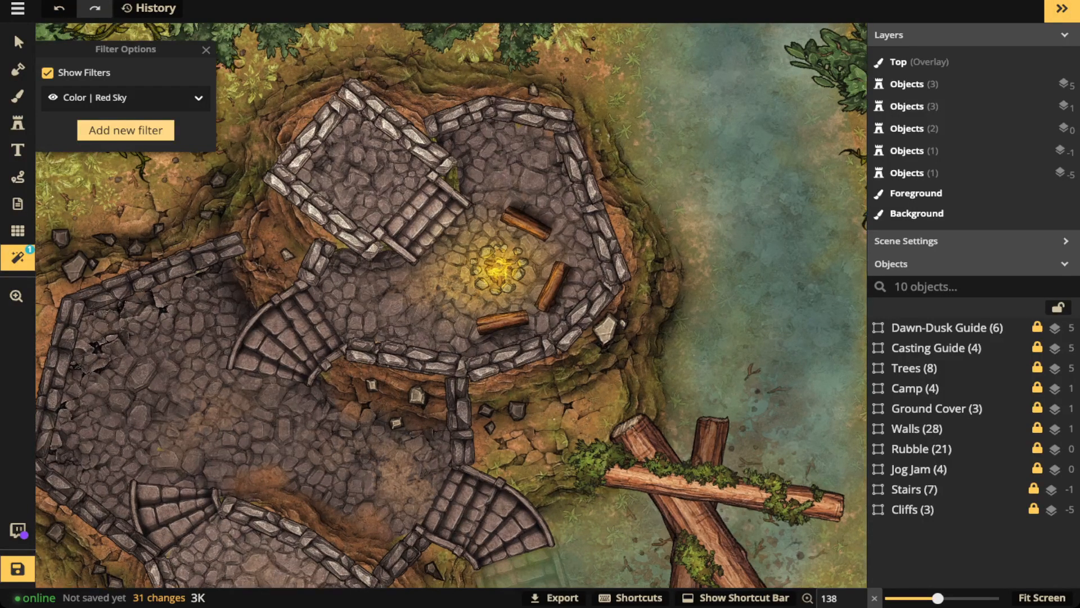
scroll(532, 211, "up", 3)
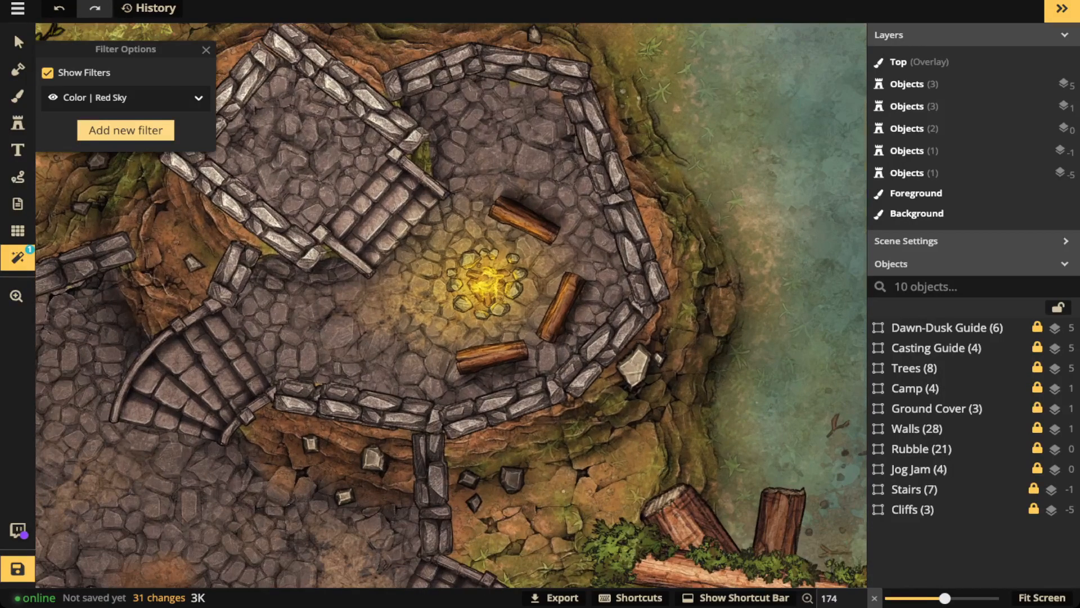
left_click_drag(532, 211, 474, 218)
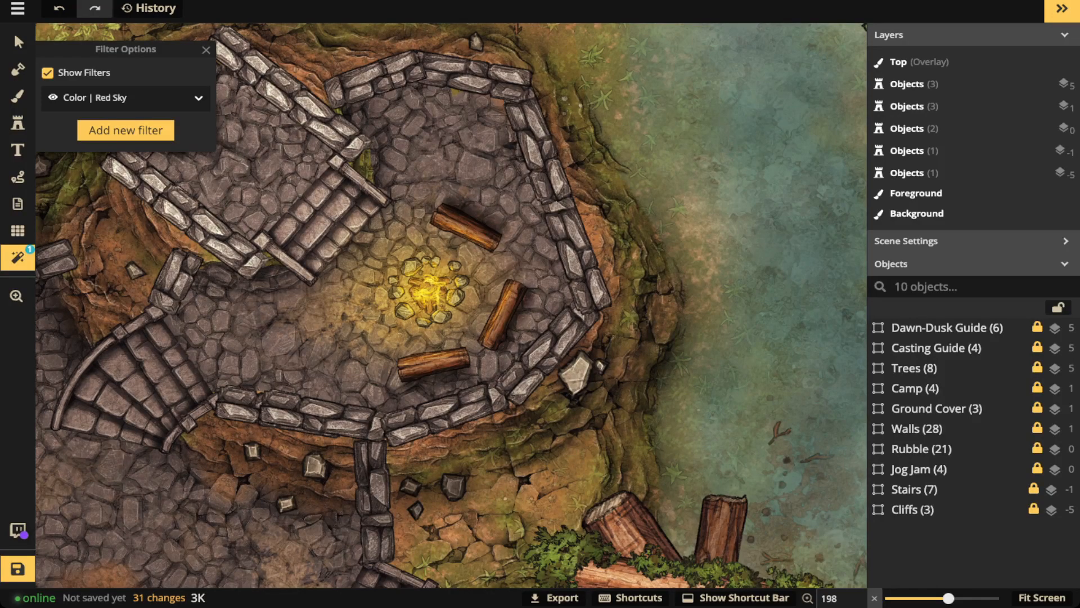
scroll(354, 310, "down", 2)
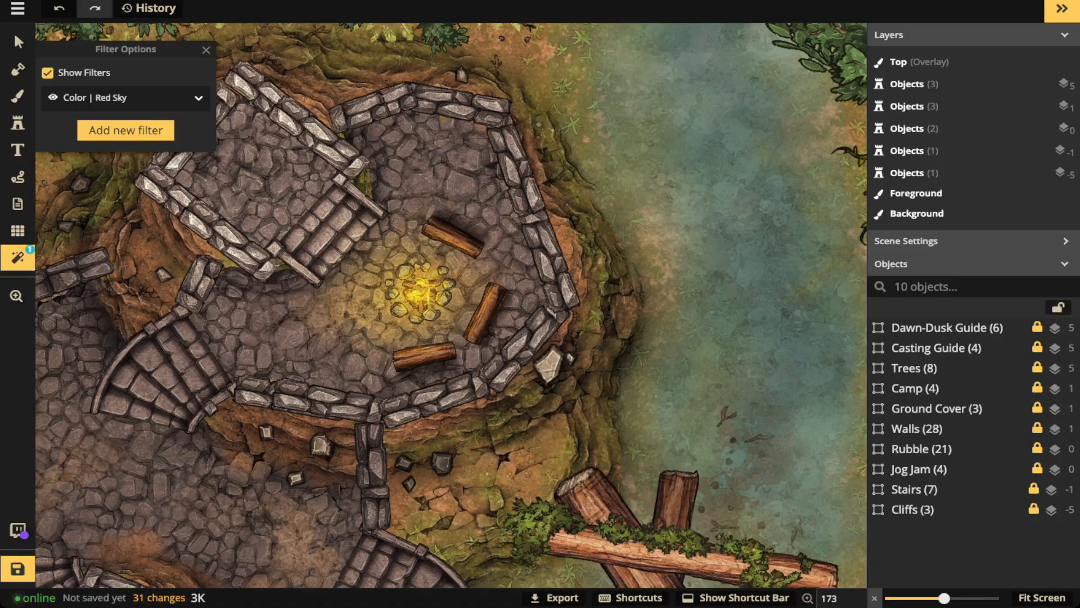
scroll(370, 271, "down", 3)
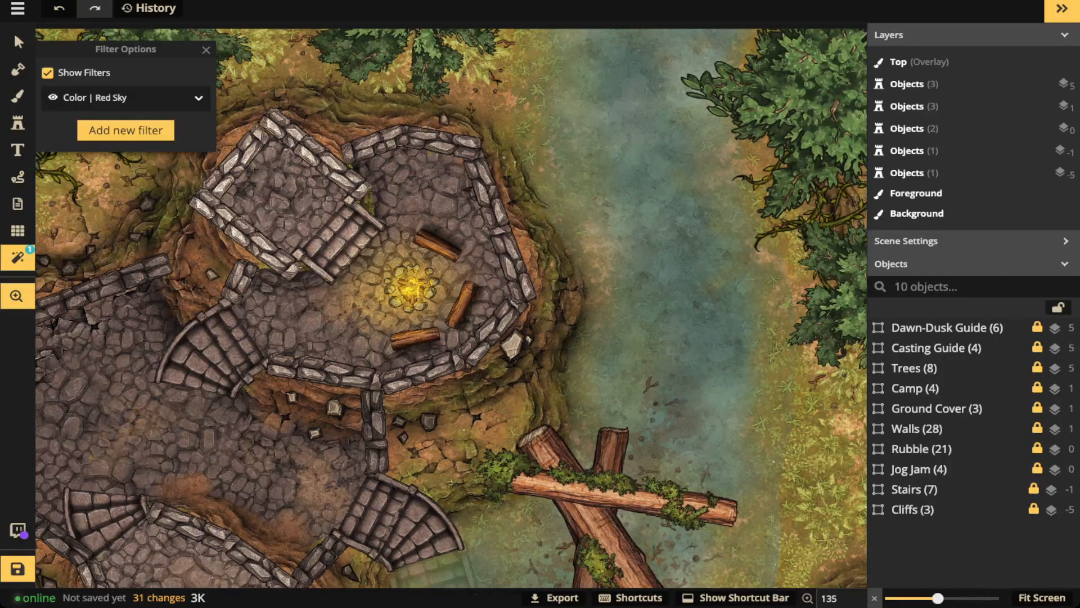
left_click_drag(370, 271, 541, 273)
scroll(456, 264, "down", 1)
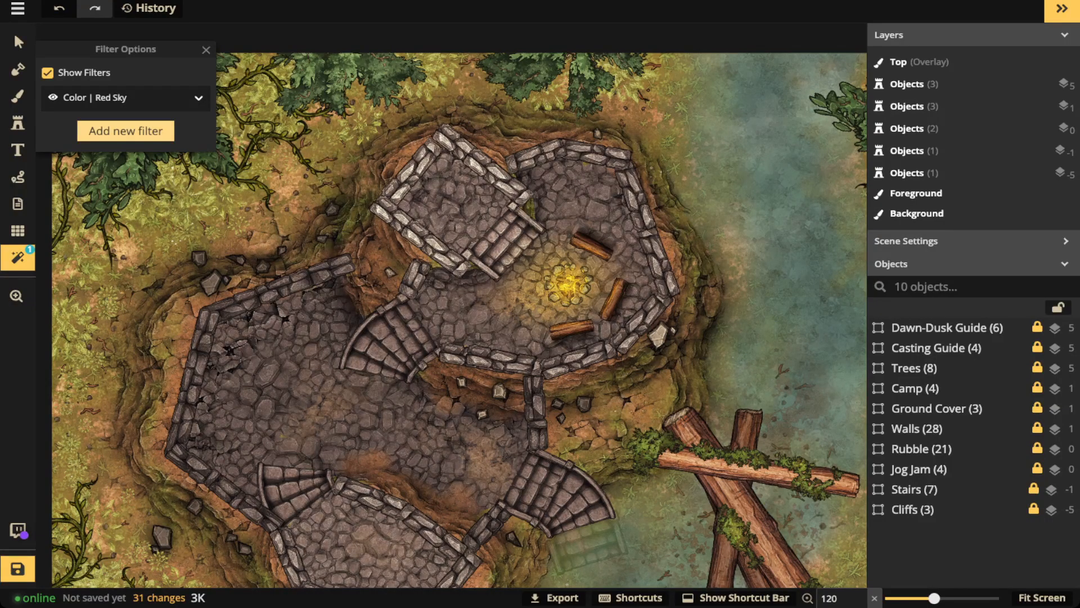
left_click(125, 130)
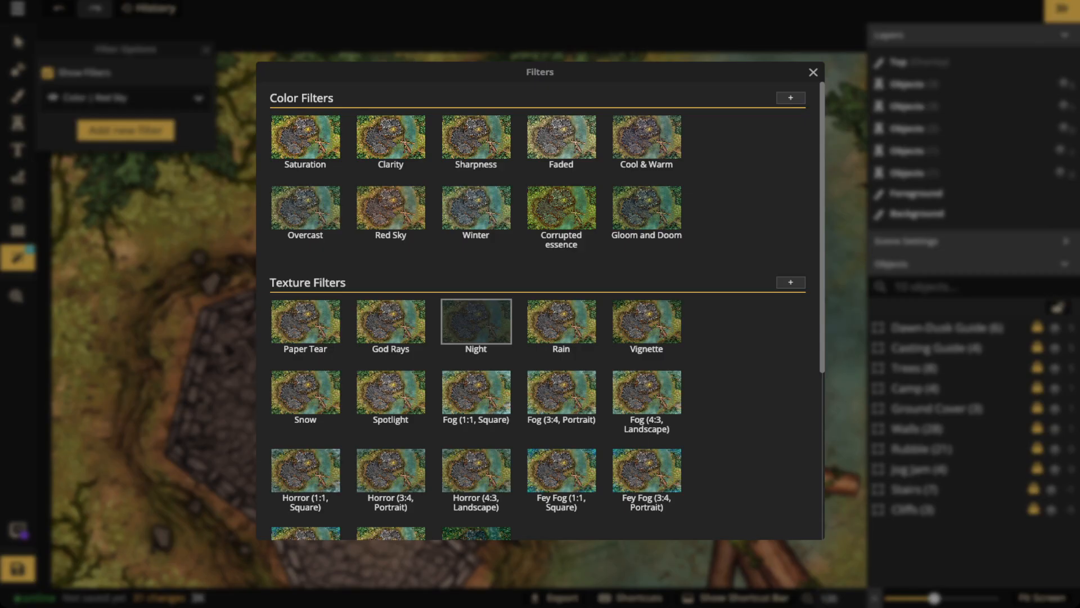
left_click(476, 321)
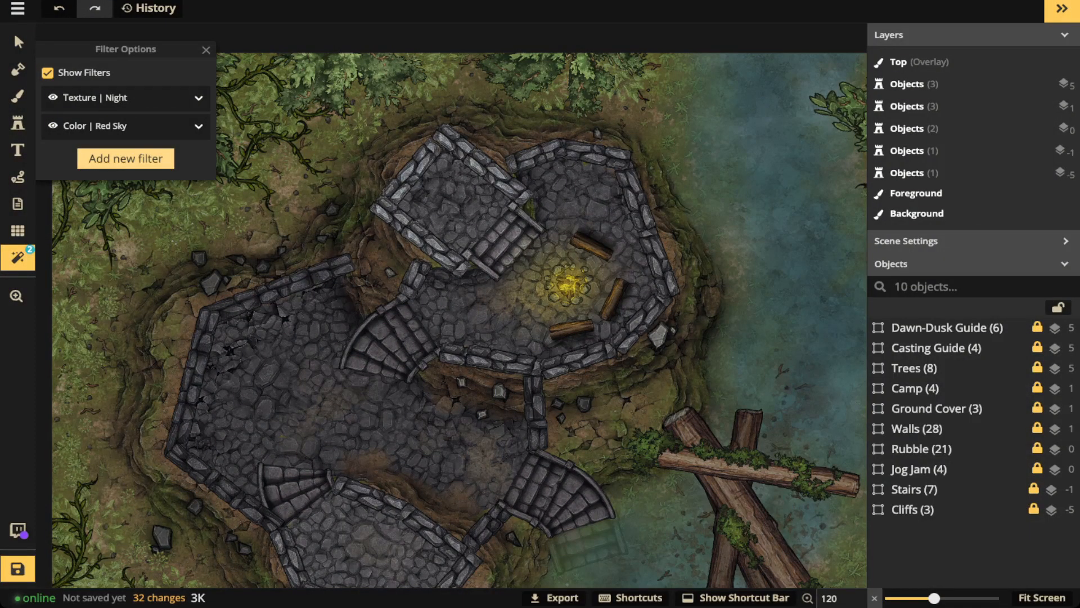
Review the whole scene with both filters applied, and hide the Night and Red Sky filters
scroll(515, 277, "down", 3)
key("space")
left_click_drag(515, 277, 381, 274)
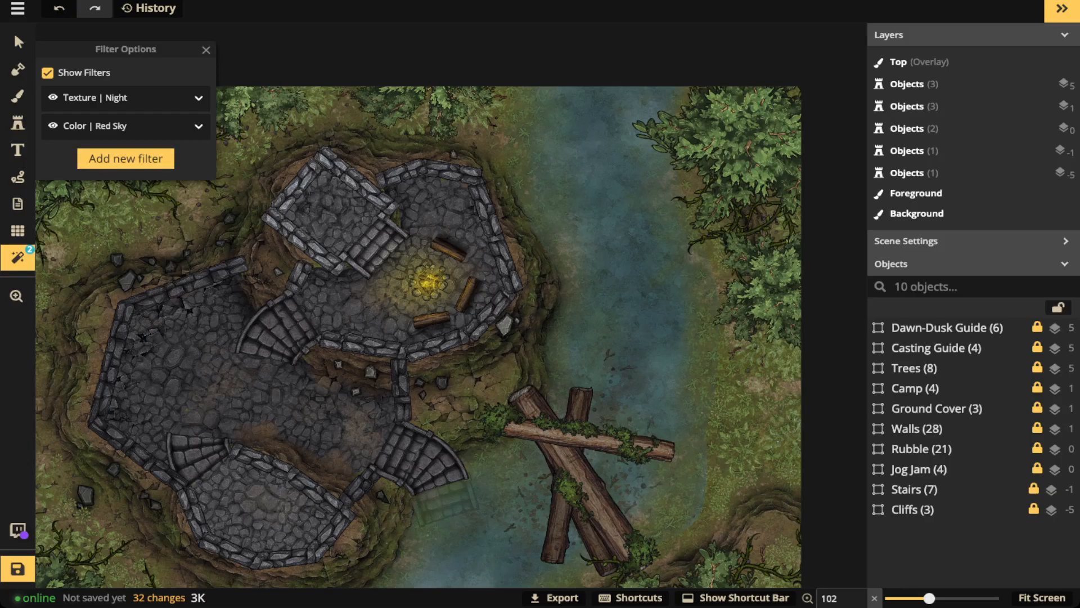
left_click(206, 50)
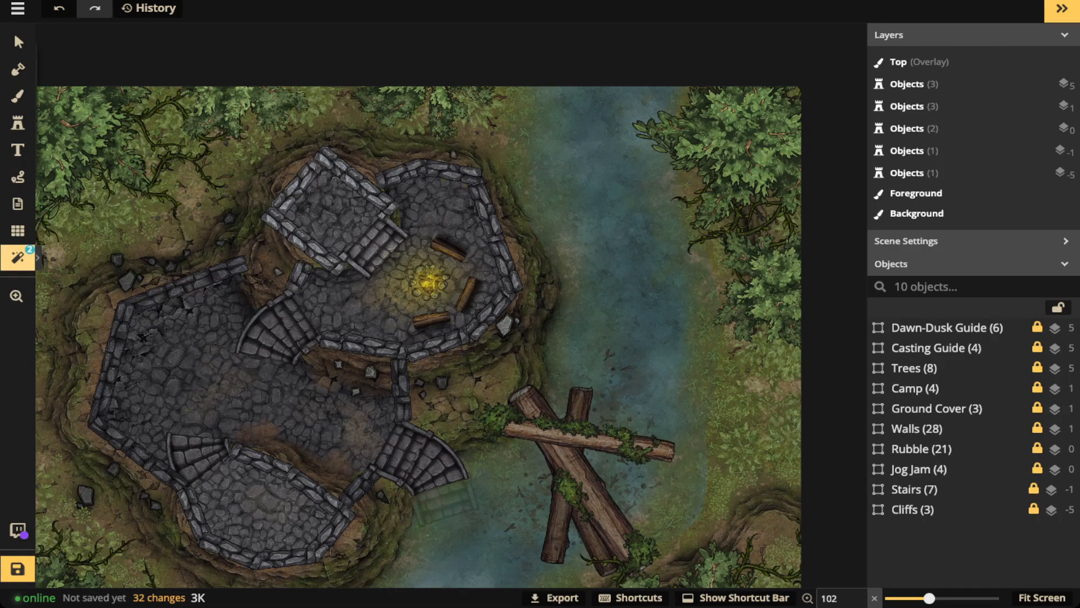
left_click(41, 258)
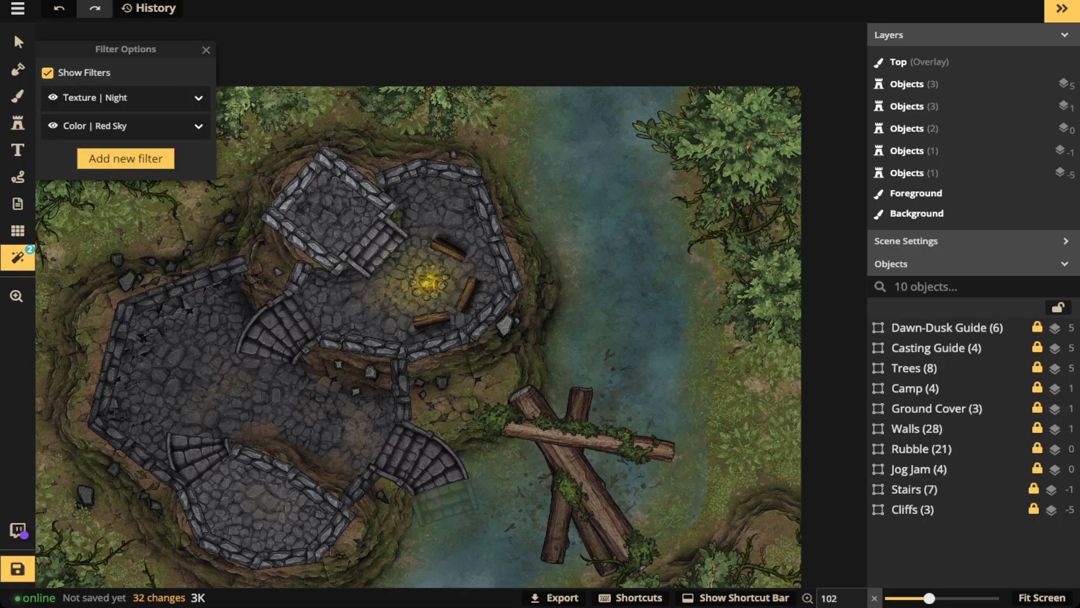
left_click(48, 72)
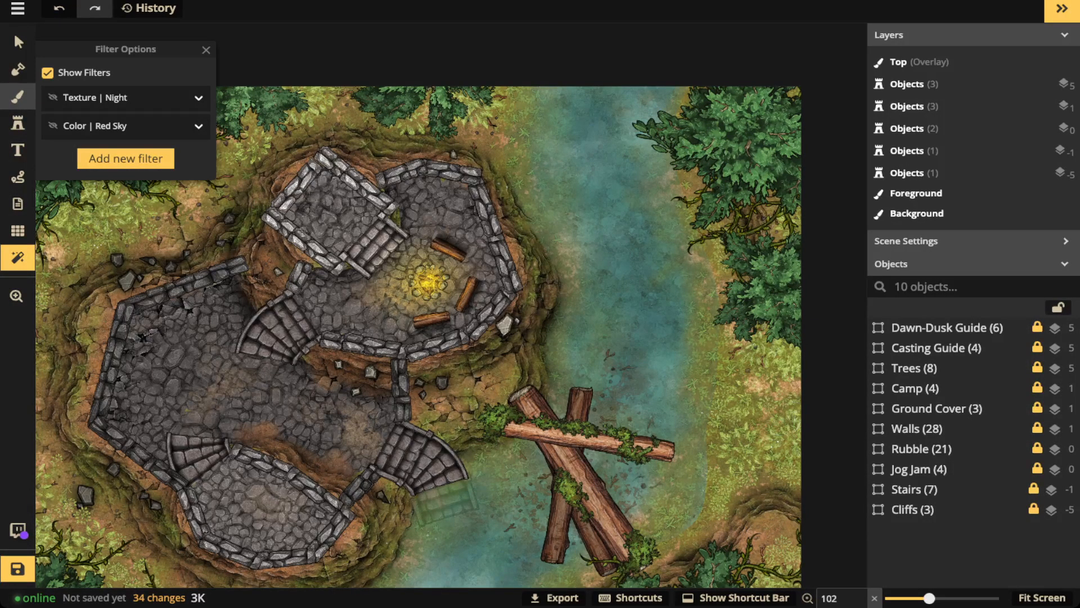
Erase all the brushed light and shadow from the Top layer by filling it in erase mode, raising the opacity to 1
left_click(18, 96)
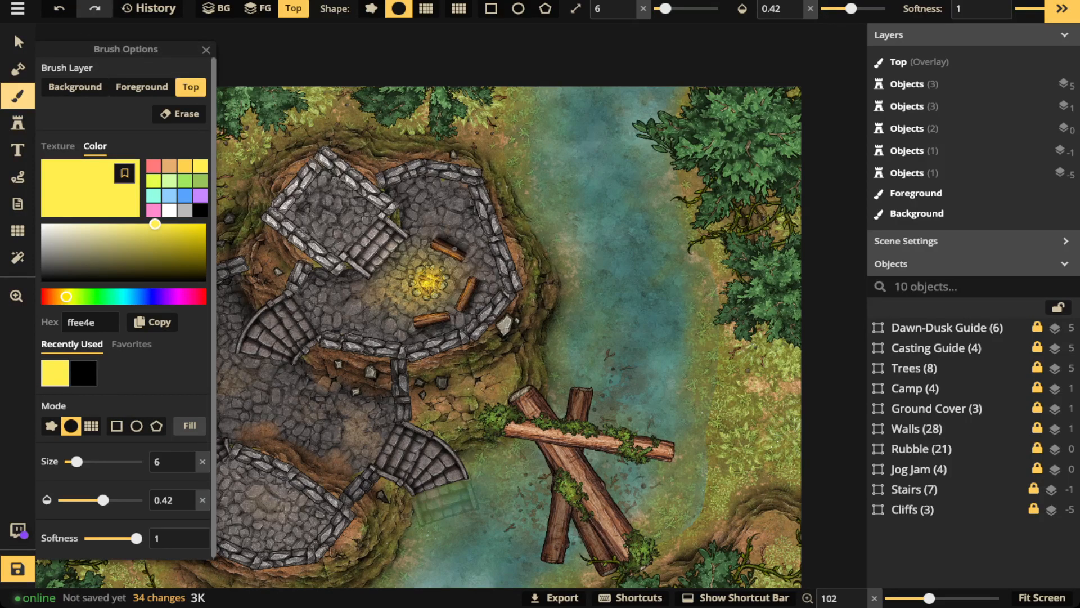
left_click(178, 113)
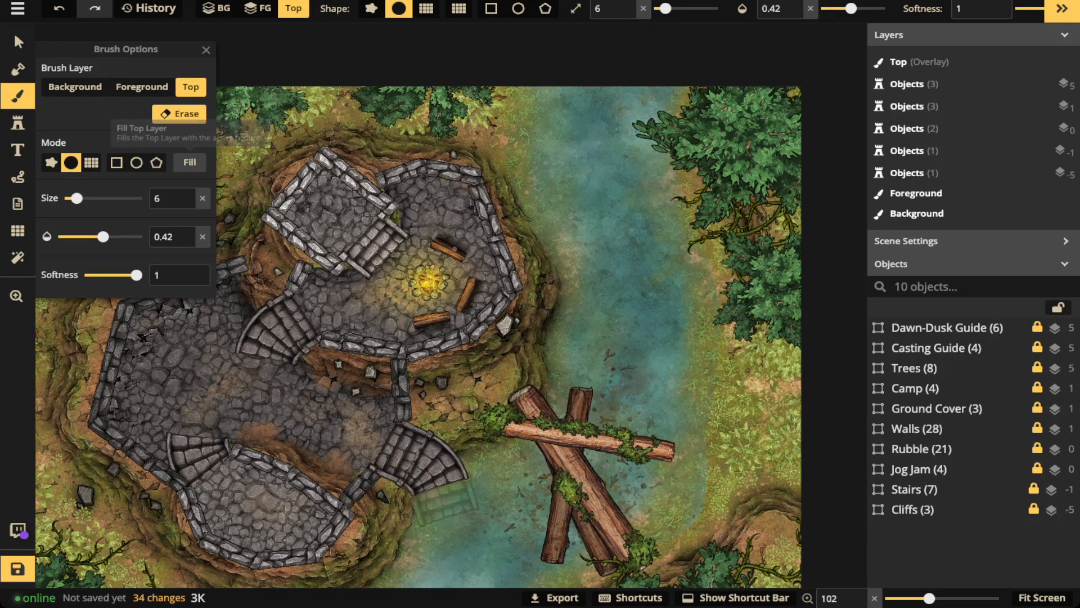
left_click(422, 282)
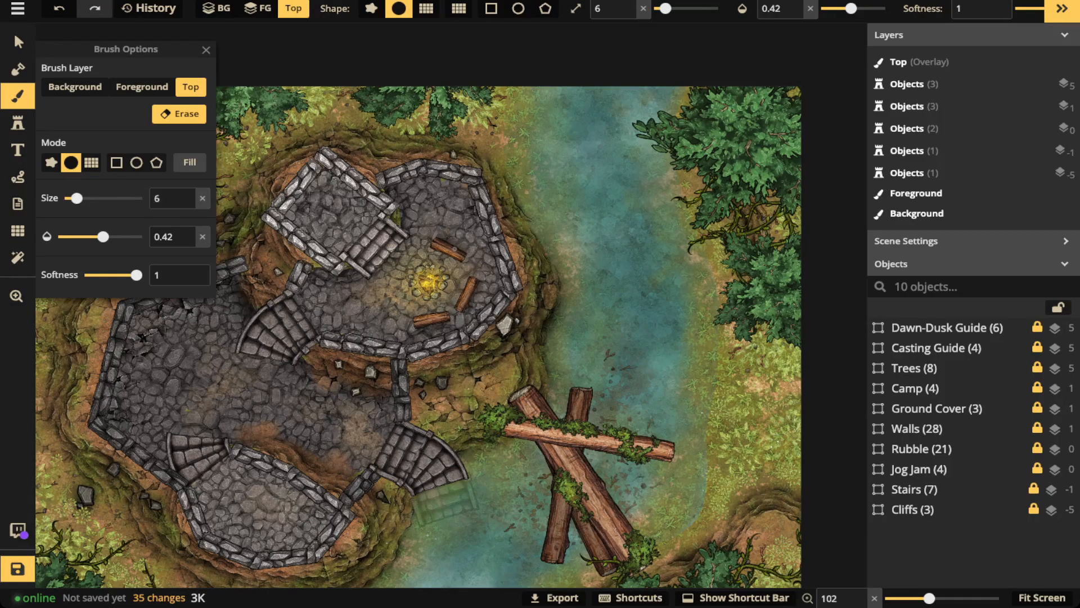
left_click(203, 236)
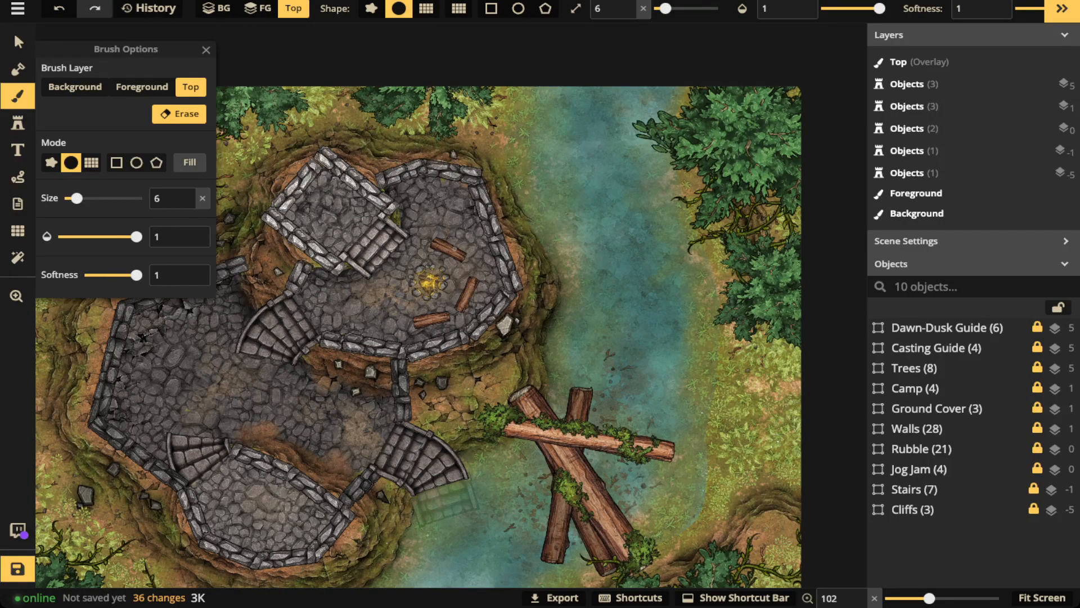
left_click(206, 50)
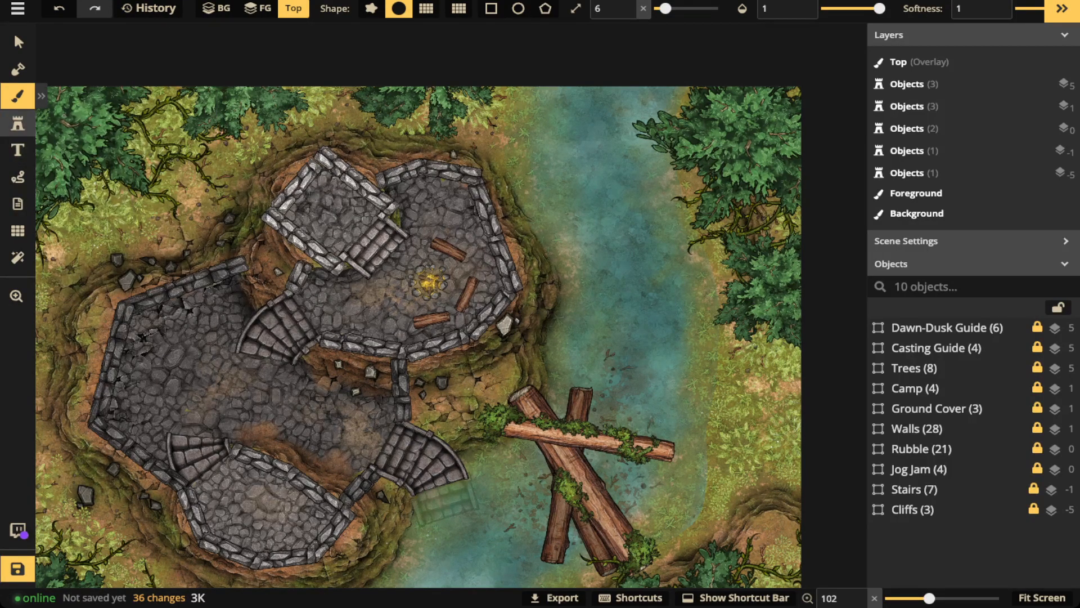
Place an Orange Lights stamp from the favorites on the campfire at size 170
left_click(17, 123)
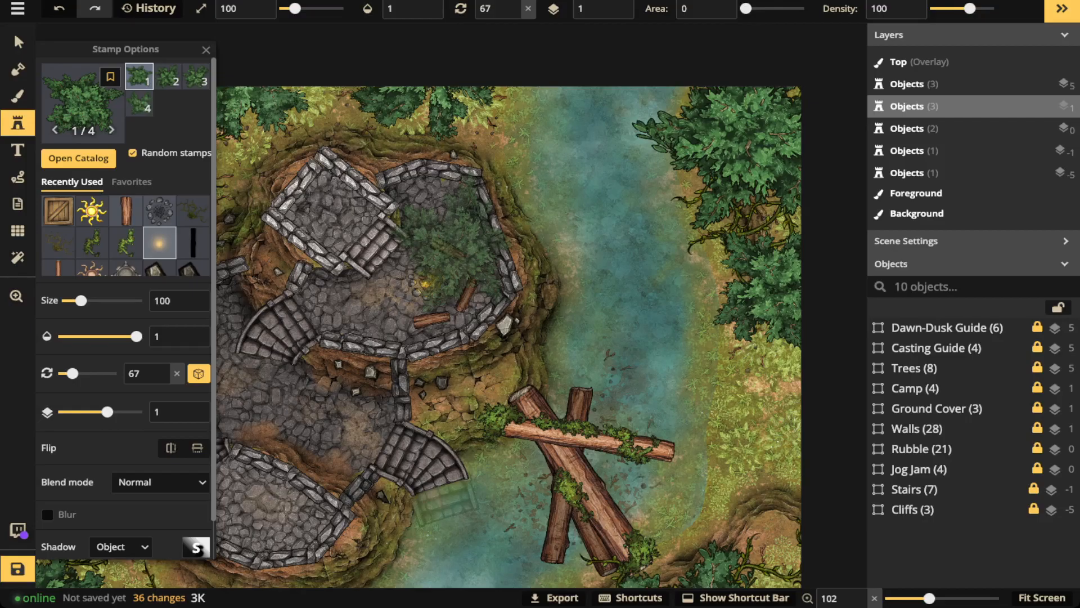
left_click(160, 242)
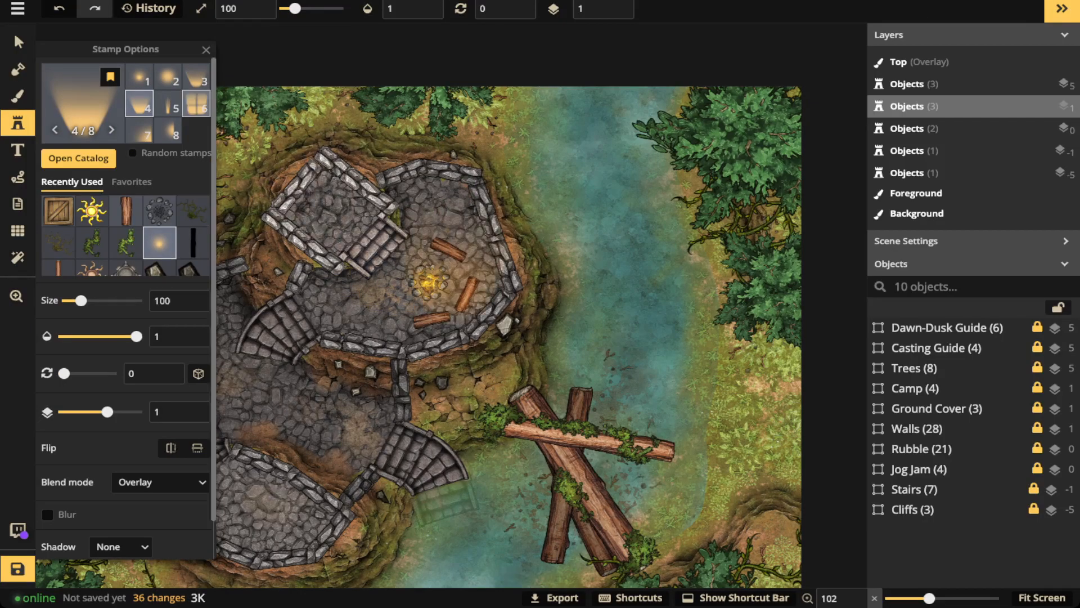
left_click(167, 76)
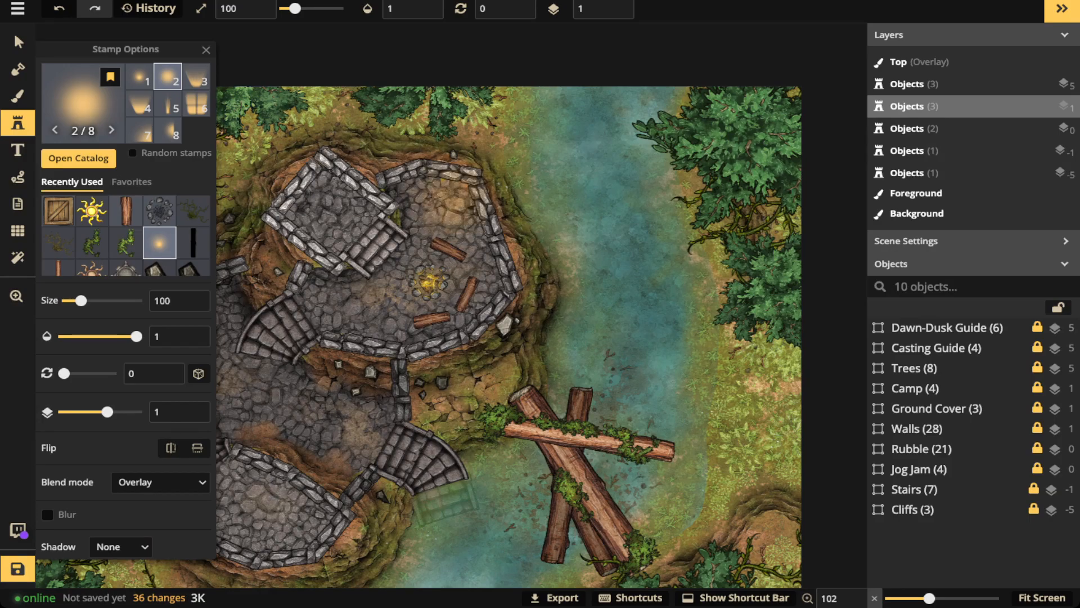
scroll(501, 200, "up", 7)
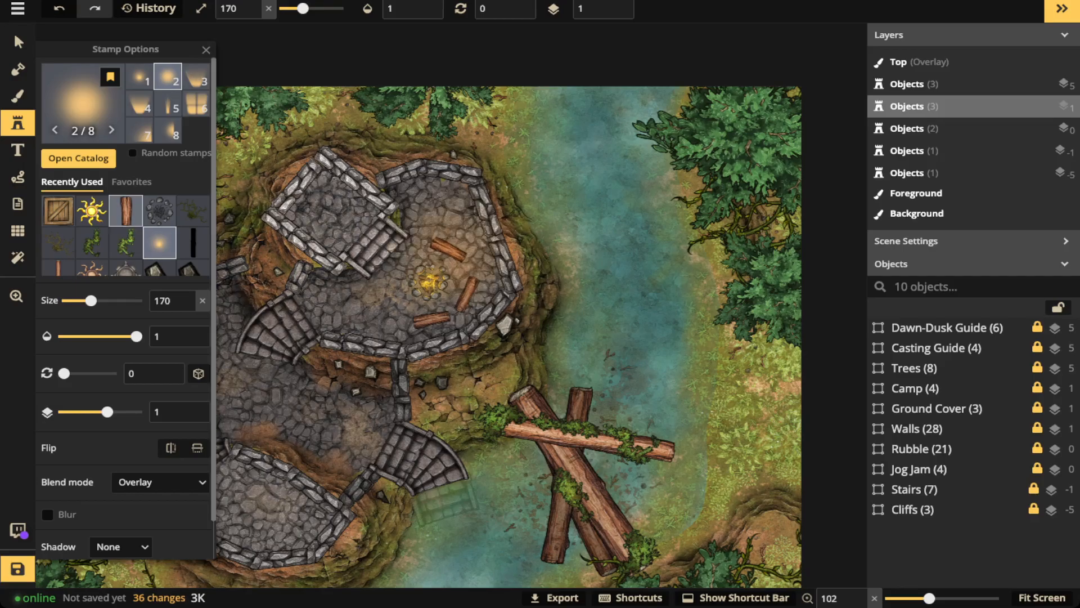
left_click(131, 182)
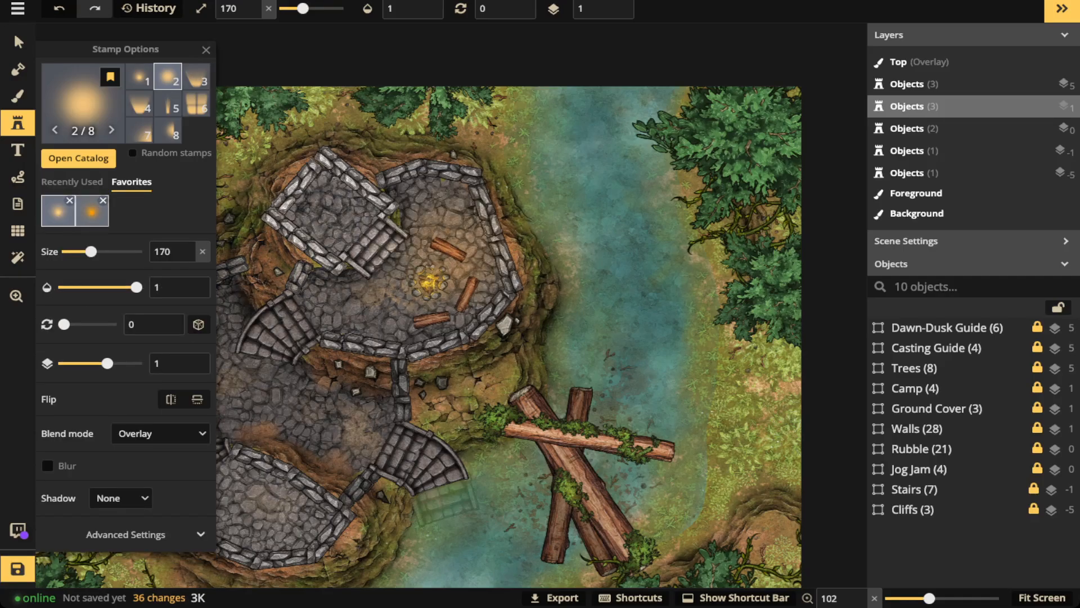
left_click(92, 212)
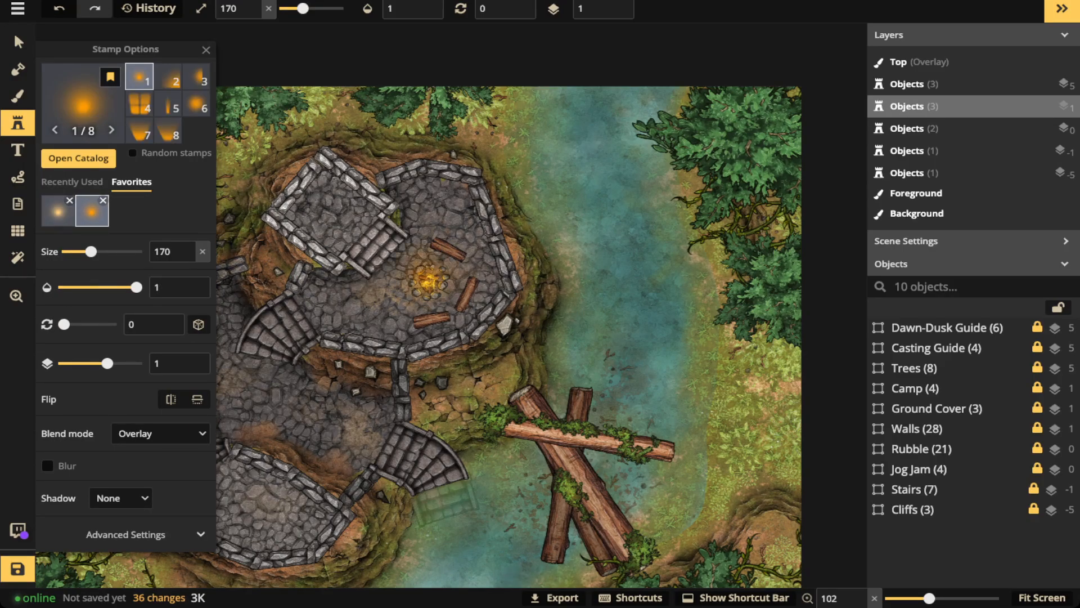
scroll(439, 281, "up", 5)
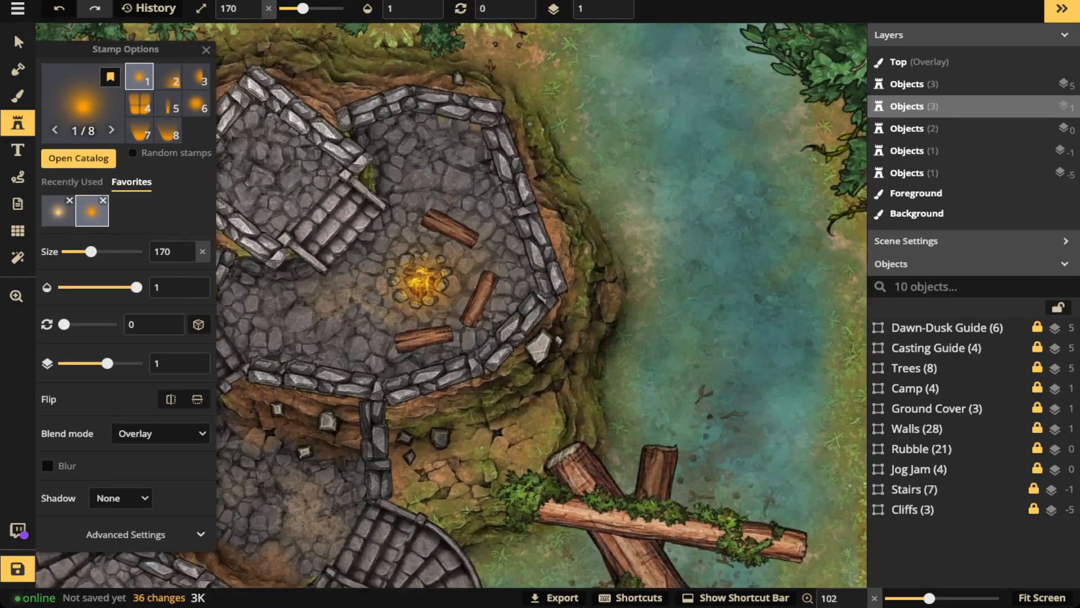
scroll(422, 282, "up", 5)
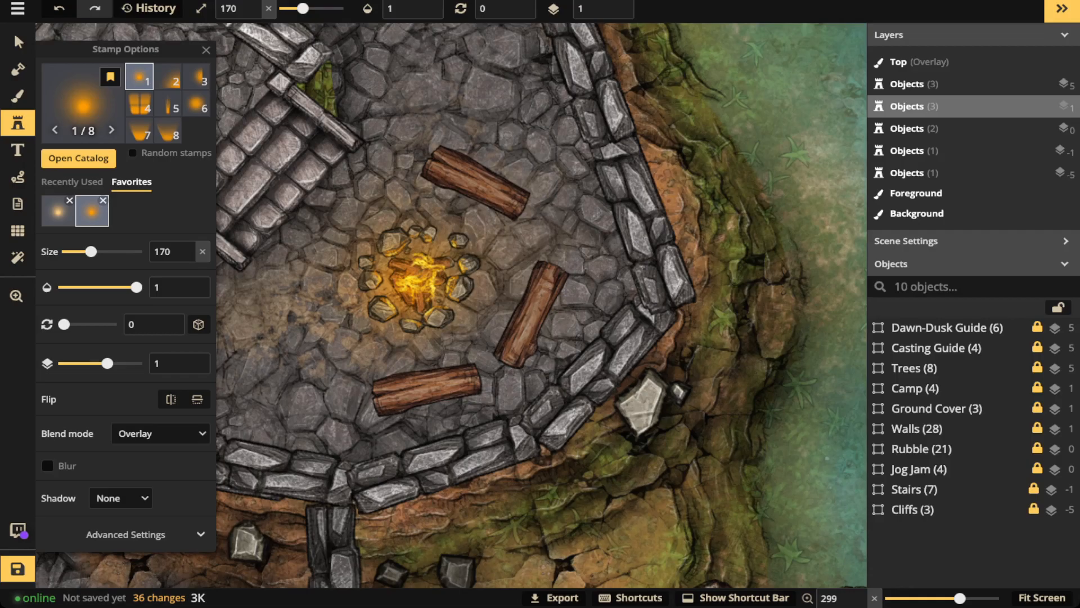
left_click(409, 270)
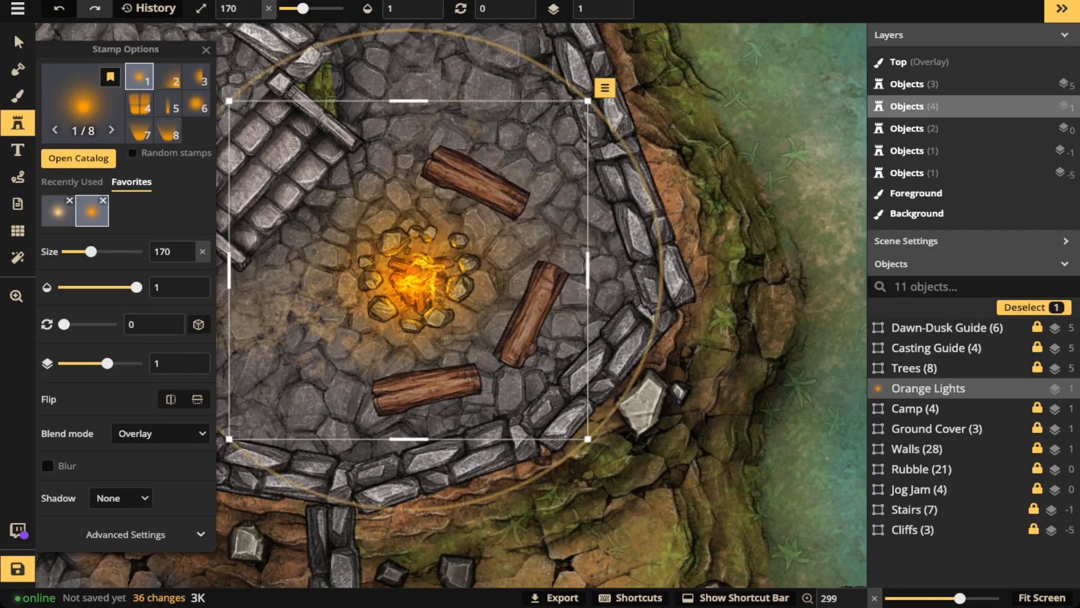
Raise the orange light to layer 5 and nudge it slightly over the campfire's centre
left_click(613, 3)
left_click(612, 3)
left_click(612, 3)
left_click(612, 4)
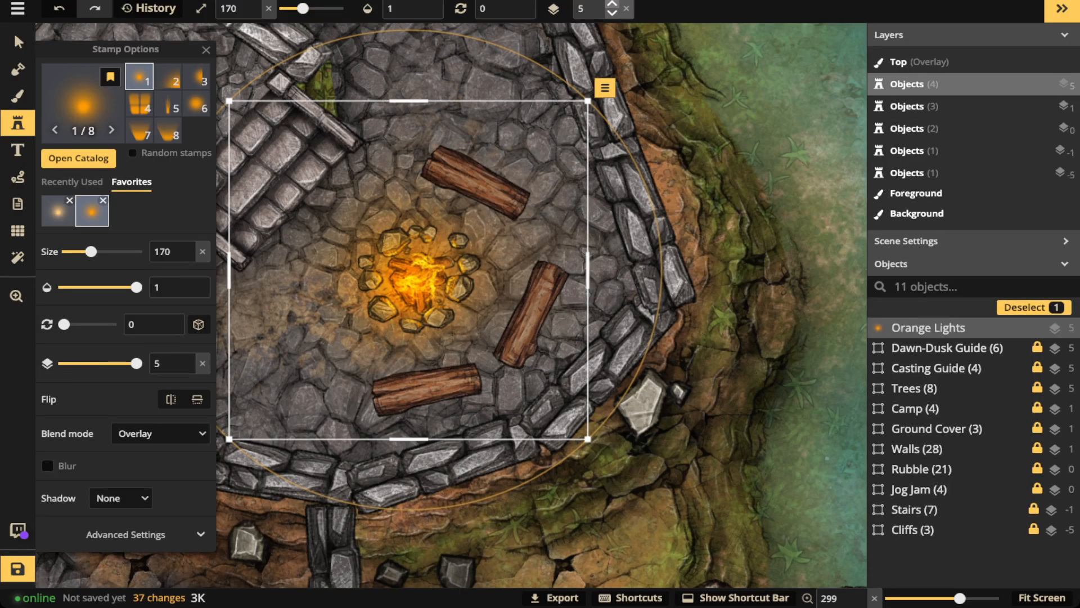
left_click_drag(409, 270, 412, 268)
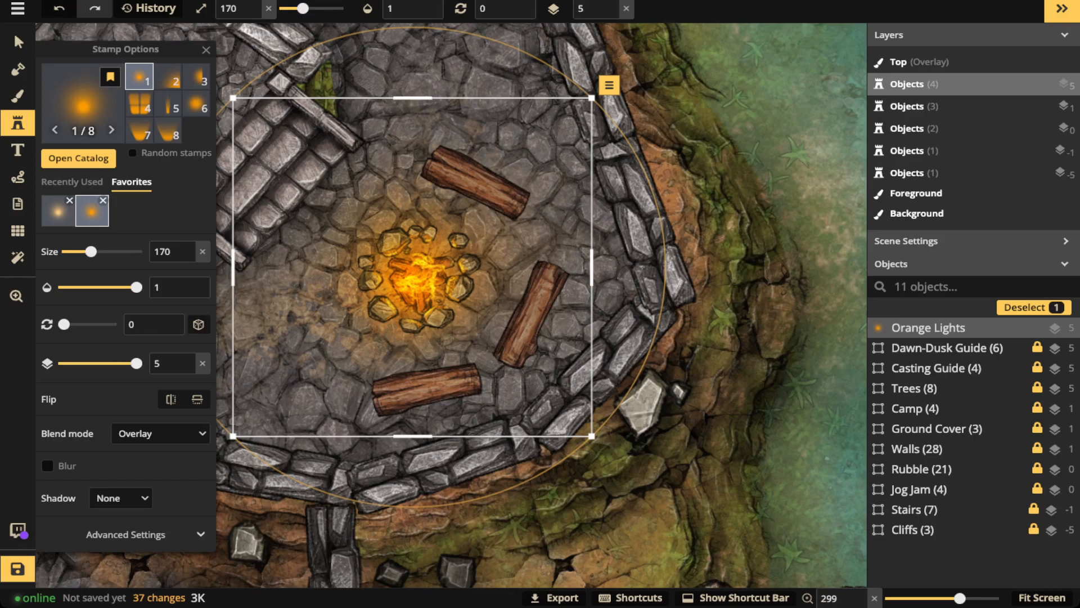
Place the second pale Lights stamp variant over the campfire at opacity 0.36 and size 270
left_click(58, 212)
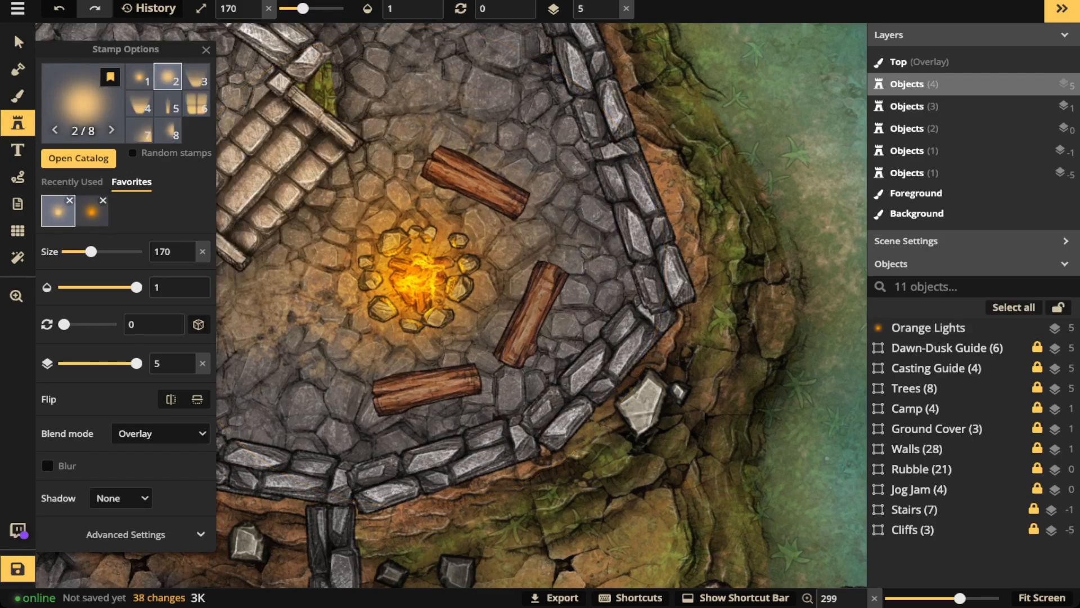
left_click(405, 8)
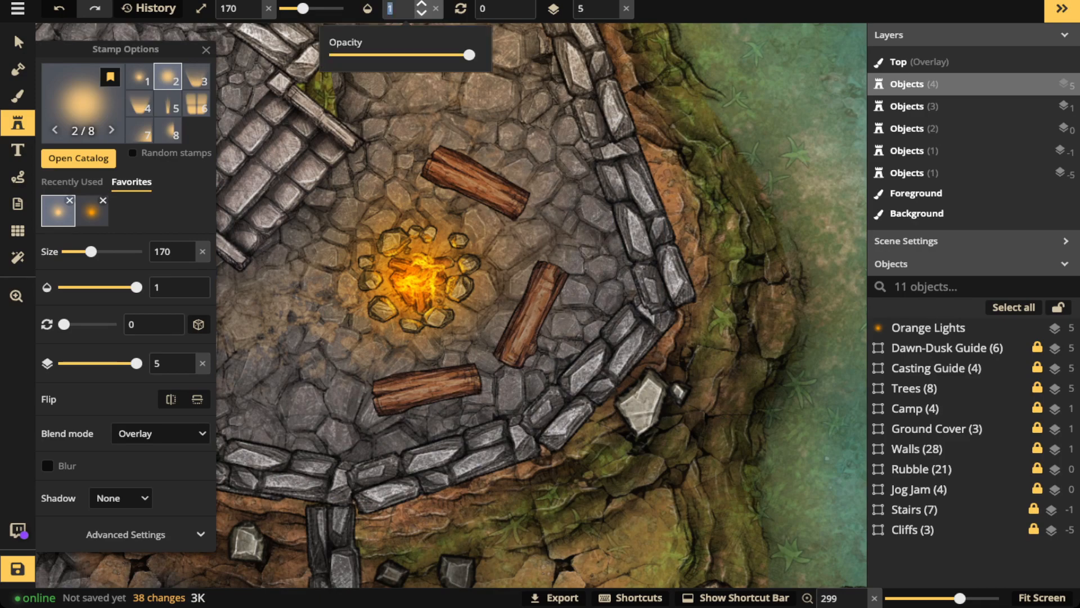
type("0.36")
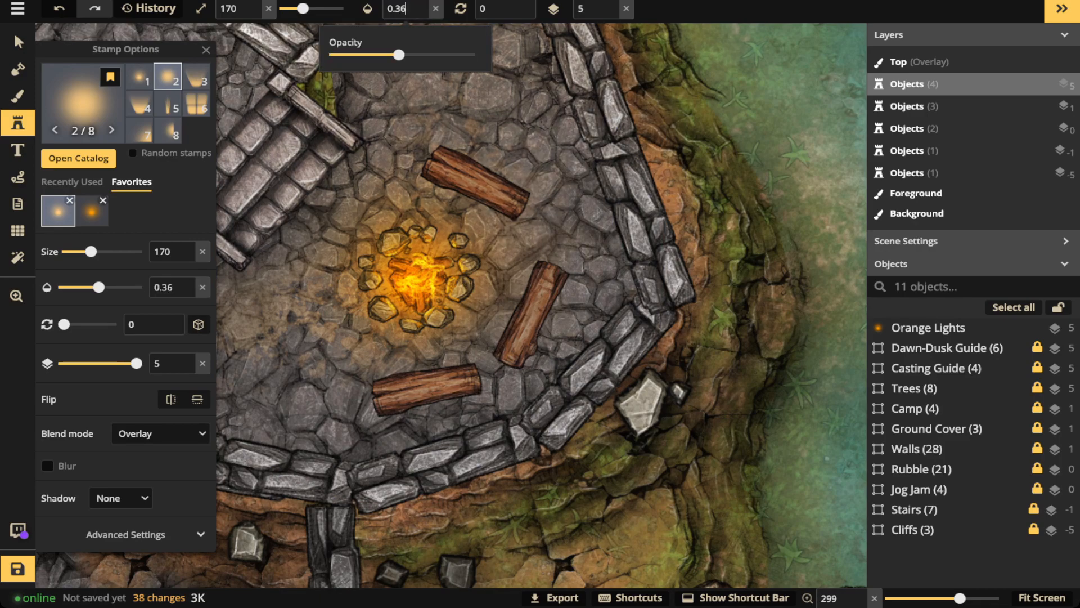
key("Return")
key("bracketright")
key("bracketright")
key("bracketright")
key("bracketright")
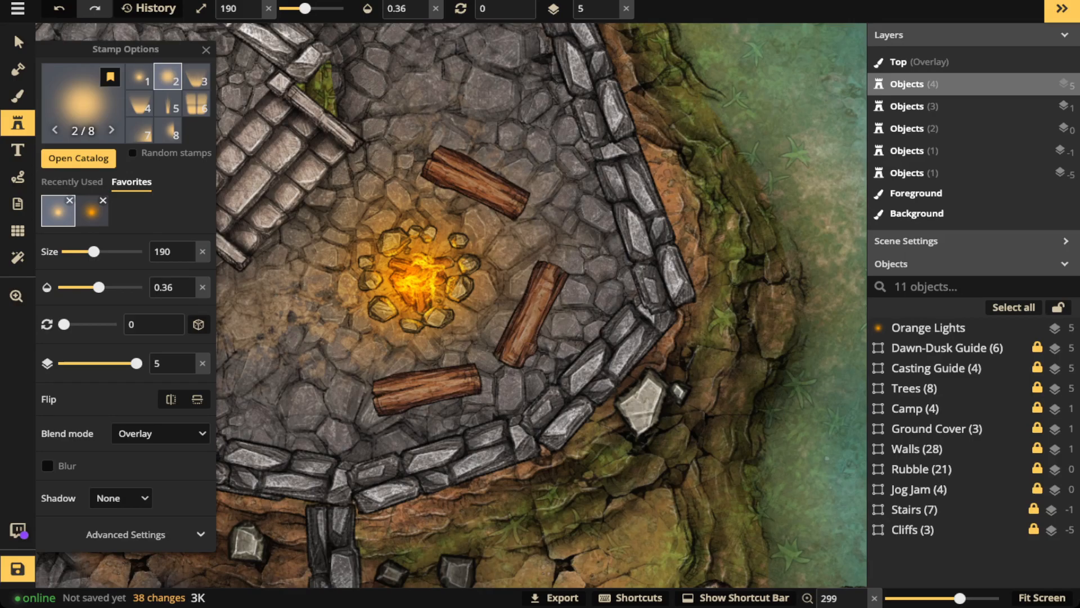
scroll(366, 207, "down", 3)
scroll(337, 186, "down", 2)
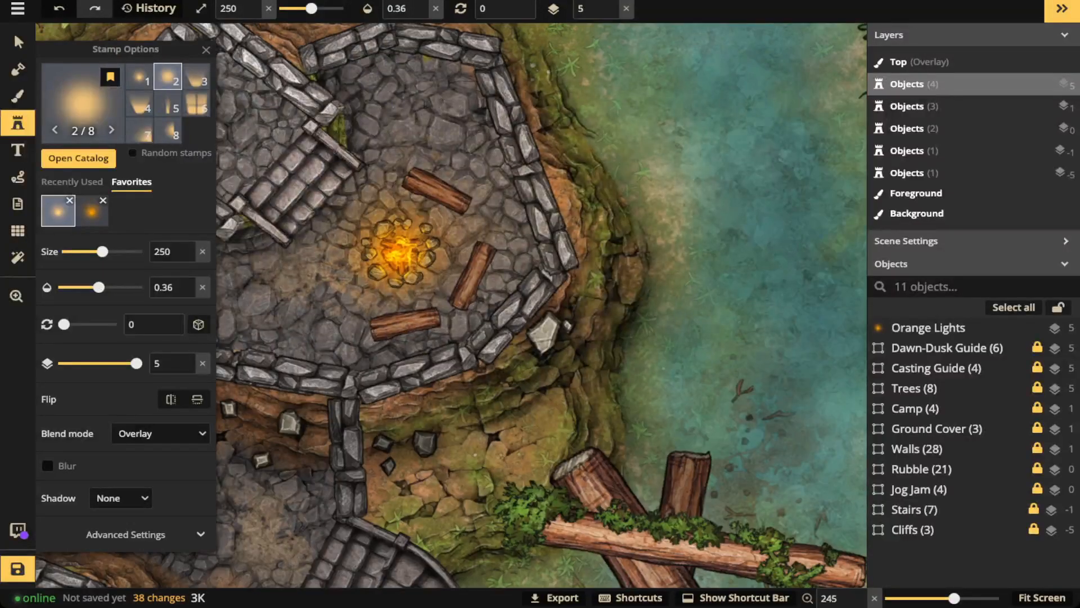
key("bracketright")
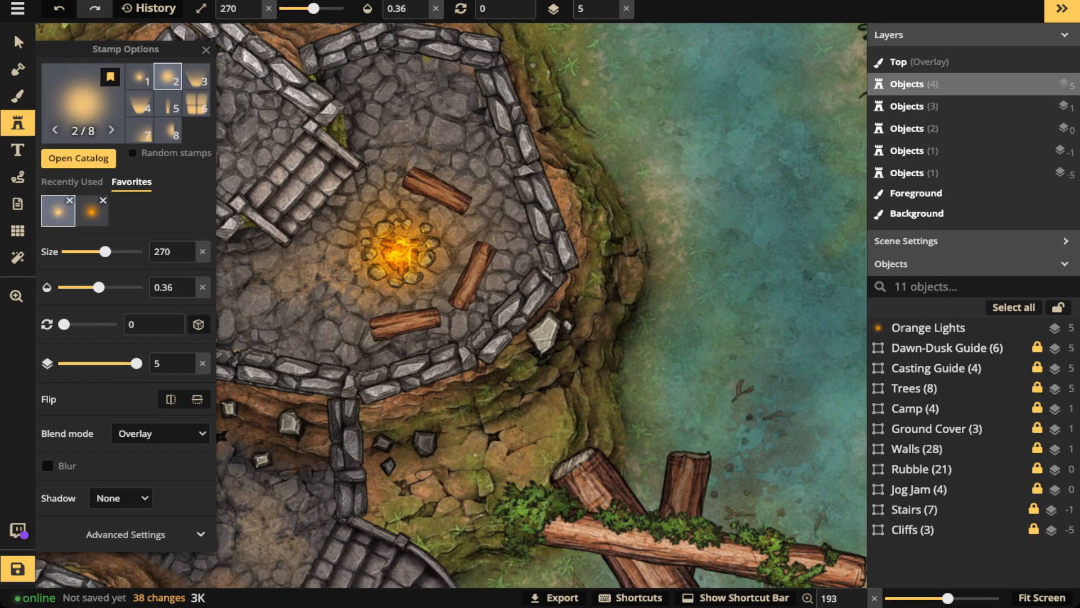
left_click(400, 248)
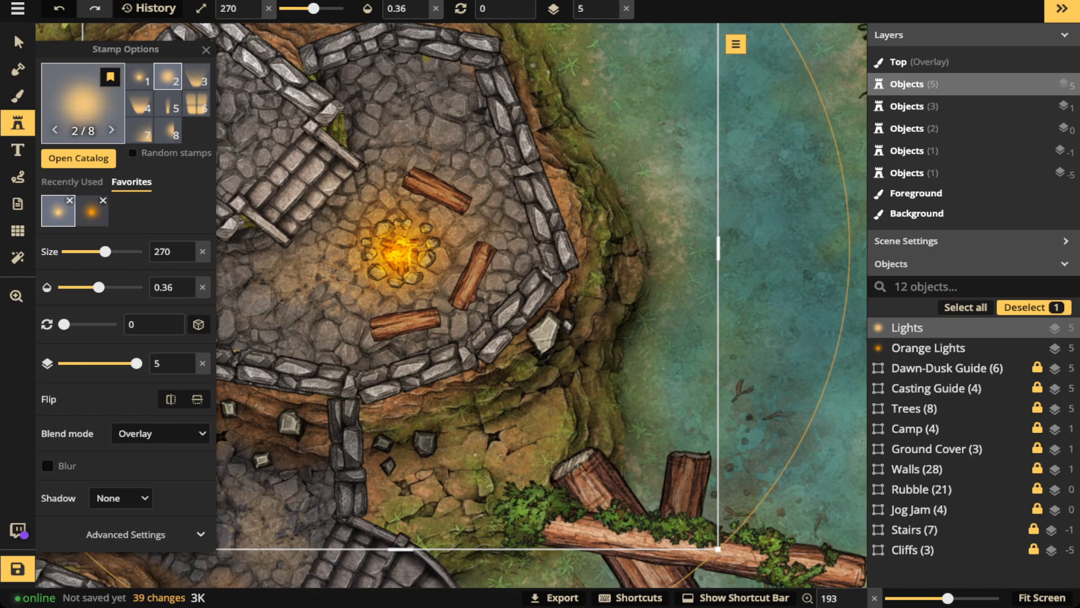
Open the Camp group for editing and set the shadow of the log above the campfire to Object
left_click(18, 42)
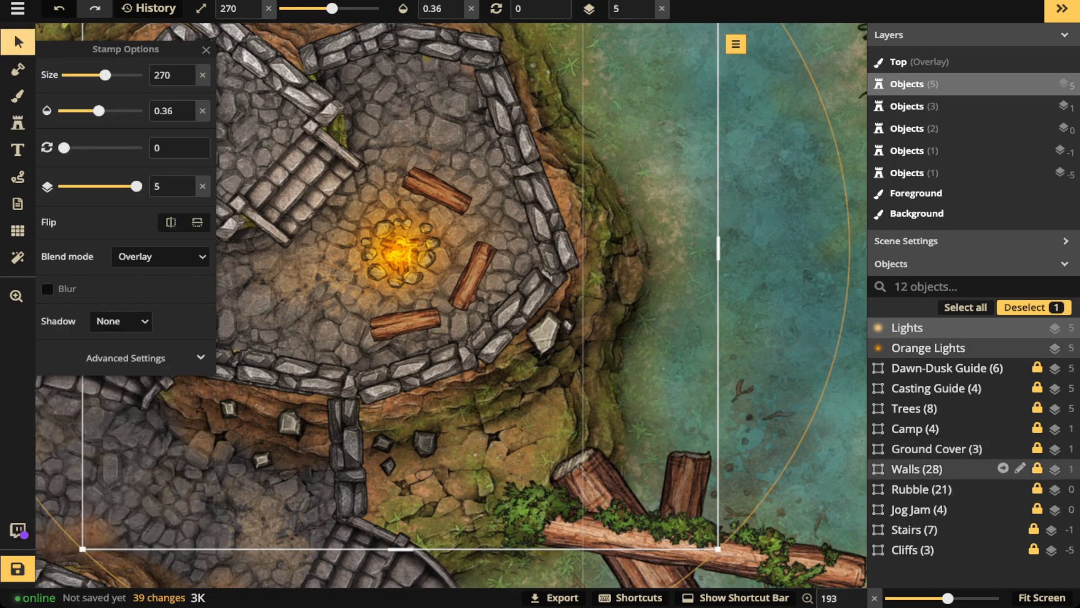
left_click(916, 429)
double_click(438, 192)
left_click(438, 191)
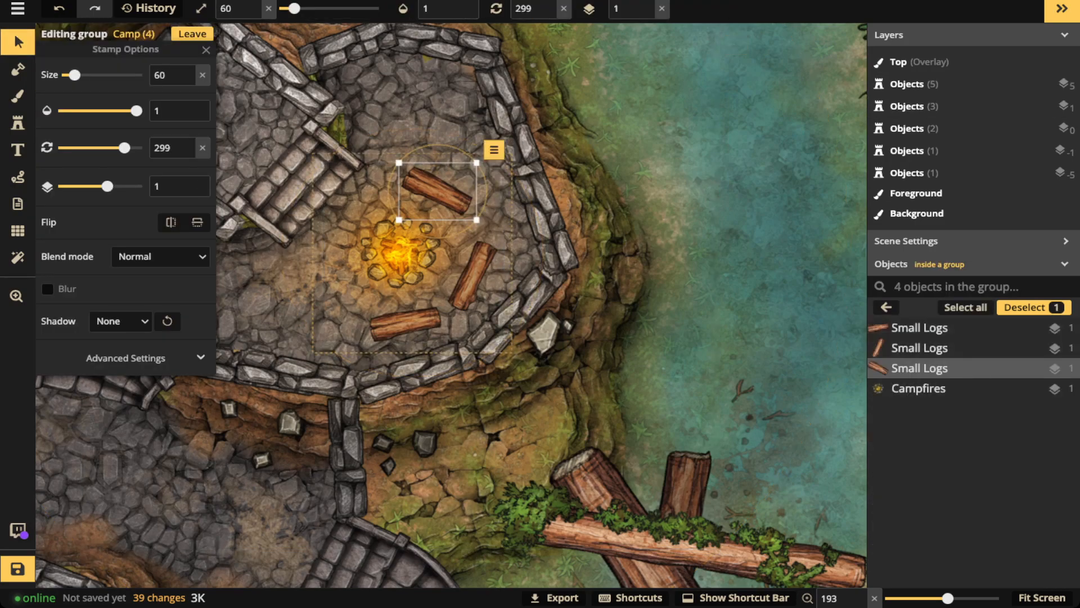
left_click(119, 321)
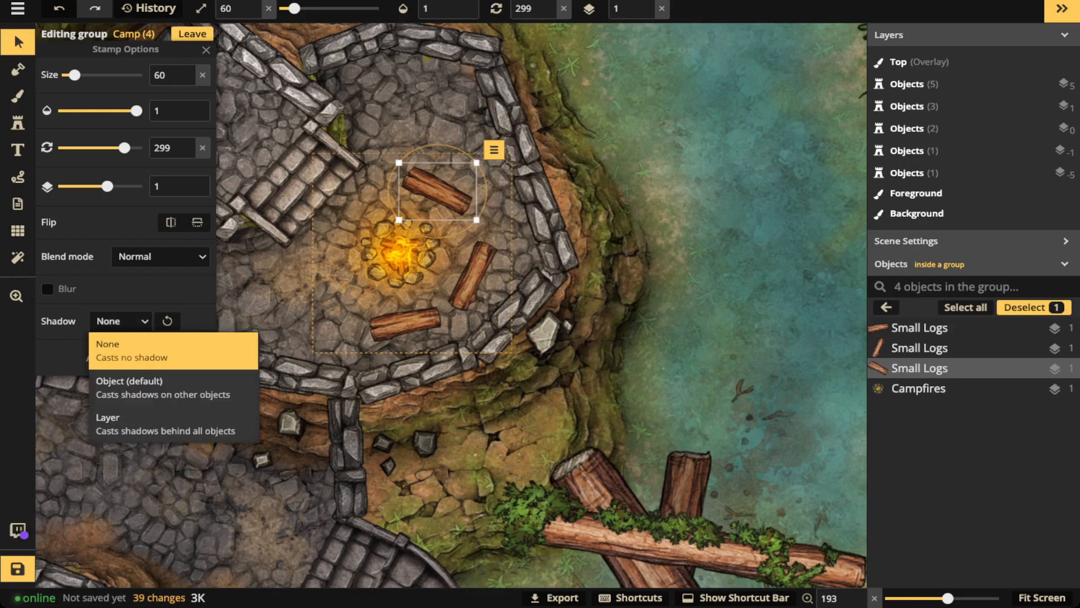
left_click(163, 387)
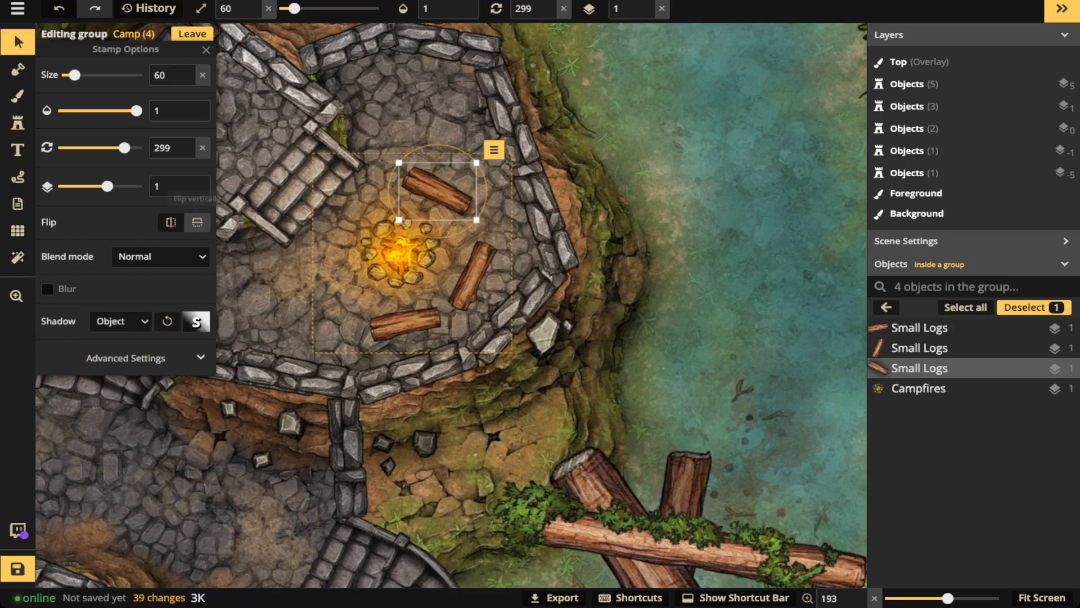
Set the log's shadow to blur 13.2, horizontal offset 6.1, vertical offset -9 and intensity 1.58
left_click(195, 321)
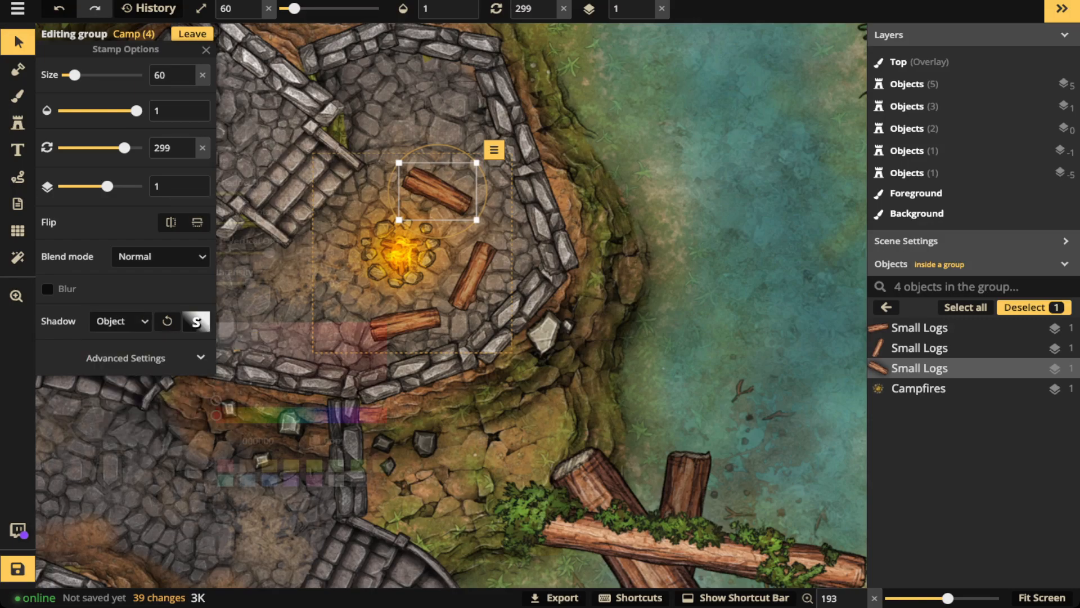
key("space")
left_click_drag(506, 315, 611, 308)
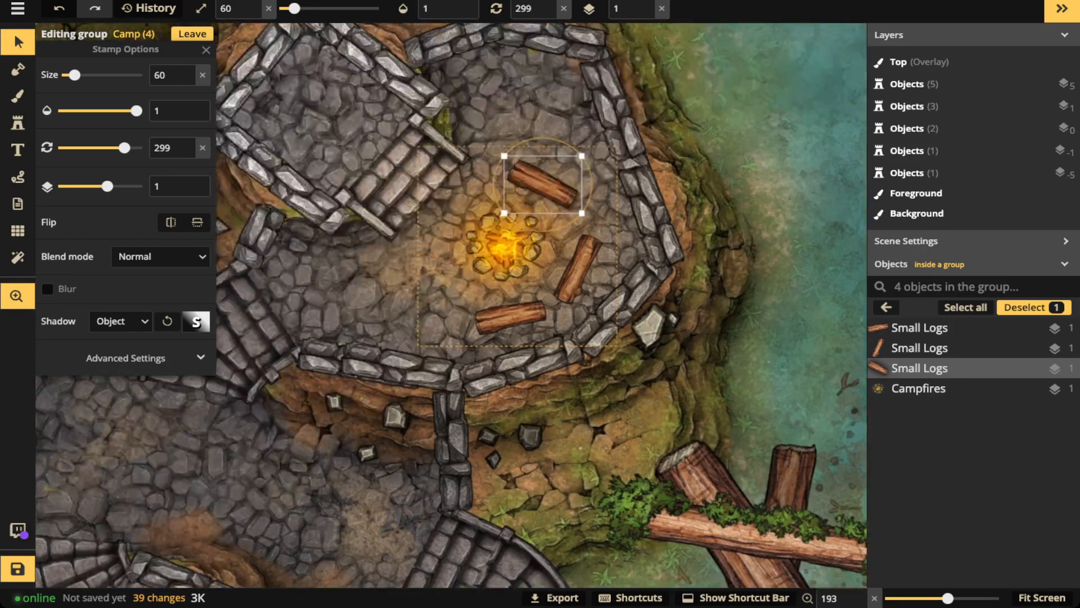
left_click(196, 321)
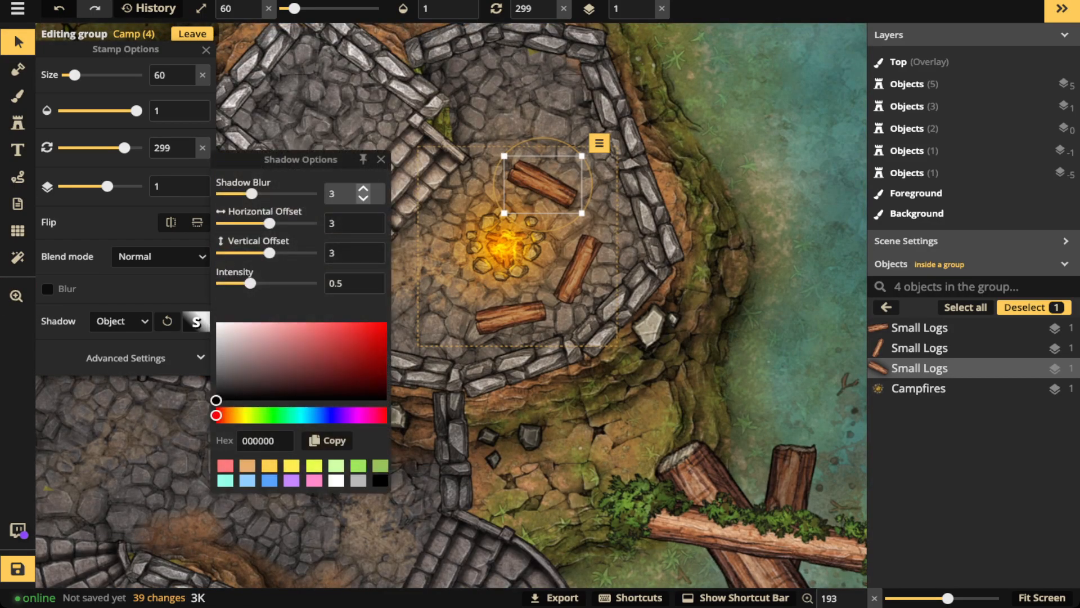
left_click_drag(251, 193, 267, 194)
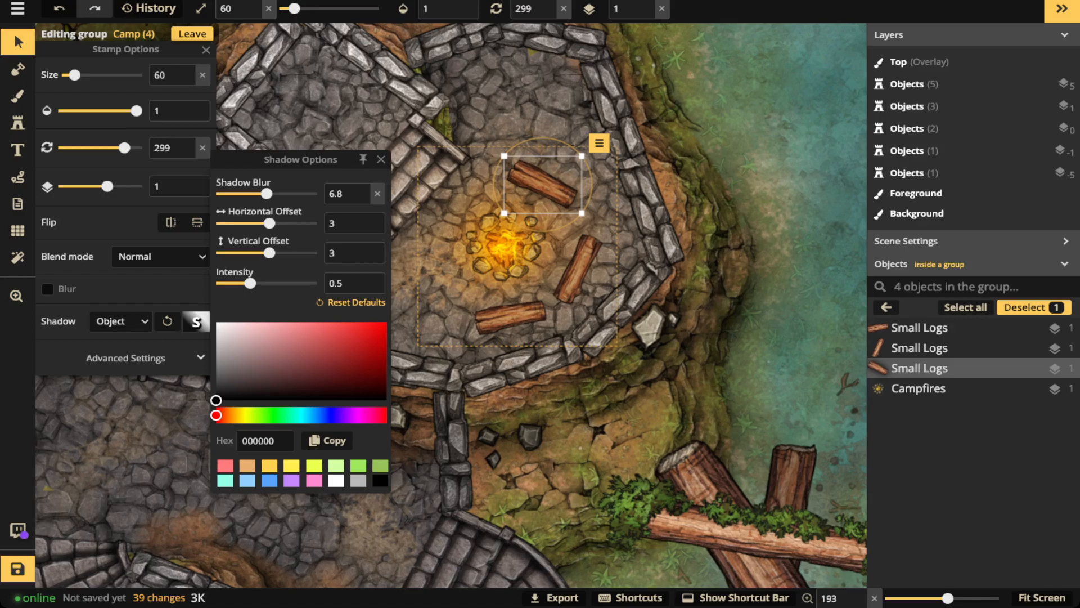
left_click_drag(250, 283, 272, 283)
left_click_drag(267, 194, 273, 222)
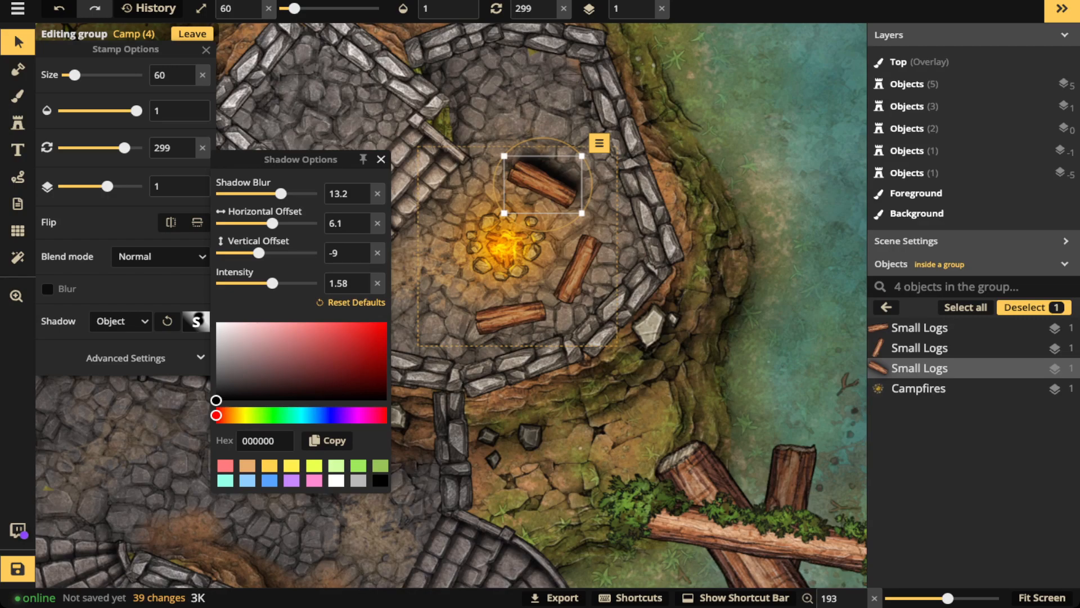
Set the log's shadow to None and leave the Camp group
left_click(121, 321)
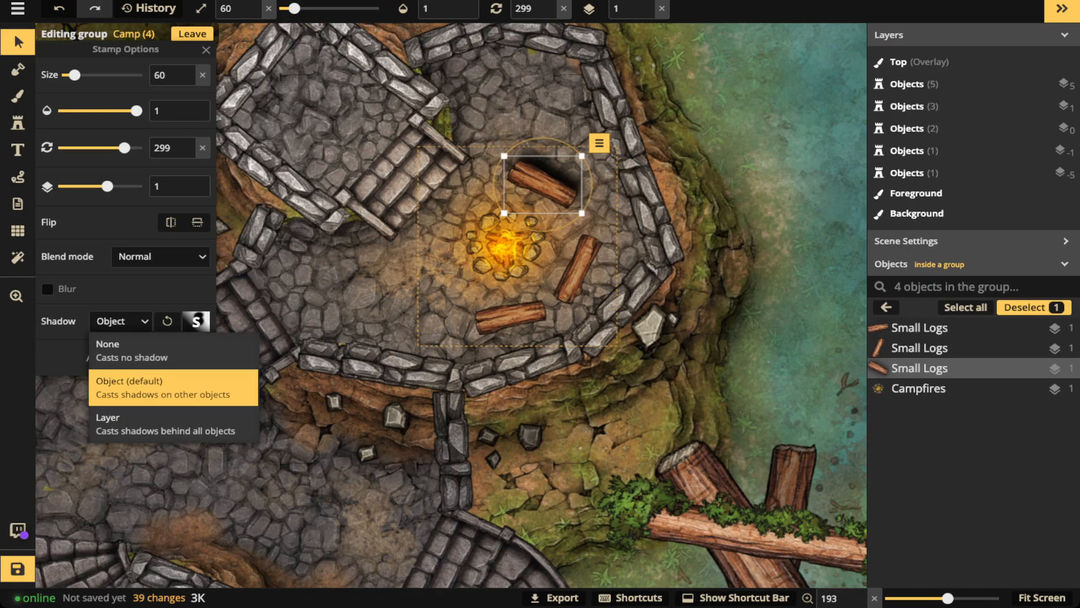
left_click(206, 50)
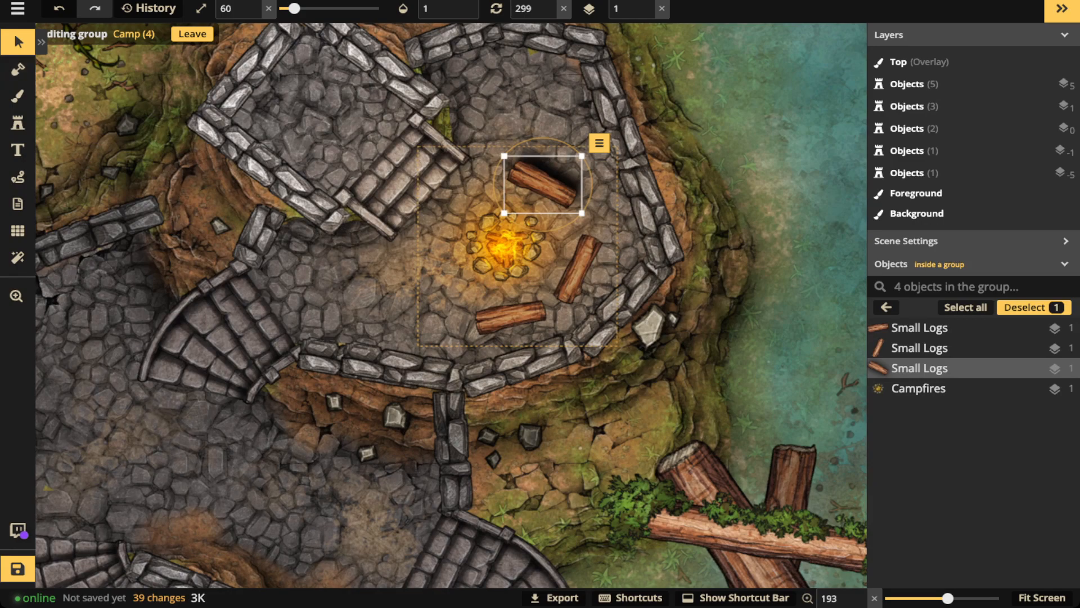
left_click(41, 42)
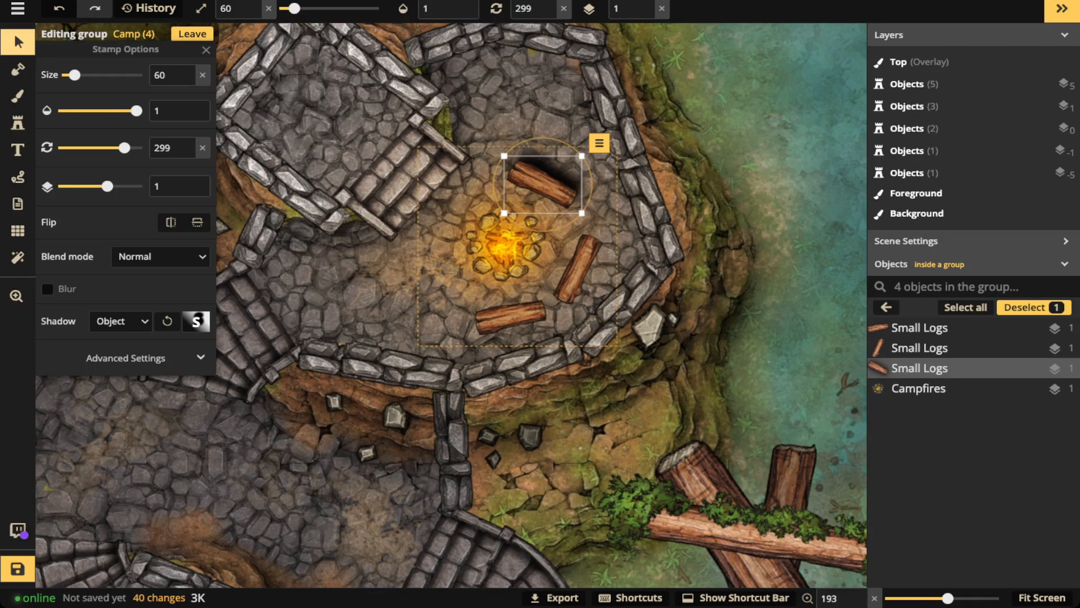
left_click(120, 321)
left_click(132, 350)
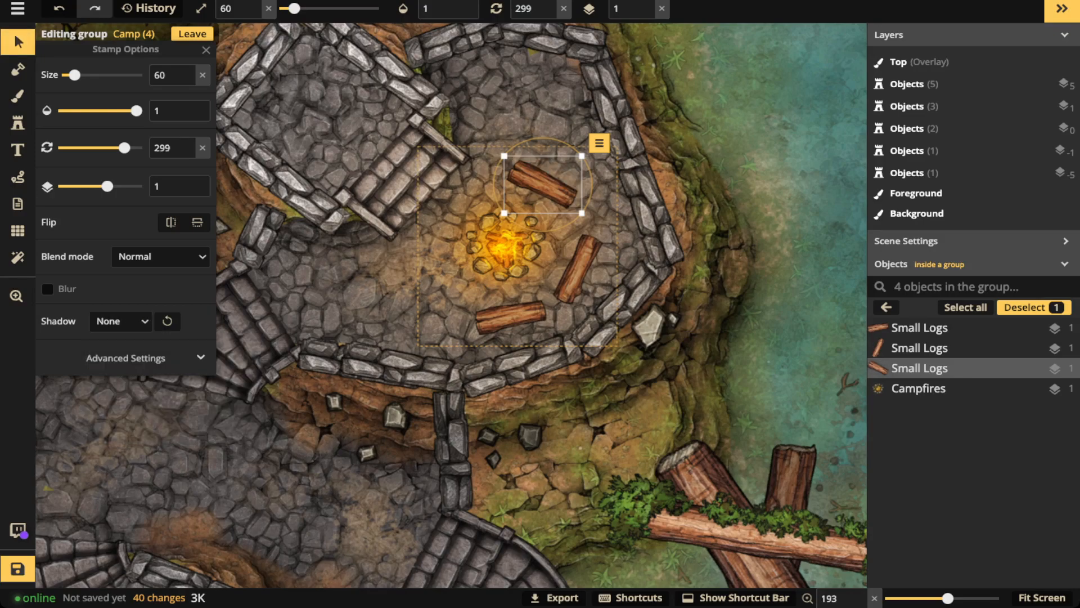
left_click(505, 248)
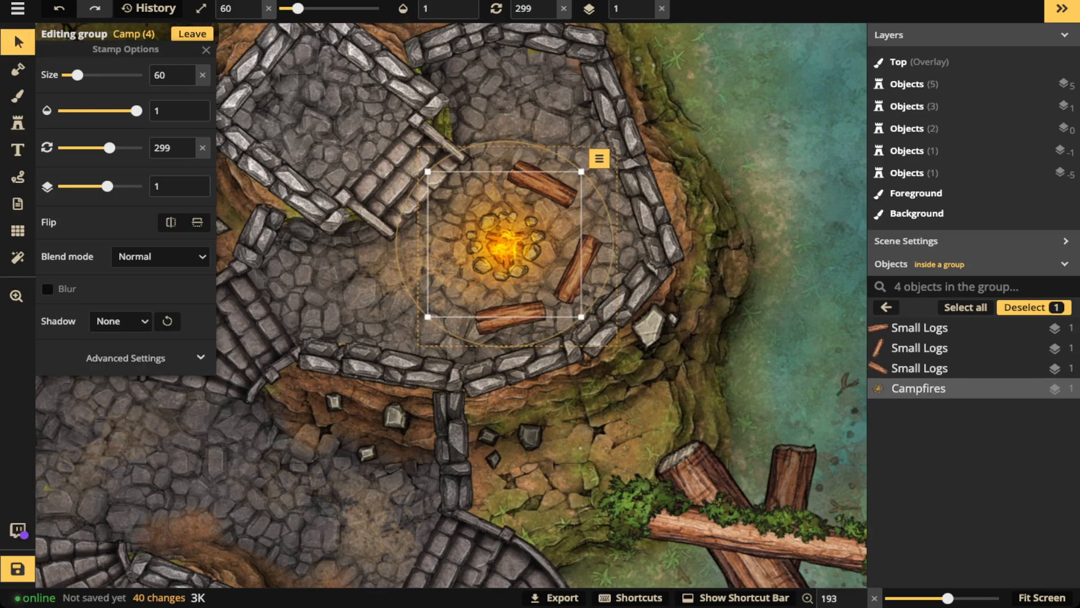
key("Escape")
key("Escape")
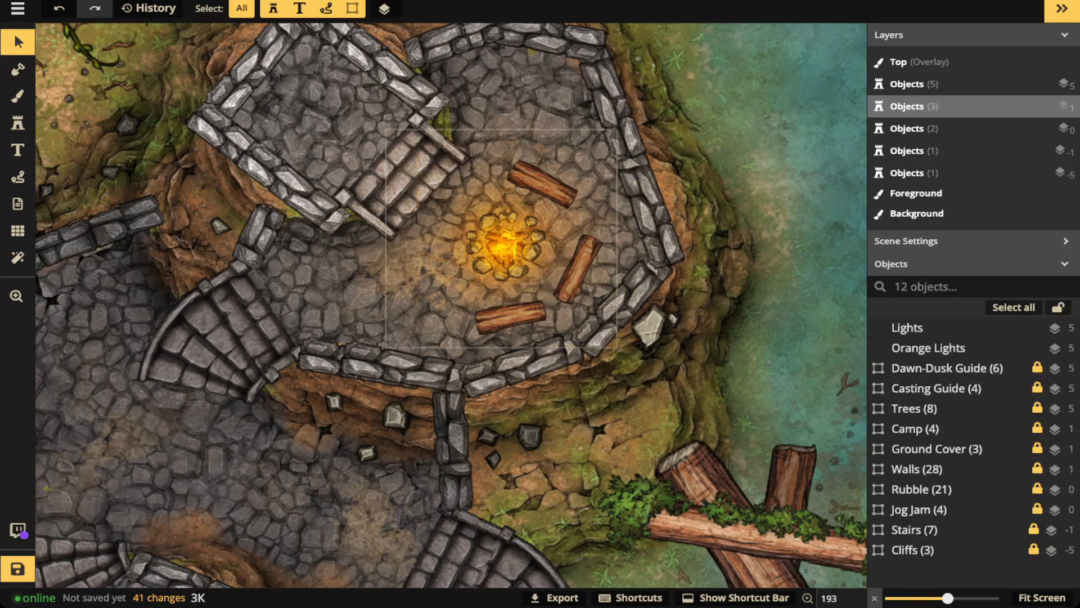
Delete the Orange Lights and Lights stamps from the campfire
left_click(504, 247)
key("Delete")
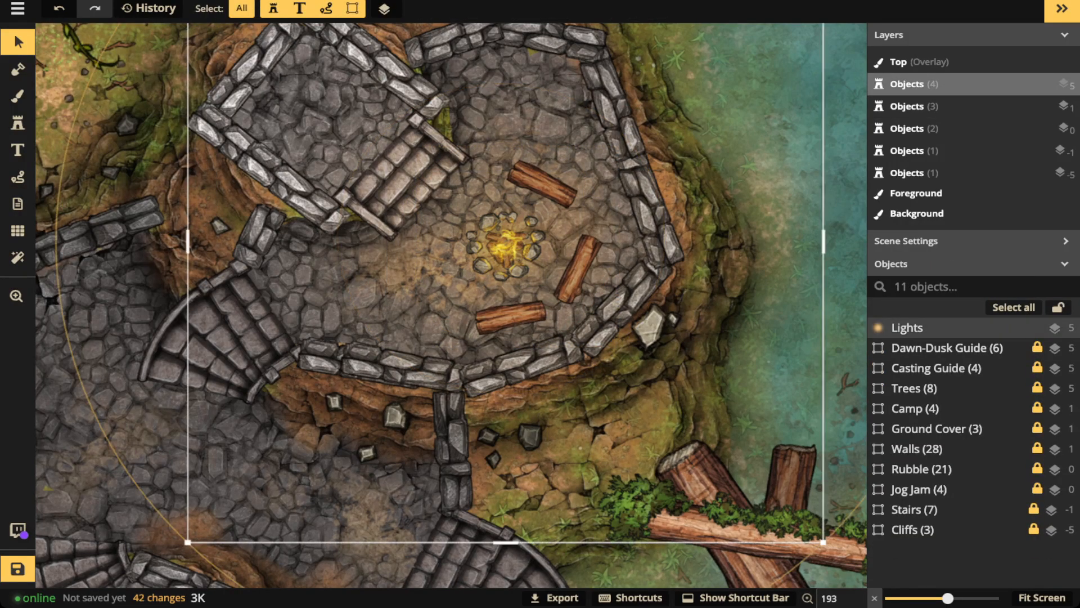
left_click(504, 247)
key("Delete")
scroll(450, 304, "down", 5)
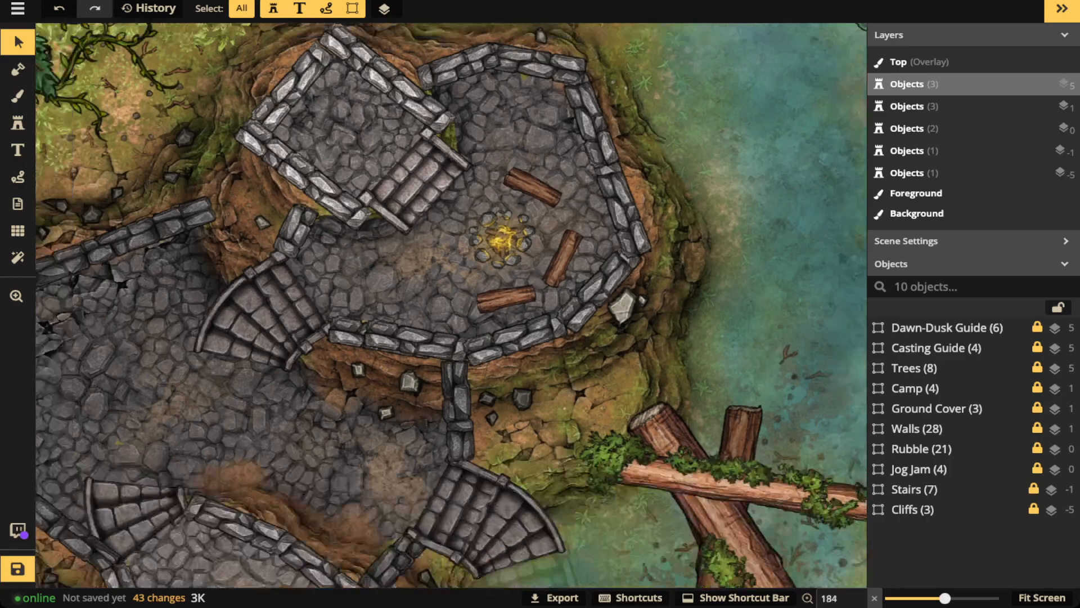
Set up a free-draw path with a solid line style, opacity 1 and width 5
scroll(465, 193, "down", 4)
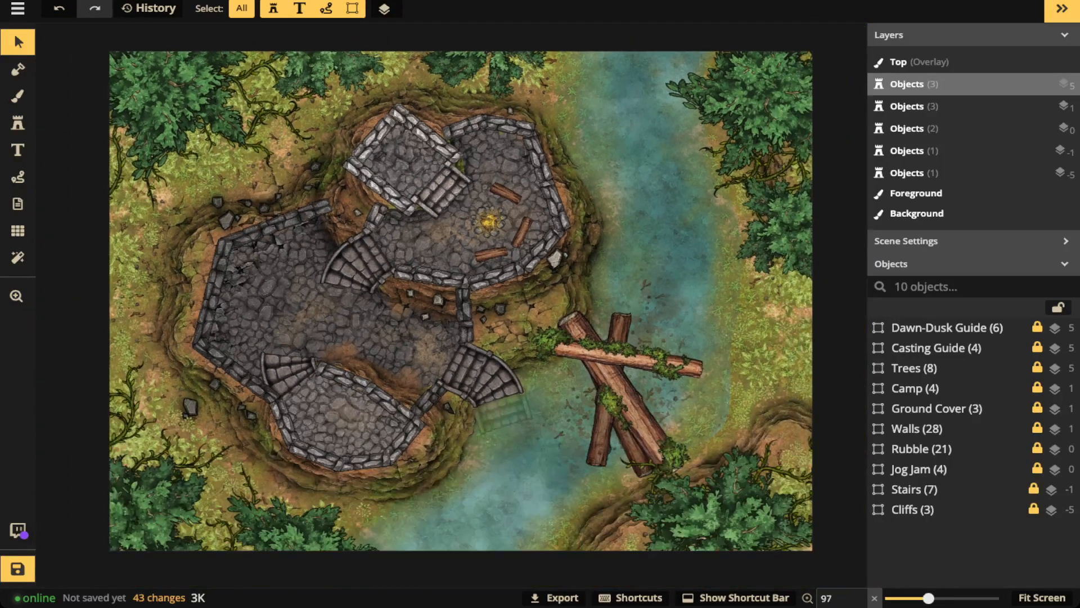
key("space")
left_click_drag(465, 194, 442, 194)
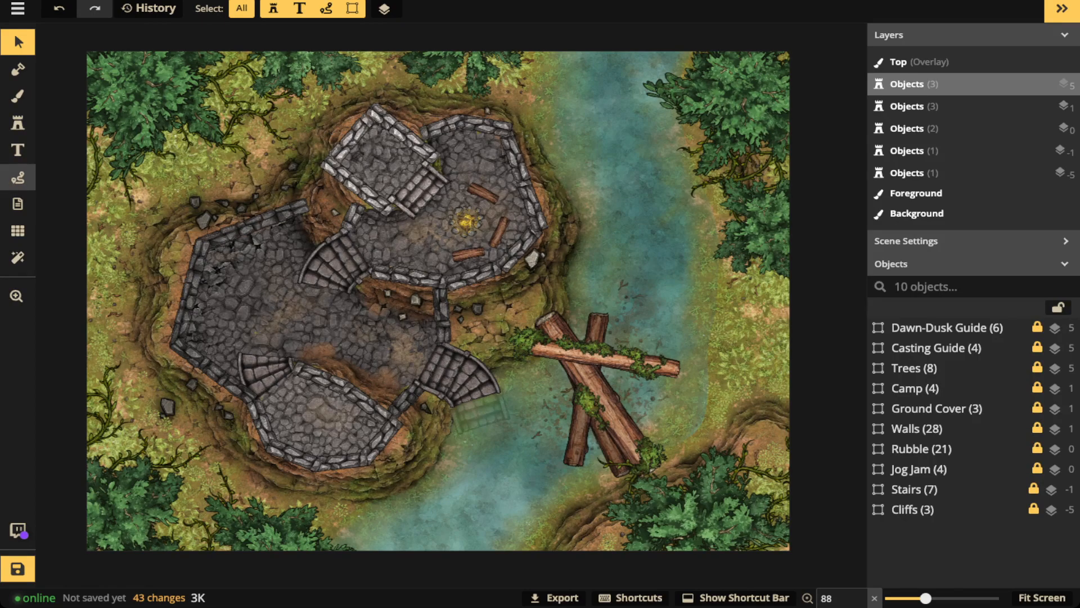
left_click(17, 177)
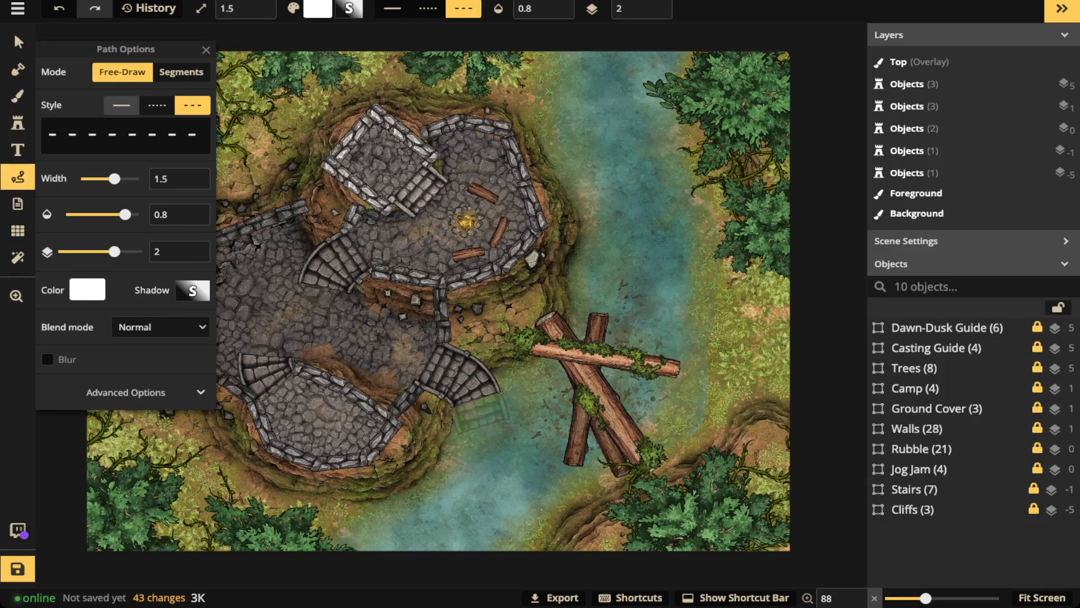
left_click(121, 104)
left_click(87, 289)
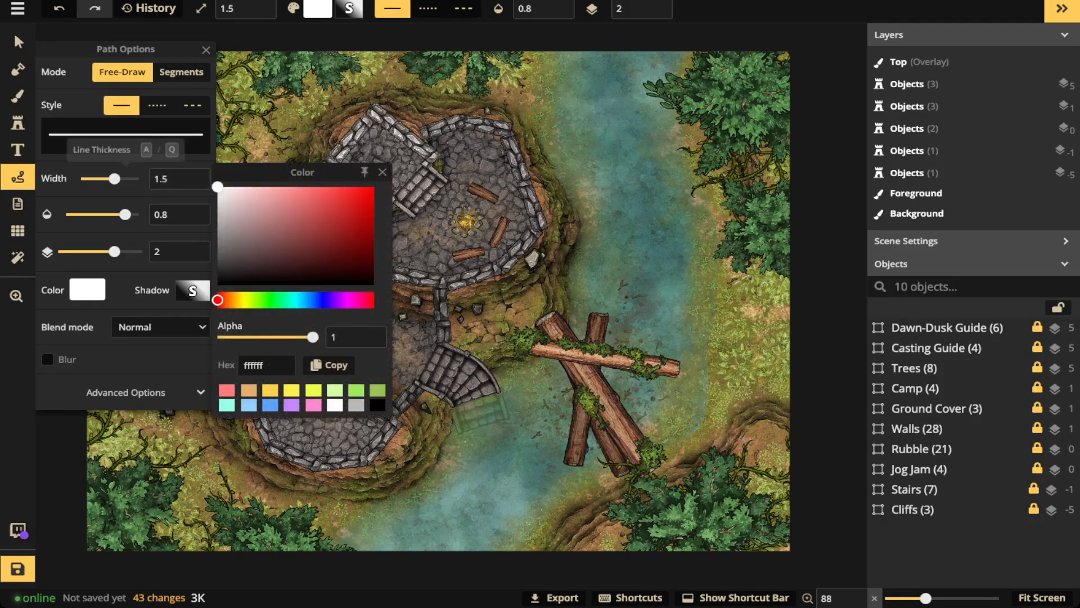
left_click(126, 194)
left_click(202, 210)
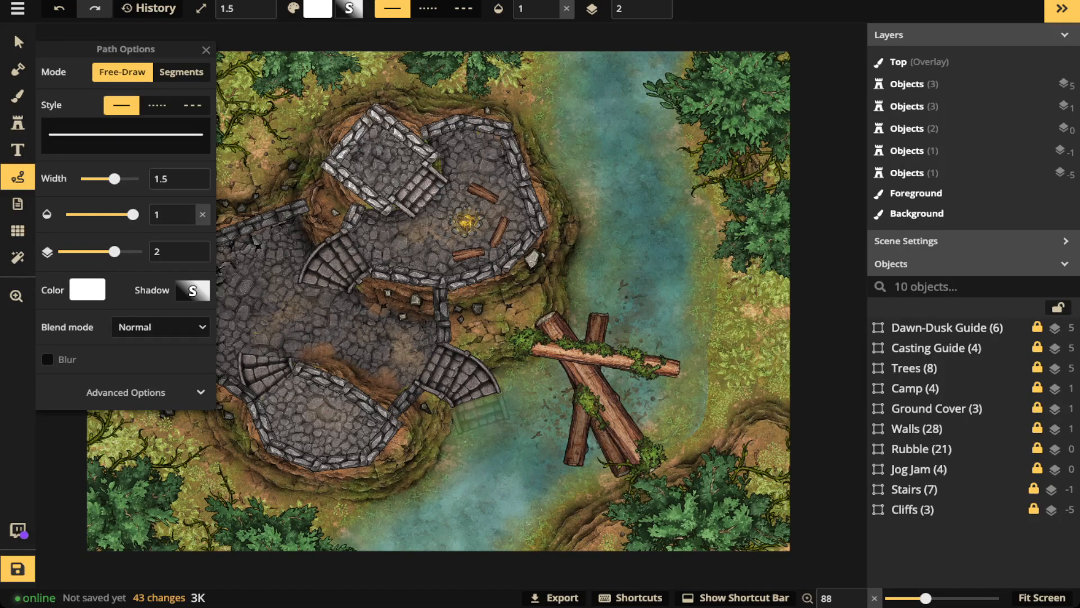
double_click(168, 179)
type("5")
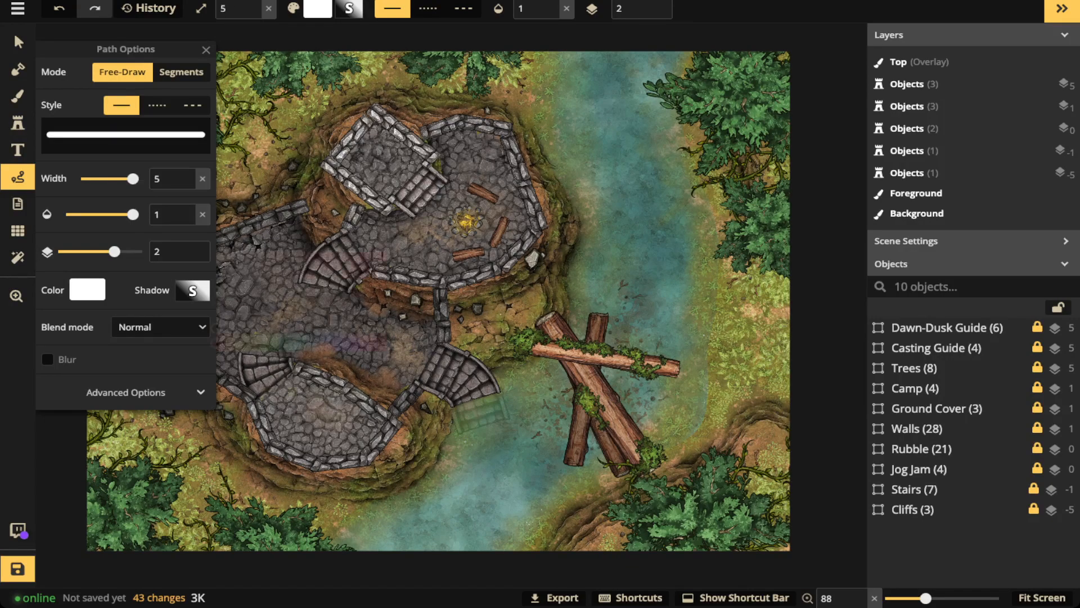
Set the path's shadow blur to 0 and lower the shadow intensity to its minimum
left_click(193, 291)
left_click_drag(260, 203, 222, 203)
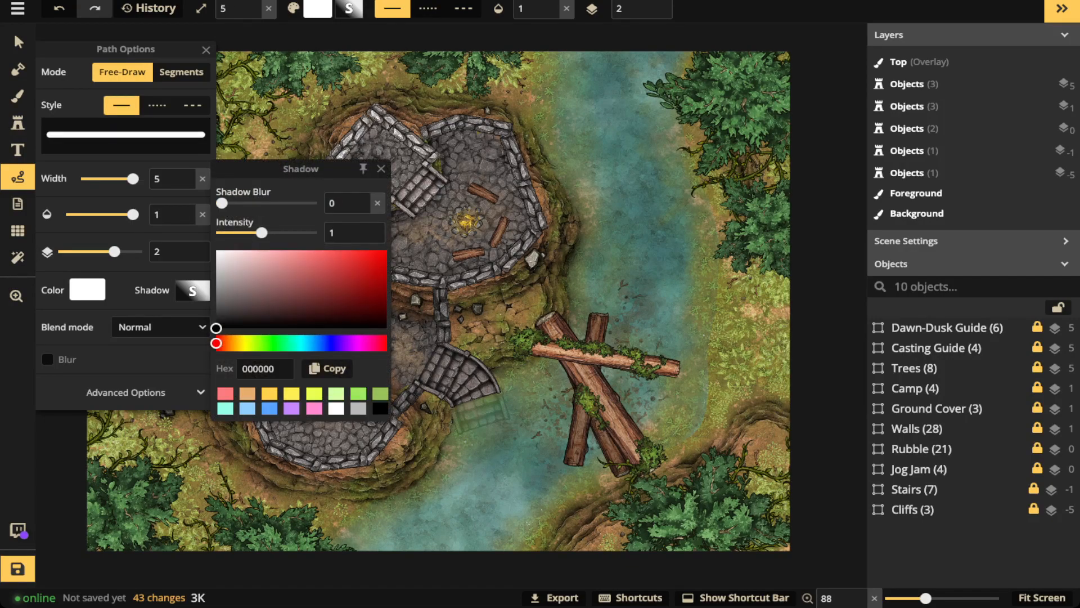
left_click_drag(262, 233, 221, 233)
left_click(381, 169)
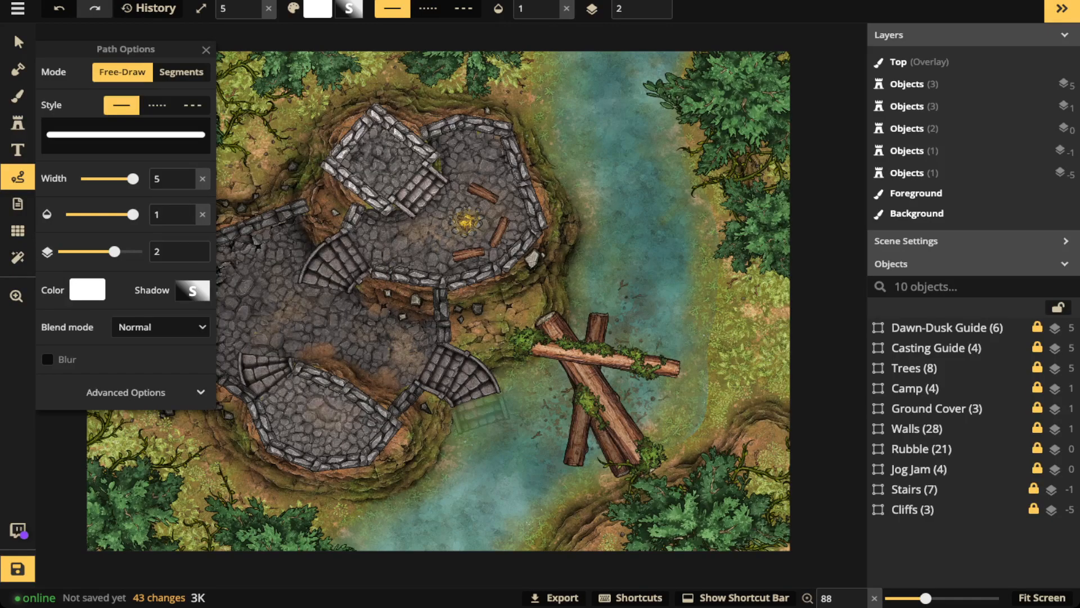
Set the path's layer to 5 and draw a white zigzag shaped like an N over the trees in the map's upper-left corner
left_click(206, 50)
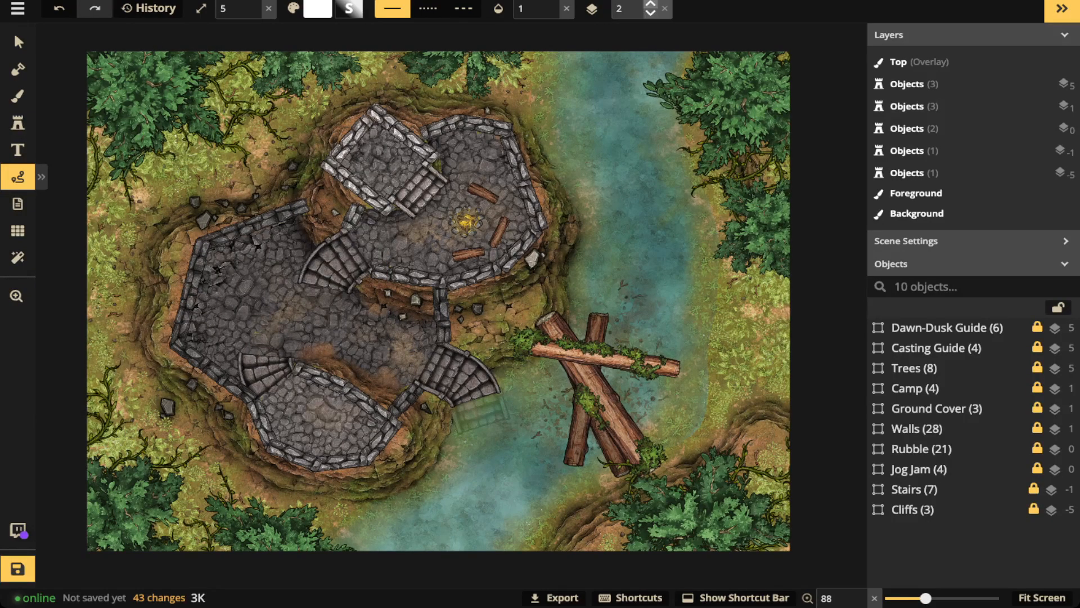
left_click(651, 4)
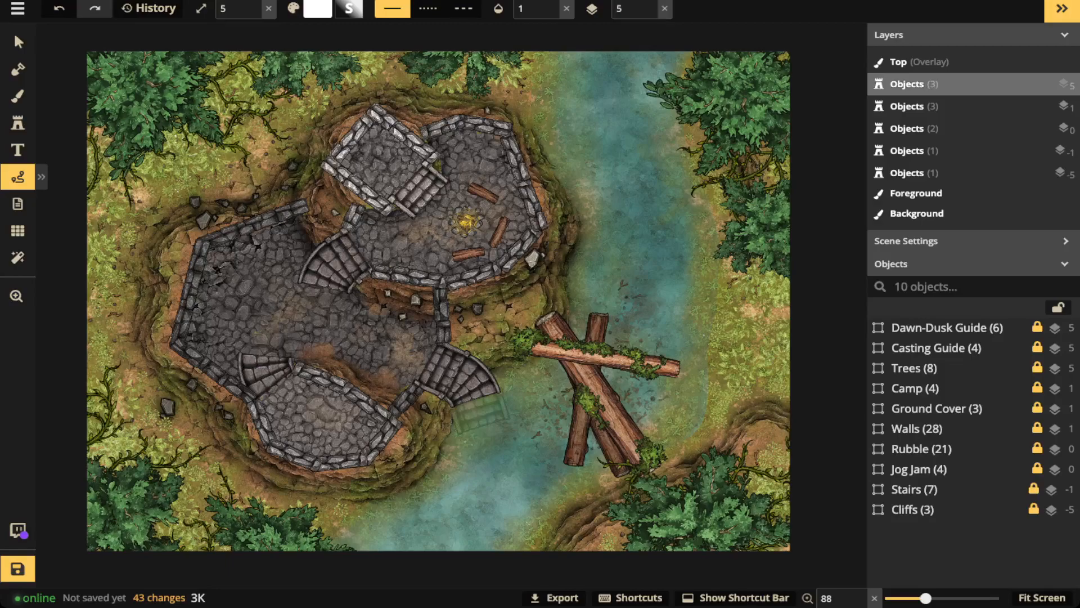
mouse_move(165, 167)
left_mouse_down()
mouse_move(123, 107)
mouse_move(195, 139)
mouse_move(154, 80)
left_mouse_up()
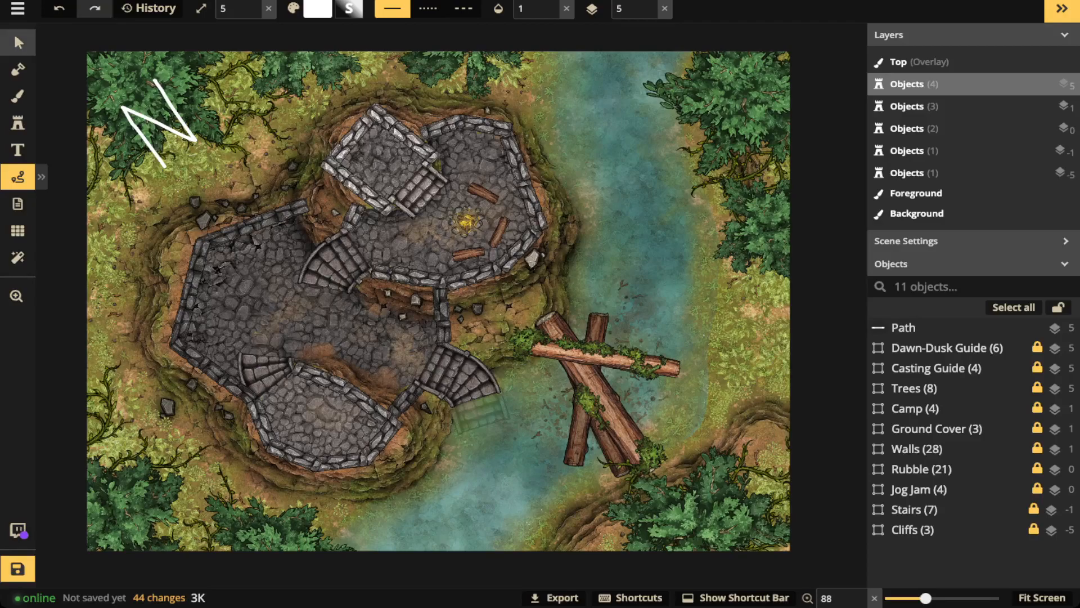
Move the hand-drawn N from the upper-left trees onto the upper river and rotate it slightly
left_click(18, 42)
left_click(147, 118)
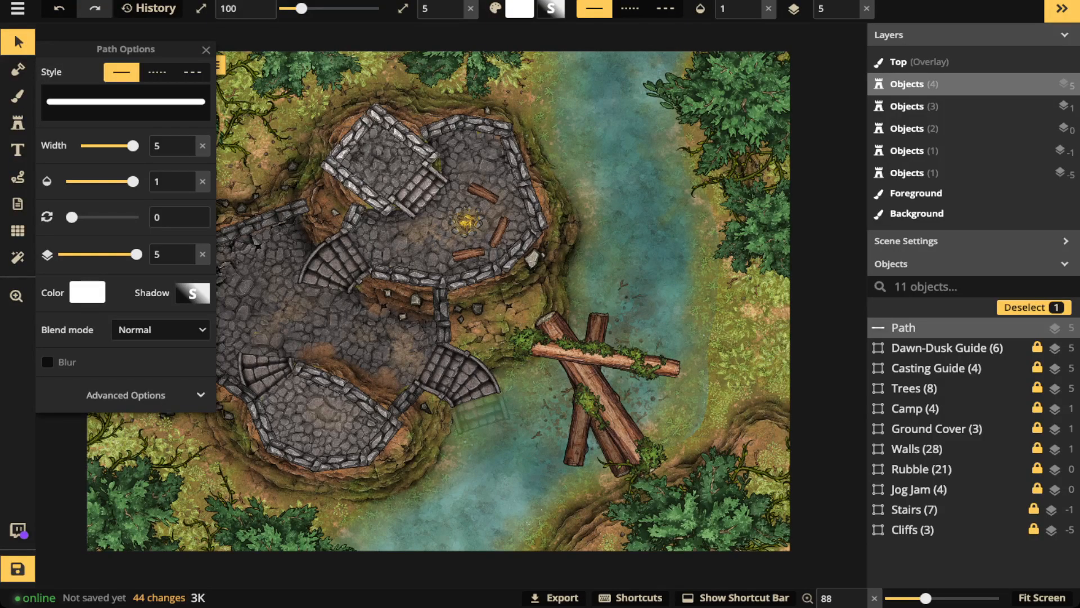
left_click(206, 50)
left_click_drag(160, 123, 602, 120)
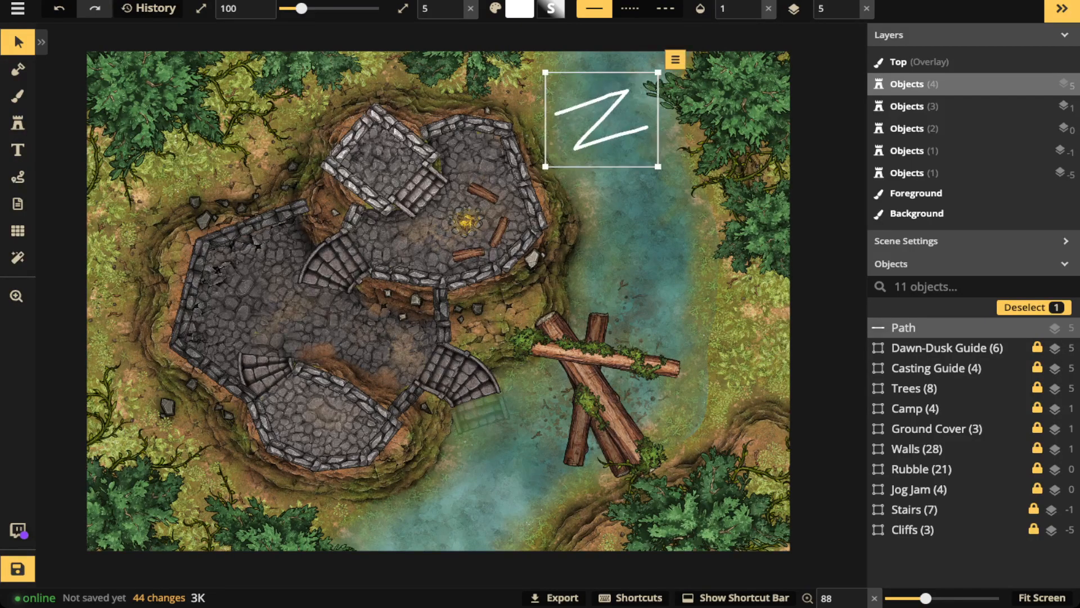
left_click_drag(661, 135, 663, 120)
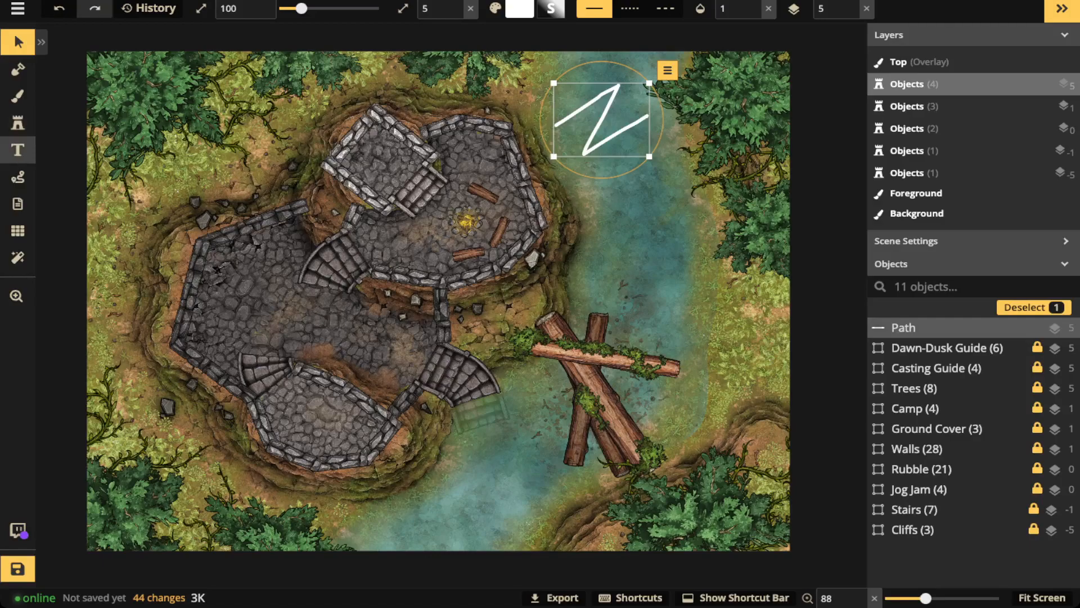
left_click(18, 150)
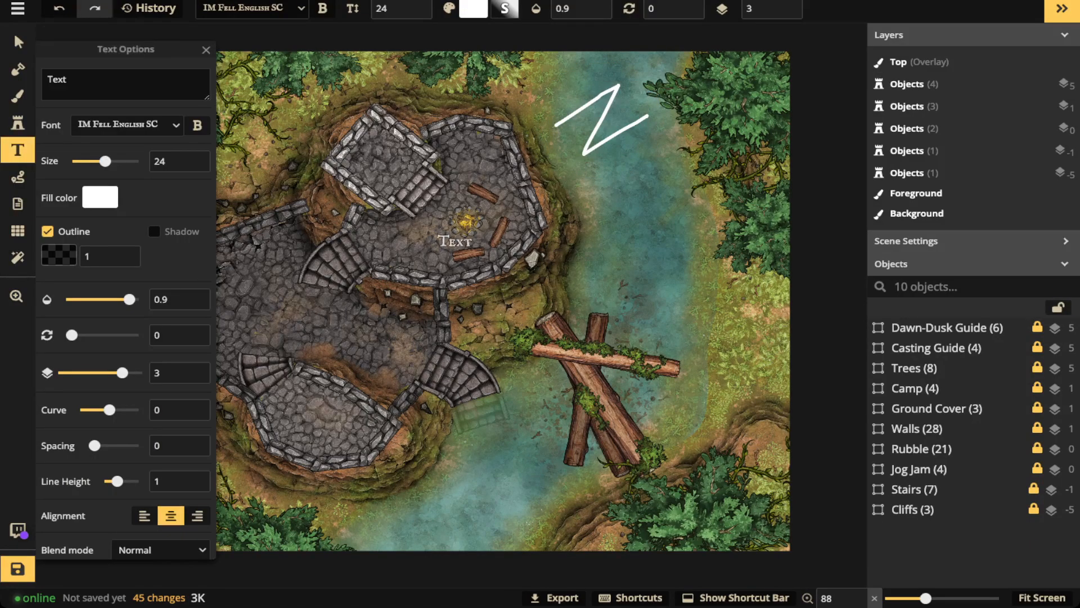
left_click(161, 100)
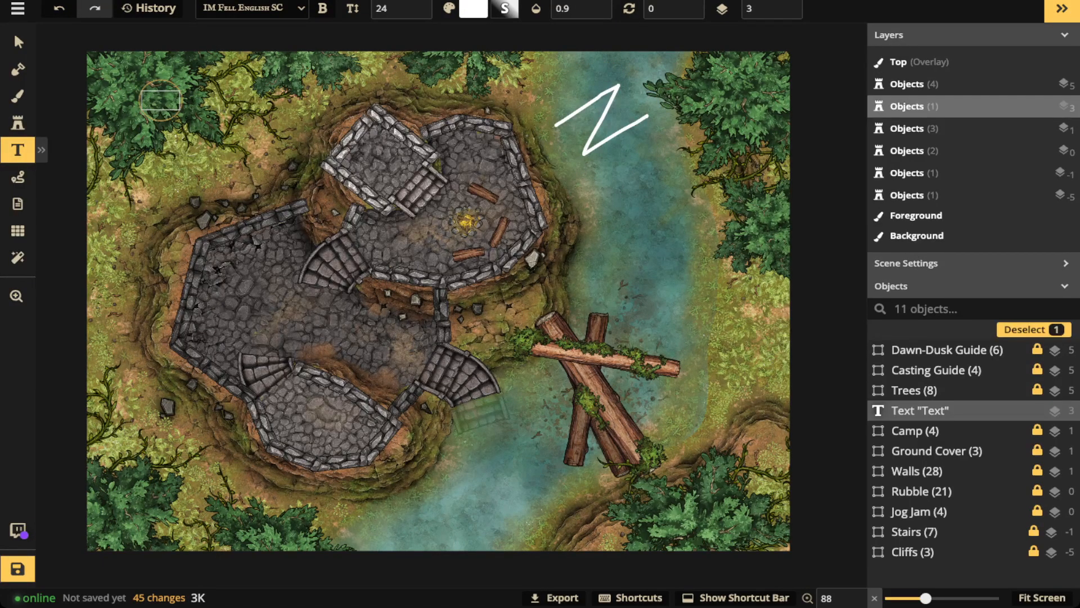
key("Delete")
Free-draw a white W over the upper-left trees, an E by the lower river and an S in the lower-left corner of the map
left_click(17, 176)
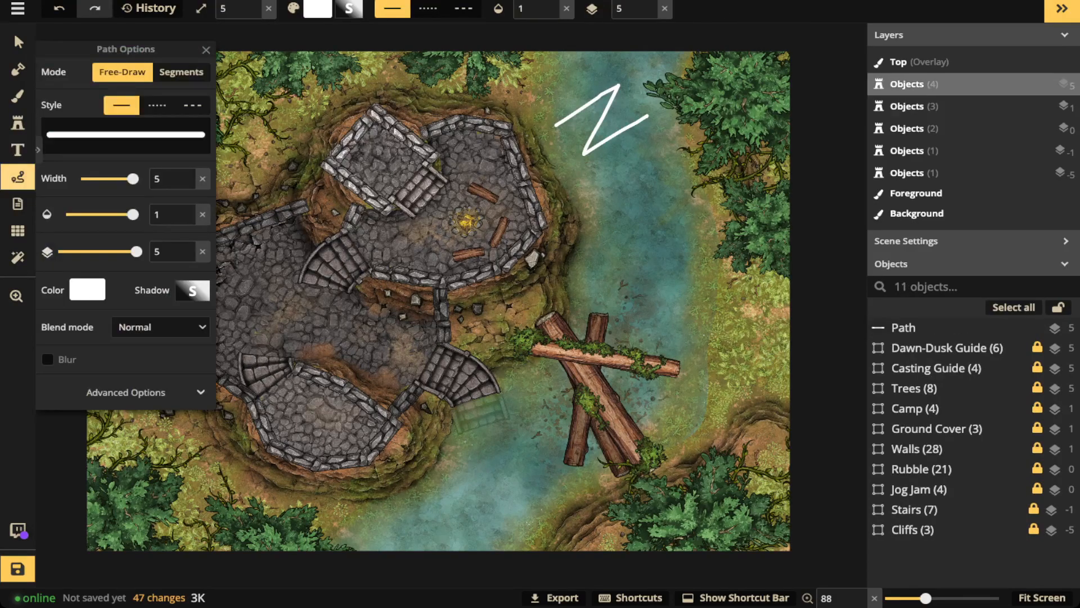
mouse_move(176, 76)
left_mouse_down()
mouse_move(142, 127)
mouse_move(170, 133)
mouse_move(154, 165)
mouse_move(217, 128)
left_mouse_up()
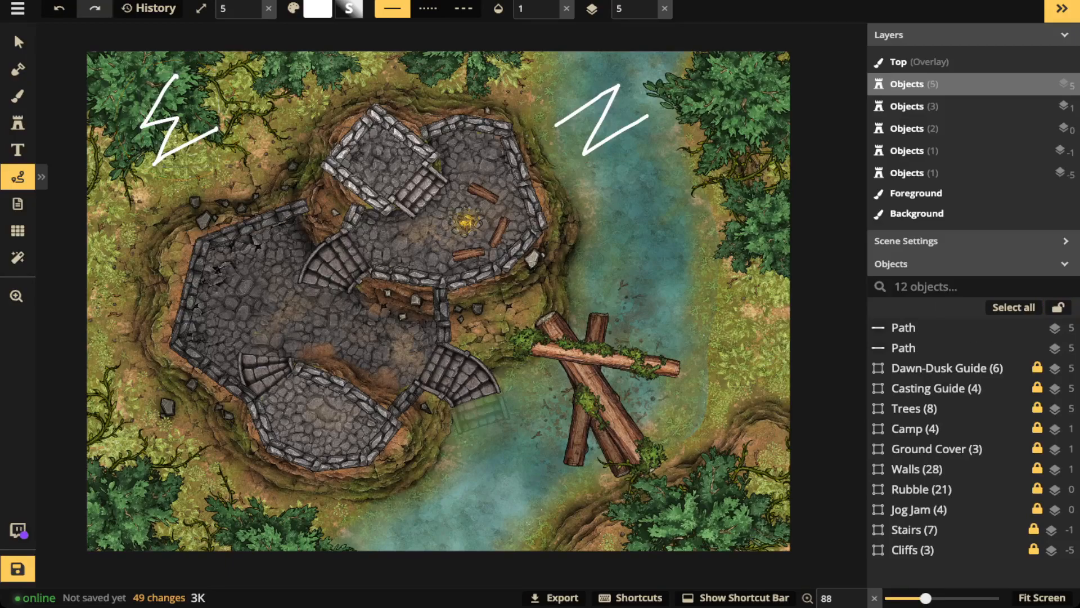
mouse_move(557, 426)
left_mouse_down()
mouse_move(518, 471)
mouse_move(557, 429)
mouse_move(563, 465)
mouse_move(543, 486)
left_mouse_up()
mouse_move(191, 471)
left_mouse_down()
mouse_move(162, 460)
mouse_move(147, 480)
mouse_move(168, 499)
mouse_move(150, 521)
mouse_move(127, 510)
left_mouse_up()
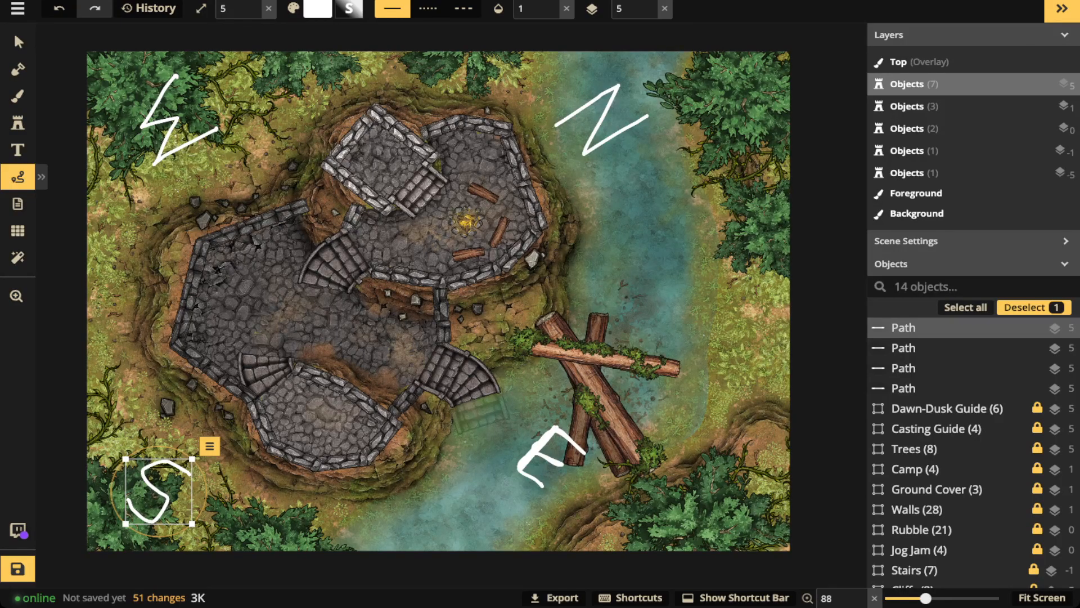
Reveal the Dawn-Dusk Guide group by setting its opacity to 1
left_click(18, 42)
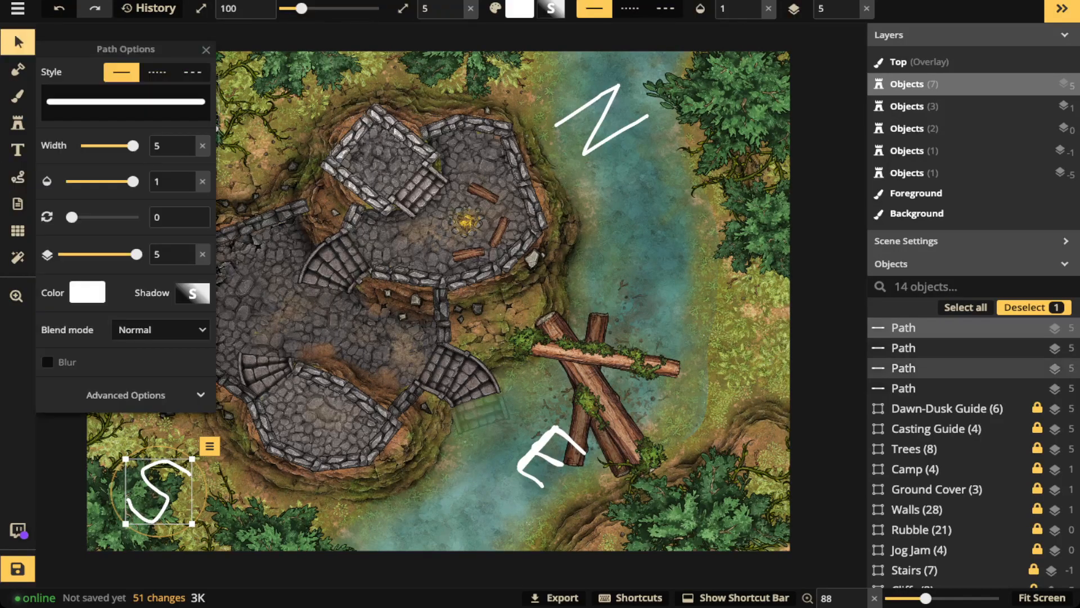
left_click(947, 409)
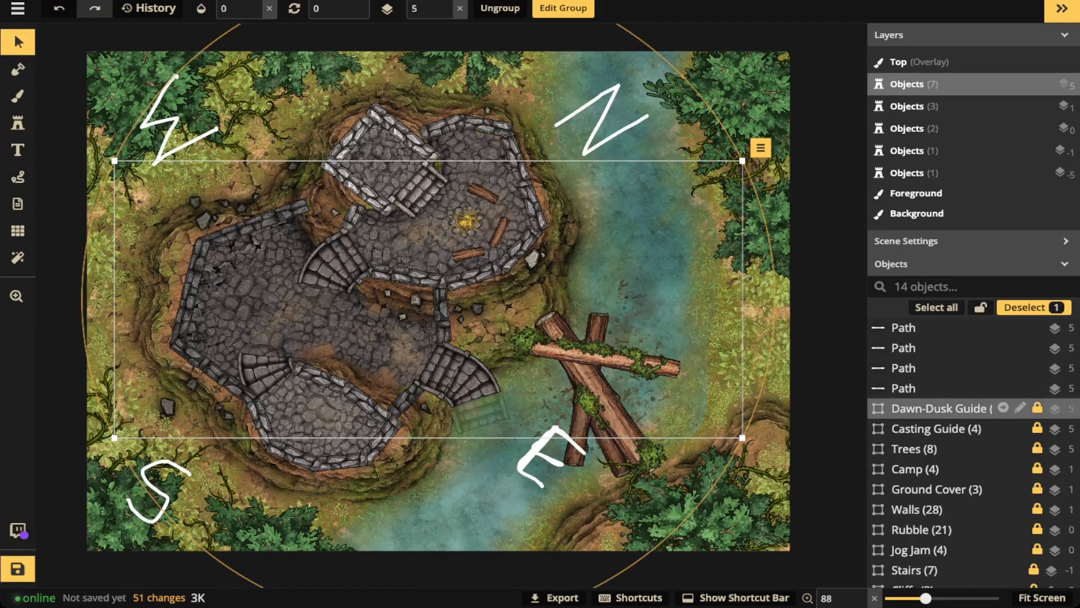
left_click(269, 9)
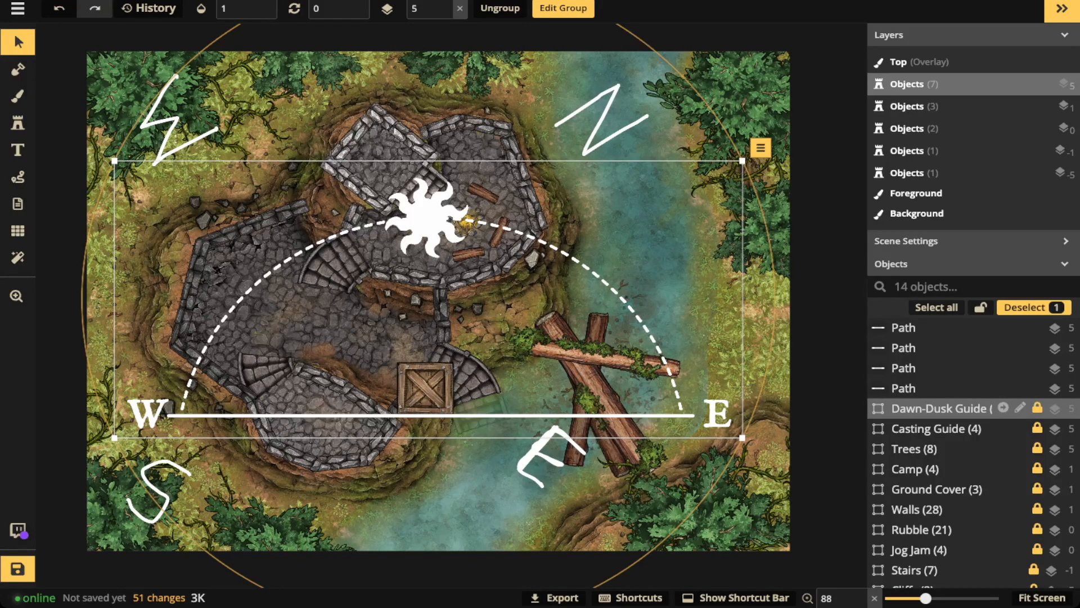
Inside the Dawn-Dusk Guide group, move the sun sculpture down the dashed arc towards the west
left_click(1003, 408)
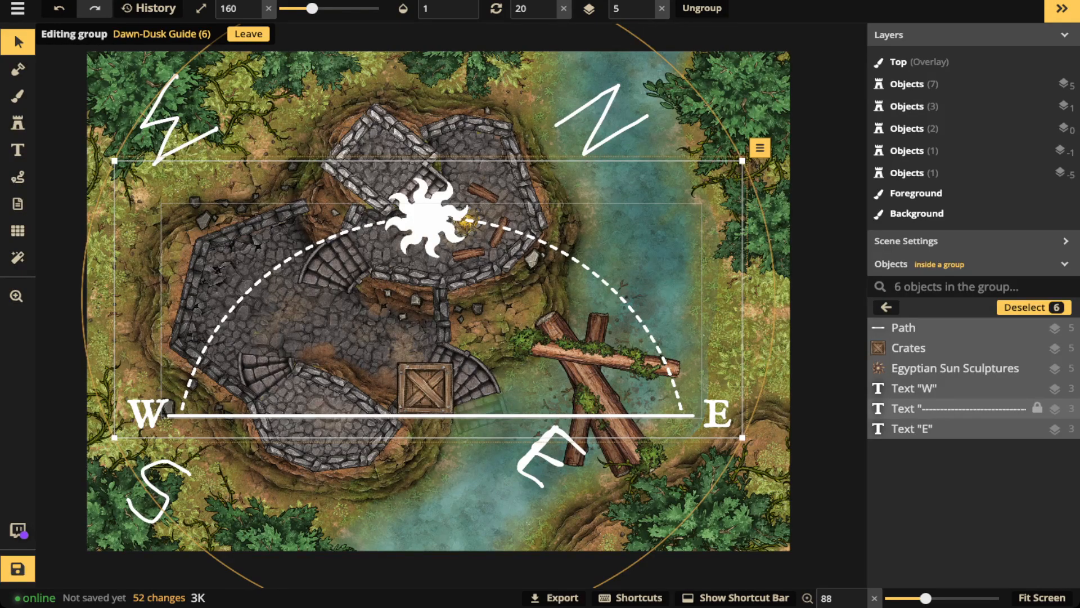
left_click(976, 369)
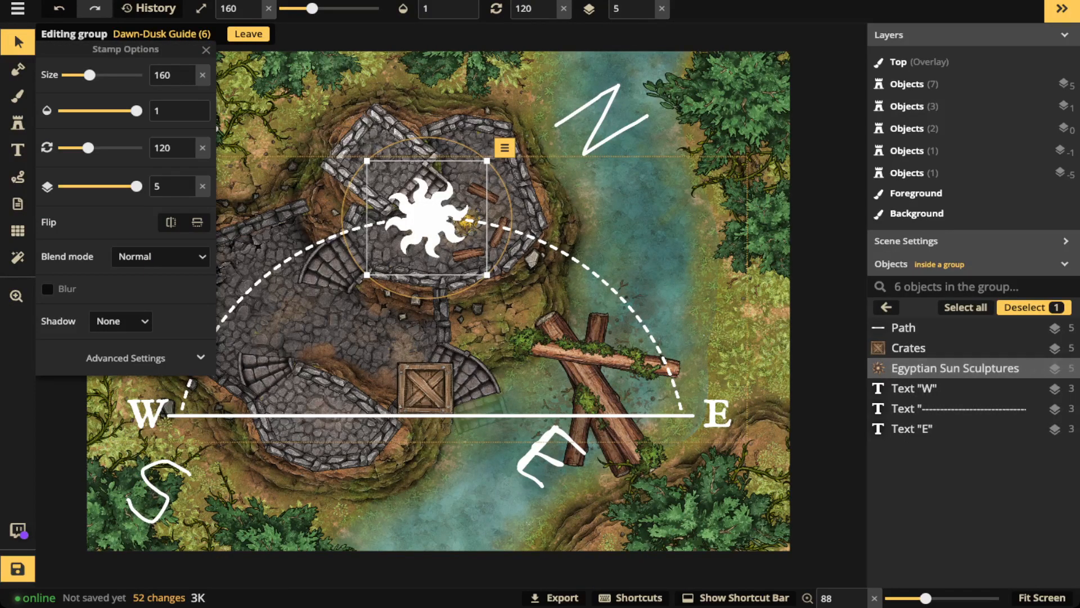
mouse_move(427, 219)
left_mouse_down()
mouse_move(346, 226)
mouse_move(276, 266)
mouse_move(273, 288)
mouse_move(256, 284)
left_mouse_up()
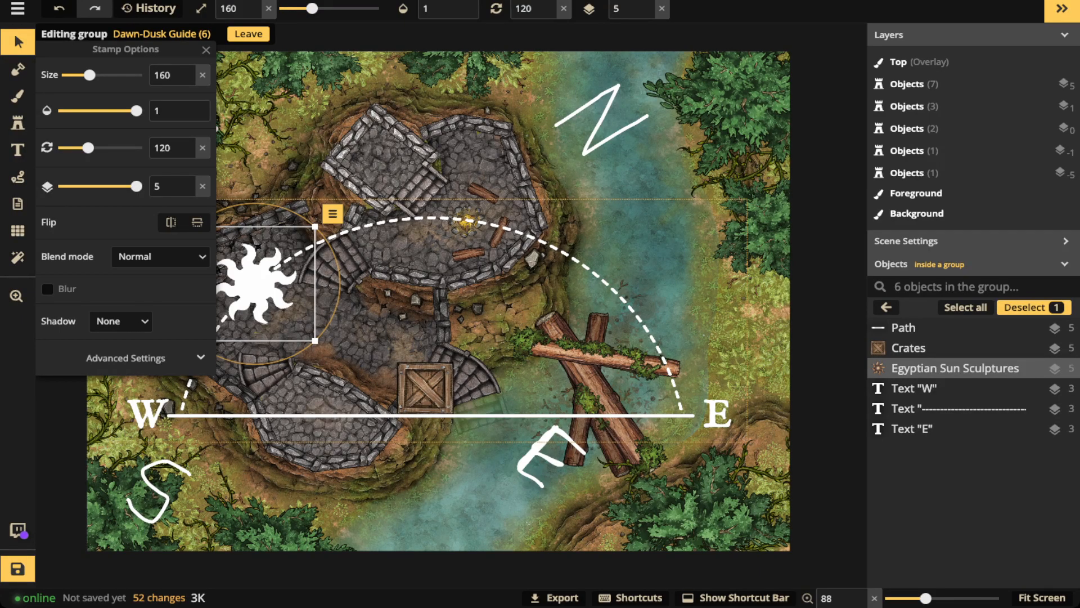
left_click(206, 50)
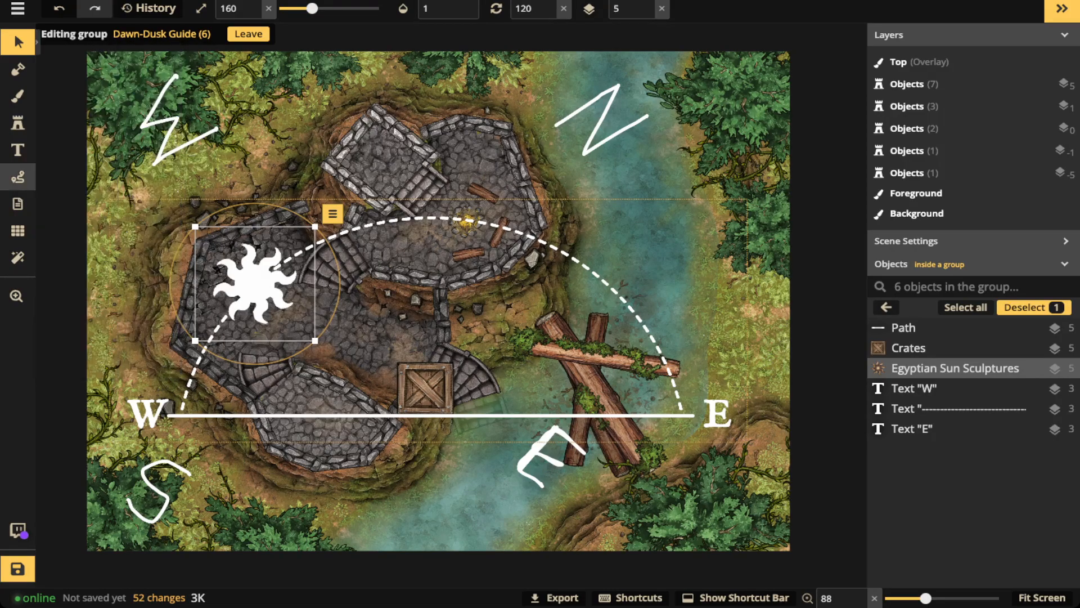
Set the free-draw path colour to pure red (ff0000)
left_click(18, 177)
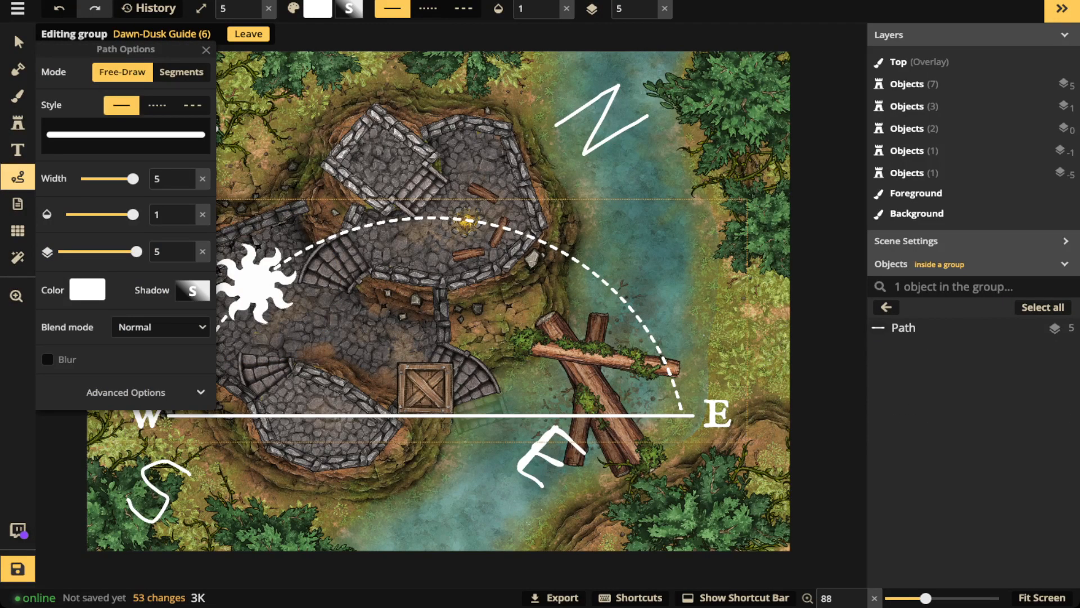
left_click(87, 289)
left_click(374, 187)
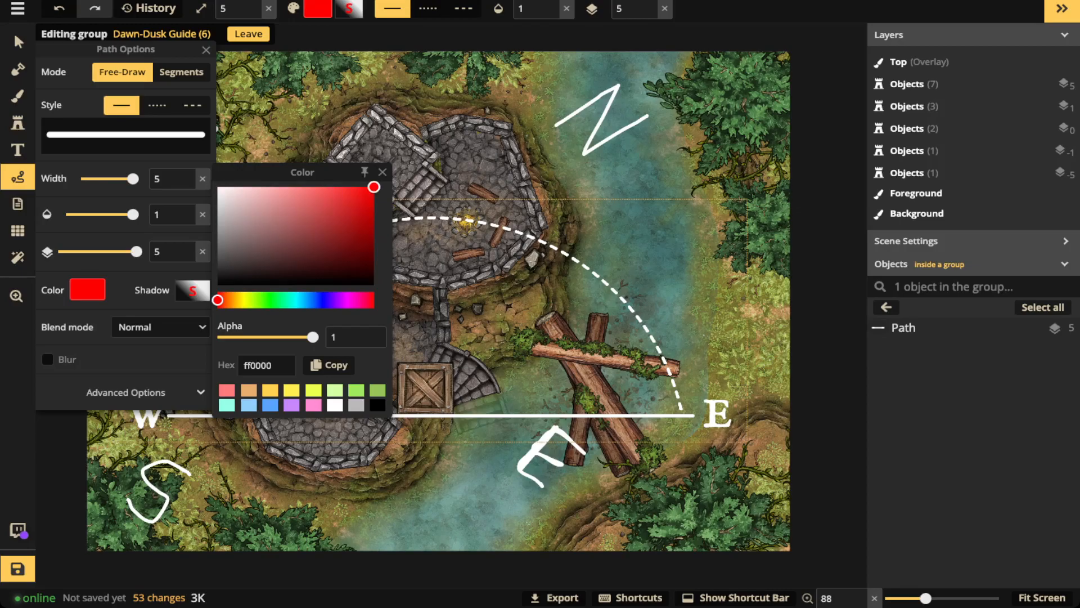
left_click(383, 172)
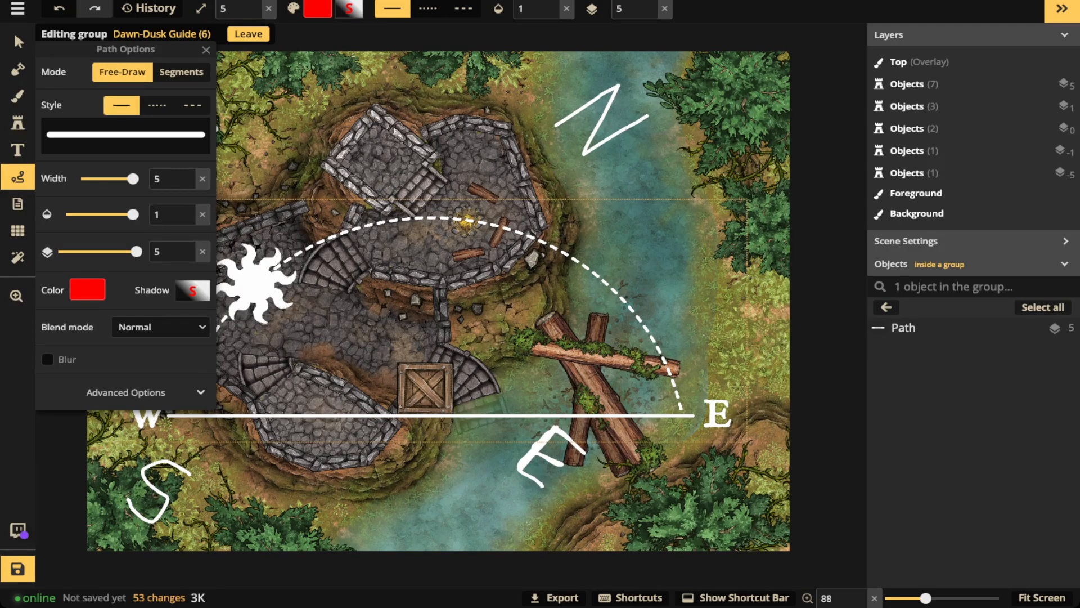
Draw a red arrow from the sun towards the crate and outline the crate's shadow on its east side, and finish editing the group
left_click_drag(293, 319, 371, 370)
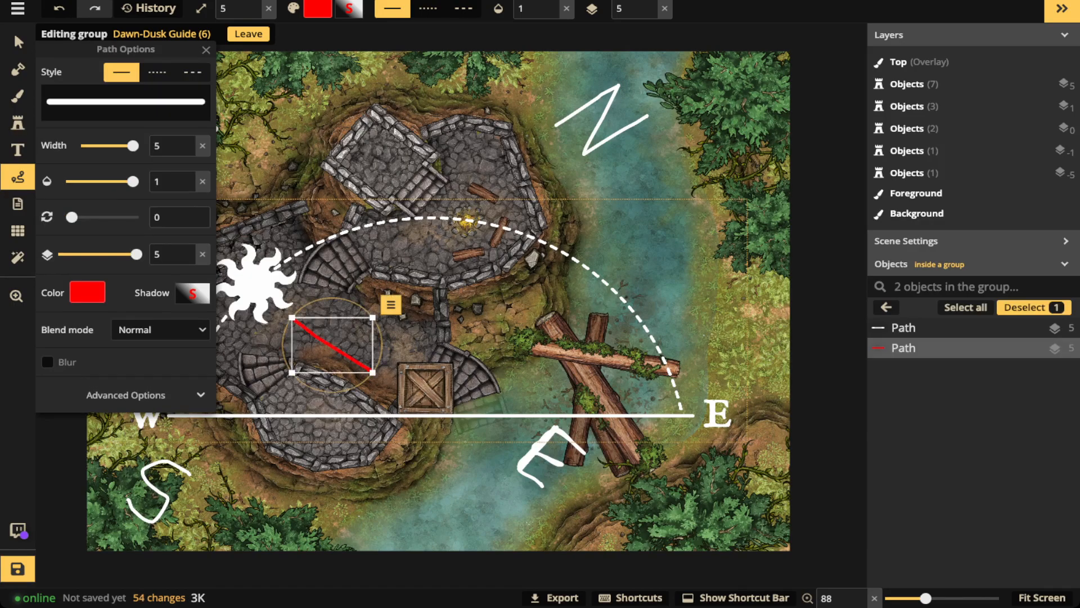
key("Delete")
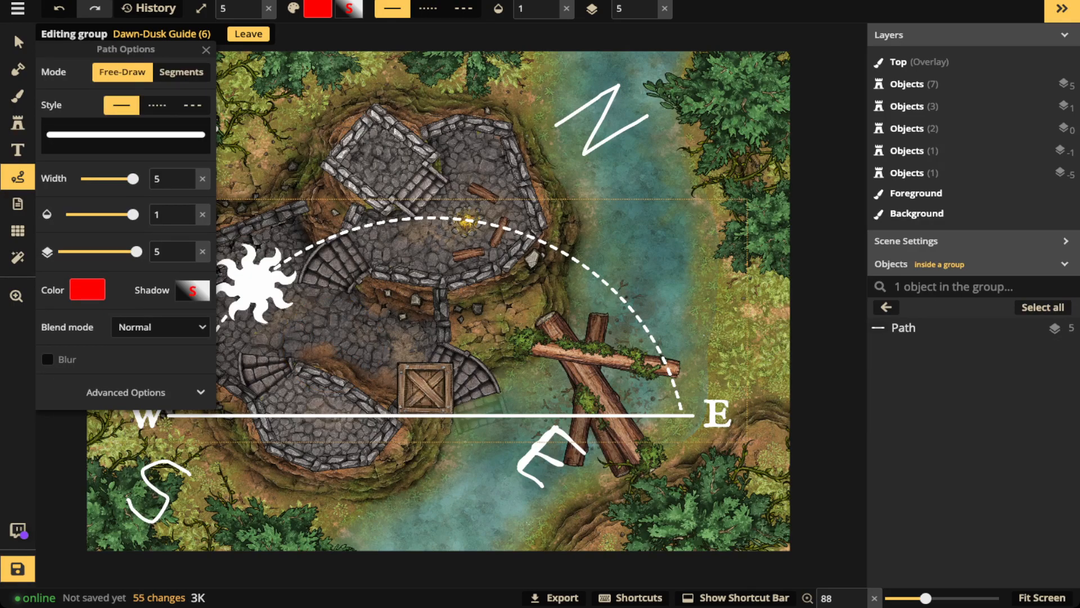
left_click_drag(297, 310, 345, 337)
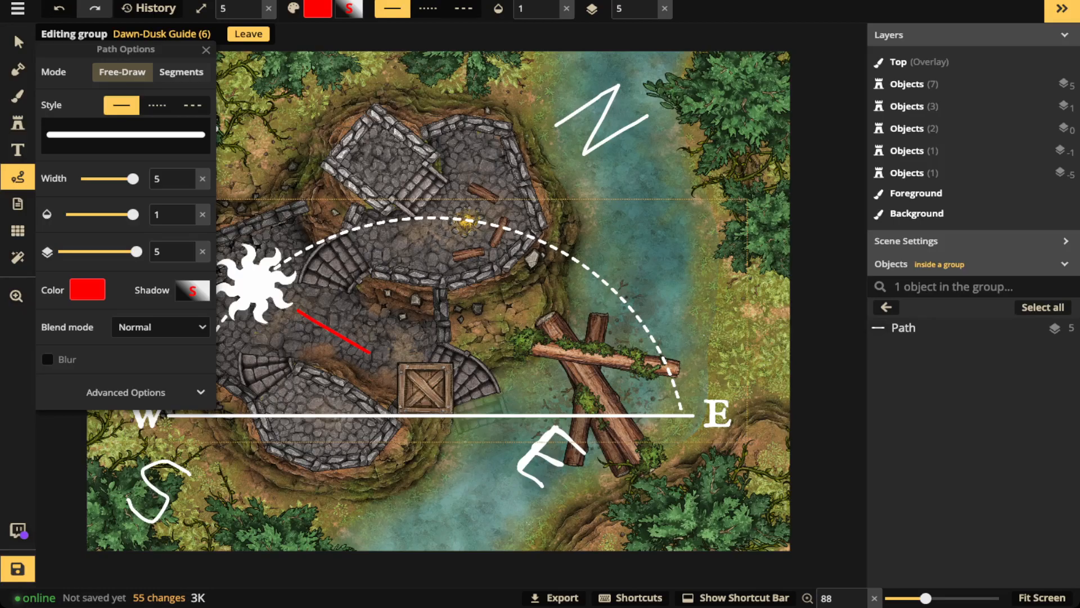
left_click_drag(370, 361, 370, 361)
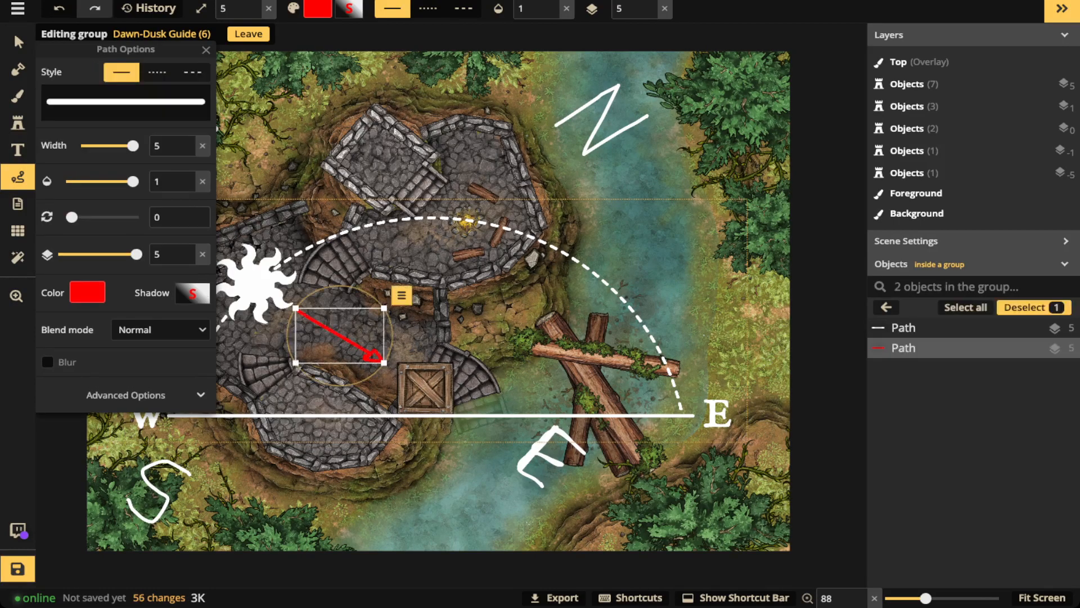
mouse_move(451, 363)
left_mouse_down()
mouse_move(536, 414)
mouse_move(457, 412)
mouse_move(500, 423)
mouse_move(536, 415)
left_mouse_up()
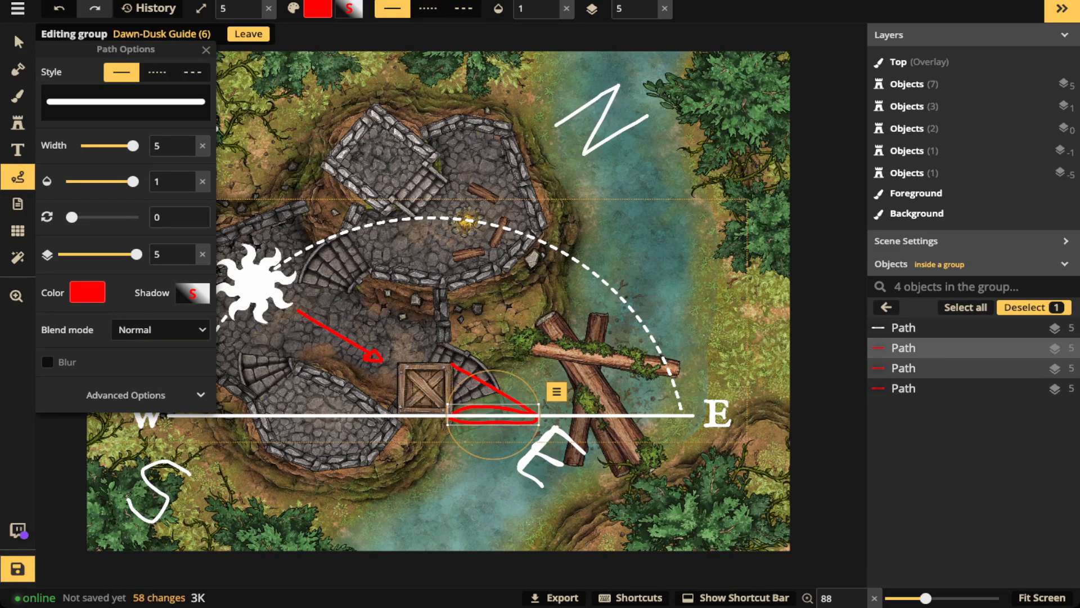
left_click(18, 42)
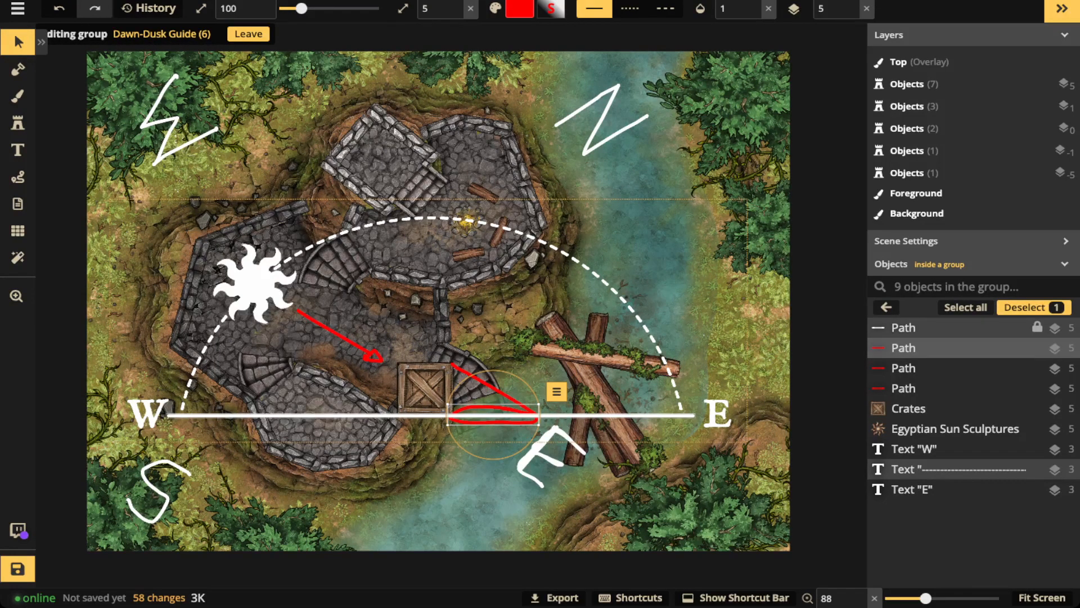
key("Escape")
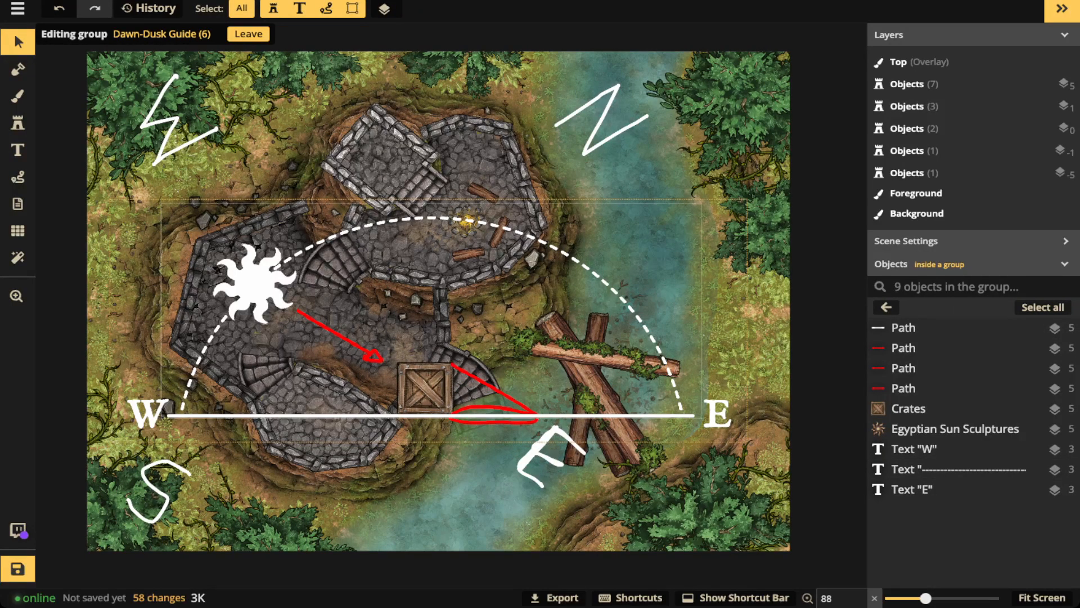
key("Escape")
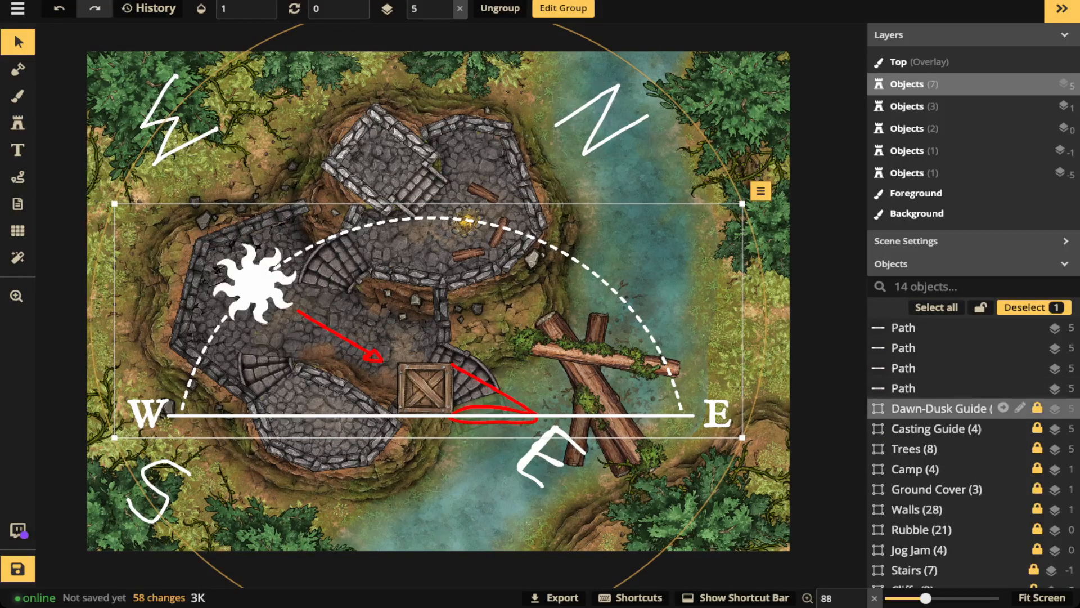
Hide the Dawn-Dusk Guide group by lowering its opacity to 0
left_click(234, 9)
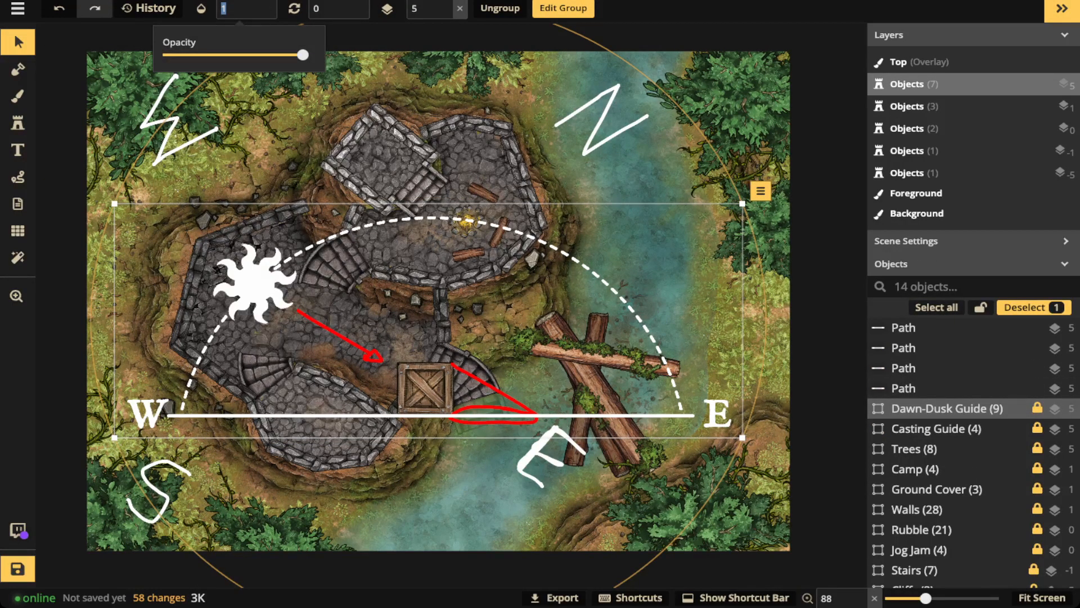
type("0.23")
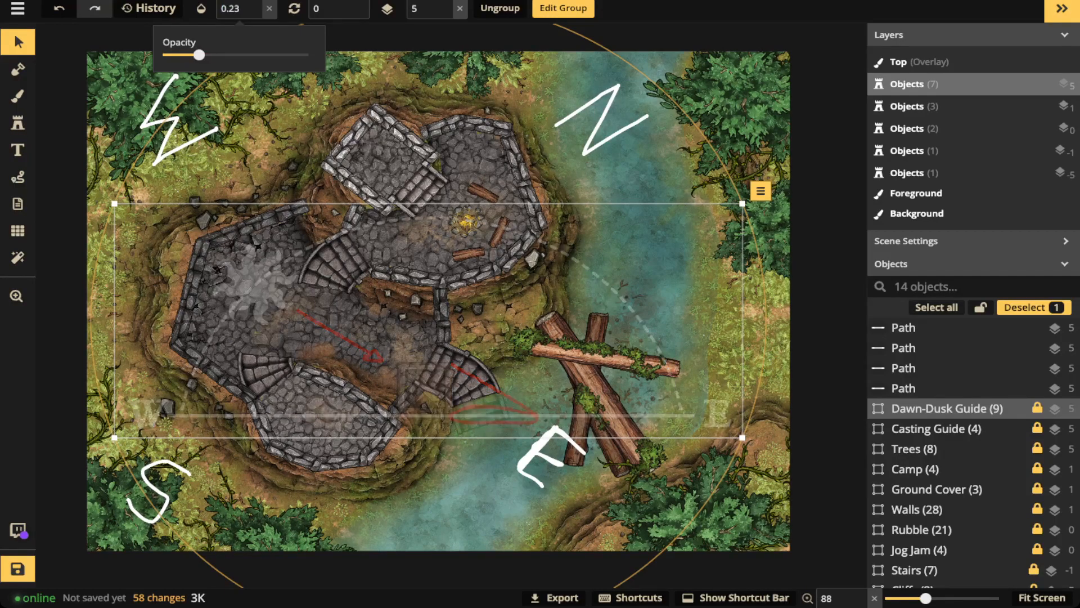
left_click(937, 428)
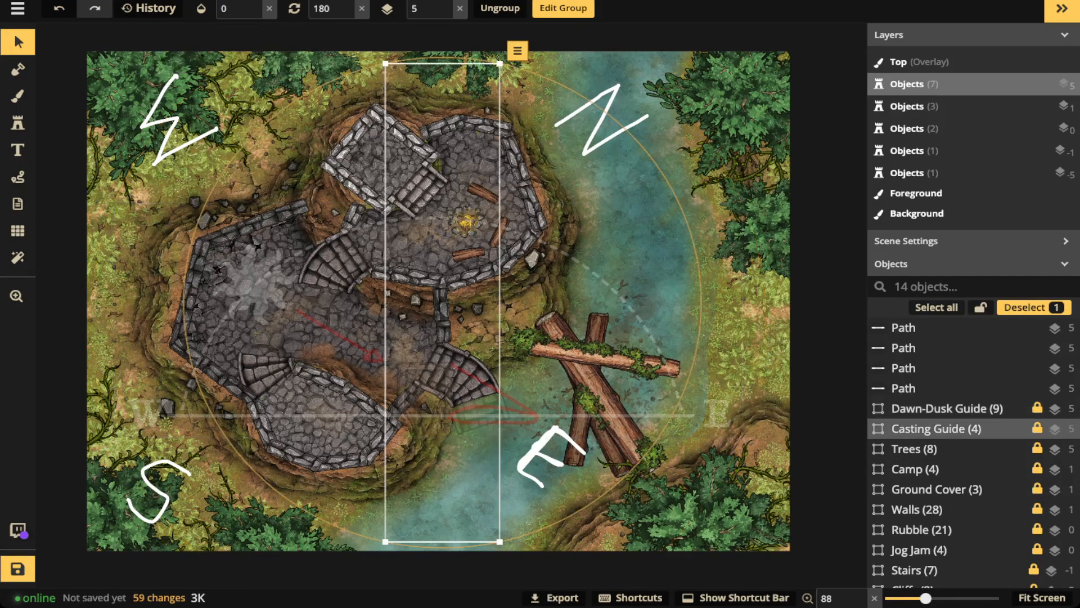
left_click(945, 409)
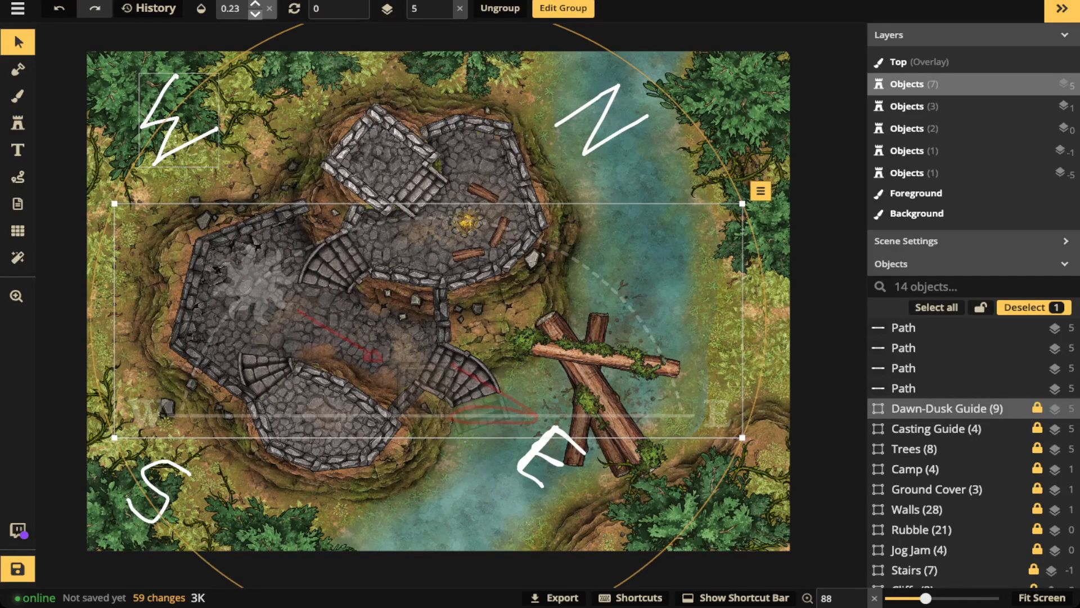
left_click(254, 15)
left_click(255, 15)
left_click(255, 15)
left_click(255, 15)
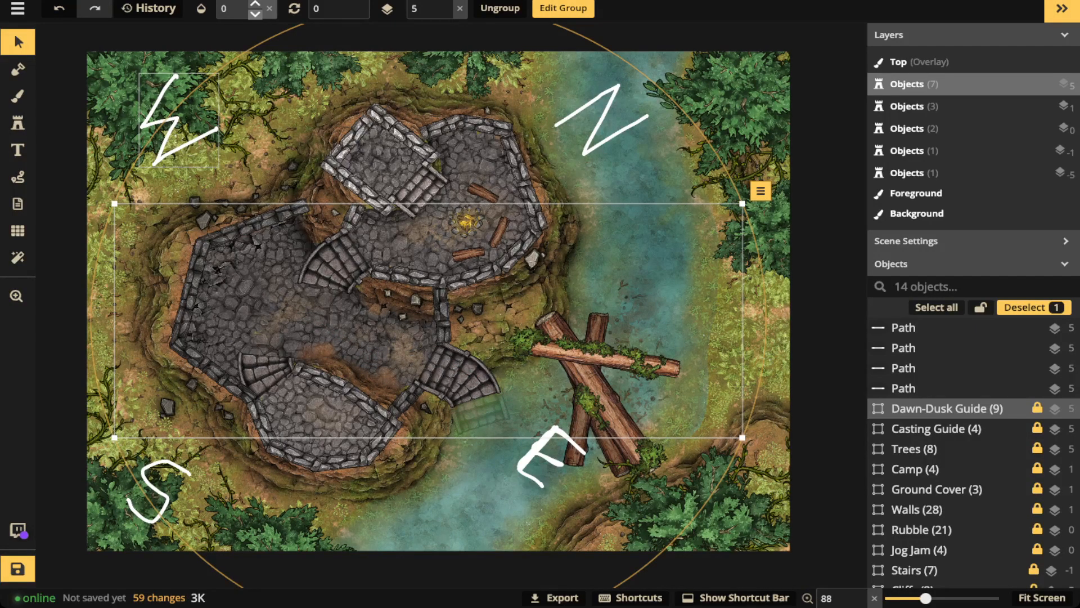
Set the Casting Guide group's opacity to 1 and rotate the group to 105 degrees
left_click(936, 429)
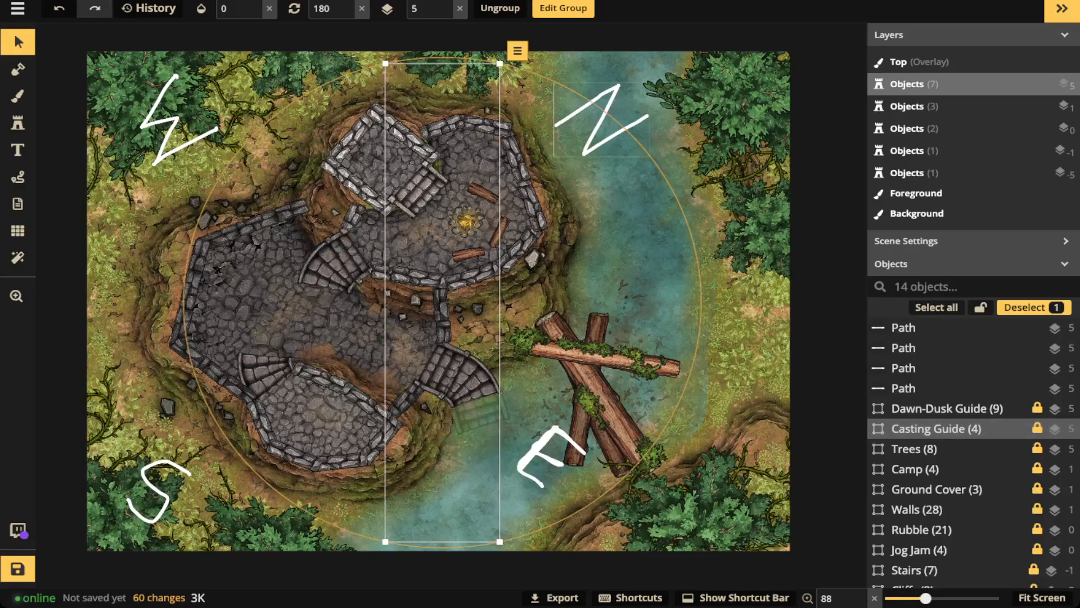
left_click(255, 4)
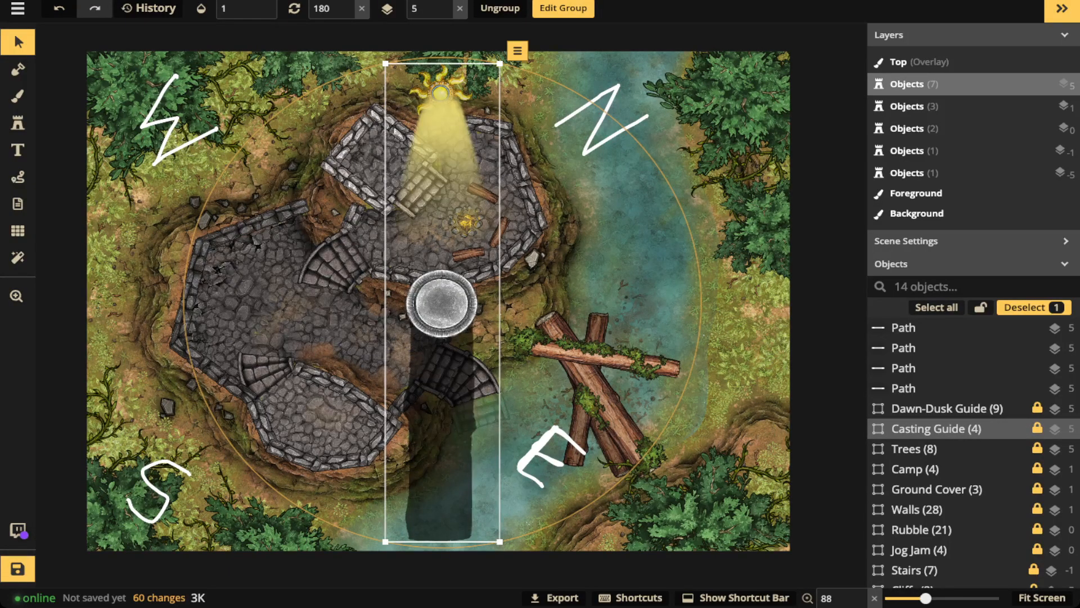
key("bracketleft")
key("bracketleft")
key("bracketleft")
key("bracketleft")
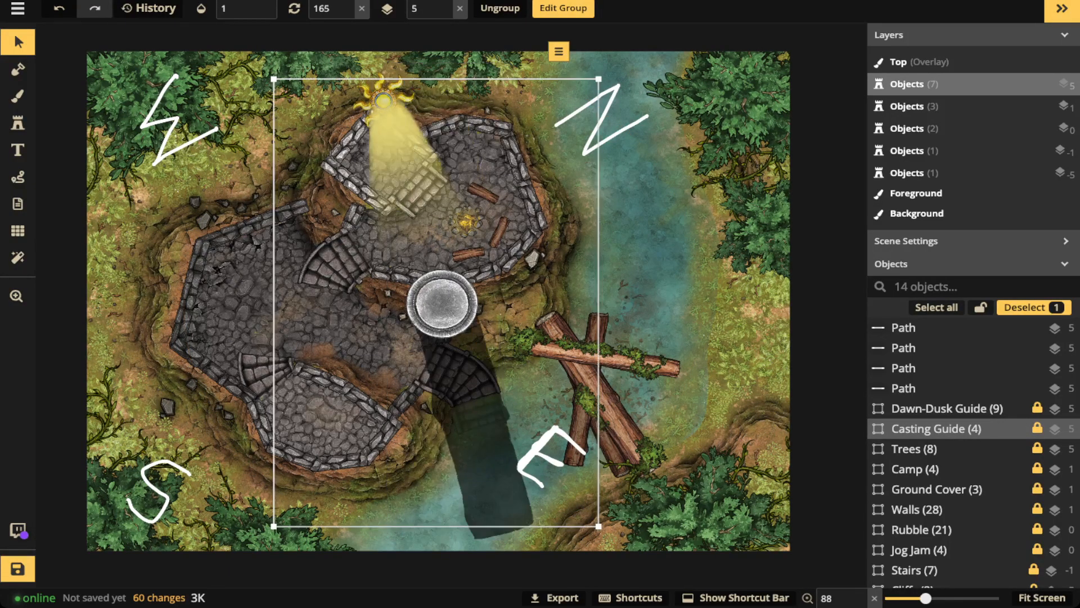
key("bracketleft")
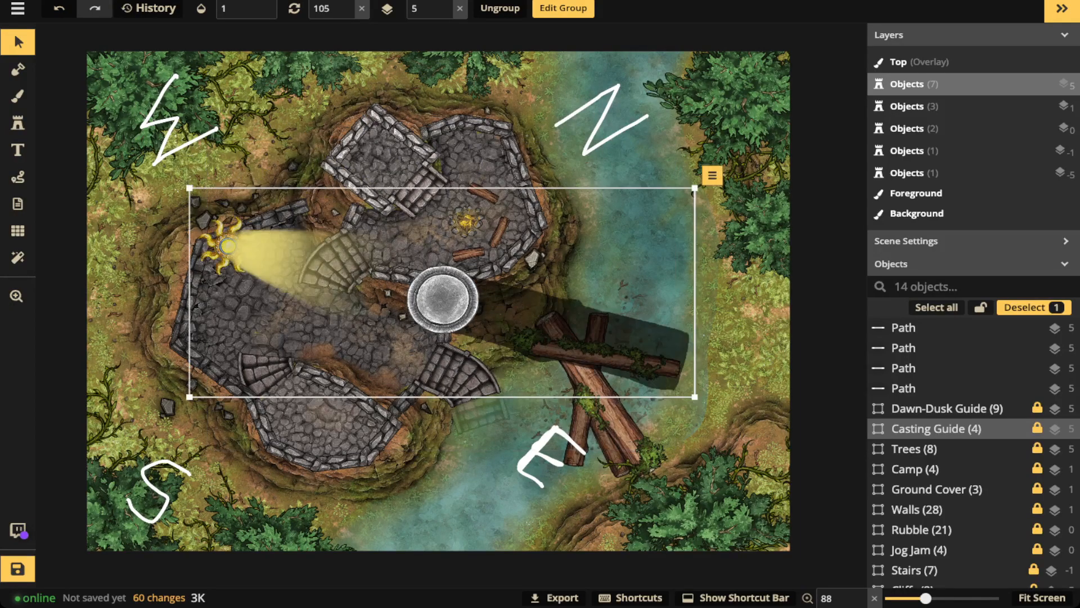
Rotate the Casting Guide group to 135 degrees and open the group for editing
key("bracketright")
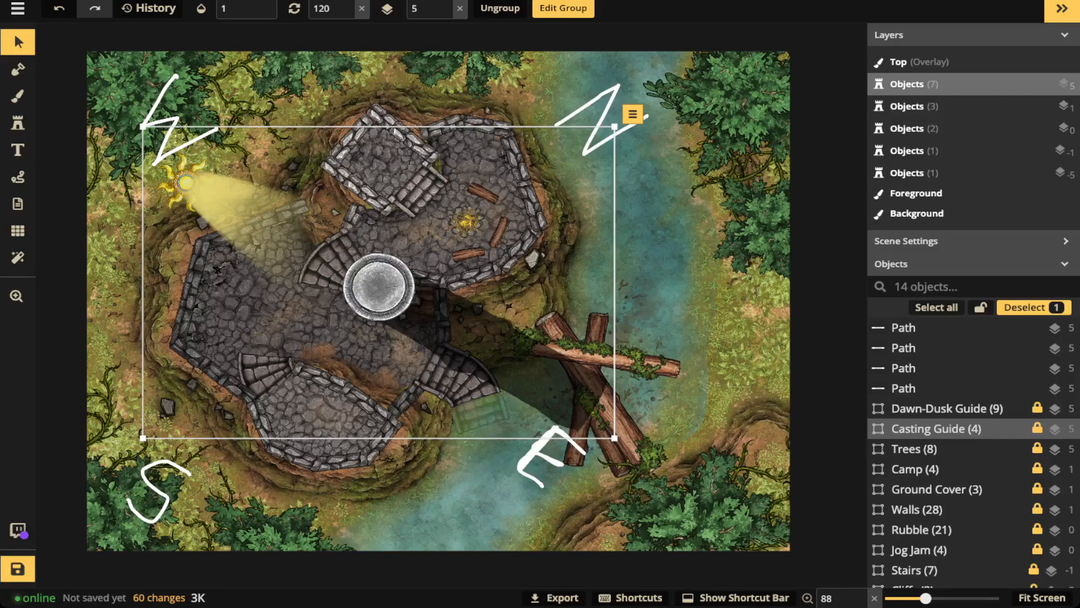
key("bracketright")
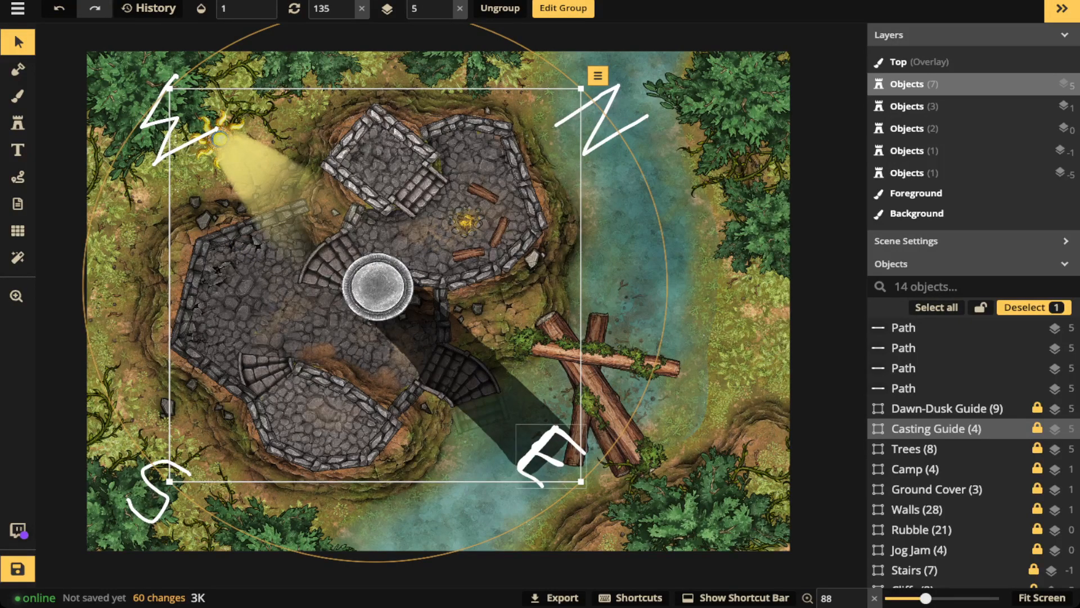
left_click(946, 429)
left_click(946, 429)
left_click(1020, 429)
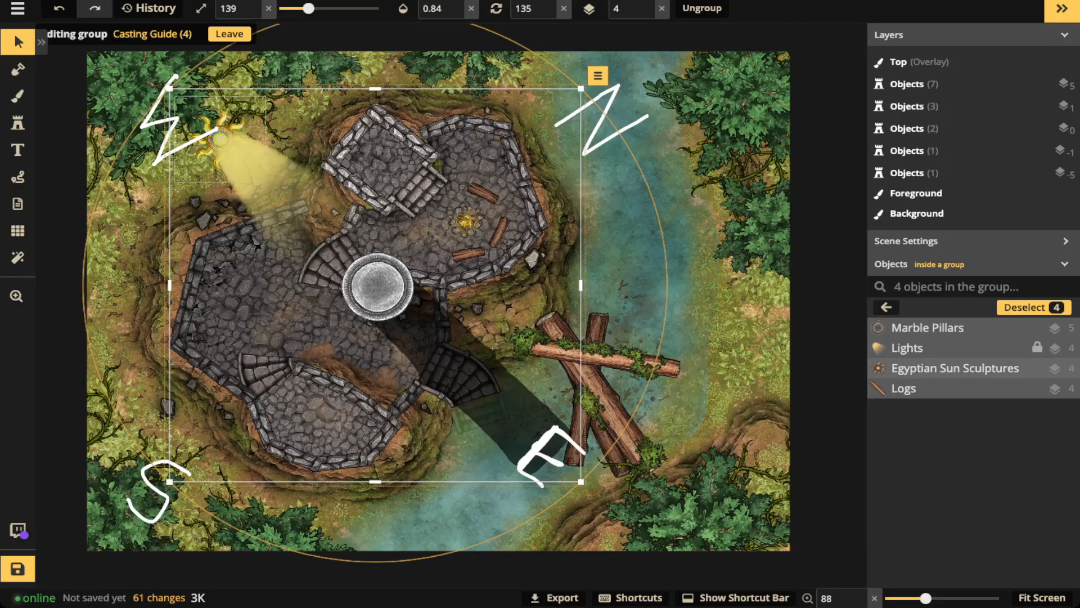
Select the Logs object that forms the pillar's shadow and open its advanced transform settings
left_click(945, 388)
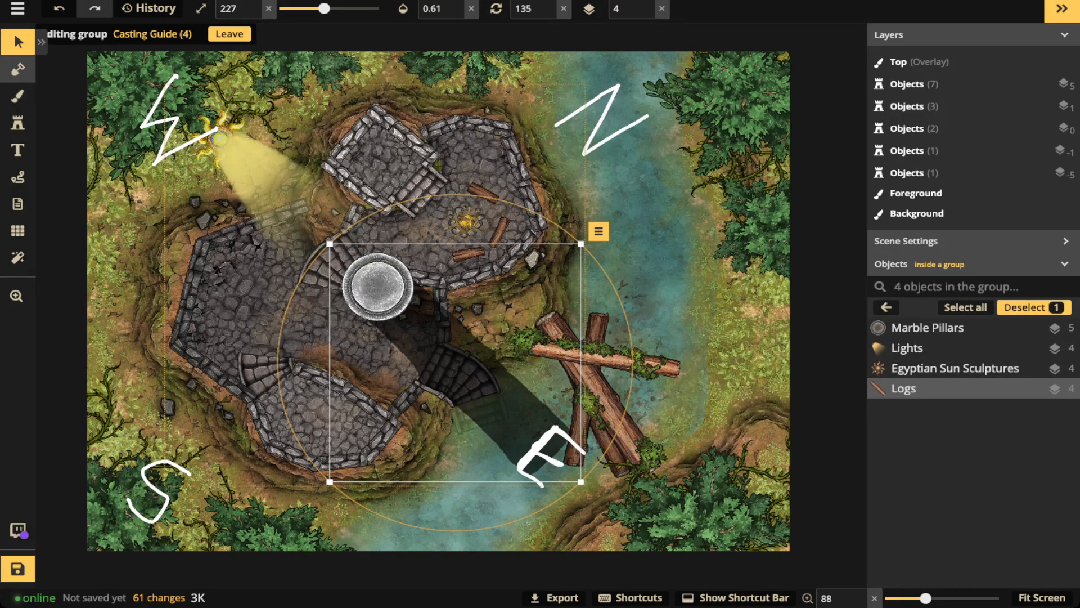
left_click(41, 43)
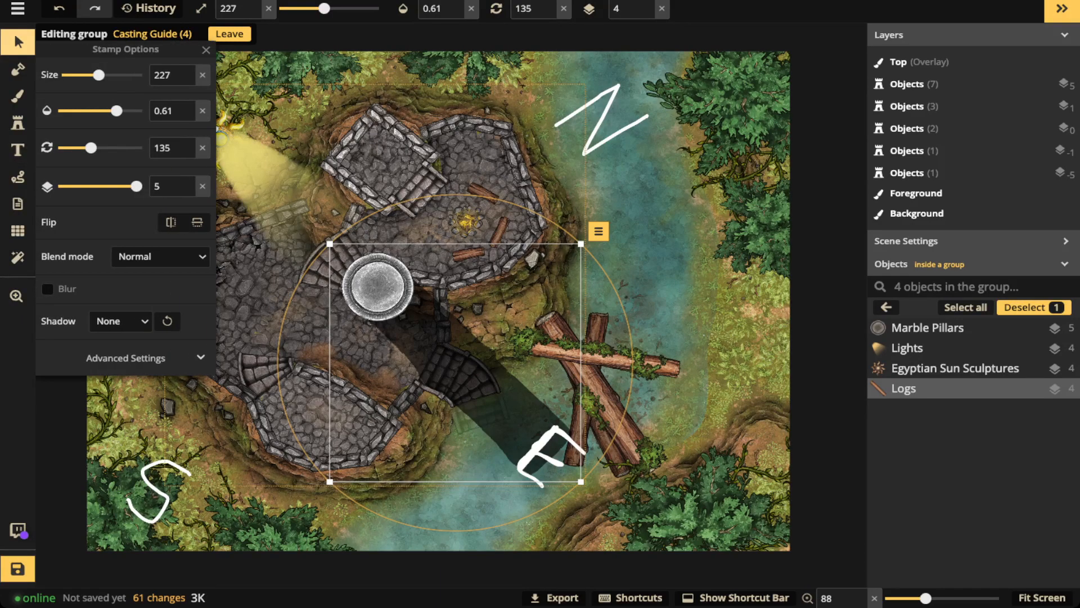
left_click(125, 358)
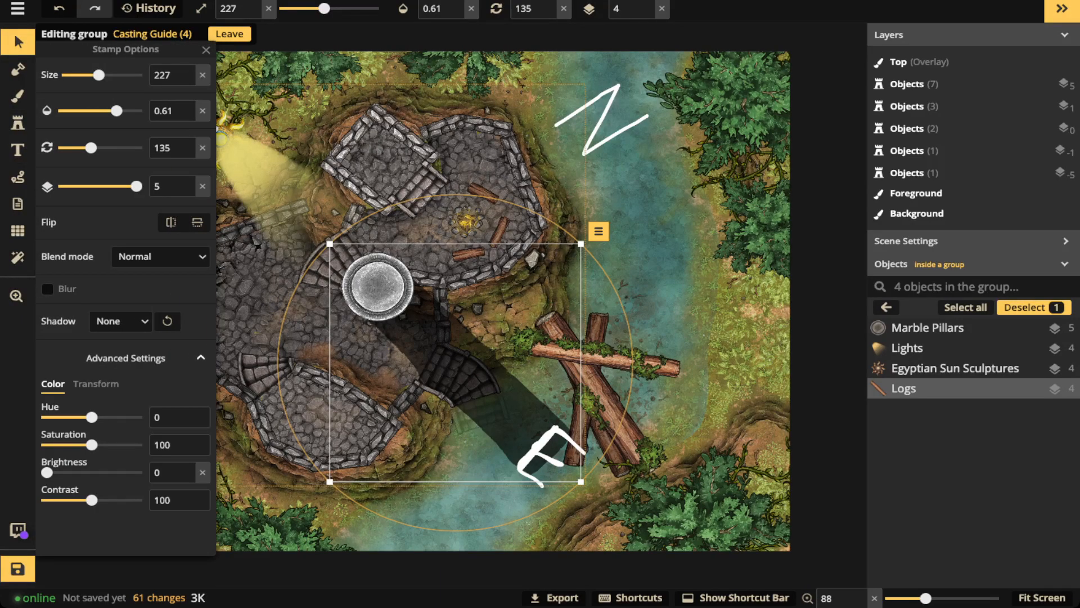
left_click(96, 384)
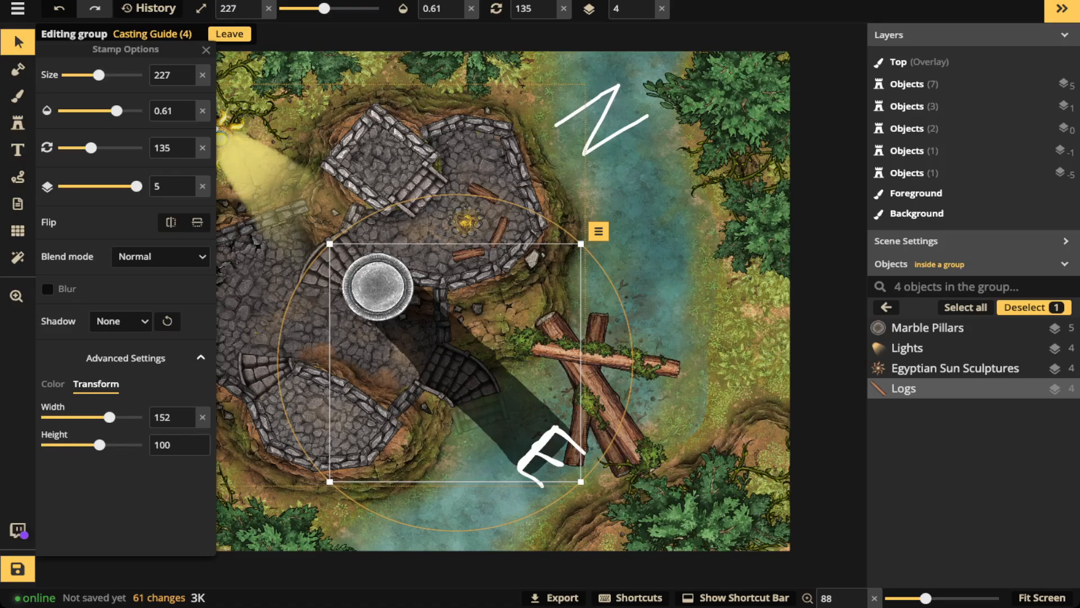
Try a width of 62 on the Logs shadow, reset its width to 100, and undo these width changes
left_click_drag(110, 417, 89, 417)
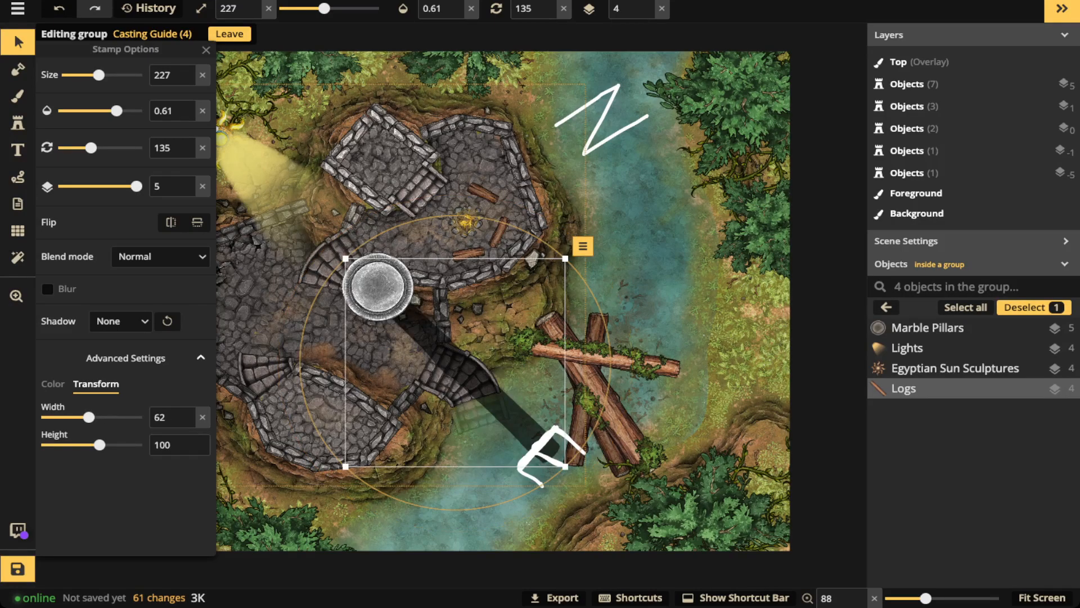
left_click(203, 417)
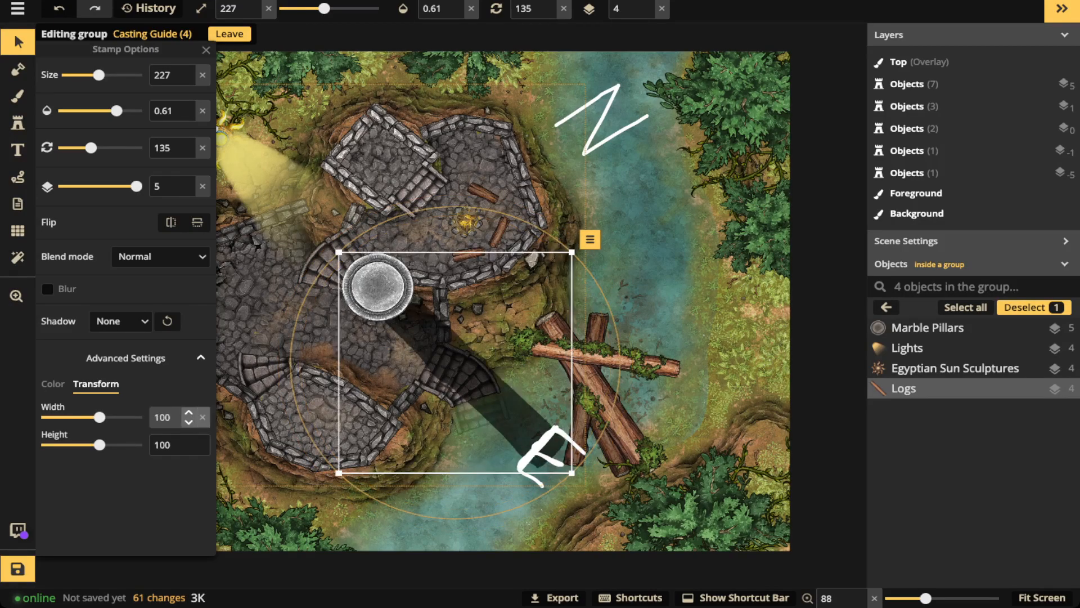
key("ctrl+z")
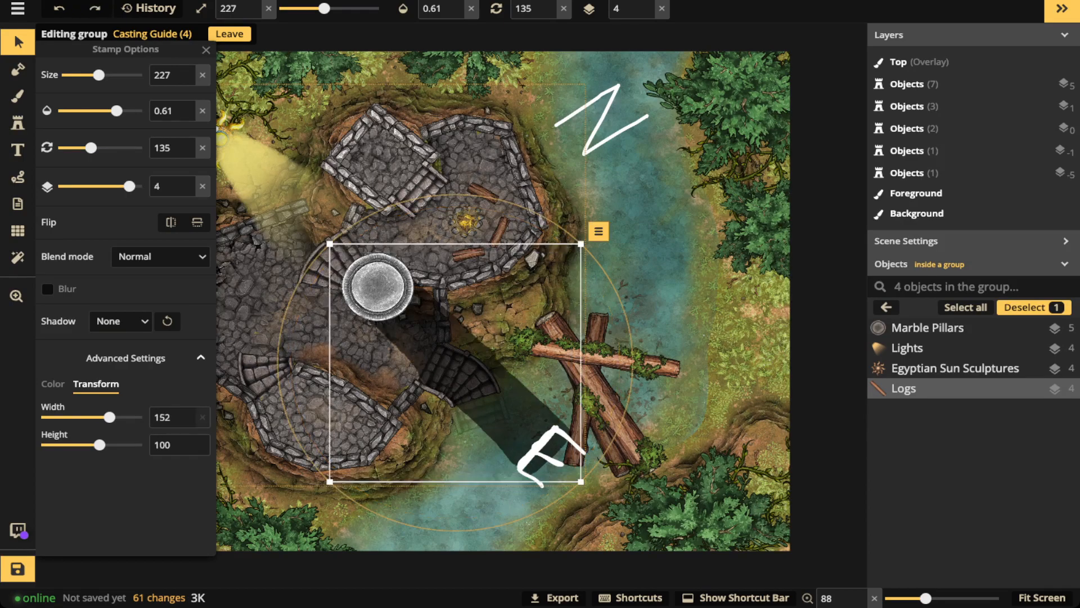
Shorten the Logs shadow to a height of 44 and move it back against the marble pillar
key("ctrl+z")
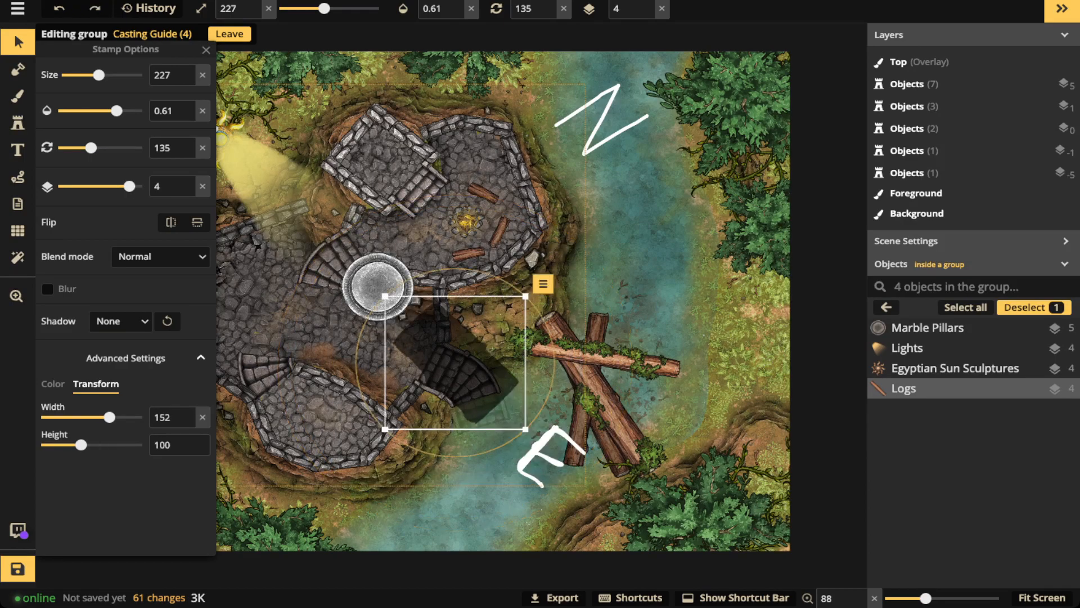
left_click_drag(455, 363, 422, 332)
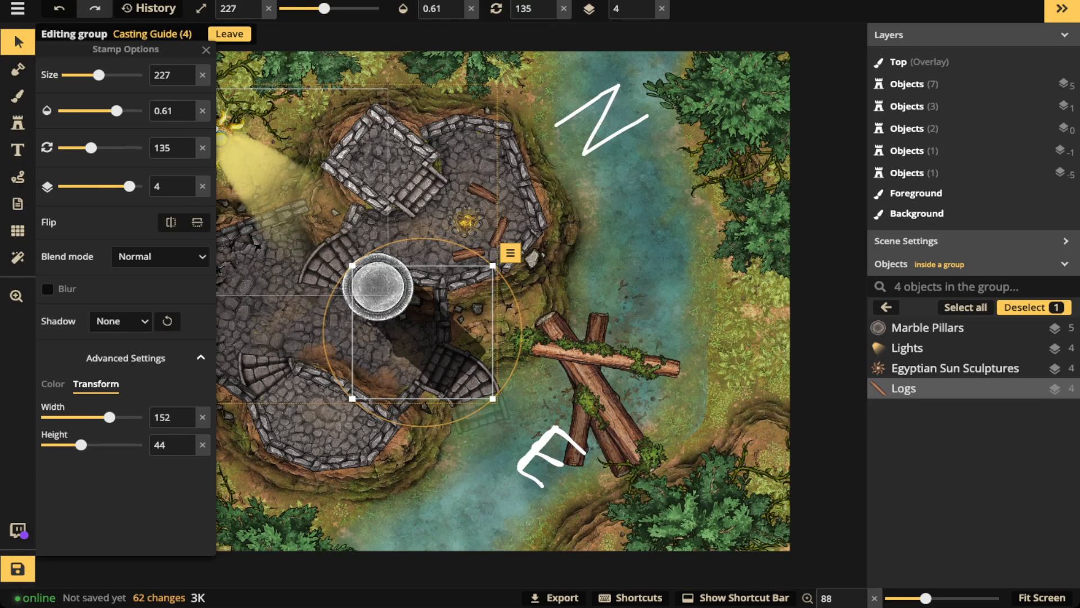
Finish editing the group and draw a straight red segment path diagonally down from the small square room's stairs across the upper ruin floor
left_click(17, 177)
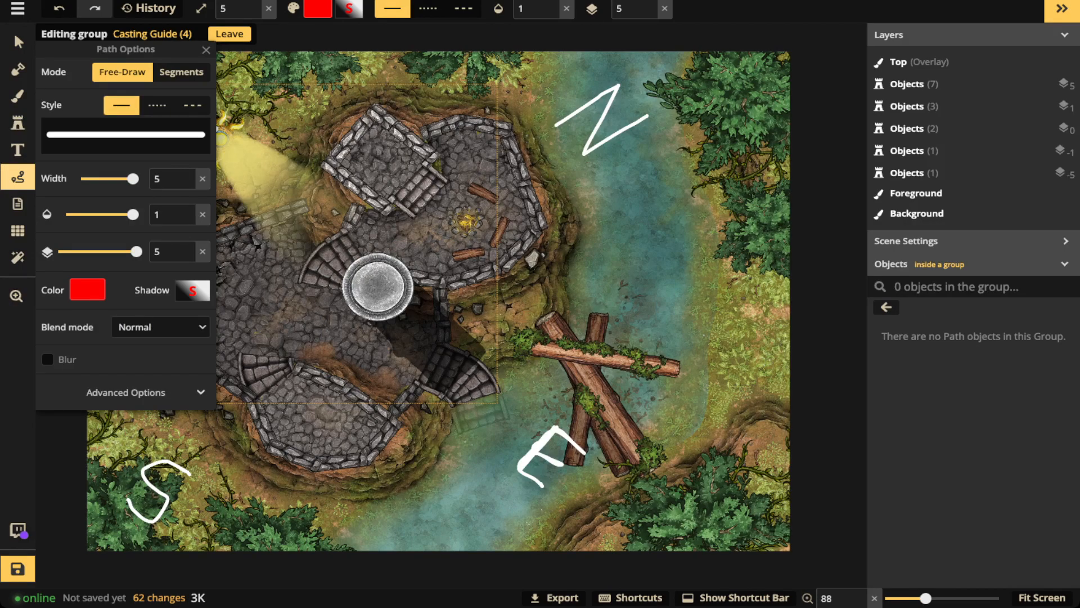
key("Escape")
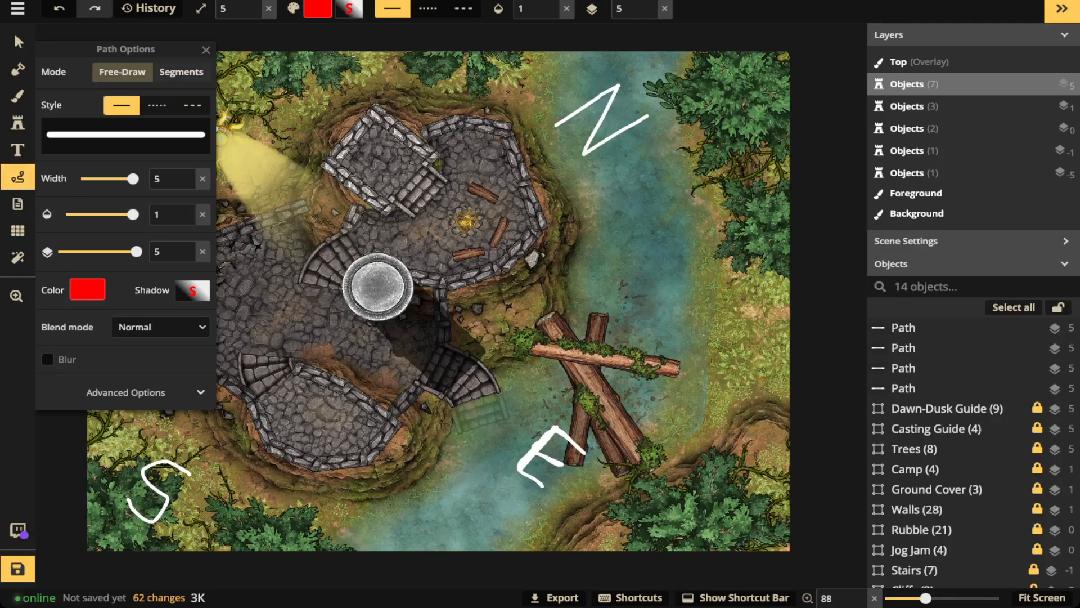
left_click(181, 72)
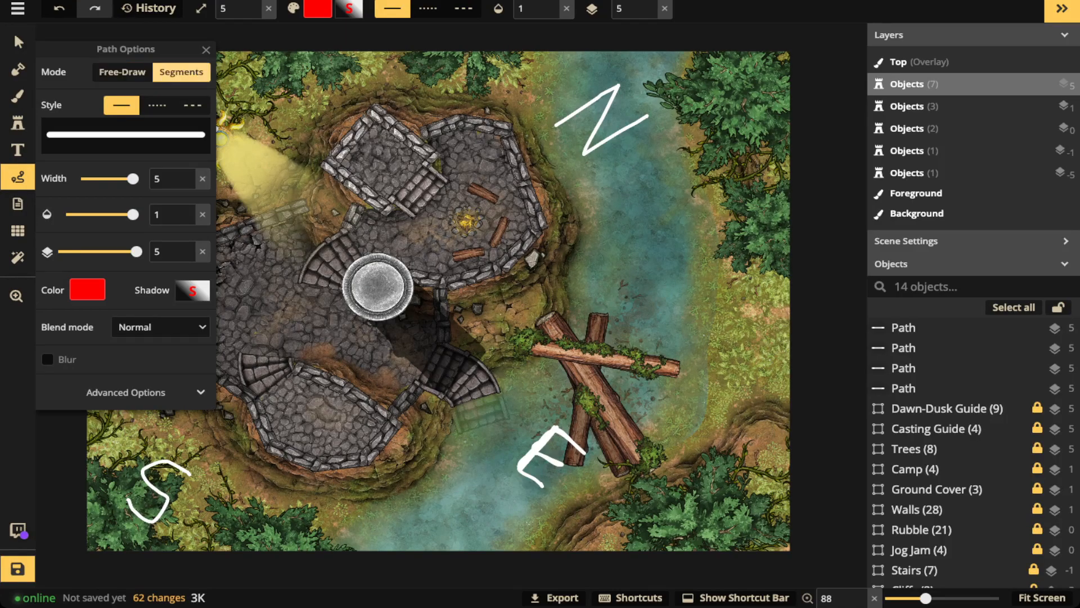
left_click(441, 193)
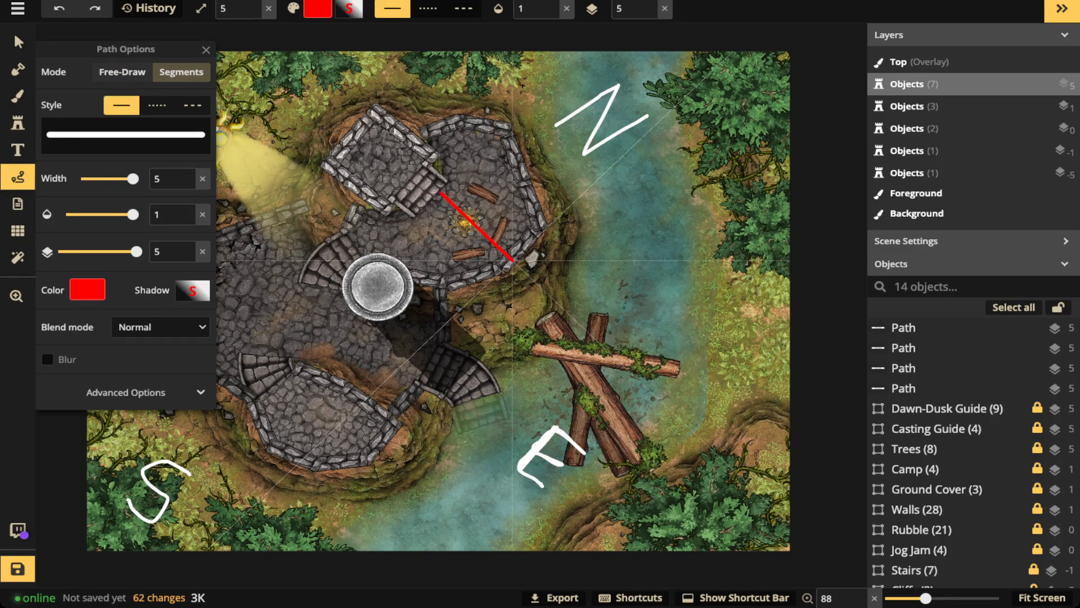
left_click(512, 261)
key("Return")
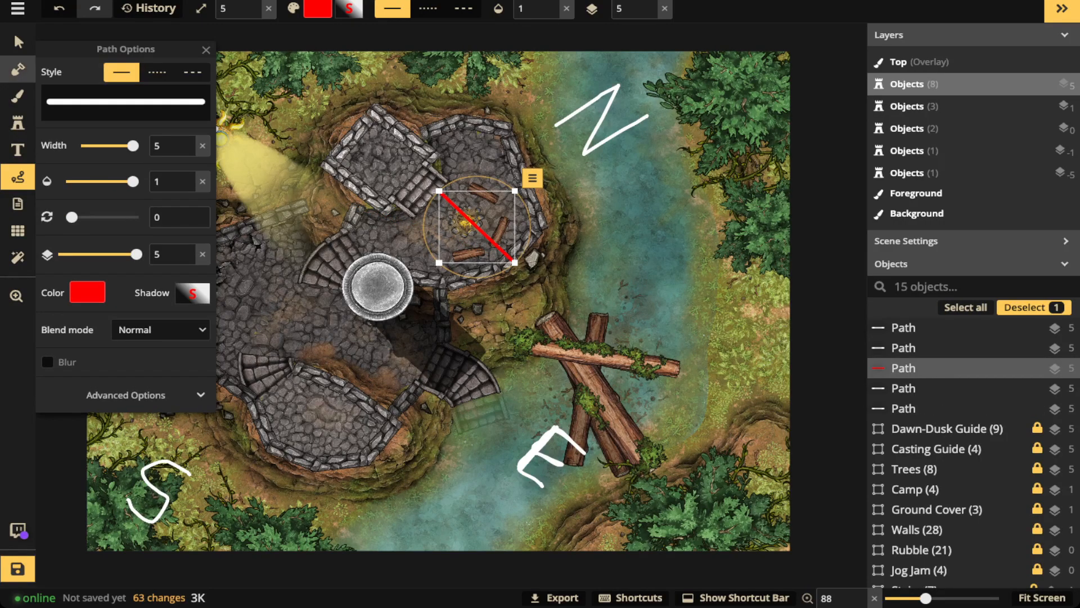
Move the red line up so that it starts at the small square room's right-hand corner, and hide the path options
left_click(14, 32)
left_click_drag(476, 224, 471, 189)
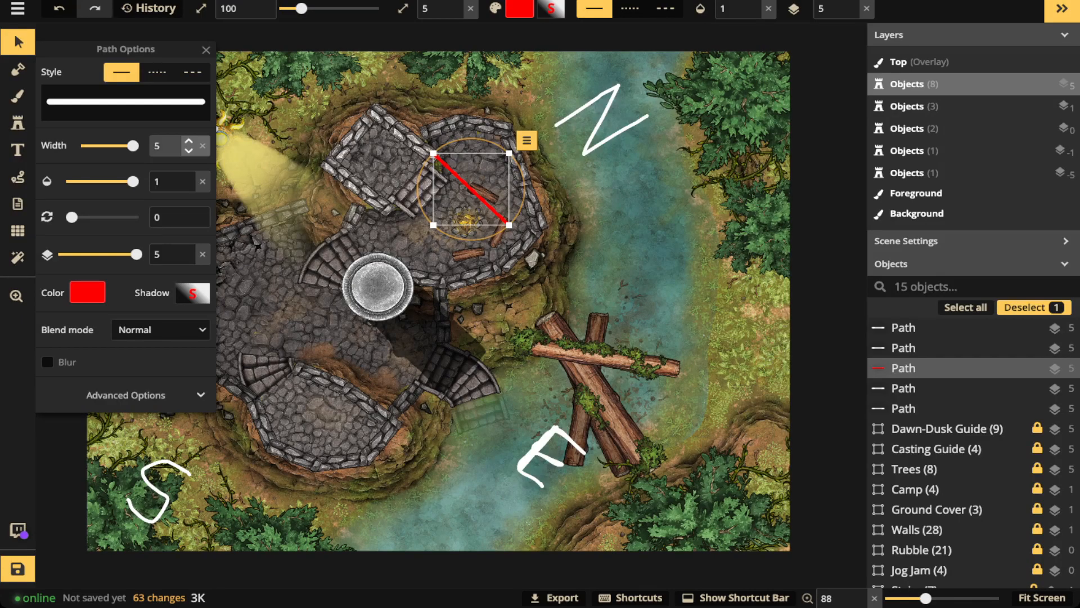
left_click(18, 43)
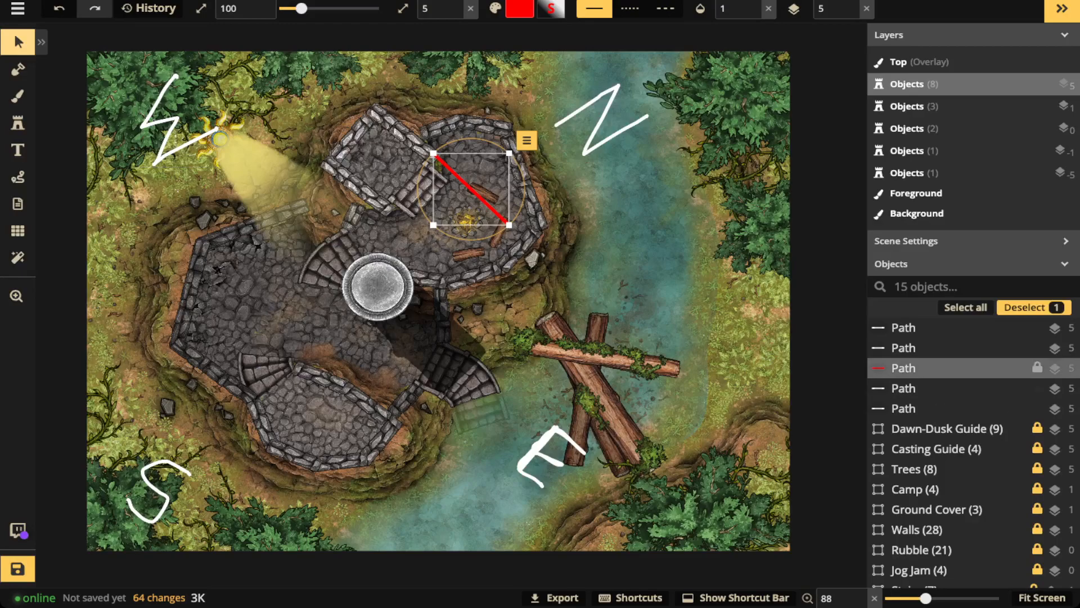
Hide the Casting Guide group by setting its opacity to 0
left_click(936, 429)
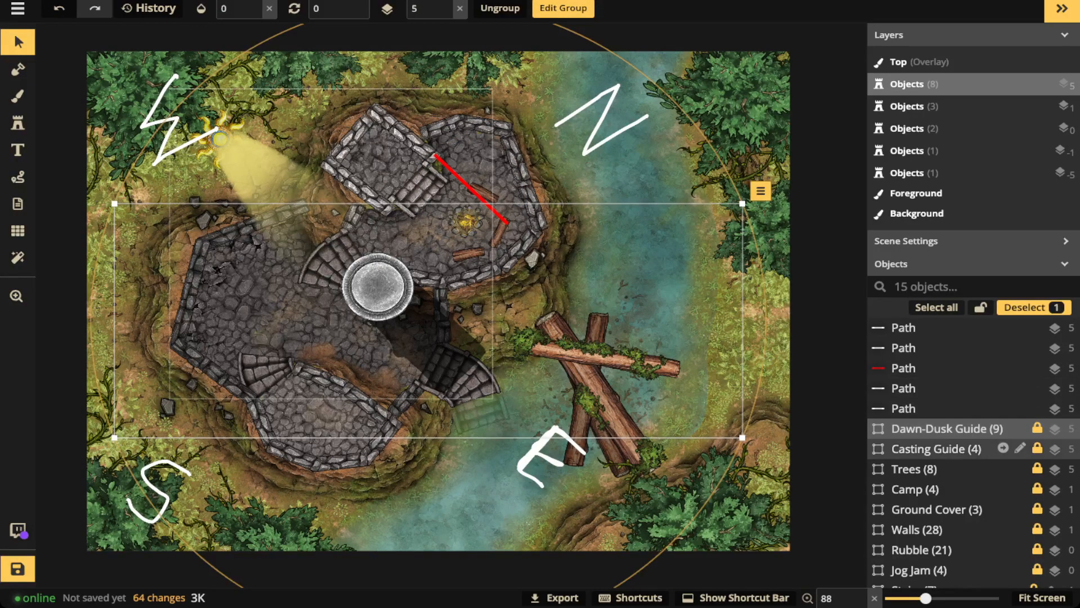
left_click(936, 449)
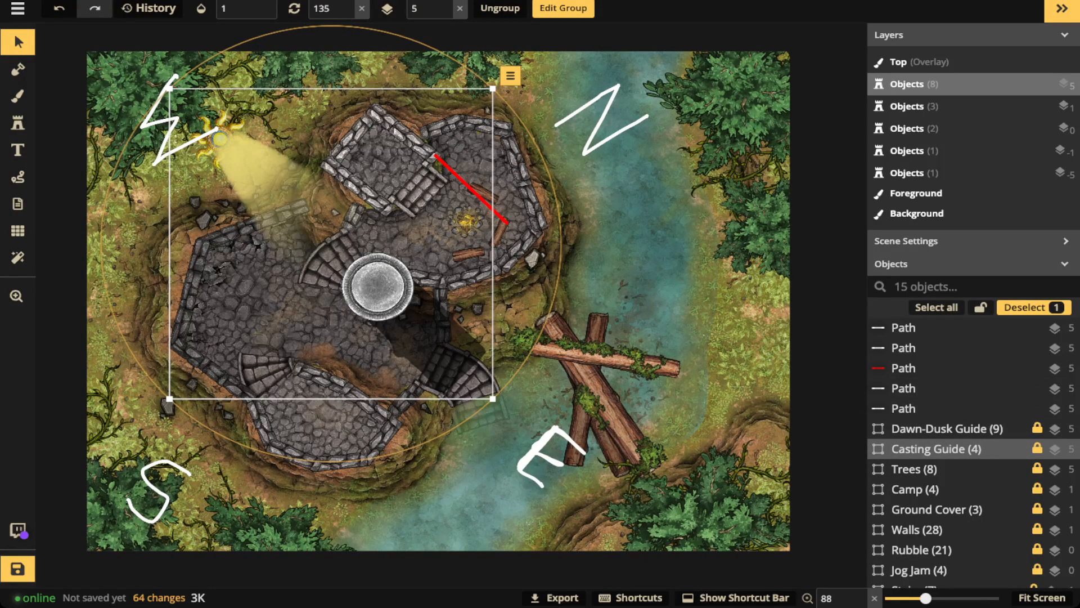
left_click(246, 8)
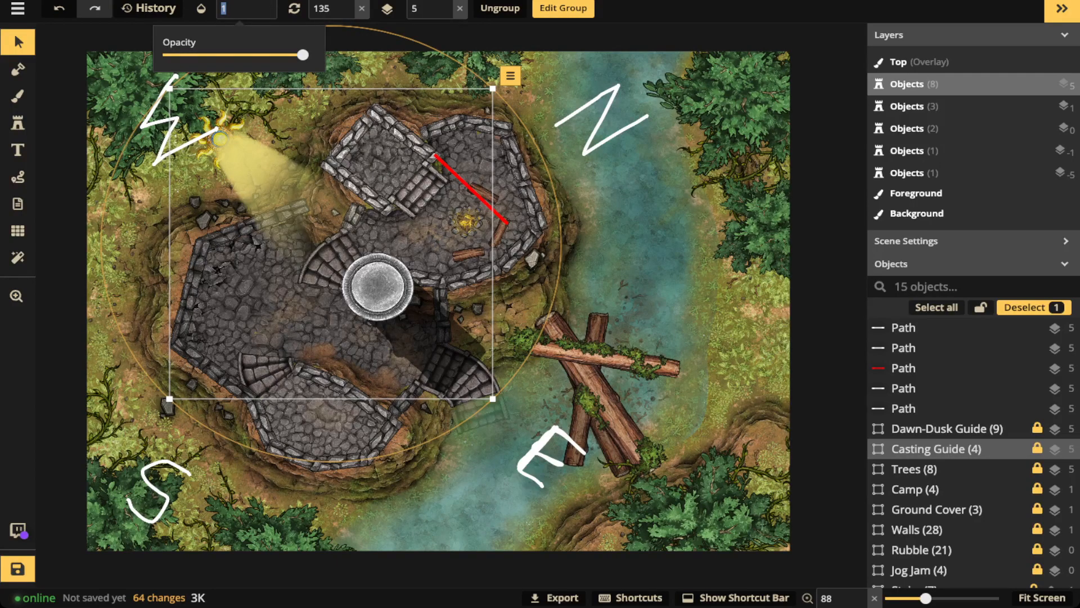
type("0")
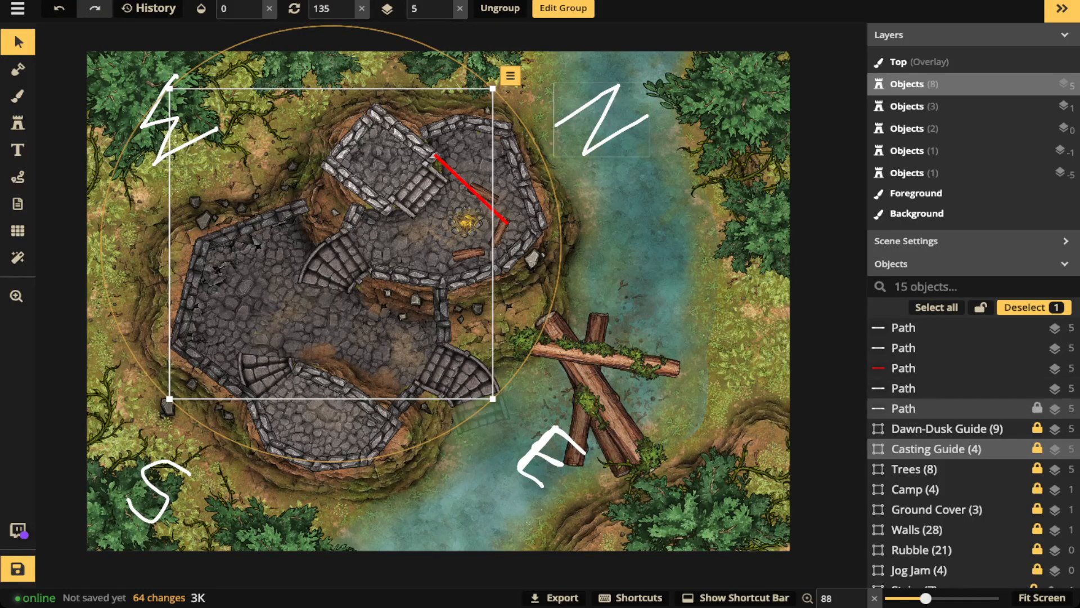
Delete the four white hand-drawn compass letters N, W, E and S from the map
left_click(904, 408)
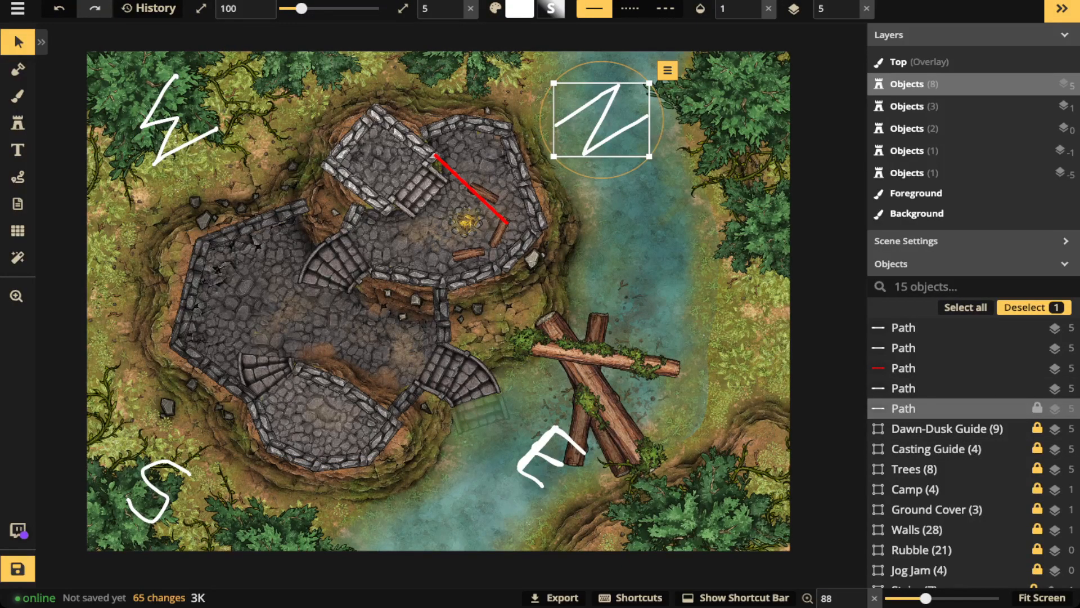
key("Delete")
left_click(904, 389)
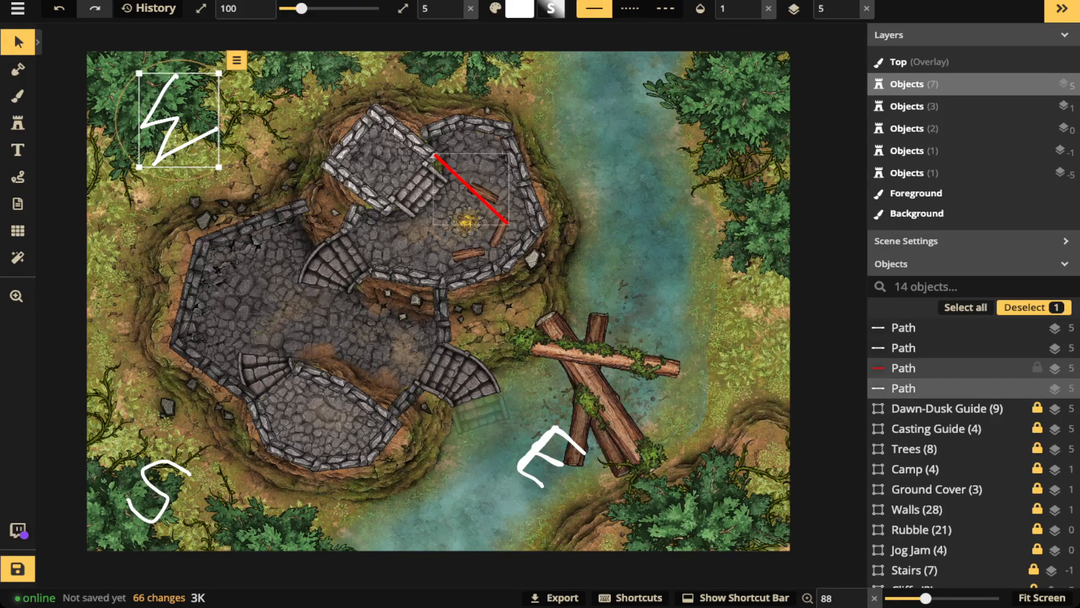
key("Delete")
left_click(904, 348)
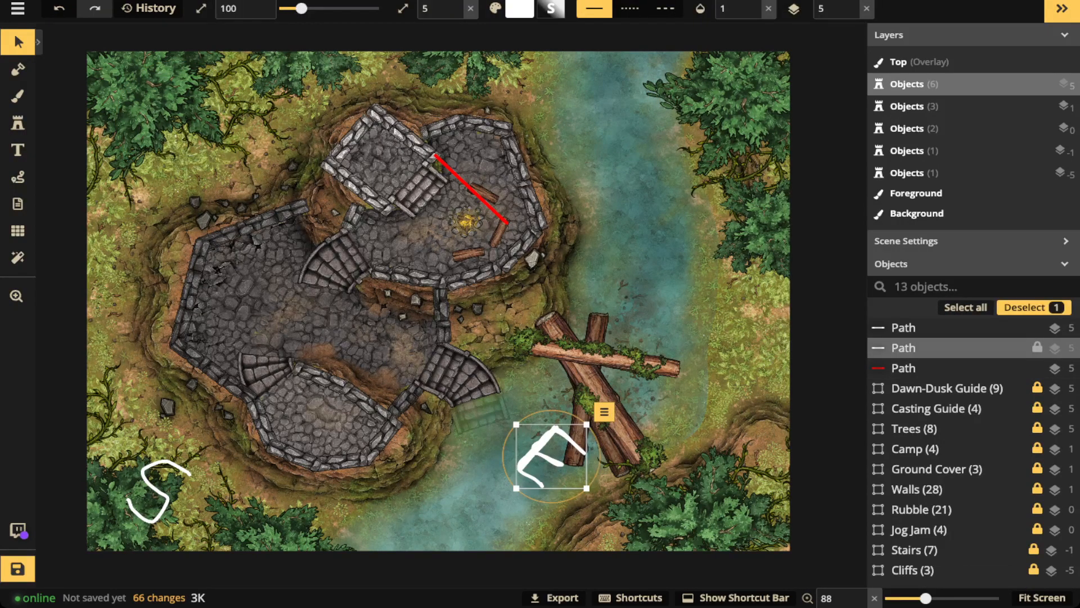
key("Delete")
left_click(904, 328)
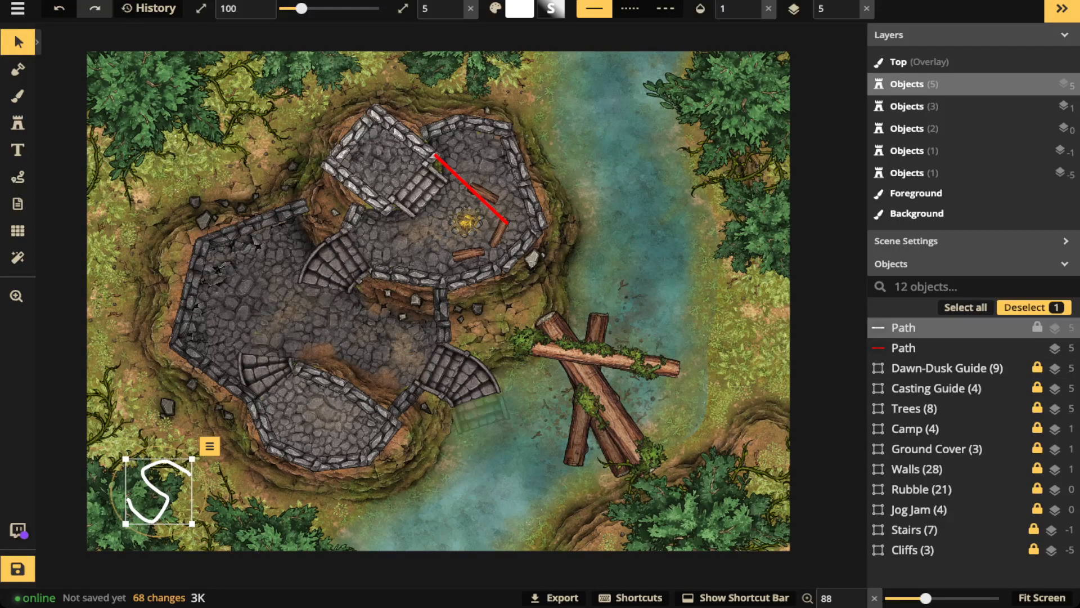
key("Delete")
Duplicate the red diagonal line and place the copy starting at the small square room's lower corner, parallel to the original
left_click(904, 327)
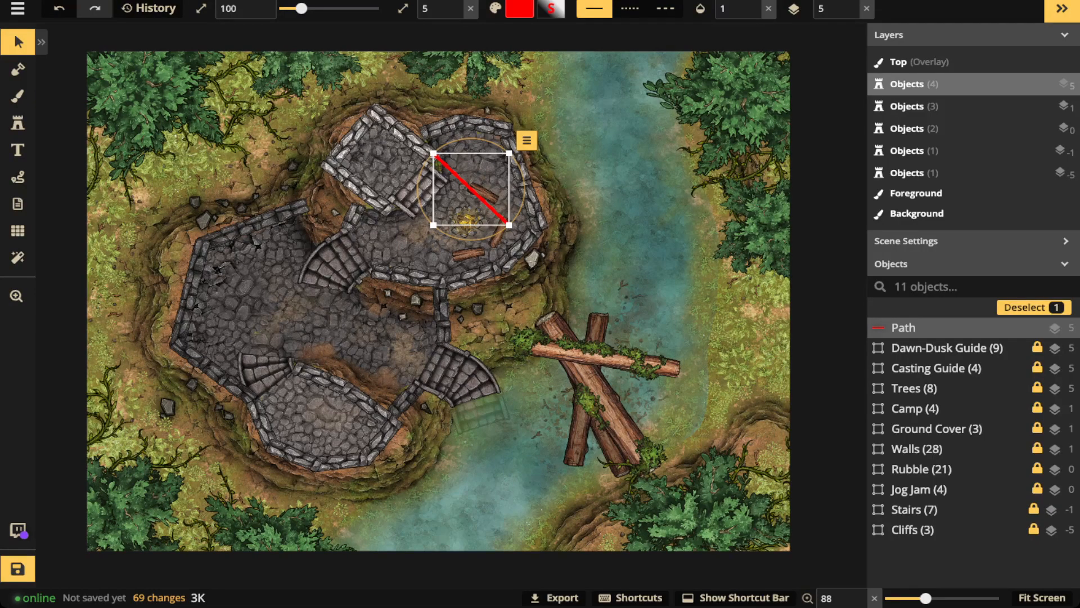
key("ctrl+d")
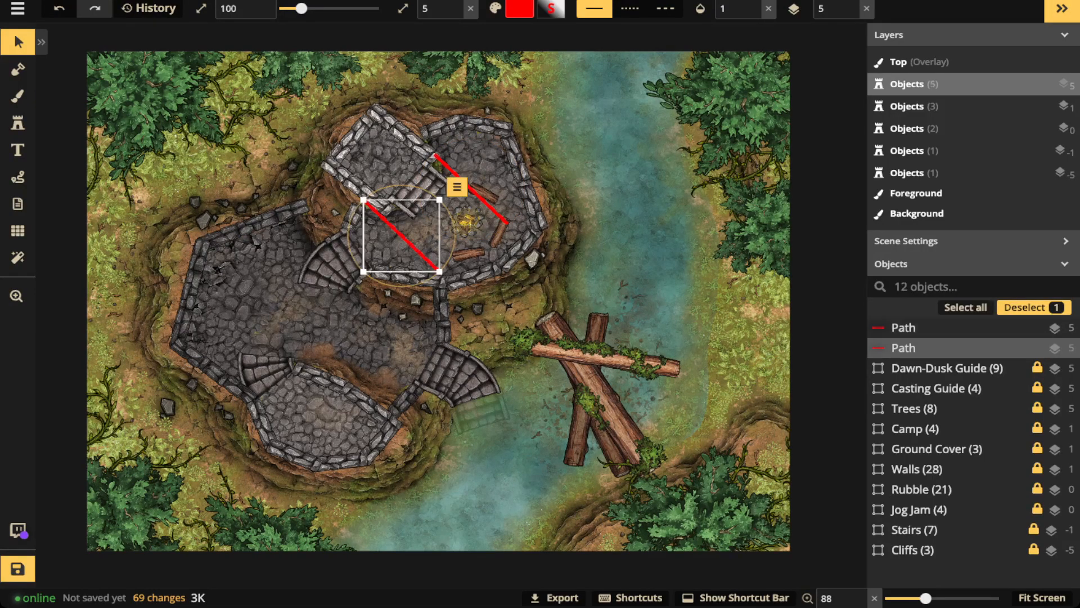
left_click_drag(403, 238, 425, 249)
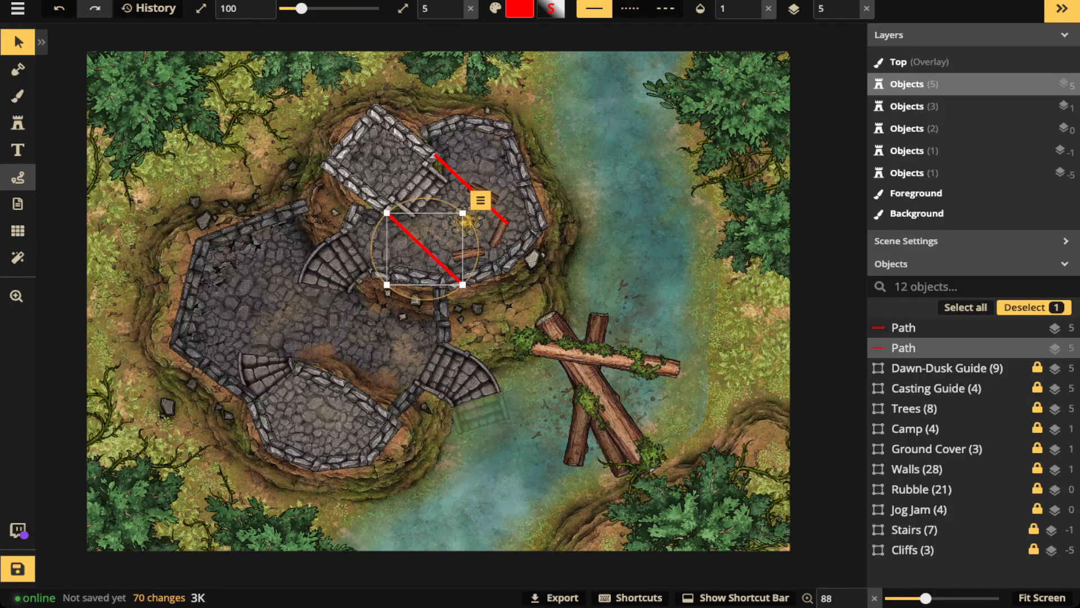
Draw a red segmented path outside the upper ruin, from its upper-right wall corner around the right side to just above the right-hand stairs
left_click(18, 177)
left_click(512, 125)
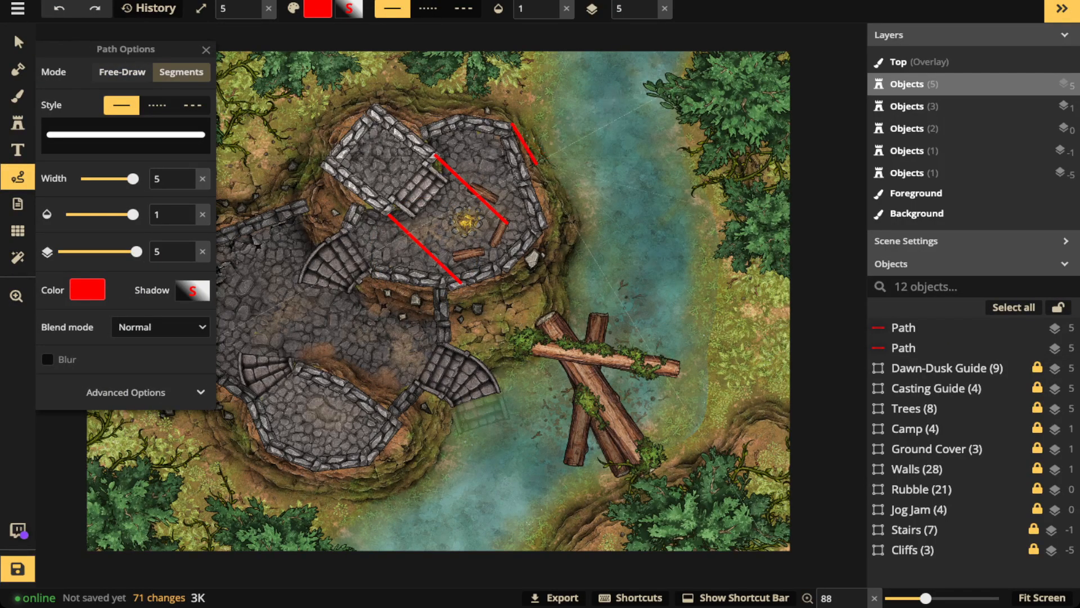
left_click(545, 152)
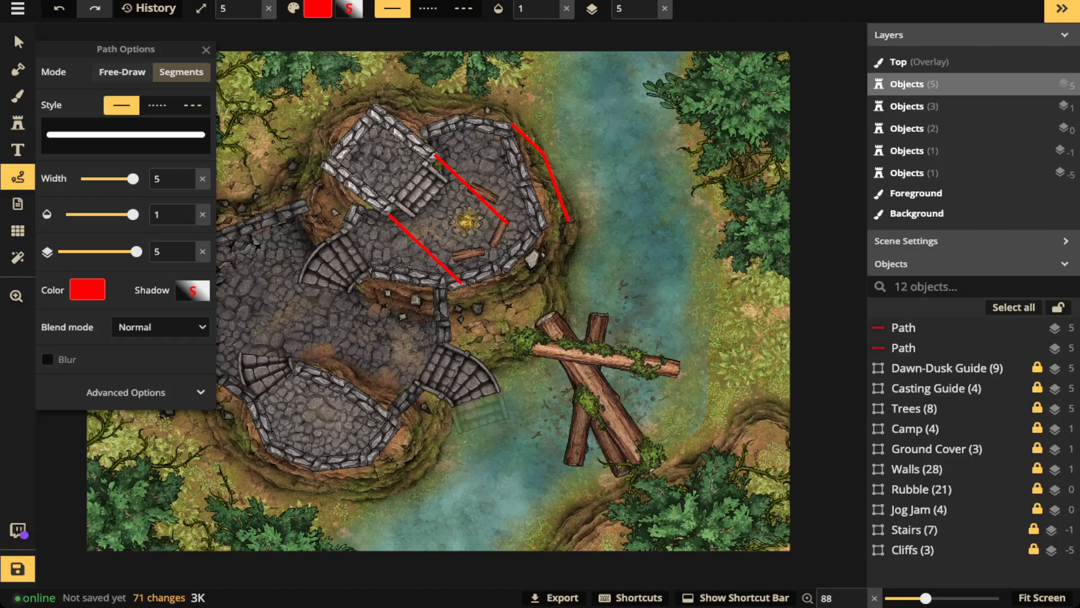
left_click(570, 225)
left_click(544, 277)
left_click(466, 304)
left_click(468, 349)
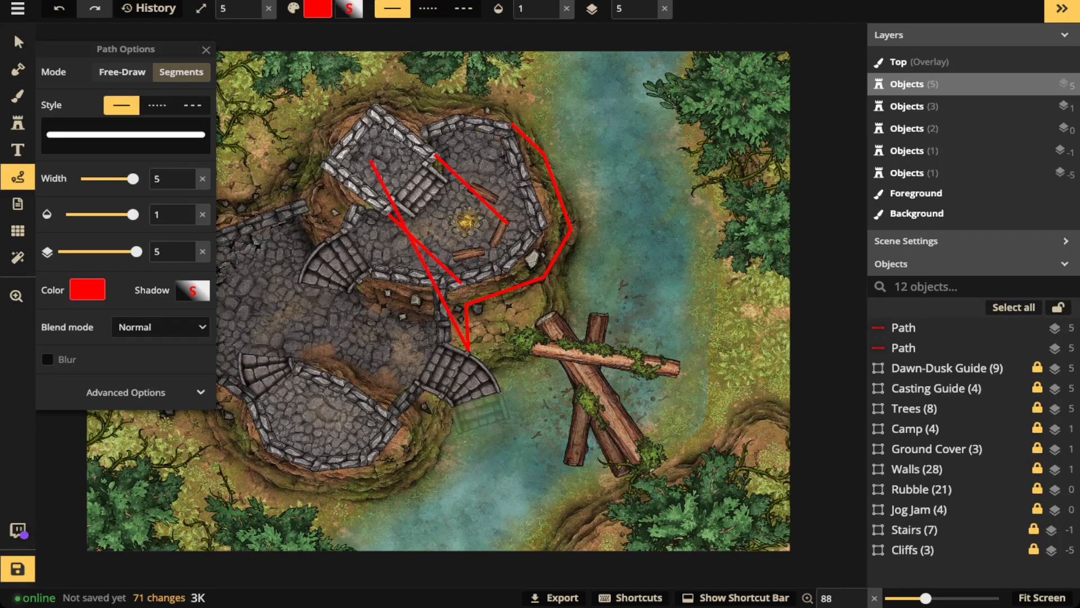
key("Escape")
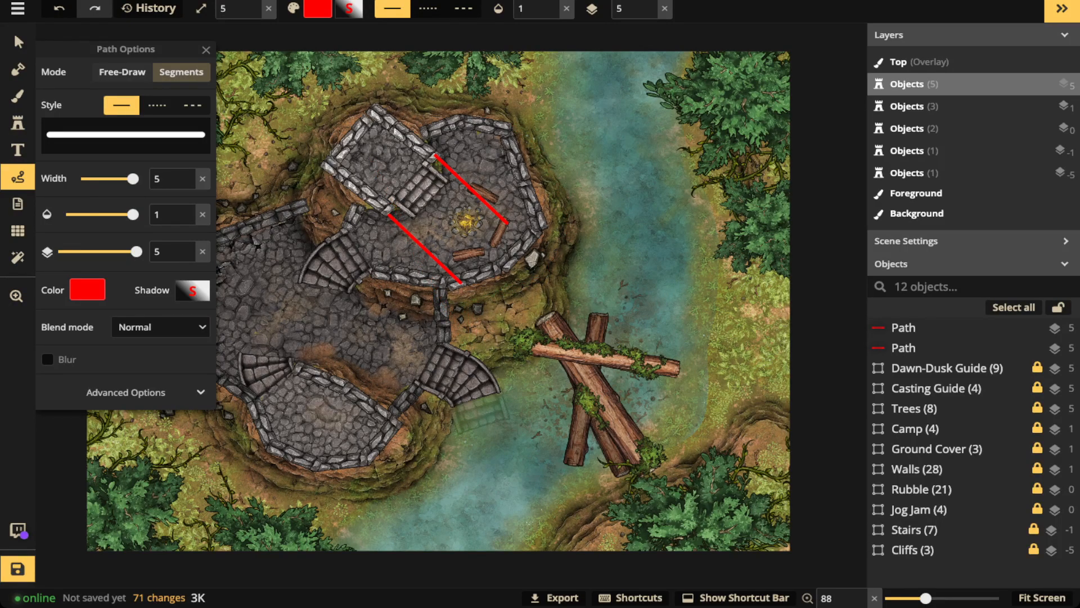
left_click_drag(468, 348, 543, 255)
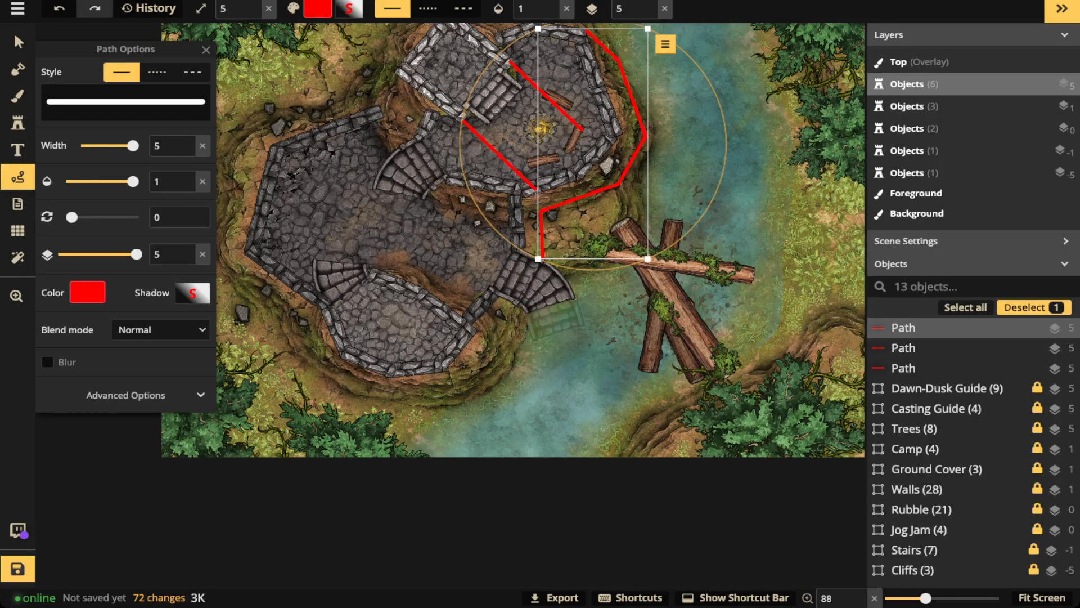
Draw a red segmented path outside the lower round room, from its lower-left wall around the bottom to the right-hand stairs
key("Escape")
left_click(340, 358)
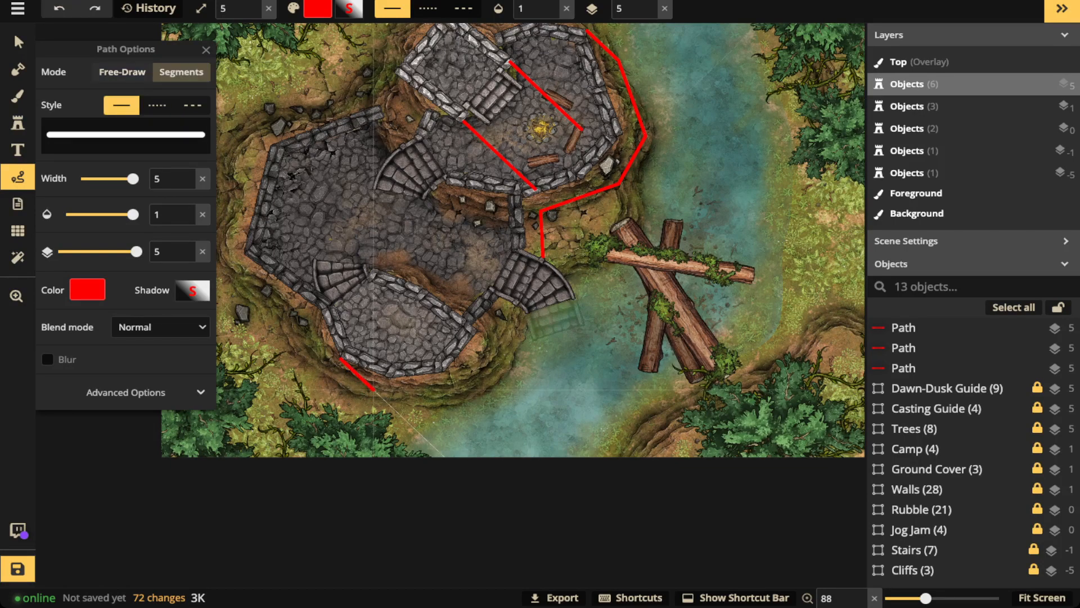
left_click(379, 395)
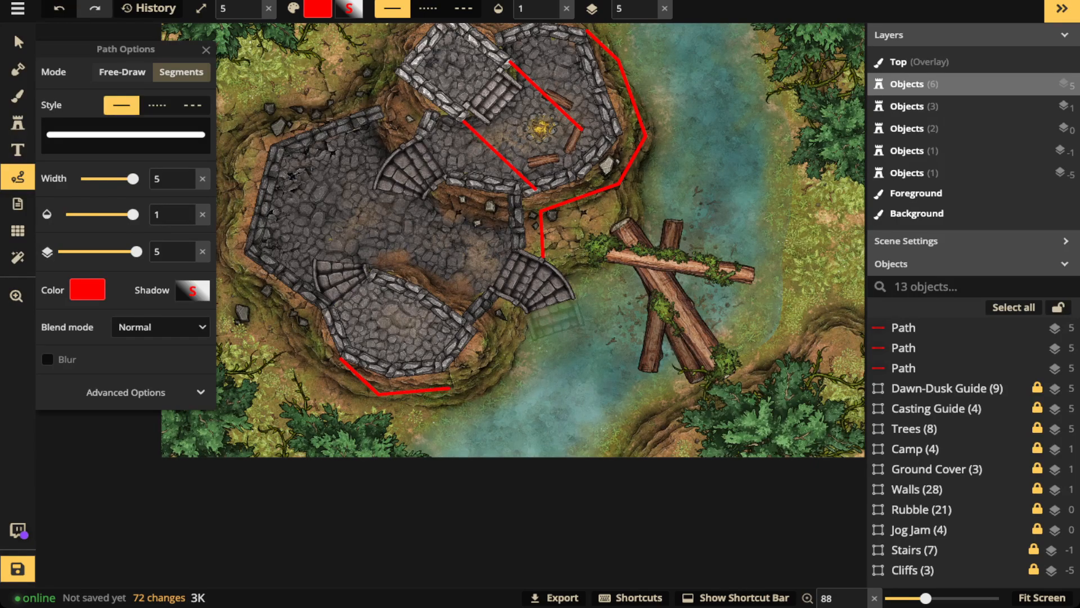
left_click(453, 387)
left_click(510, 303)
key("Return")
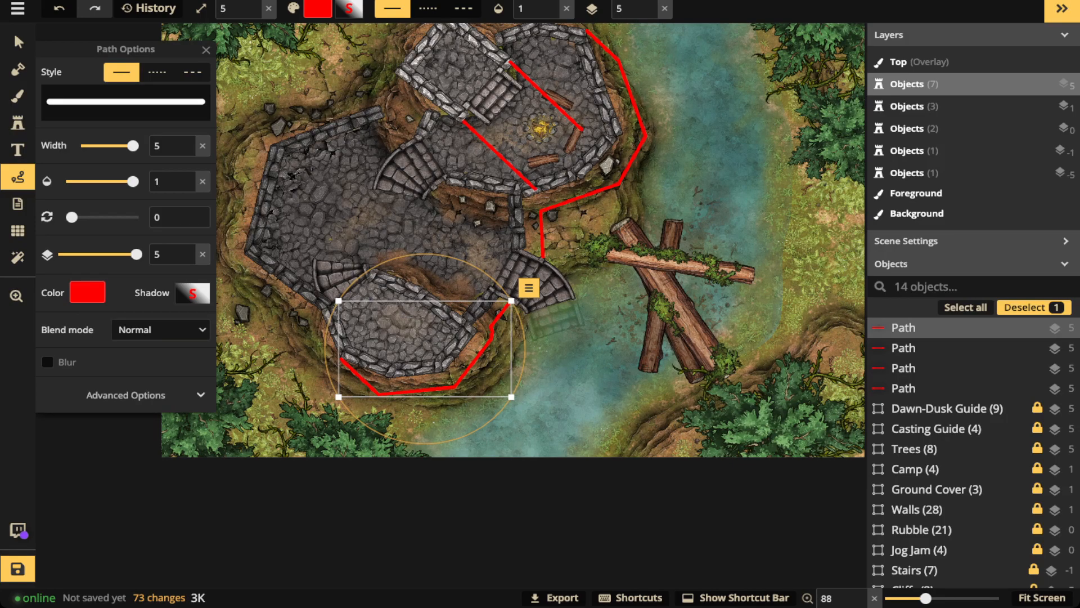
Draw a red segmented path inside the large left room, offset from its upper and left walls, starting near the middle stairs
left_click(389, 138)
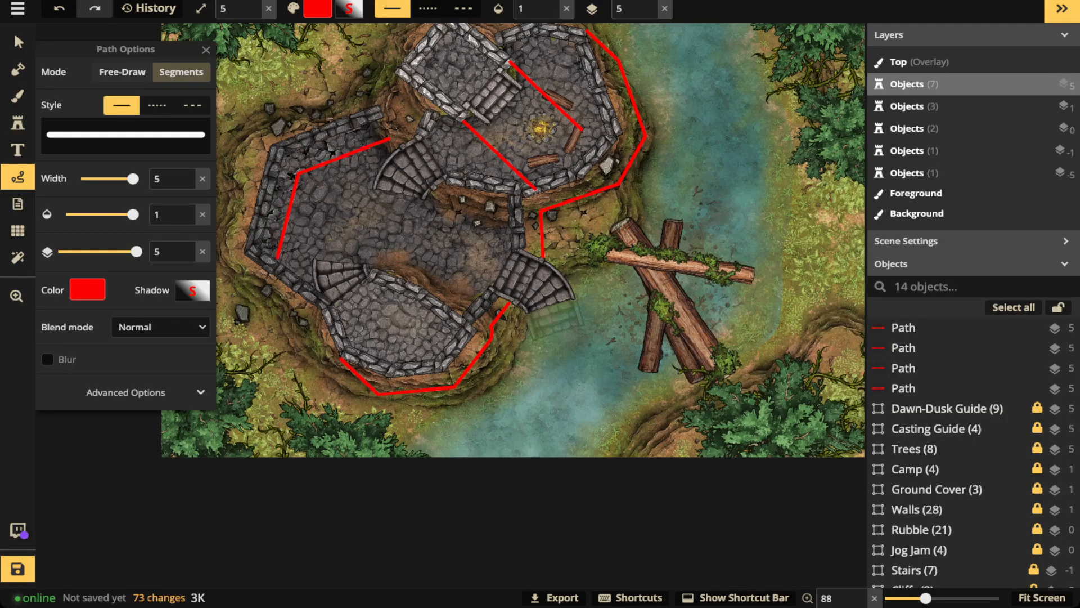
double_click(277, 259)
key("Escape")
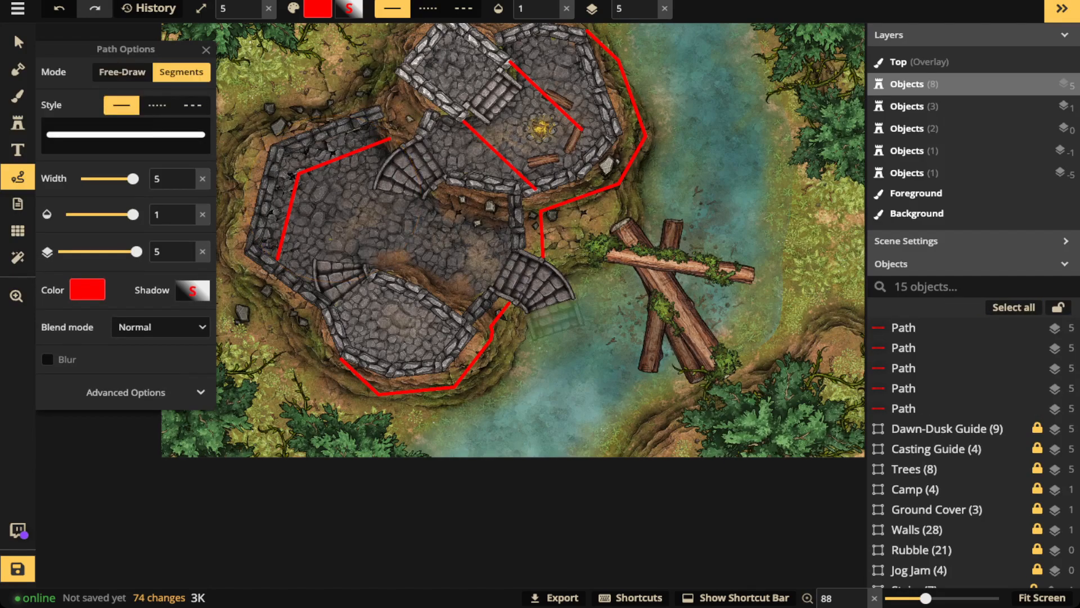
Draw a red segmented path from the large room's lower-left corner along the outer wall to the start of the lower room's outline
left_click(244, 256)
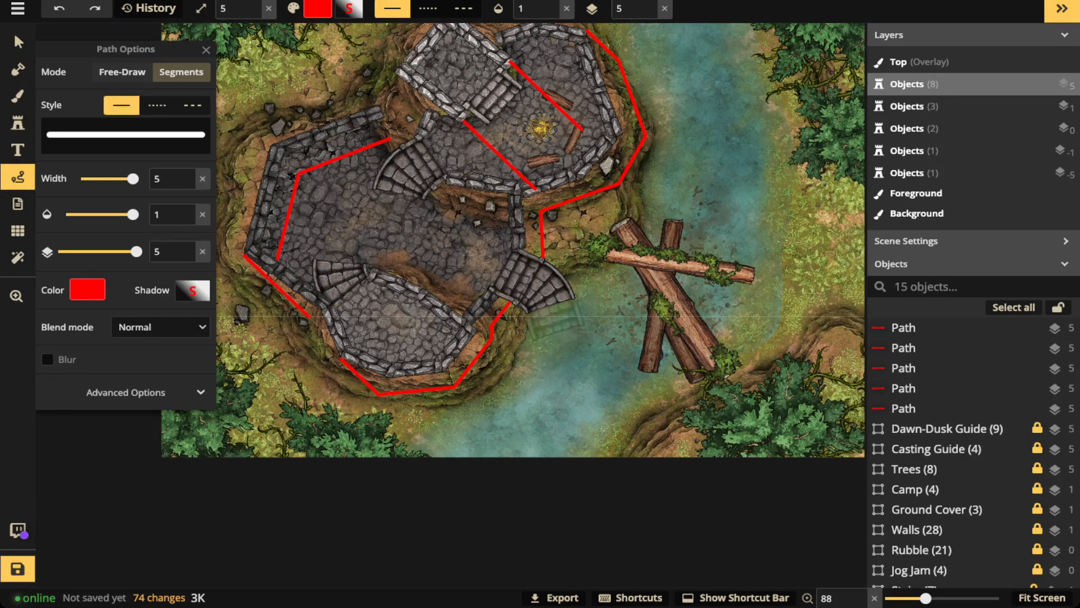
left_click(323, 329)
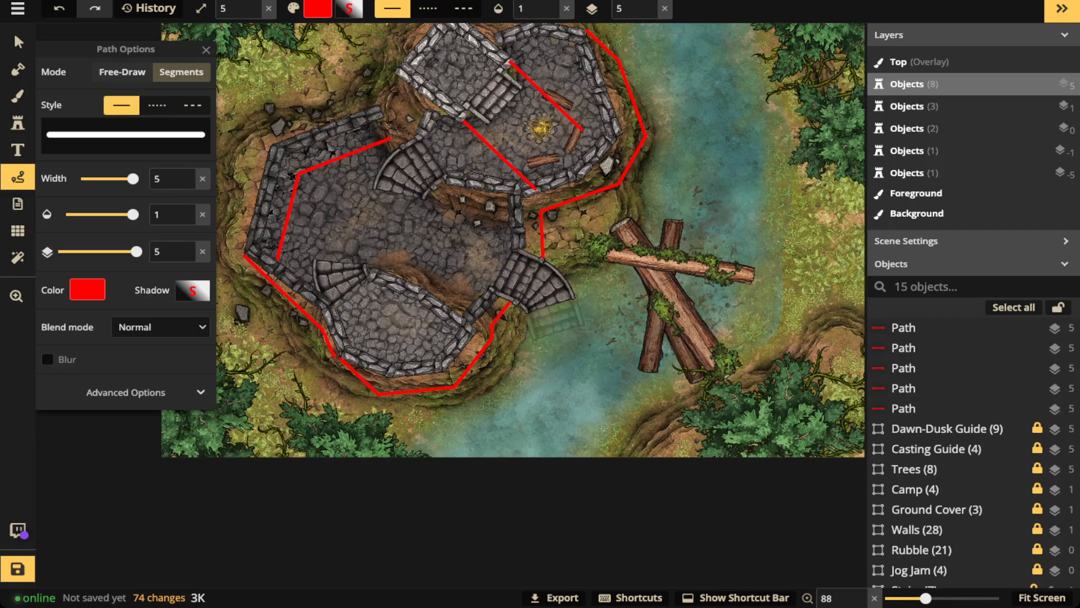
key("Escape")
key("Escape")
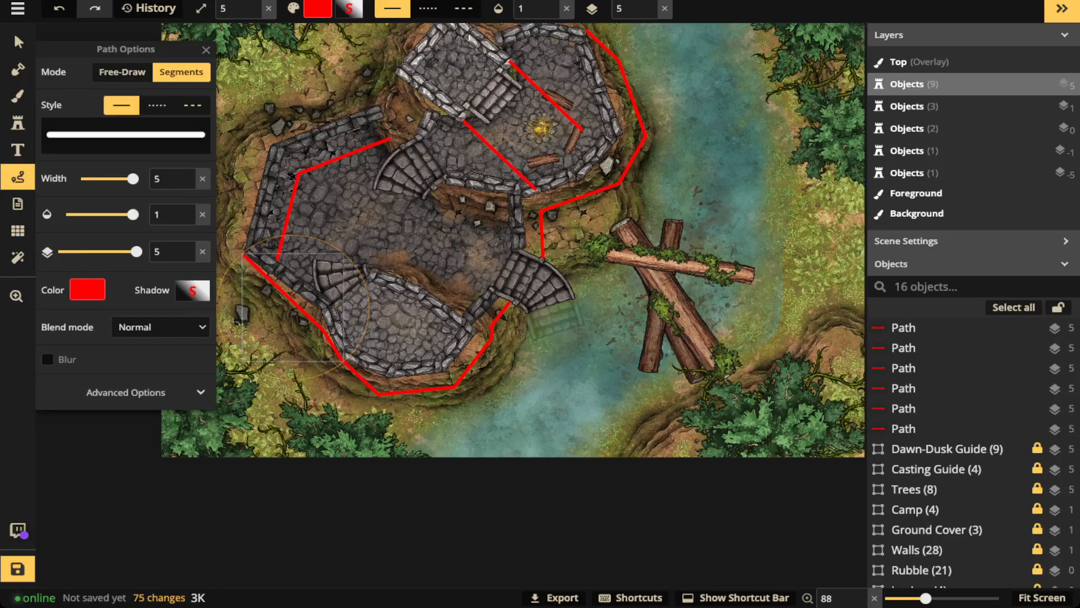
Draw a red segmented path beneath the rocky ledge, from the foot of the middle stairs across to the large room's right wall
left_click(424, 197)
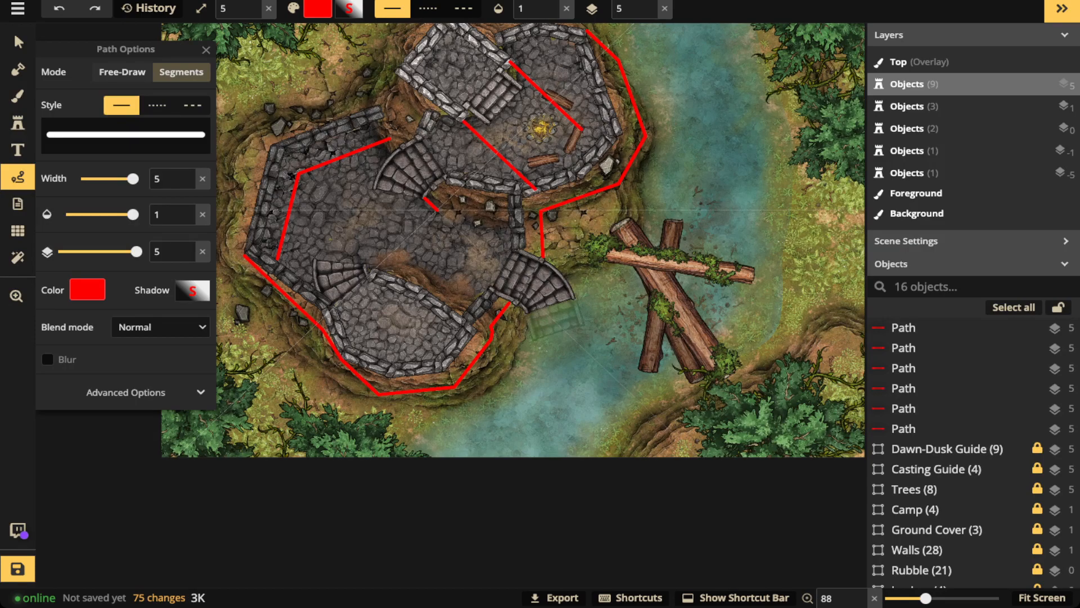
left_click(442, 214)
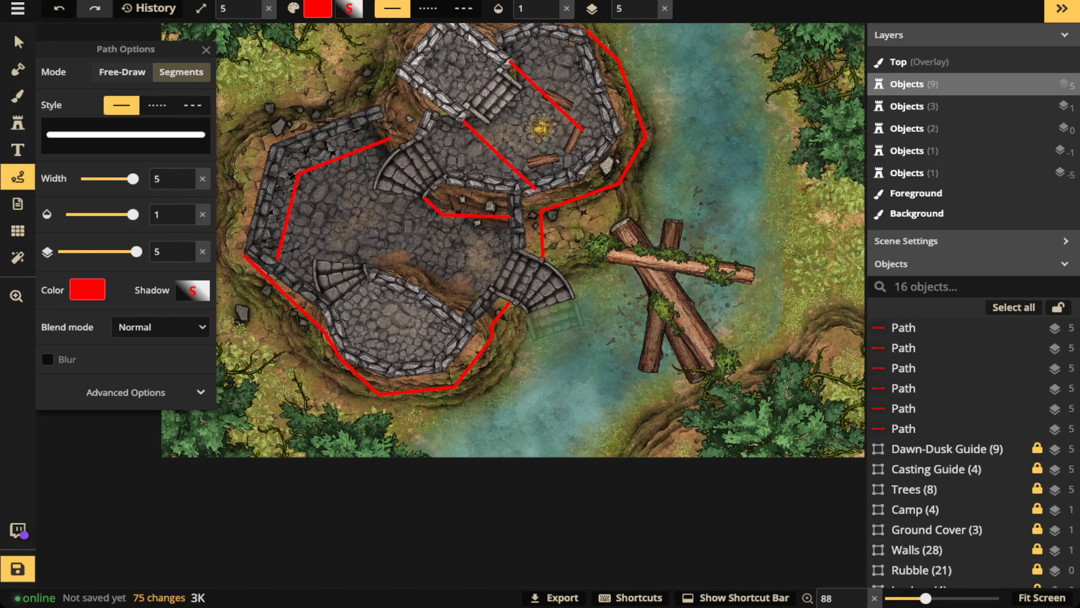
left_click(509, 215)
key("Return")
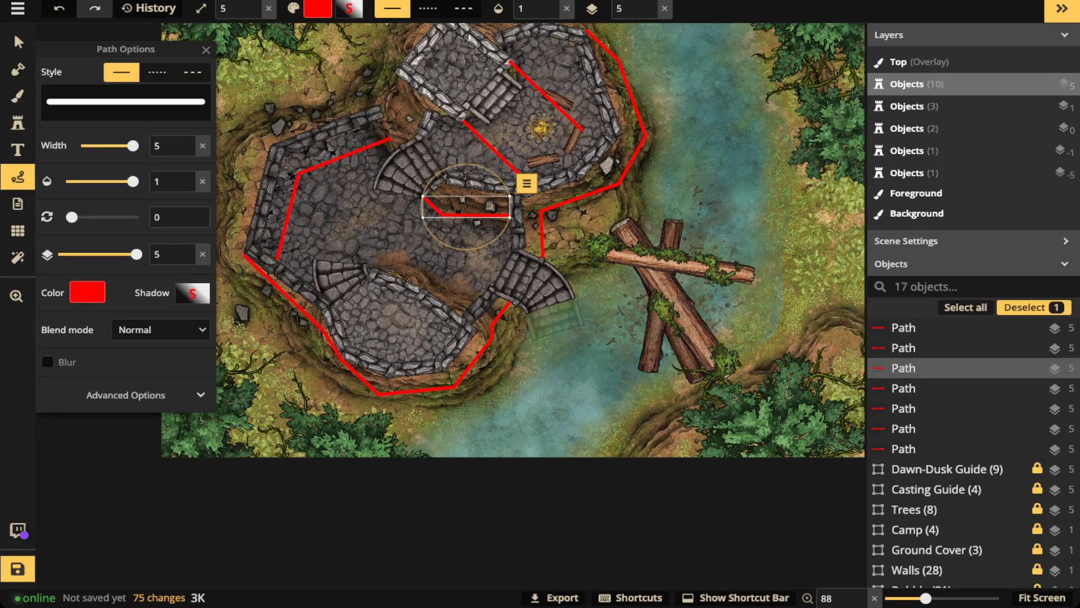
Draw a red segmented path from the small square room's left corner to the lower diagonal's far end, and join it to the upper diagonal's end
left_click_drag(392, 171, 406, 207)
key("Escape")
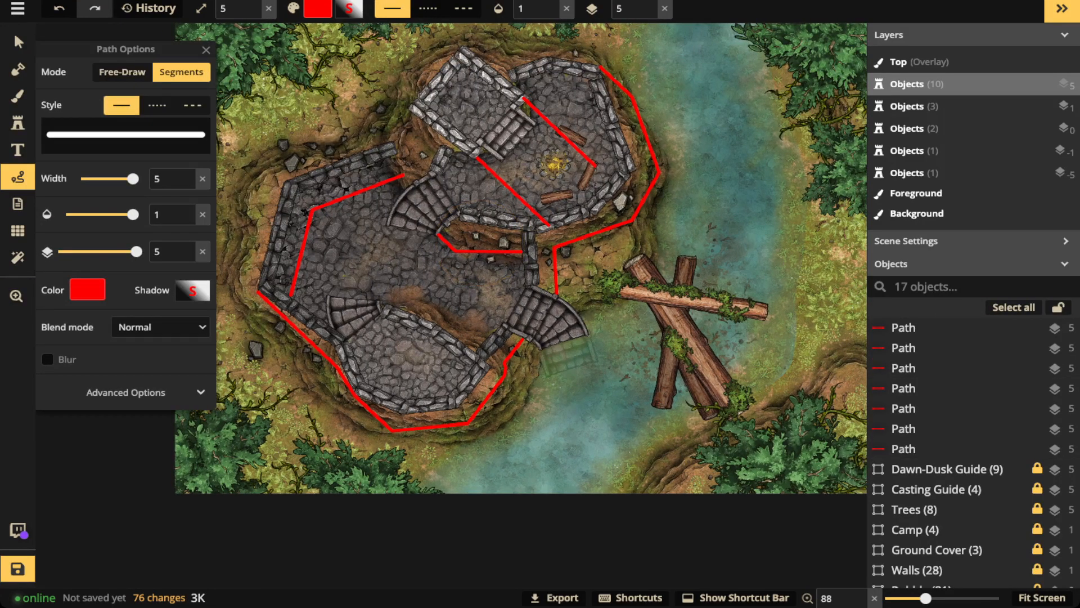
left_click(412, 112)
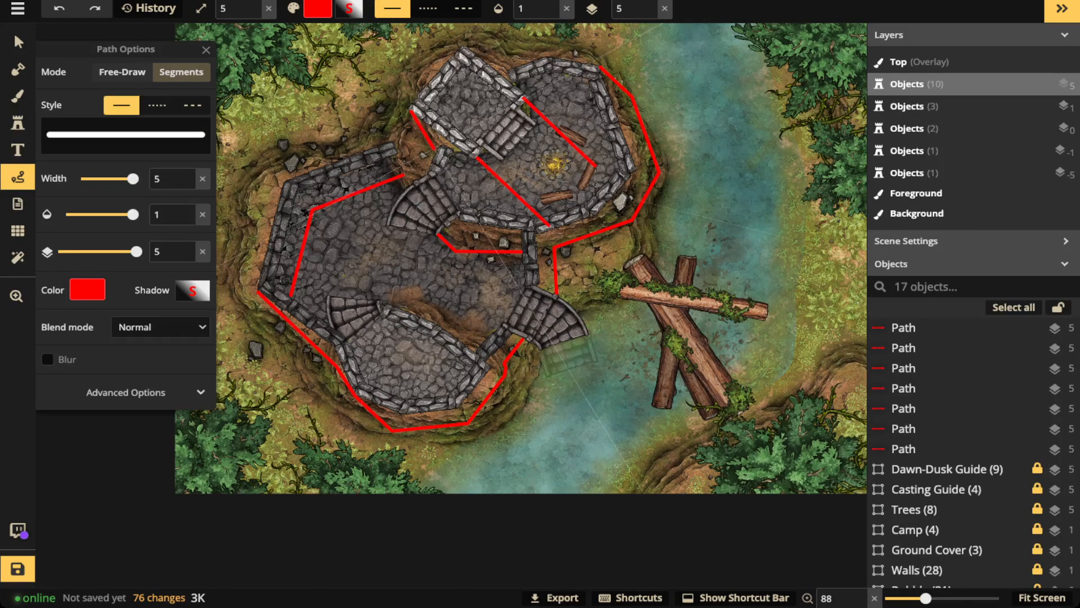
left_click(456, 152)
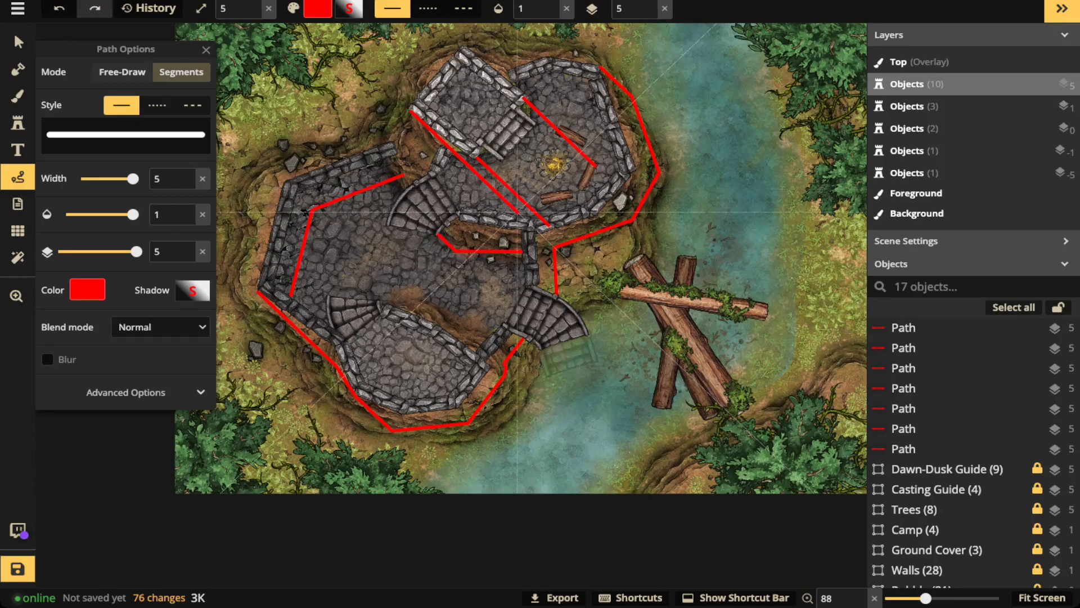
left_click(548, 225)
left_click(595, 164)
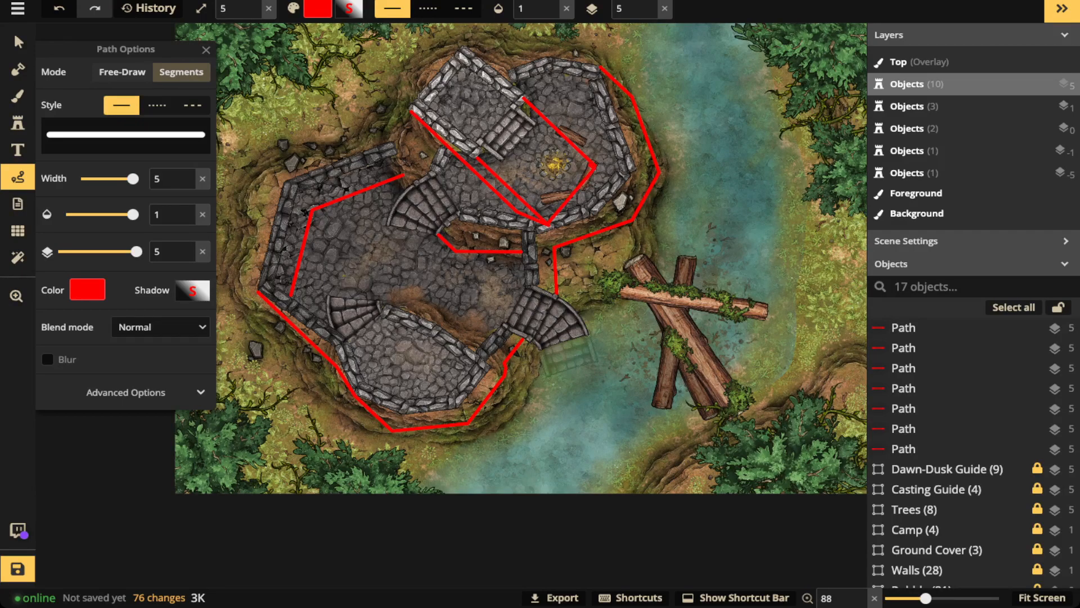
left_click(411, 111)
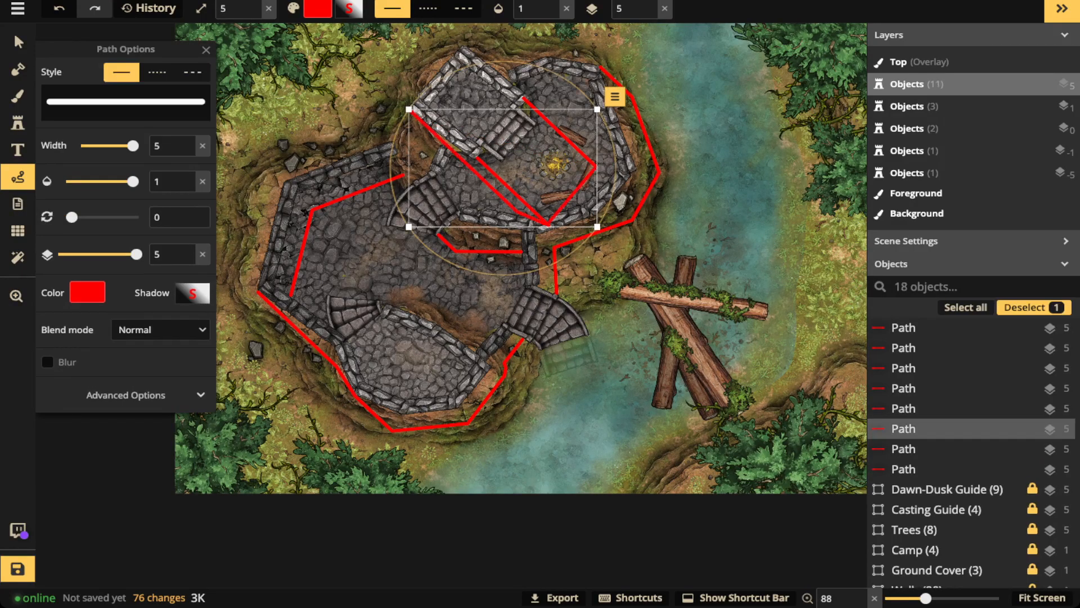
key("Escape")
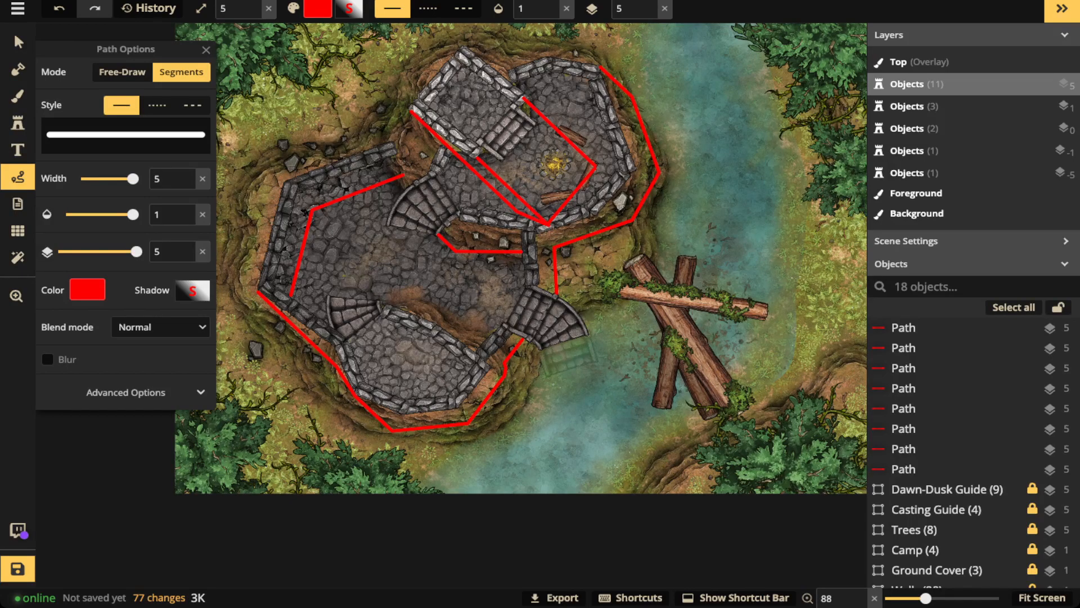
scroll(400, 225, "up", 1)
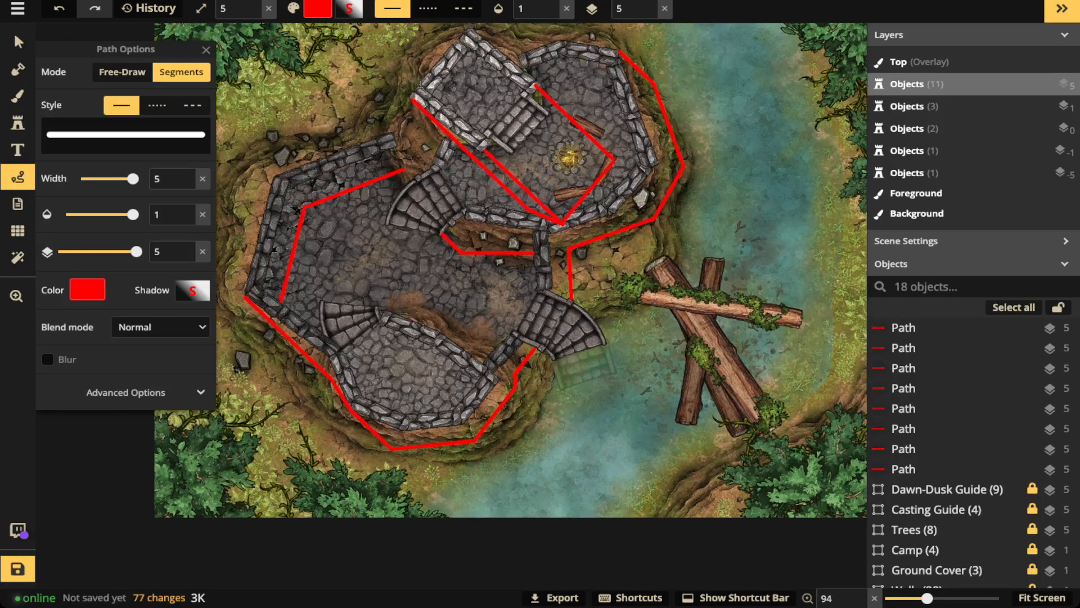
key("space")
left_click_drag(400, 226, 484, 221)
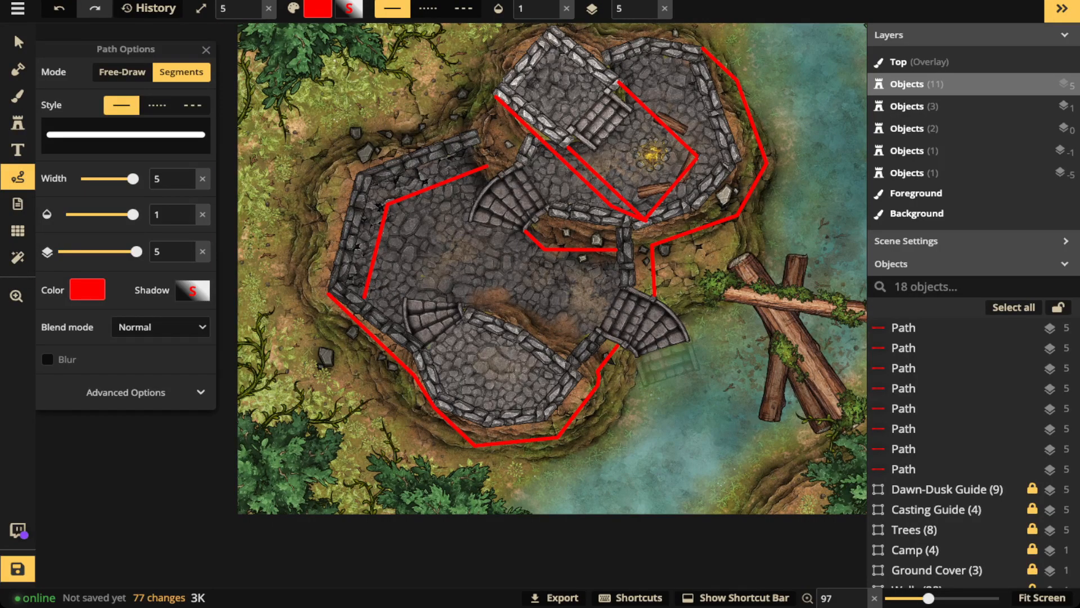
scroll(574, 163, "down", 1)
key("space")
left_click_drag(574, 163, 569, 190)
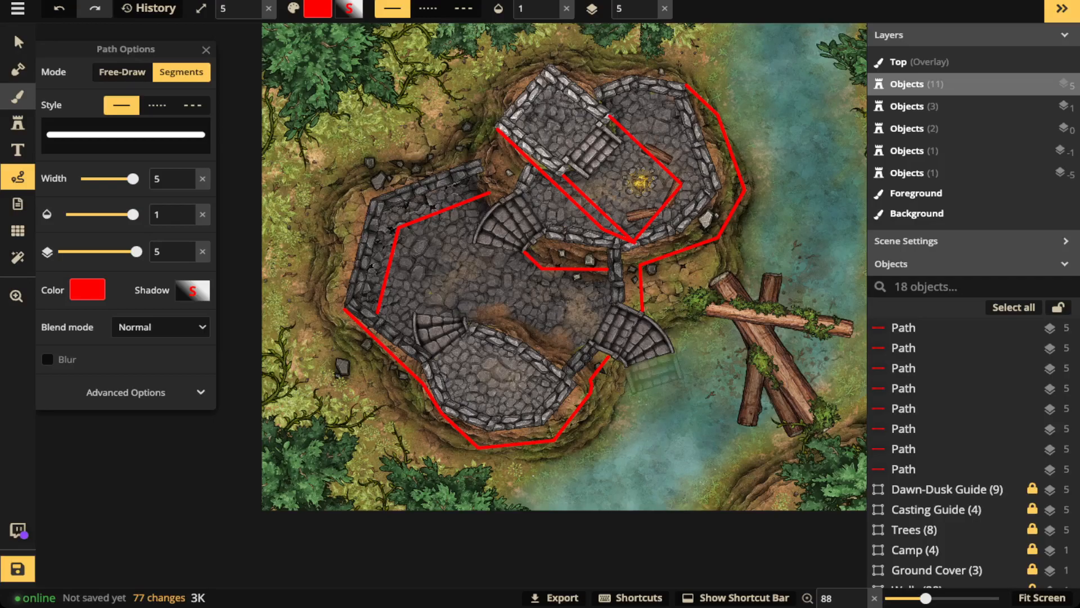
Set up a round black brush on the Top layer with size 27 and opacity 0.58
left_click(18, 96)
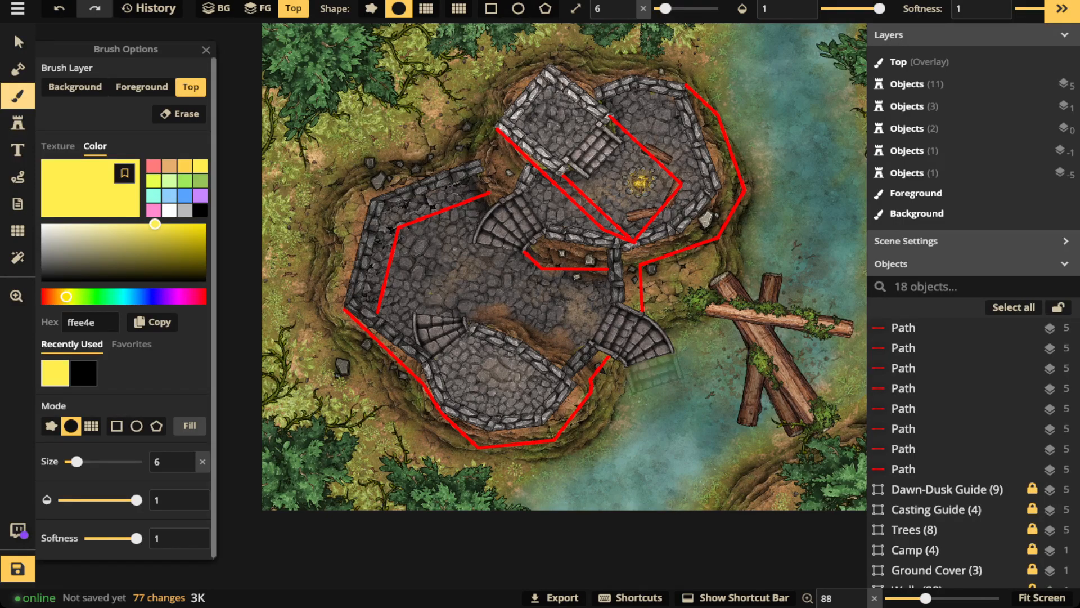
left_click(84, 373)
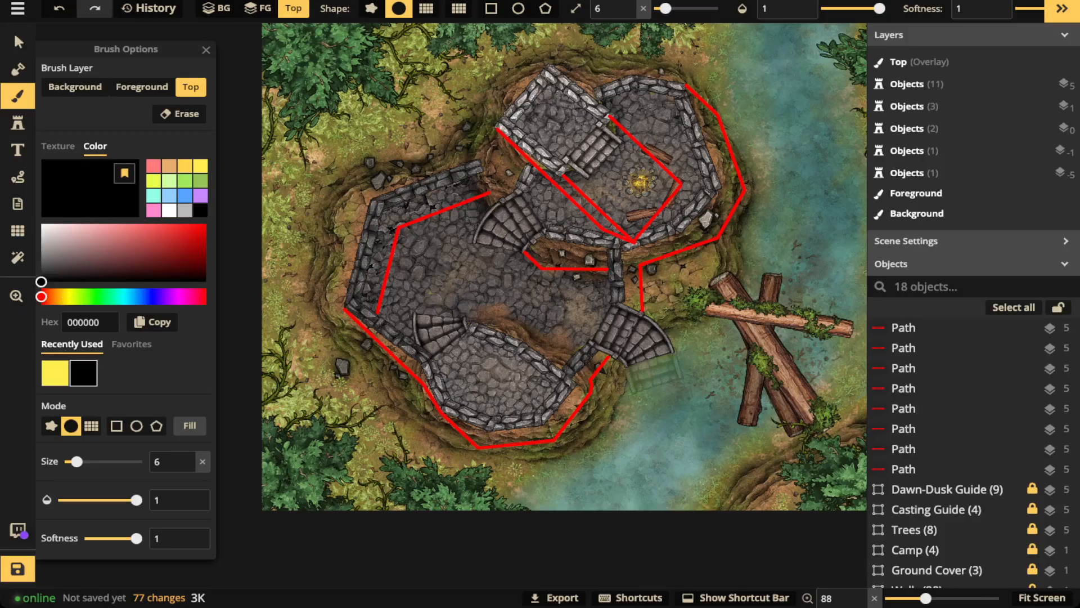
left_click_drag(879, 8, 859, 8)
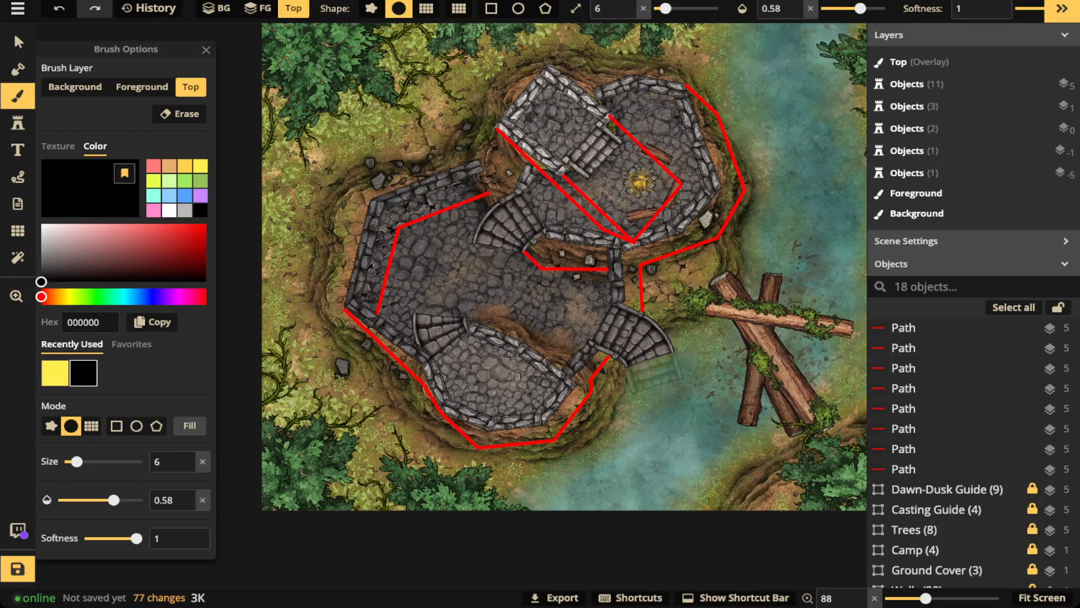
left_click_drag(666, 8, 674, 8)
scroll(631, 156, "up", 5)
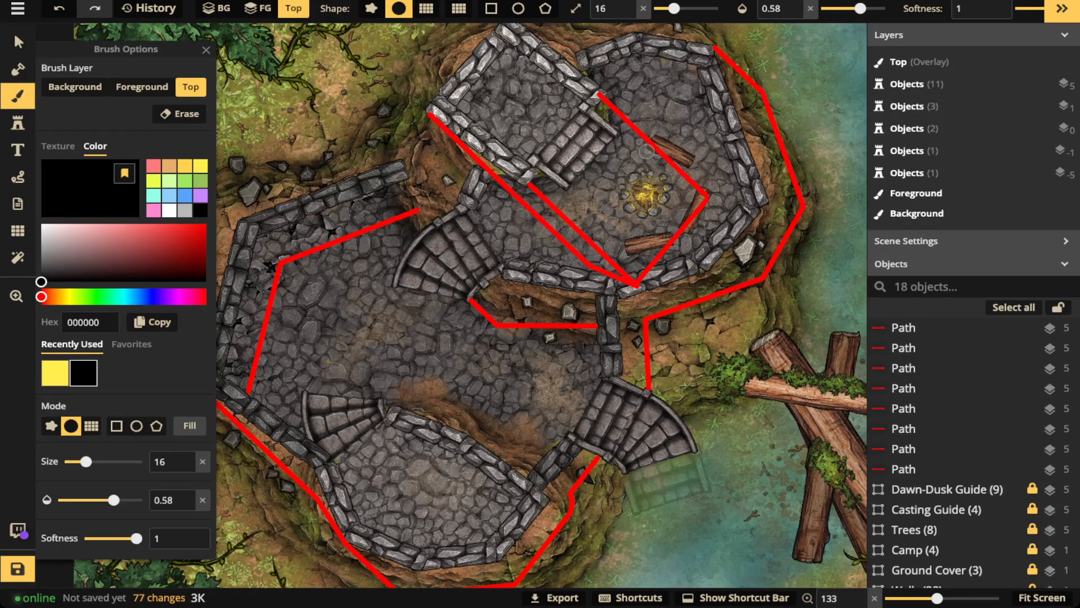
scroll(646, 152, "up", 3)
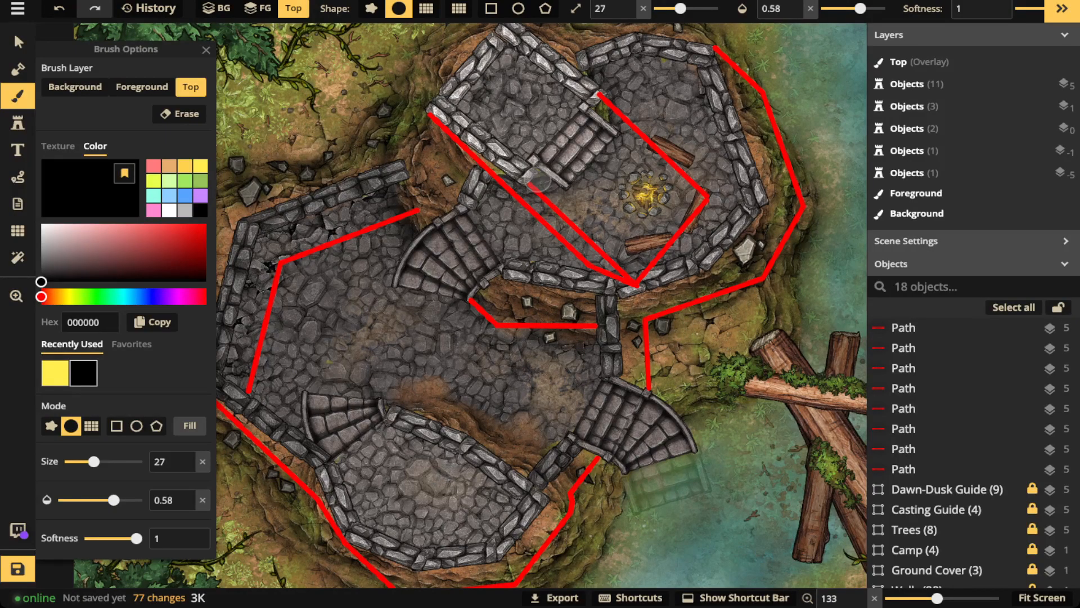
Try black dabs beside the square room's stairs, and set the brush opacity to 1
left_click(534, 177)
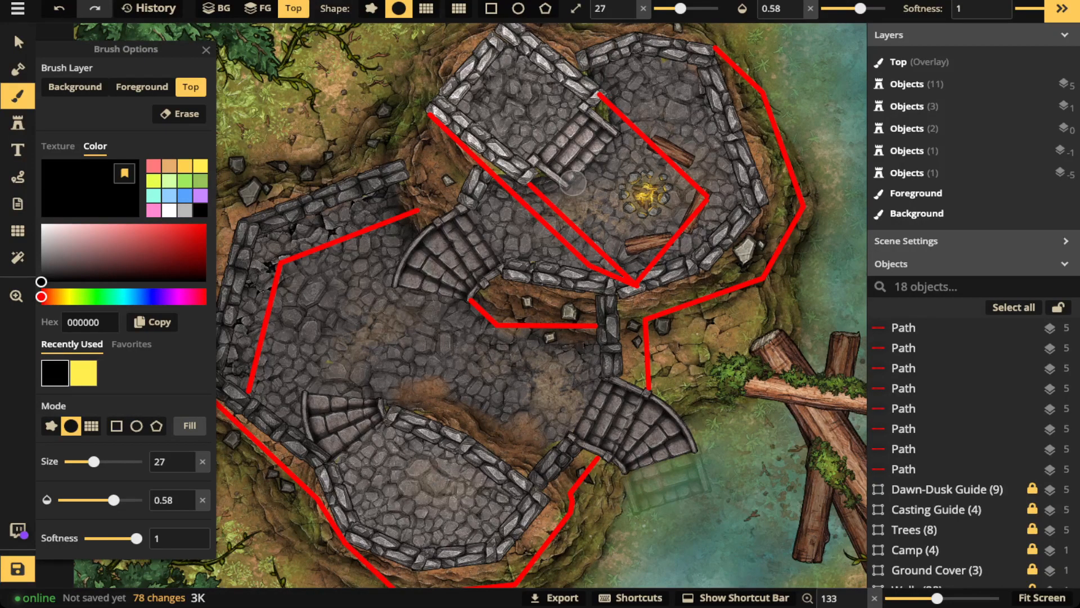
left_click(575, 182)
left_click_drag(861, 9, 862, 8)
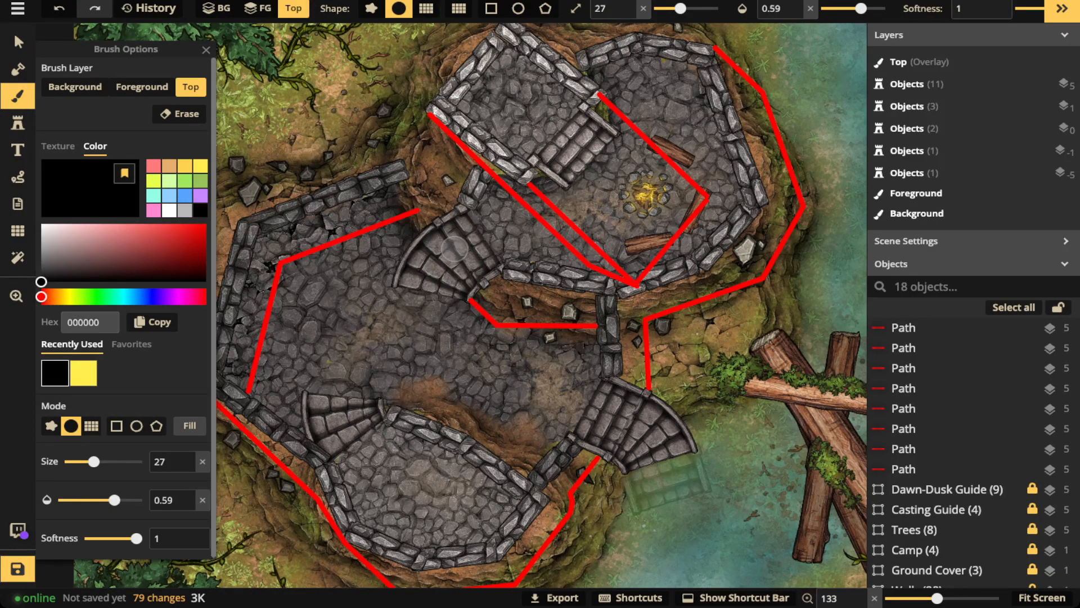
left_click_drag(114, 499, 138, 500)
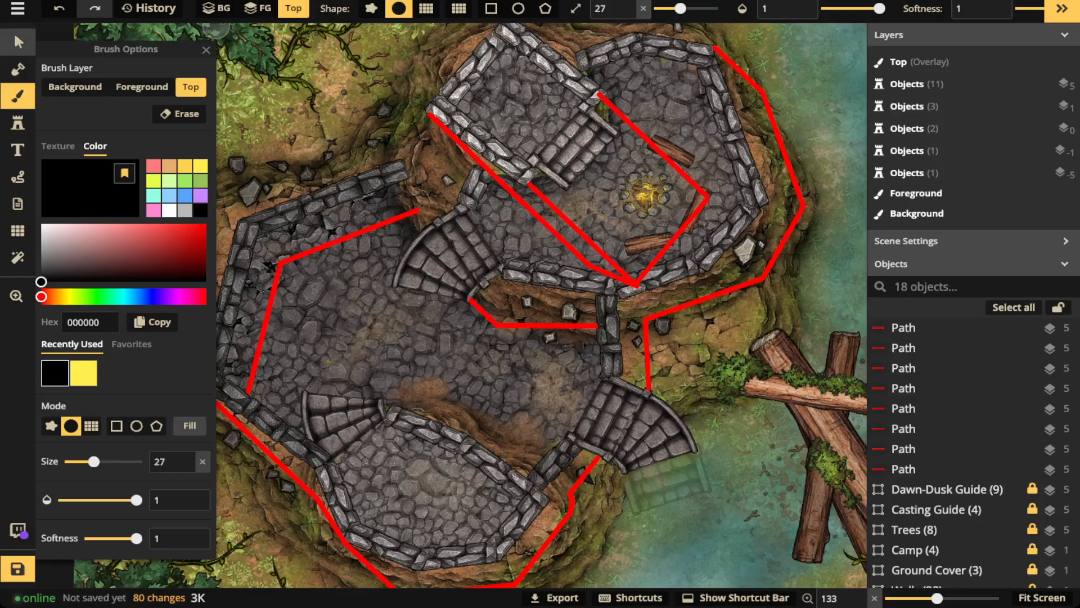
Try to save the map, and open the offline backup dialog and close it without making a backup
left_click(18, 42)
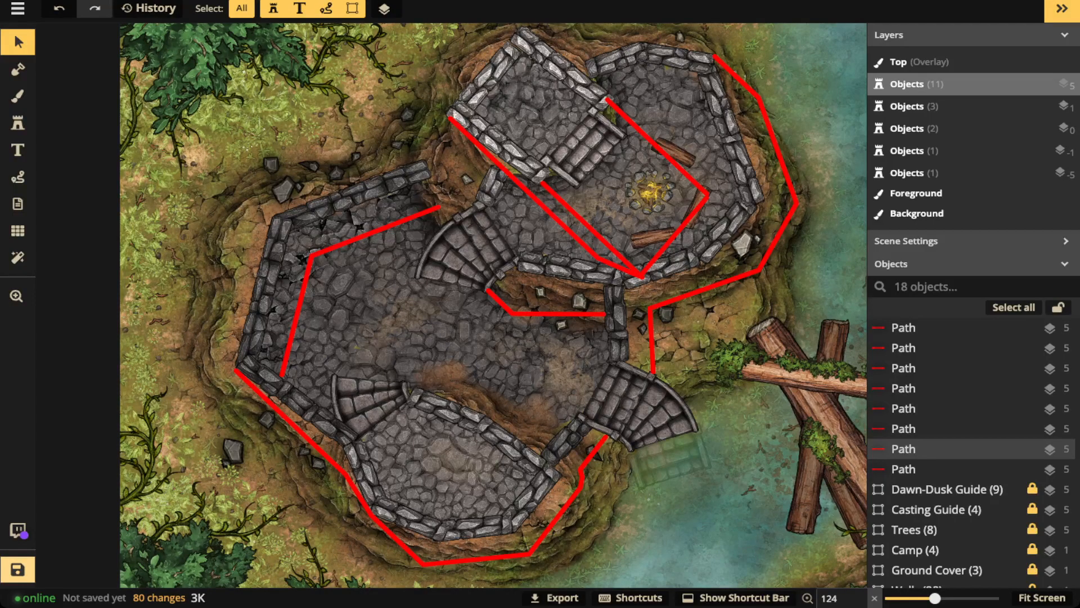
key("ctrl+s")
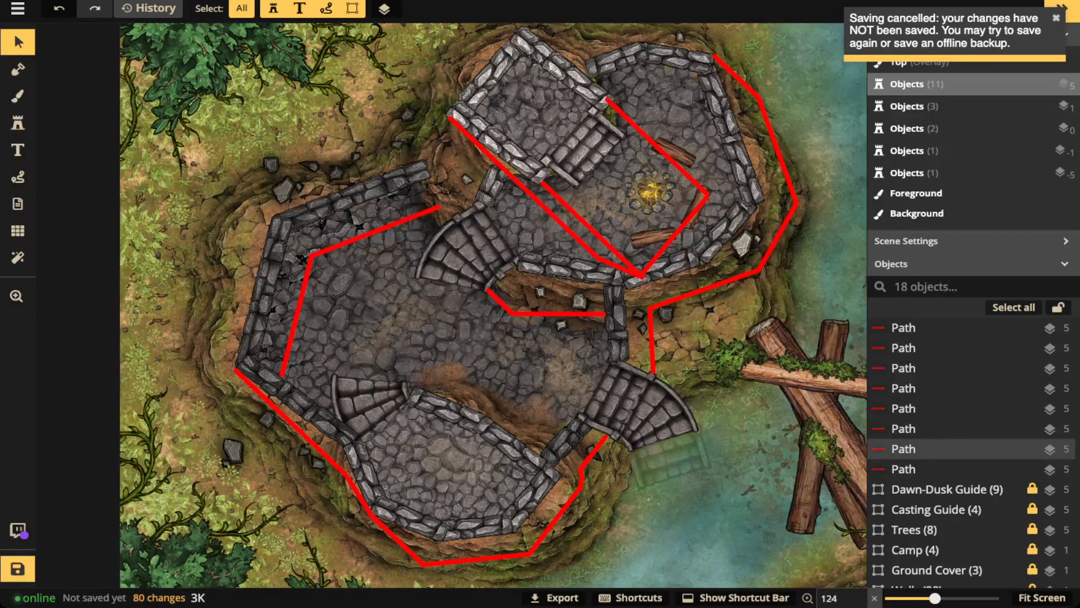
left_click(17, 8)
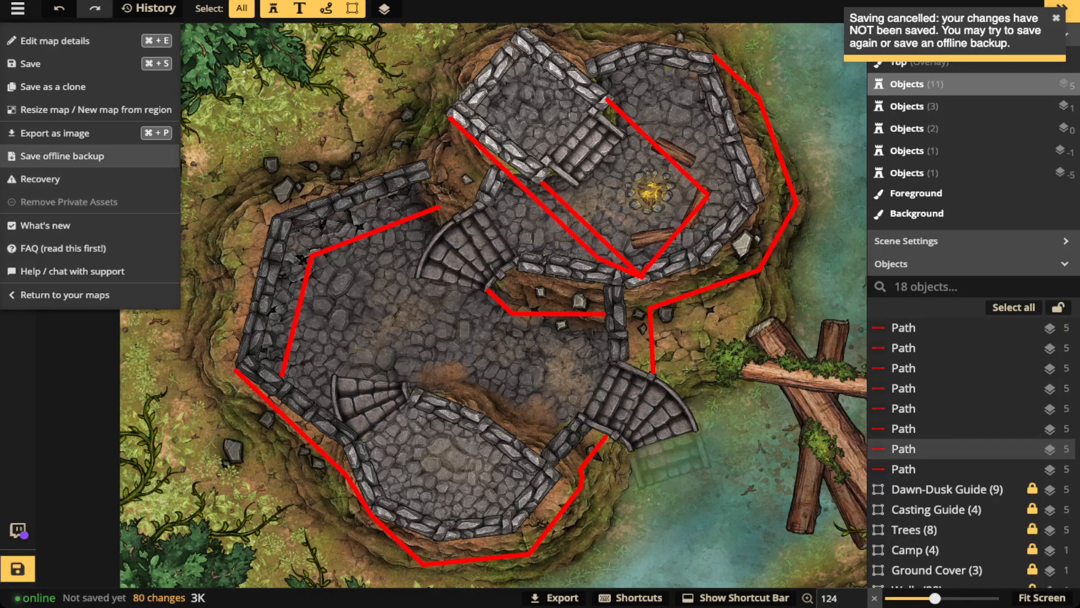
left_click(62, 156)
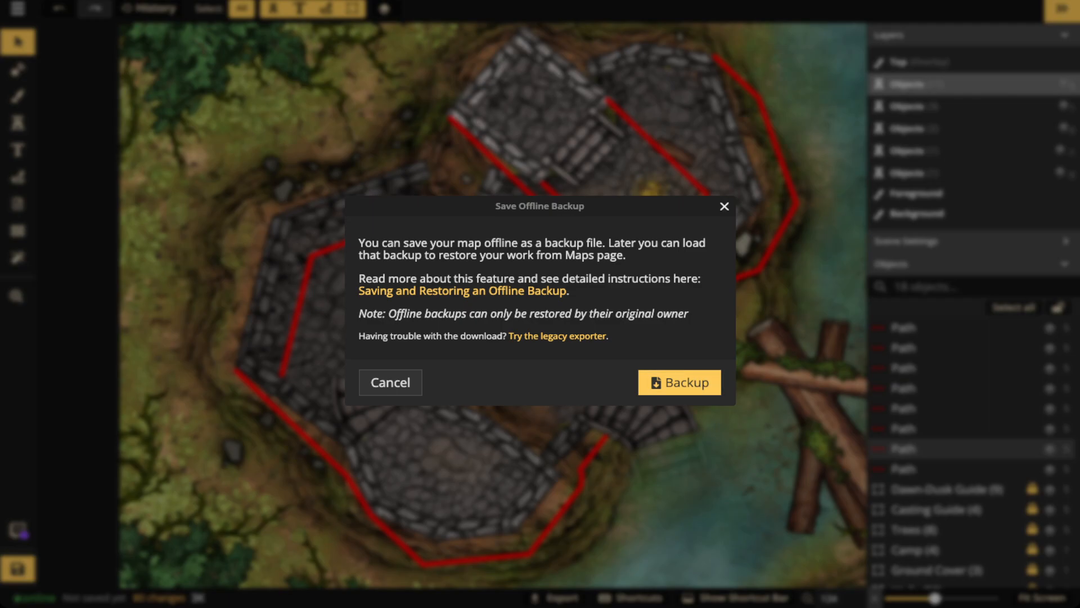
left_click(725, 206)
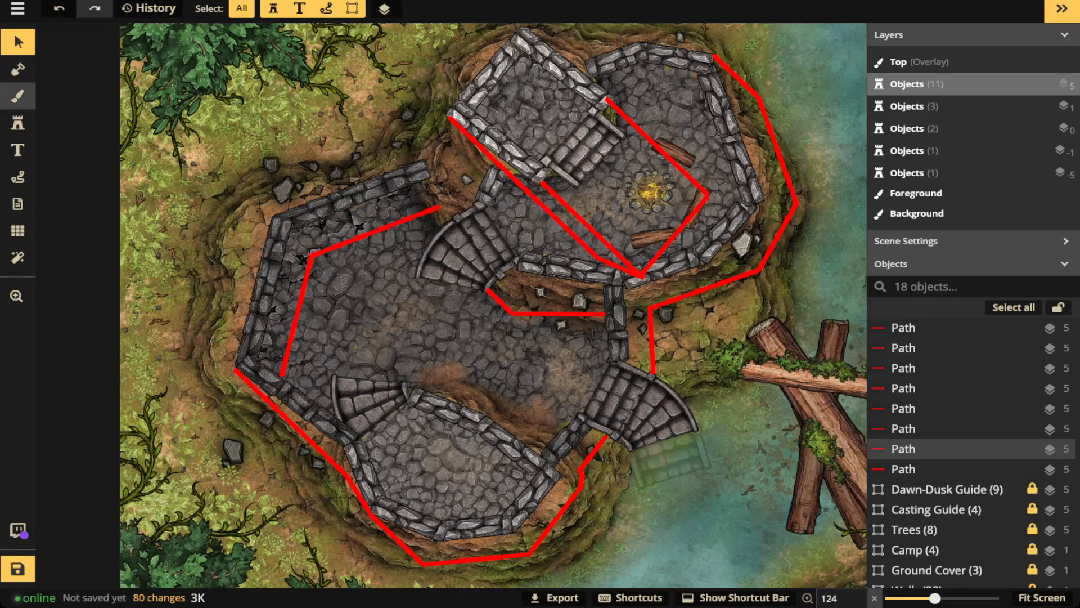
Activate the round black brush on the Top layer with its erase mode off
left_click(18, 96)
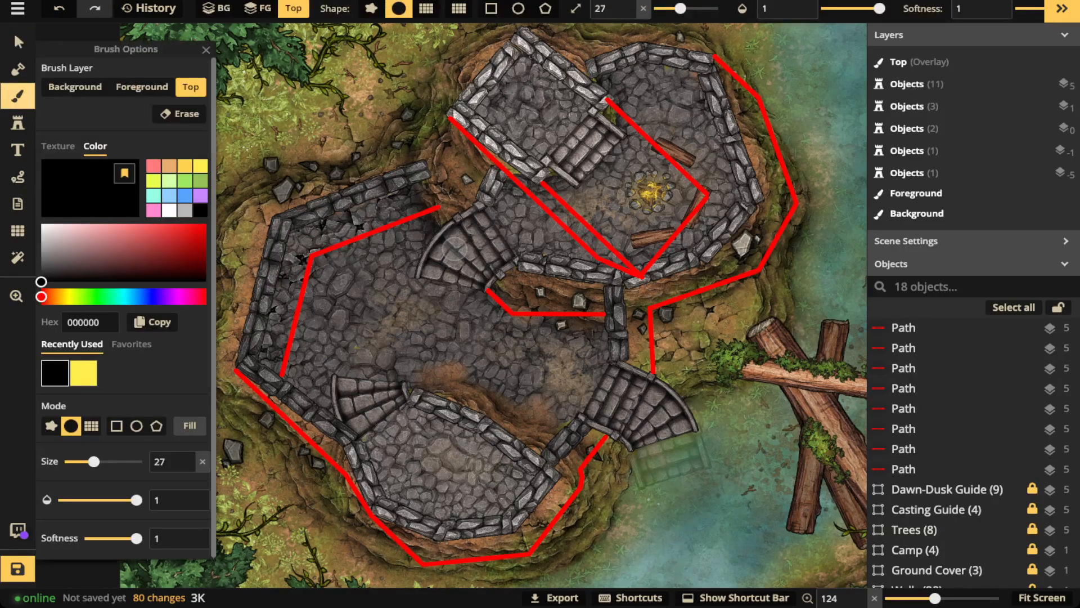
left_click(179, 114)
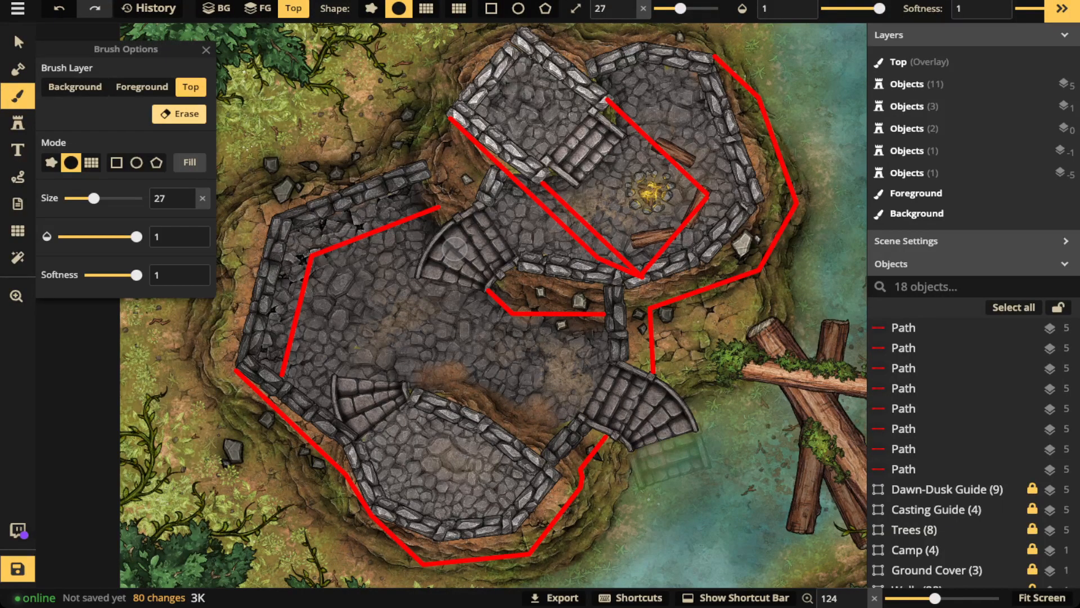
key("e")
key("e")
key("e")
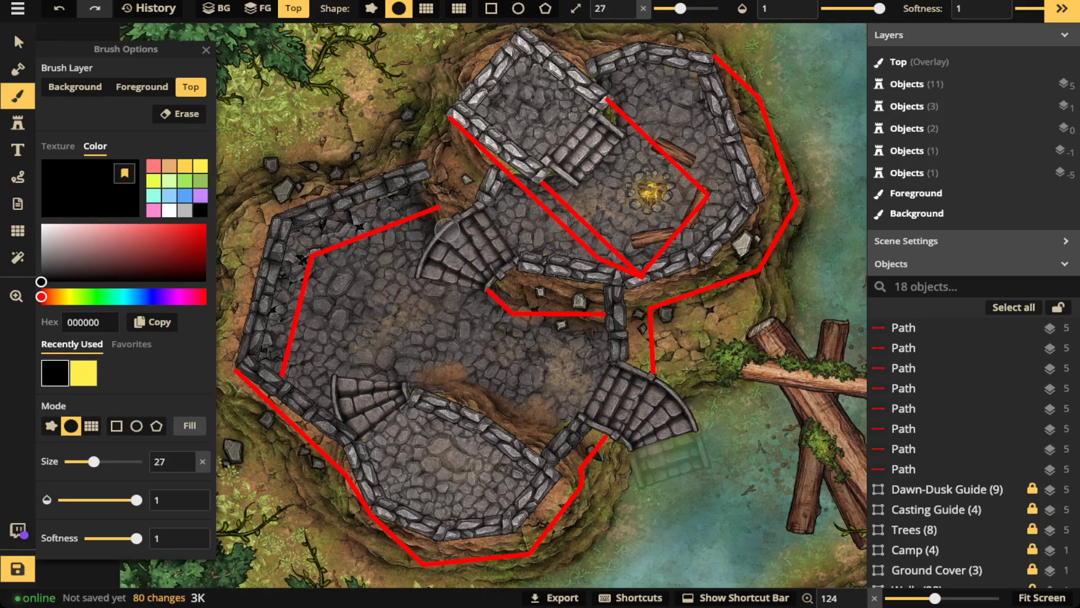
Try a black stroke with brush size 107 in the middle of the large room, and undo it
key("bracketright")
key("bracketright")
key("bracketright")
key("bracketright")
key("bracketright")
key("bracketright")
key("bracketright")
key("bracketright")
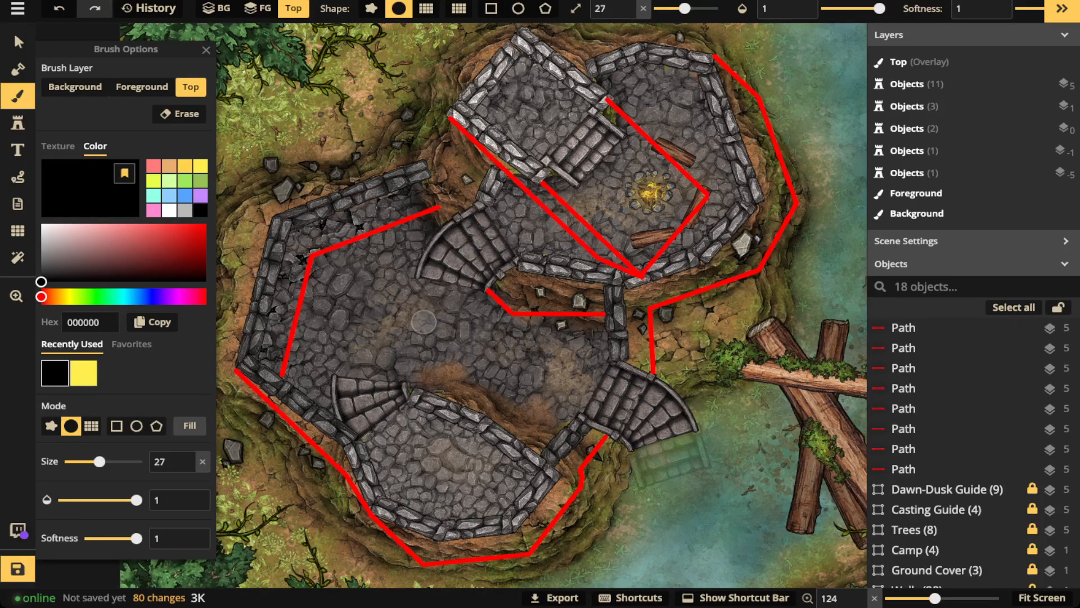
mouse_move(387, 316)
left_mouse_down()
mouse_move(338, 324)
mouse_move(349, 323)
left_mouse_up()
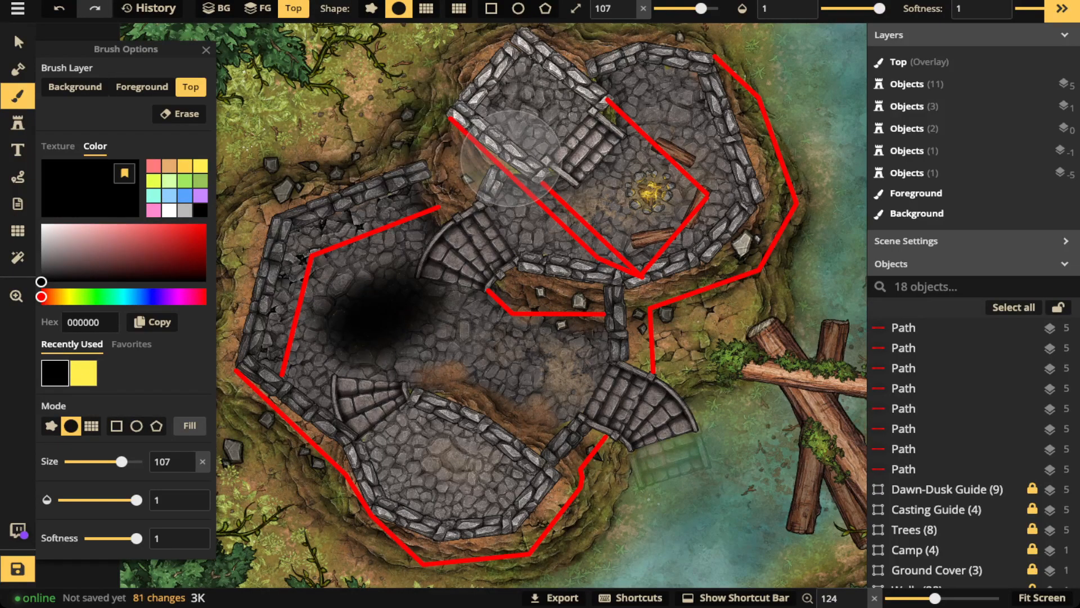
key("ctrl+z")
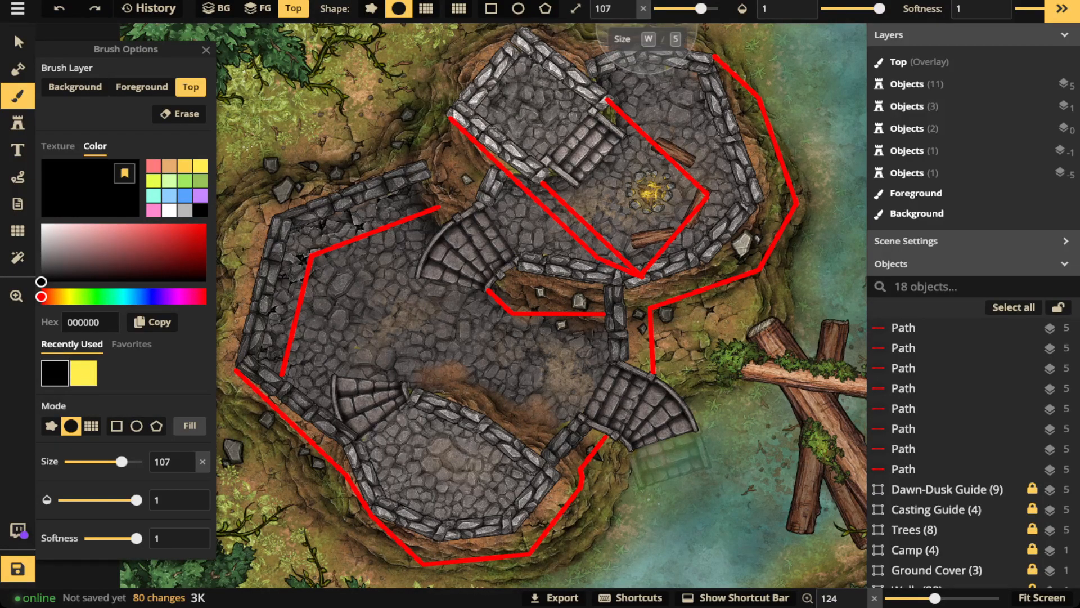
Set the Top-layer brush to size 31, opacity 0.53 and softness 0.53
left_click(668, 8)
left_click(857, 9)
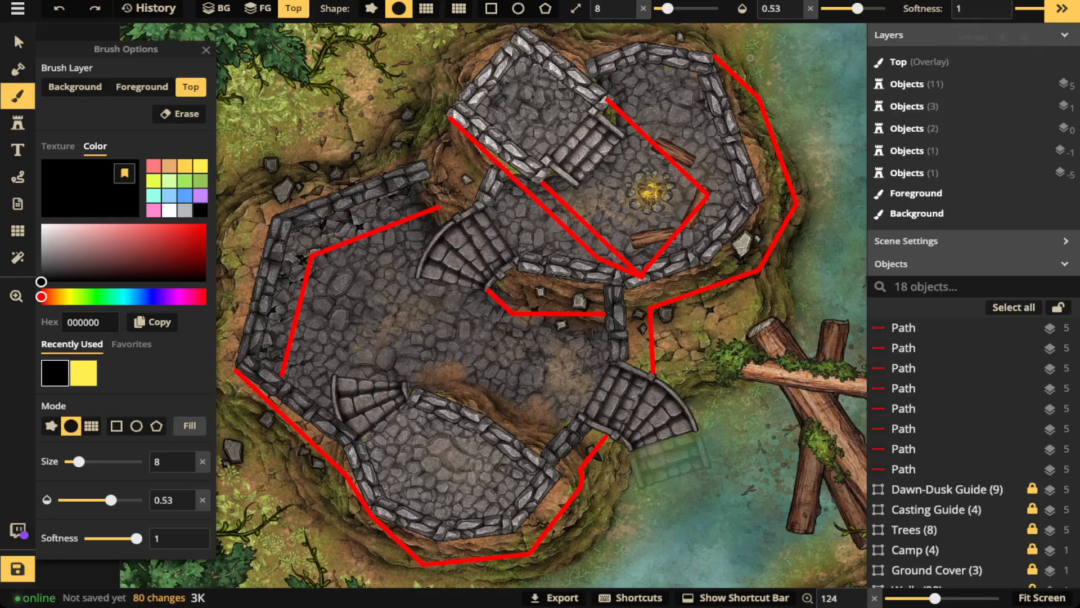
left_click(1036, 8)
left_click_drag(1036, 8, 1052, 9)
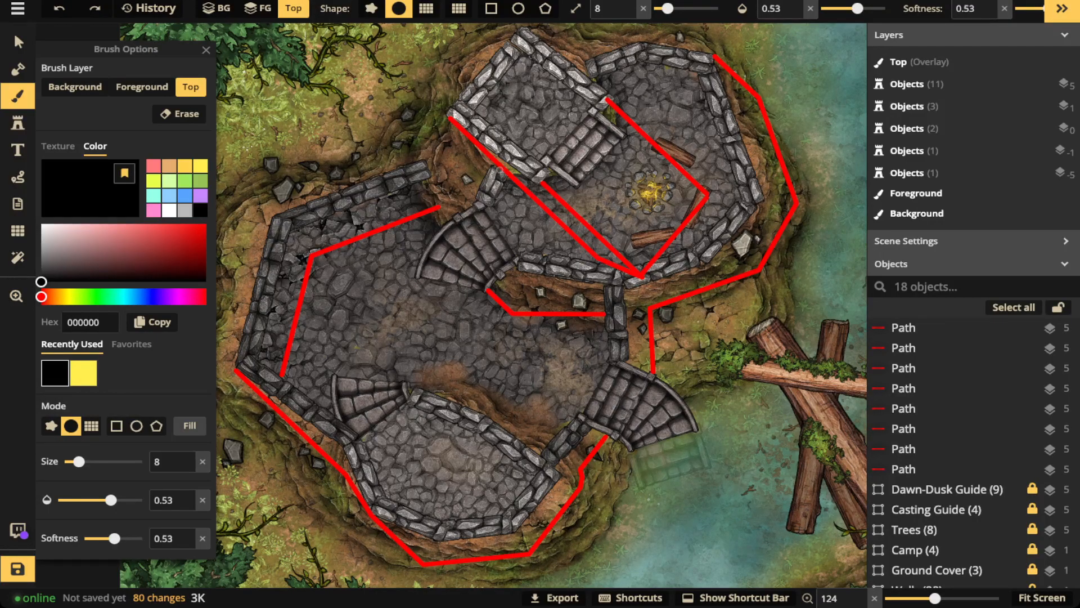
scroll(636, 46, "up", 10)
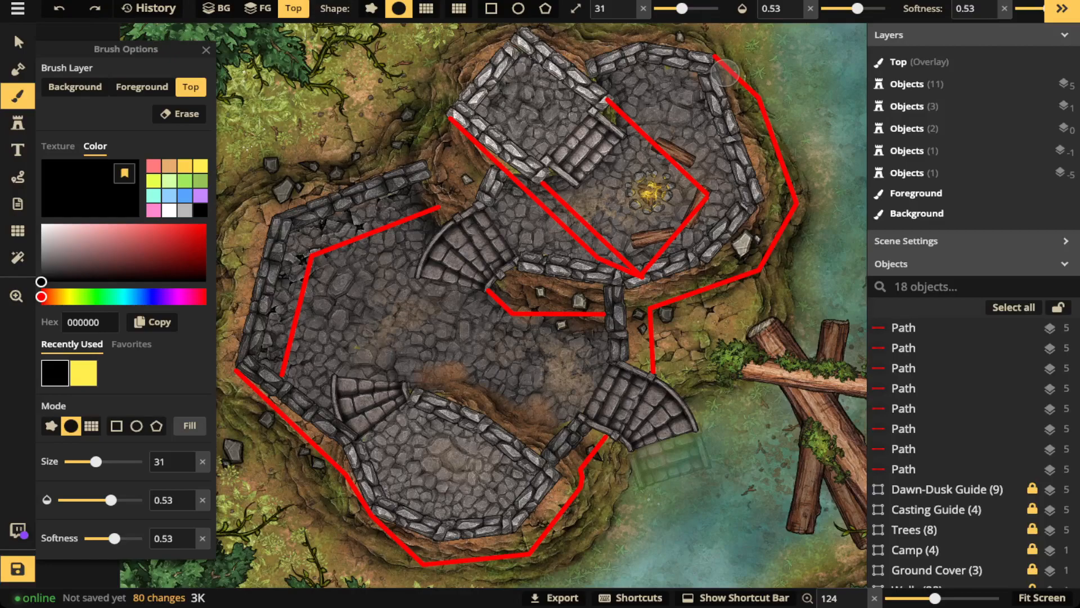
Paint black shadows outside the campfire room's walls and outside the lower room's walls, up to the red guide lines
mouse_move(738, 107)
left_mouse_down()
mouse_move(774, 210)
mouse_move(749, 94)
mouse_move(781, 201)
mouse_move(713, 274)
mouse_move(779, 205)
mouse_move(754, 251)
mouse_move(724, 275)
mouse_move(771, 225)
mouse_move(769, 201)
mouse_move(736, 263)
mouse_move(631, 297)
mouse_move(637, 363)
mouse_move(654, 294)
mouse_move(738, 255)
left_mouse_up()
mouse_move(524, 284)
left_mouse_down()
mouse_move(605, 293)
mouse_move(596, 304)
mouse_move(512, 304)
mouse_move(500, 293)
mouse_move(523, 263)
left_mouse_up()
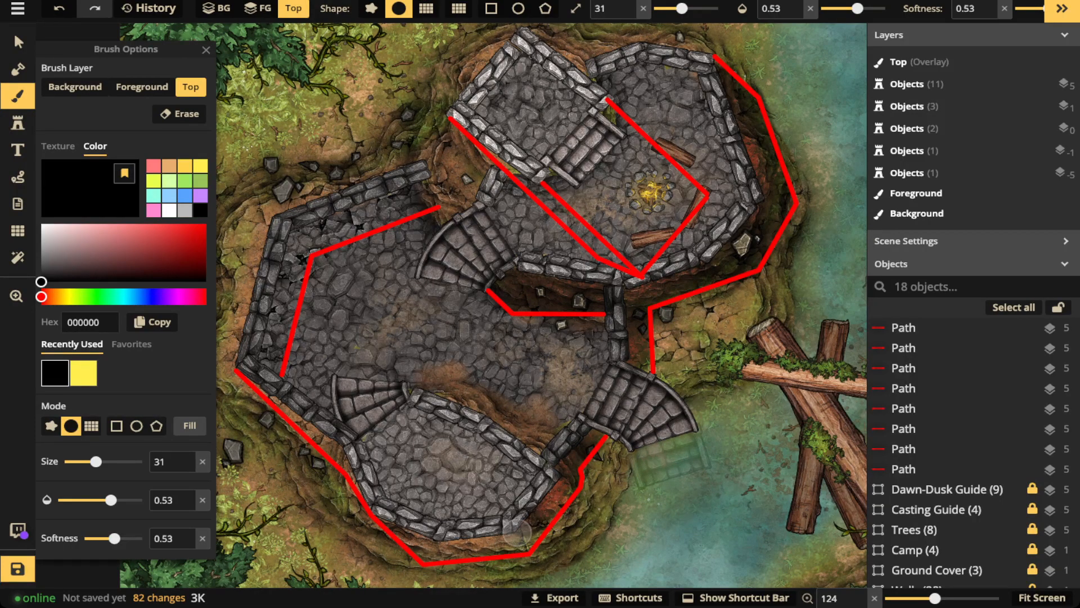
mouse_move(444, 551)
left_mouse_down()
mouse_move(399, 536)
mouse_move(380, 509)
left_mouse_up()
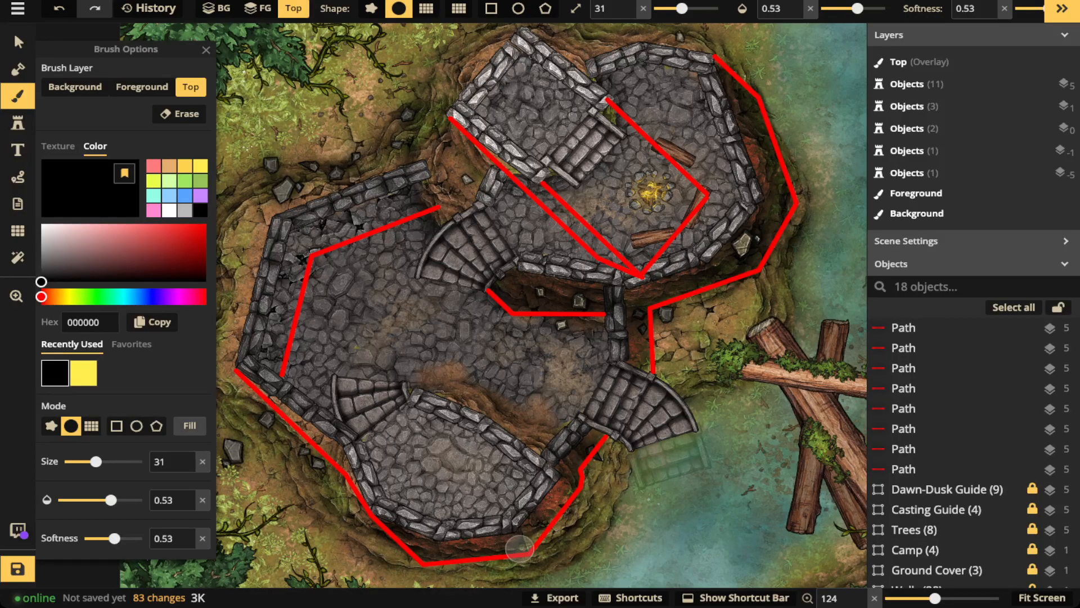
left_click_drag(525, 539, 575, 464)
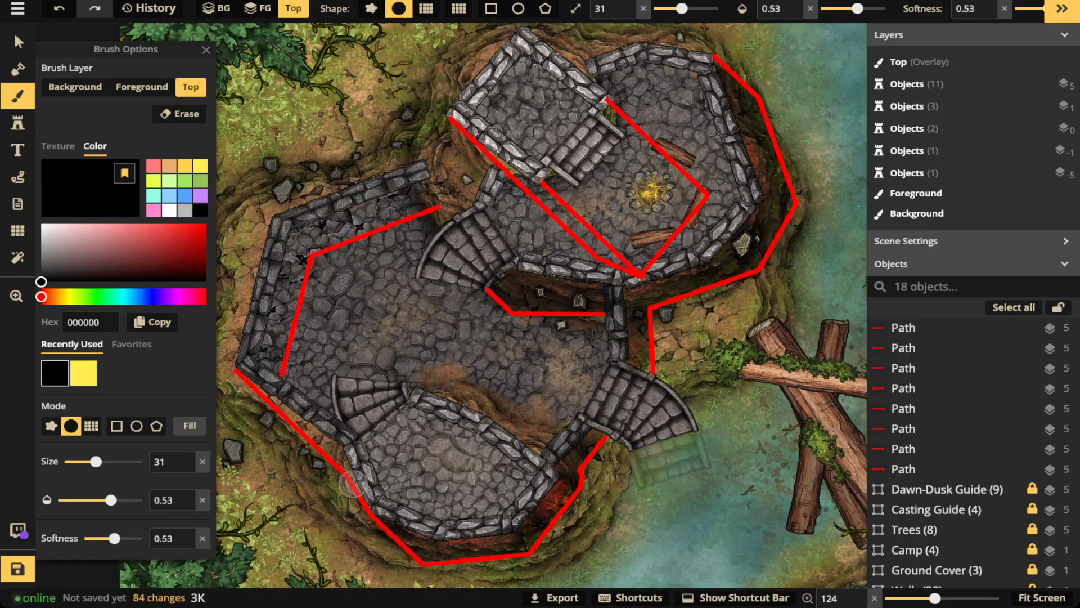
Paint black shadows along the inside of the large room's outer walls and across the outlined area around the campfire
mouse_move(290, 419)
left_mouse_down()
mouse_move(264, 394)
mouse_move(274, 349)
left_mouse_up()
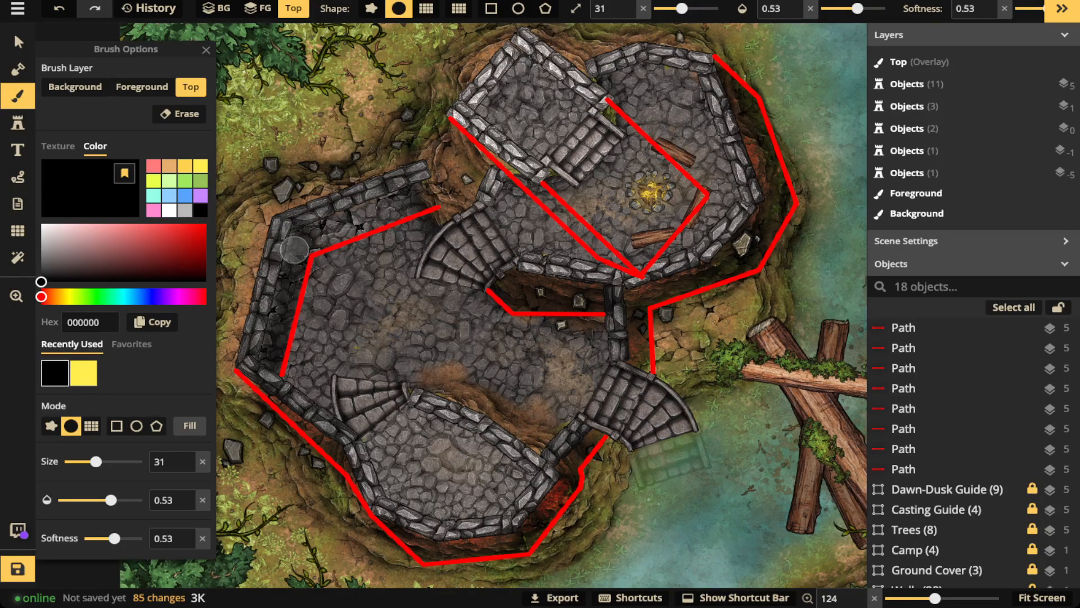
mouse_move(422, 194)
left_mouse_down()
mouse_move(341, 235)
mouse_move(316, 236)
left_mouse_up()
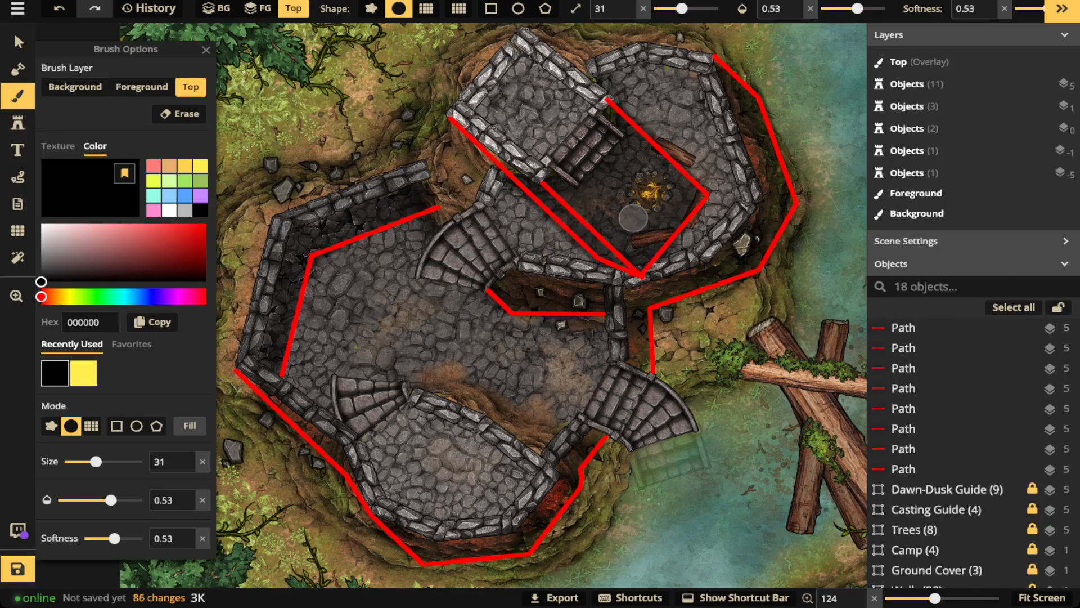
mouse_move(643, 165)
left_mouse_down()
mouse_move(642, 192)
mouse_move(606, 205)
left_mouse_up()
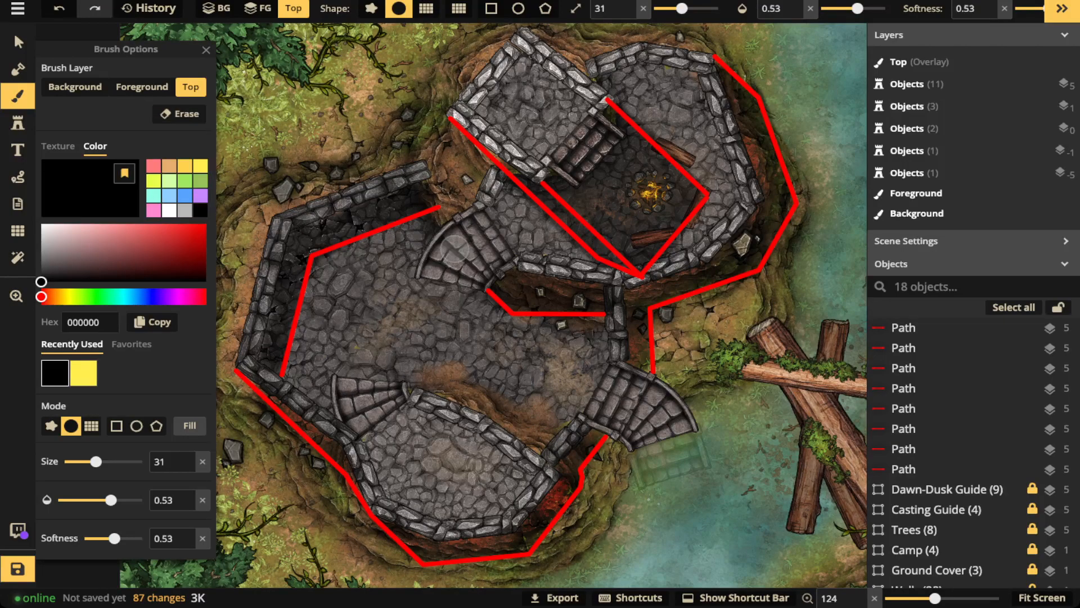
Delete all eight red guide paths from the map
left_click(18, 42)
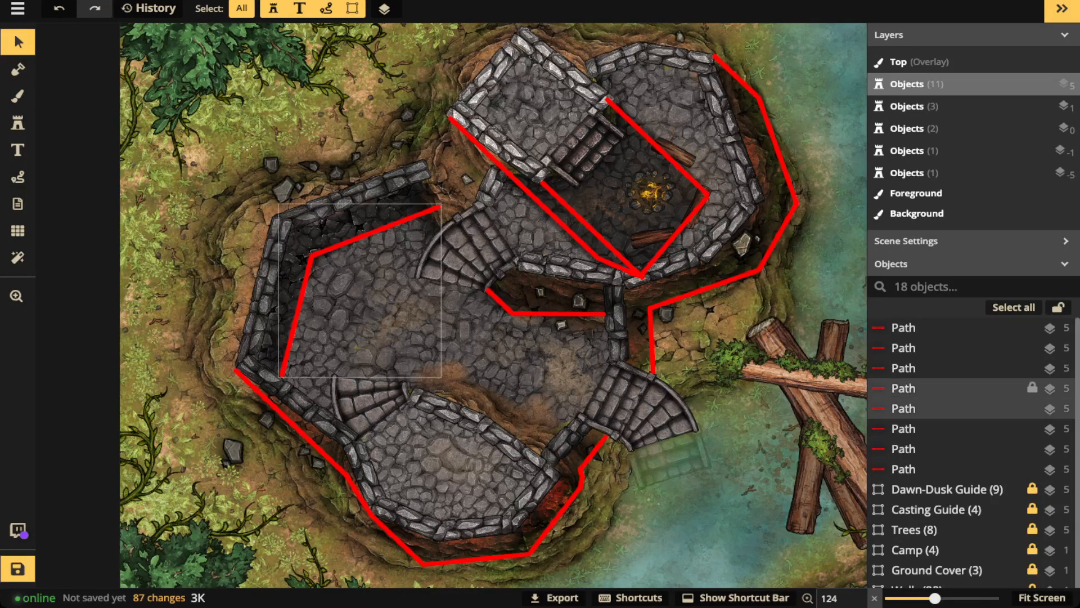
left_click(923, 328)
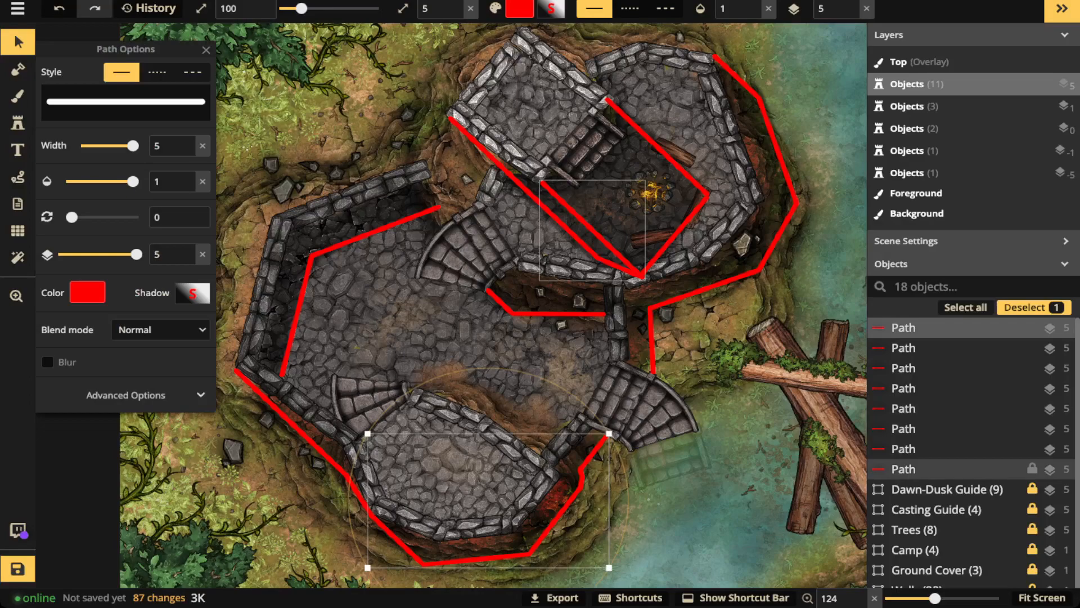
left_click(923, 468, "shift")
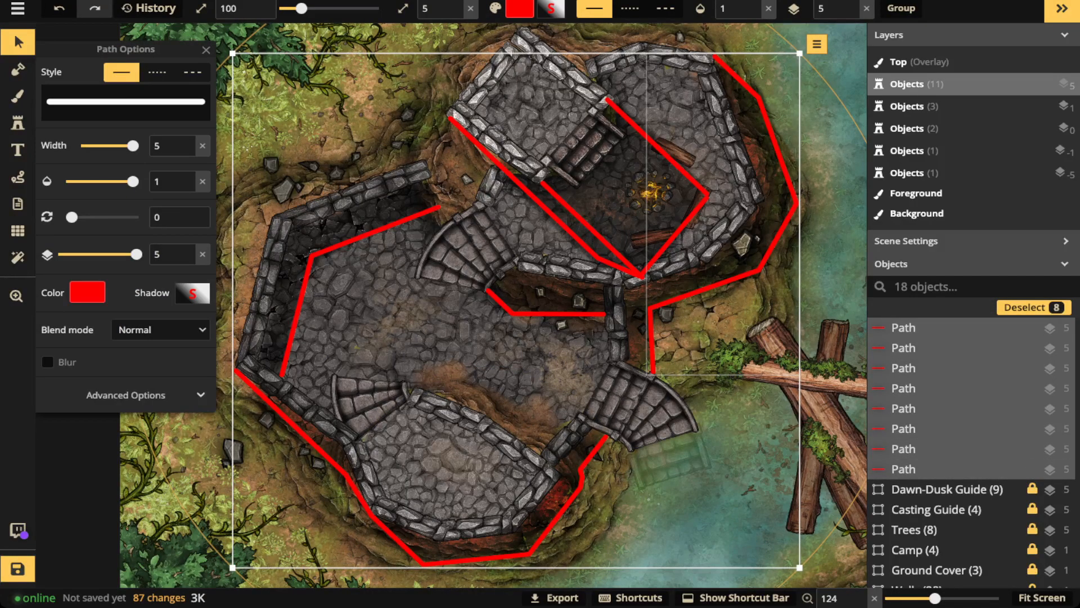
key("Delete")
scroll(478, 312, "down", 3)
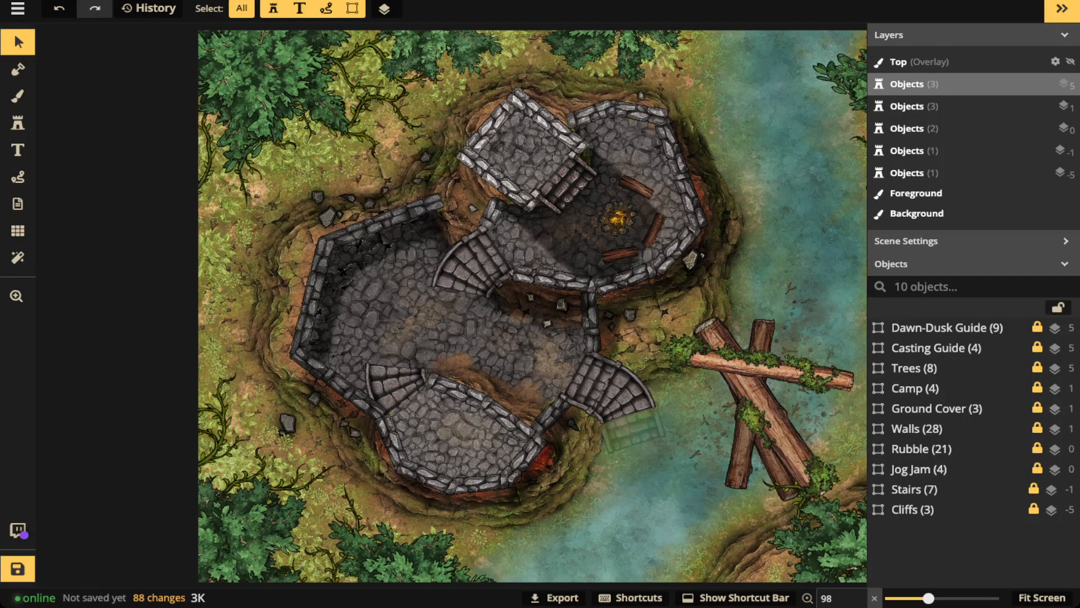
Try the Top layer's blend modes in turn from Normal to Overlay, and settle on Normal
left_click(1056, 61)
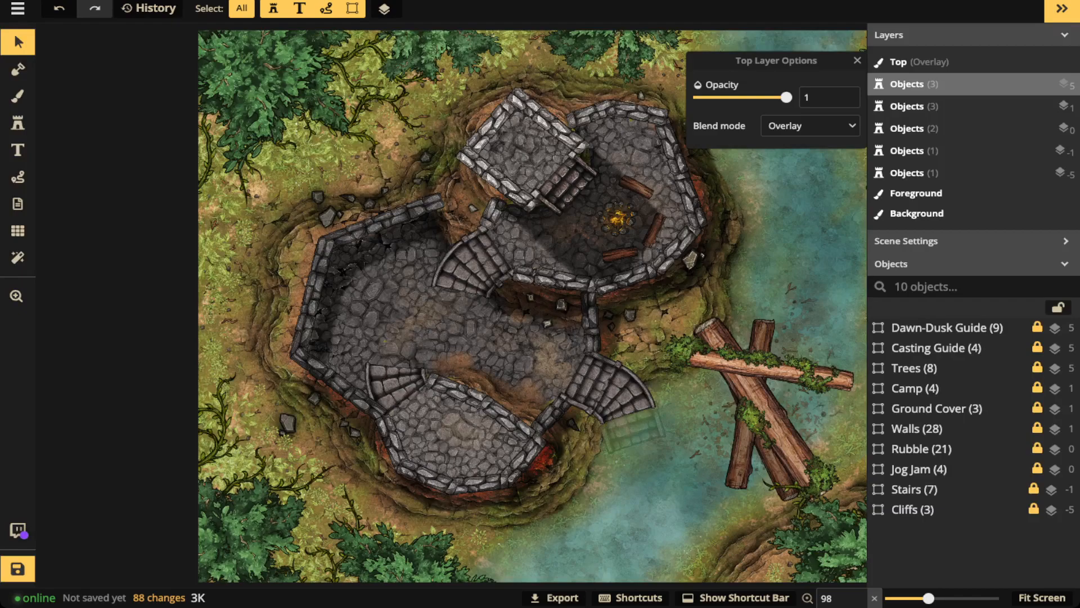
left_click(810, 126)
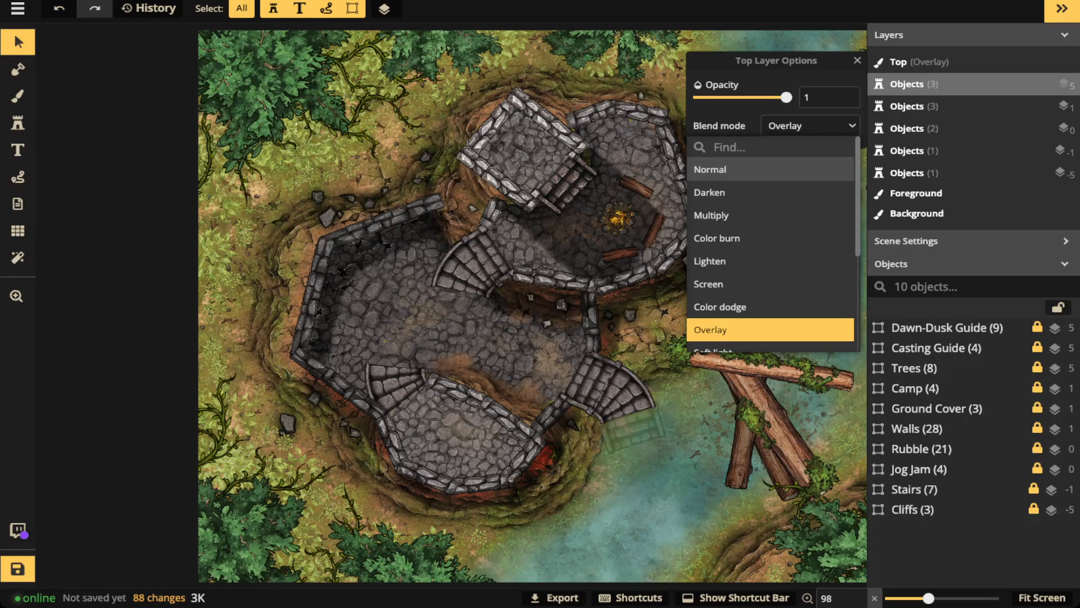
left_click(732, 170)
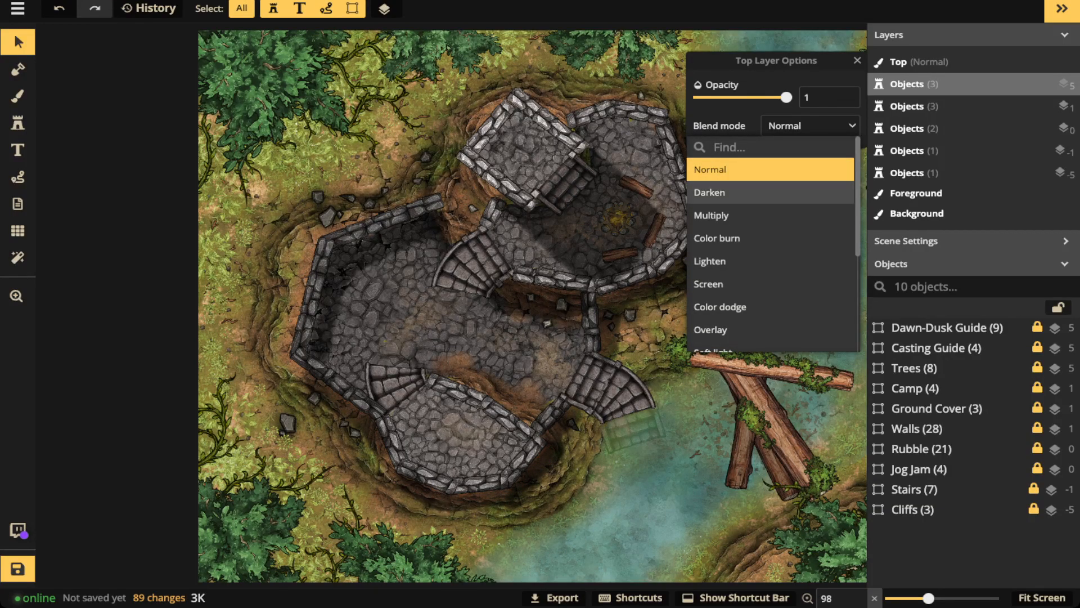
left_click(731, 192)
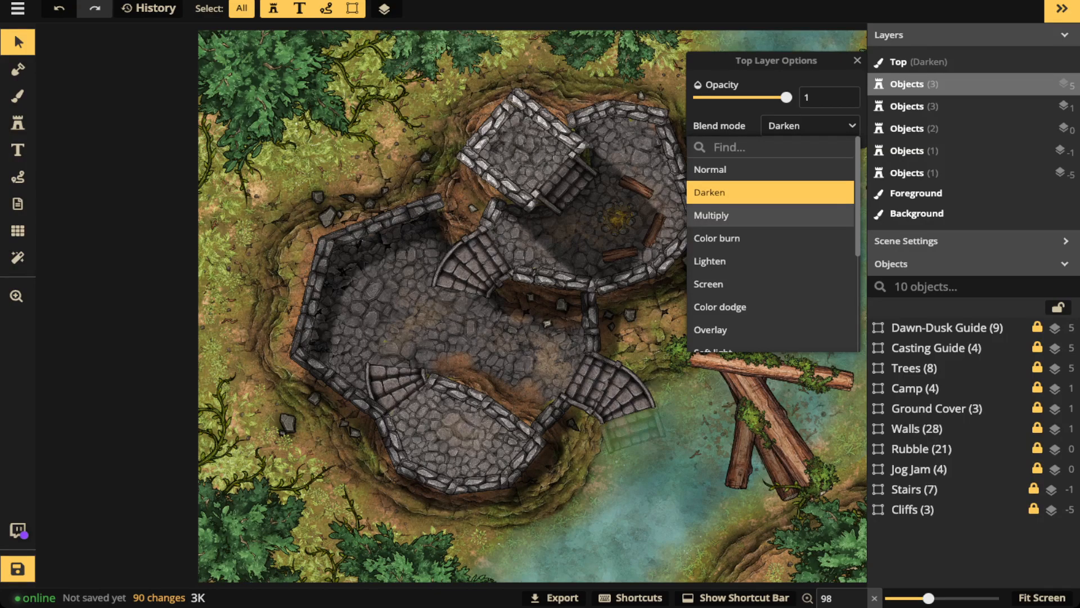
left_click(732, 215)
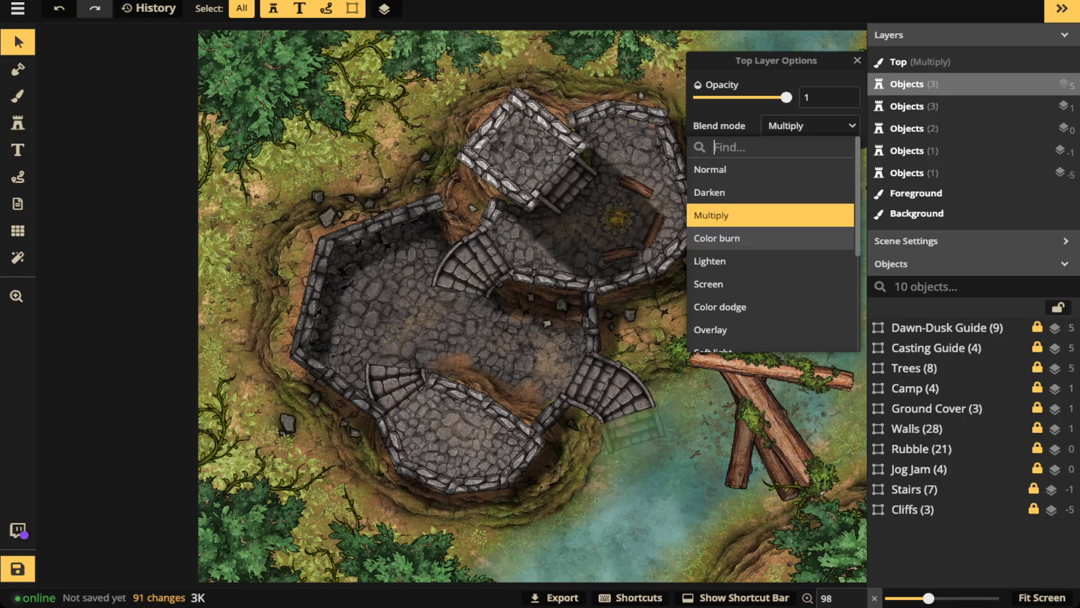
left_click(732, 238)
left_click(732, 261)
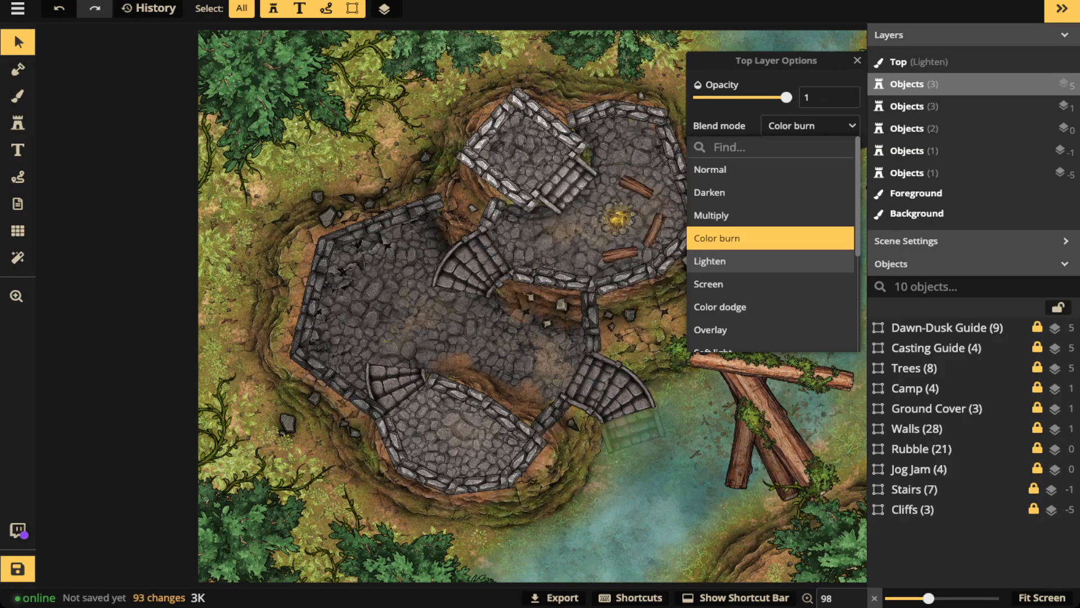
left_click(731, 284)
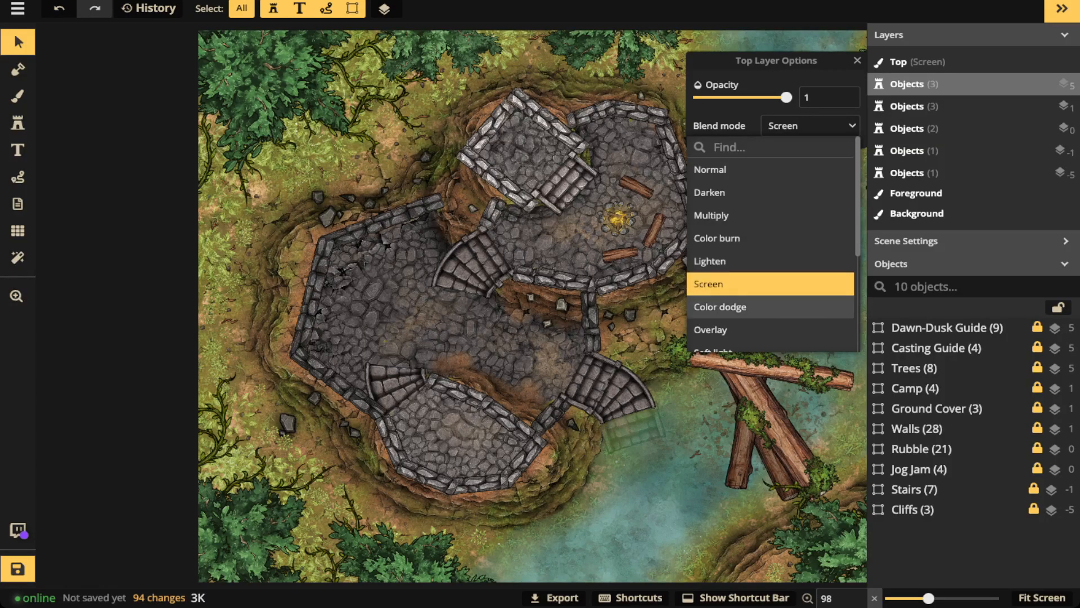
left_click(731, 307)
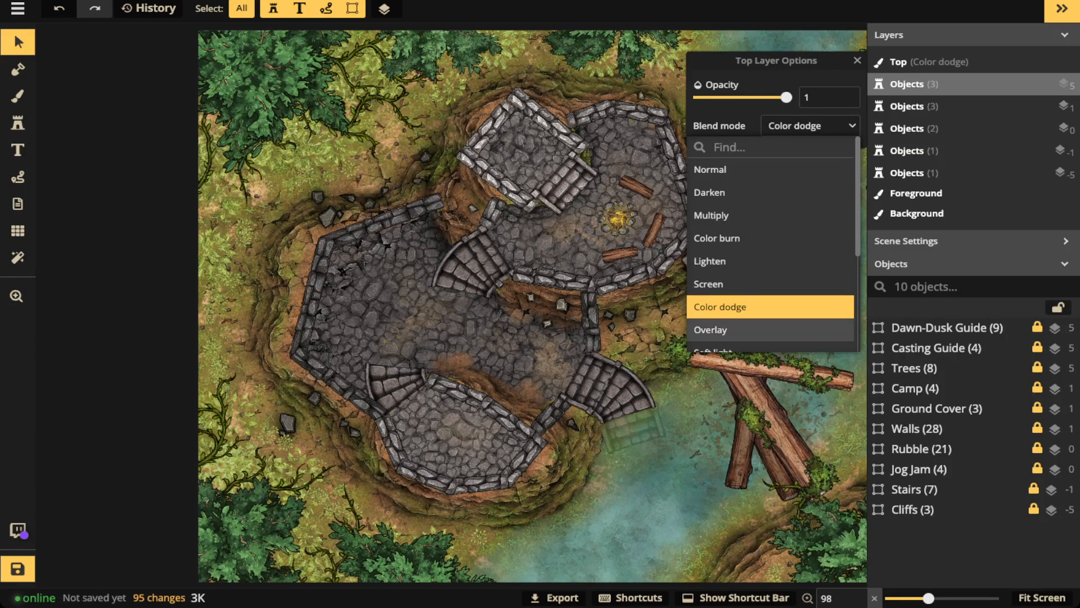
left_click(731, 330)
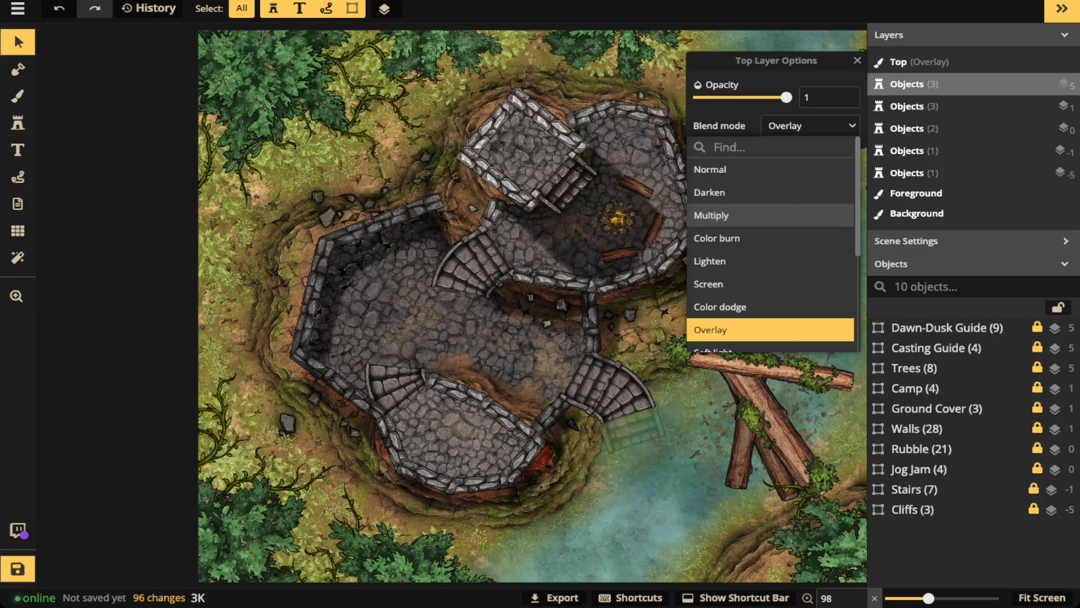
scroll(731, 208, "down", 2)
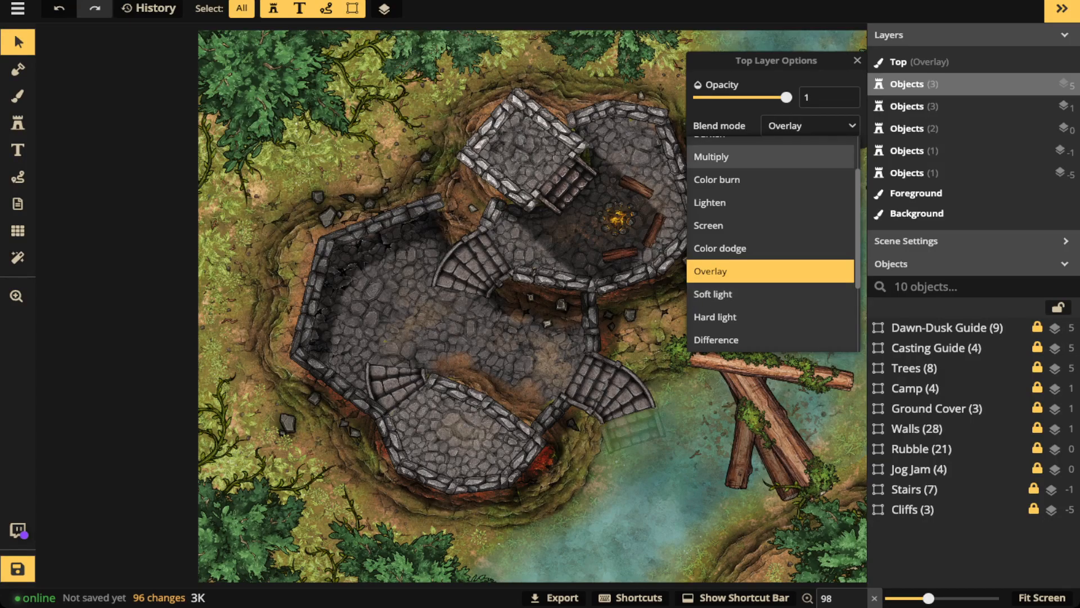
scroll(771, 157, "up", 2)
left_click(731, 170)
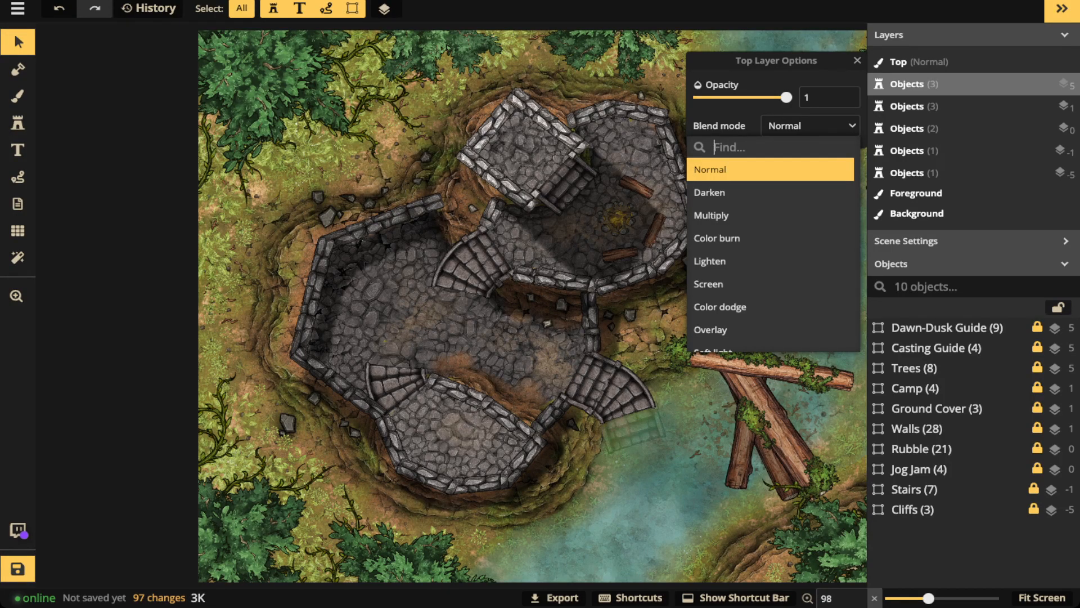
key("Escape")
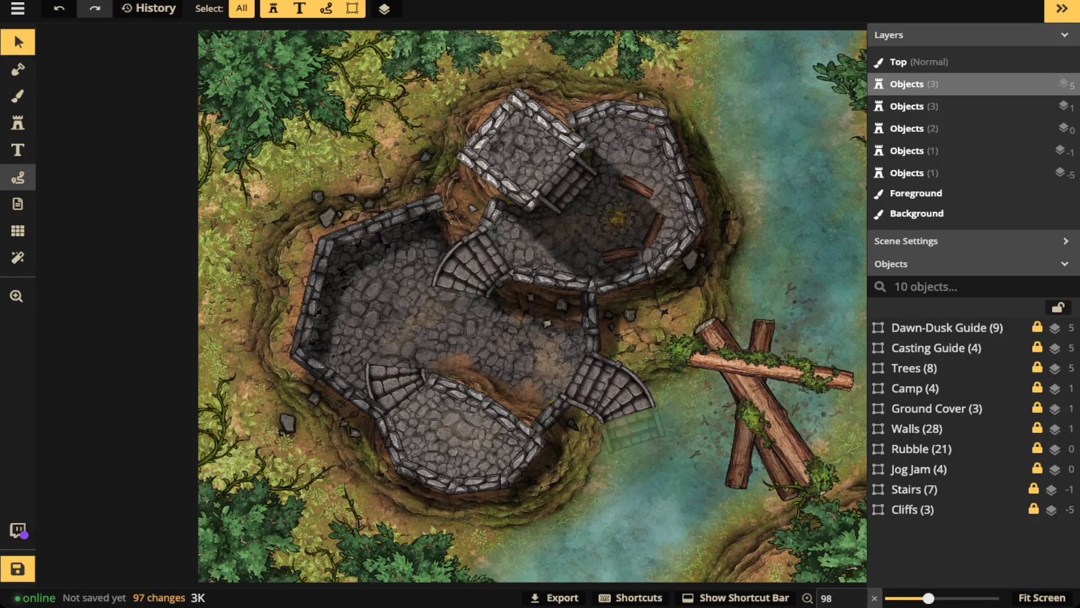
Reduce the black Top-layer brush to size 12 and paint a finer shadow along the inside of the lower room's wall
left_click(18, 177)
key("b")
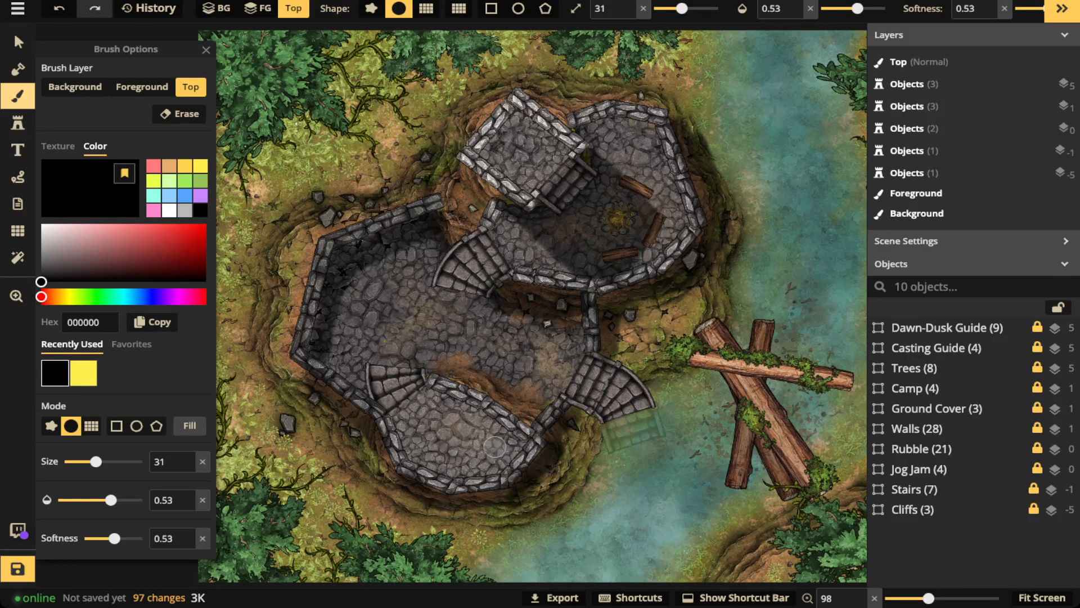
left_click_drag(682, 9, 663, 9)
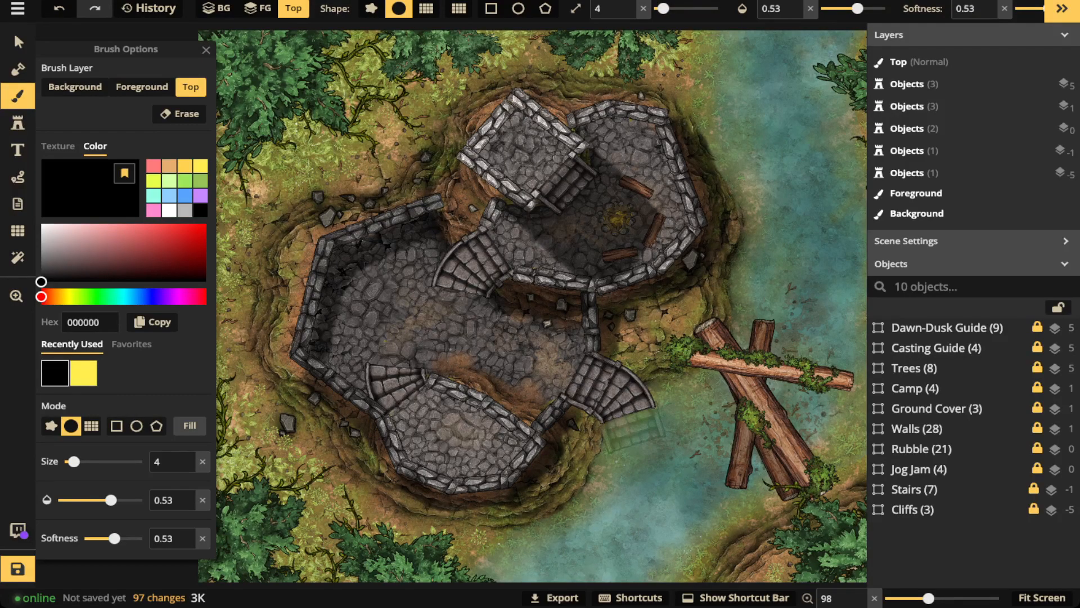
left_click_drag(664, 8, 671, 9)
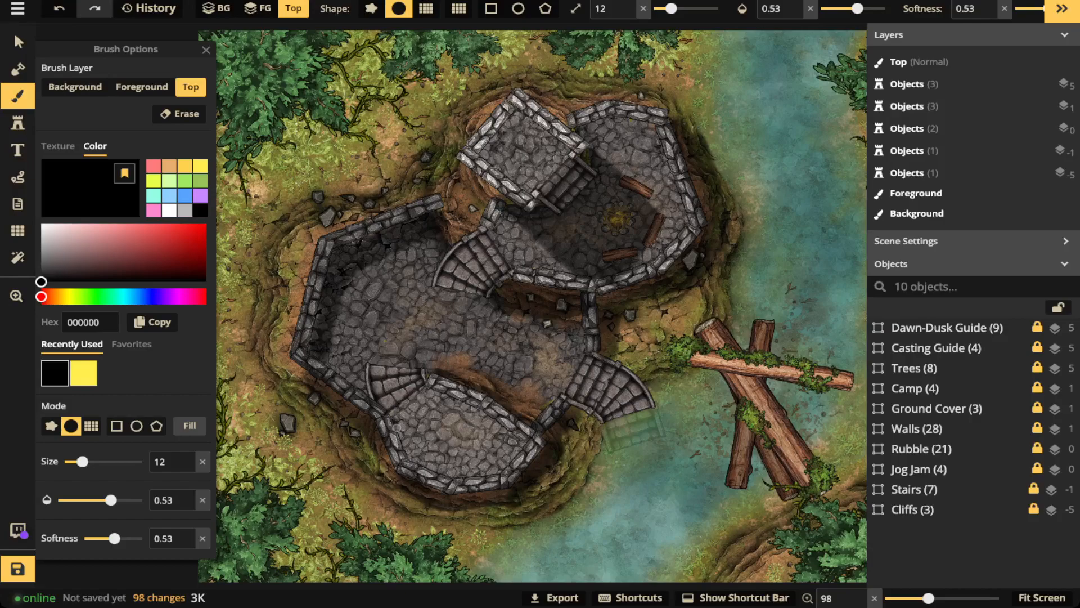
mouse_move(398, 428)
left_mouse_down()
mouse_move(422, 467)
mouse_move(450, 477)
left_mouse_up()
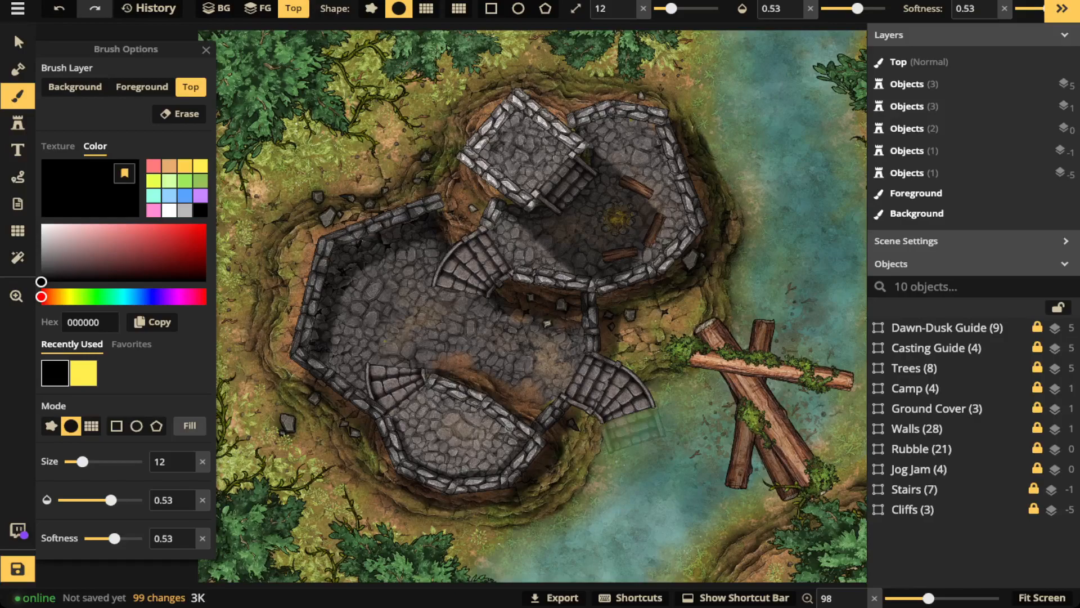
Finish the fine shadow along the lower room's wall, and shade the campfire room's upper wall and the wall by the curved stairs at brush size 36
left_click_drag(473, 407, 425, 388)
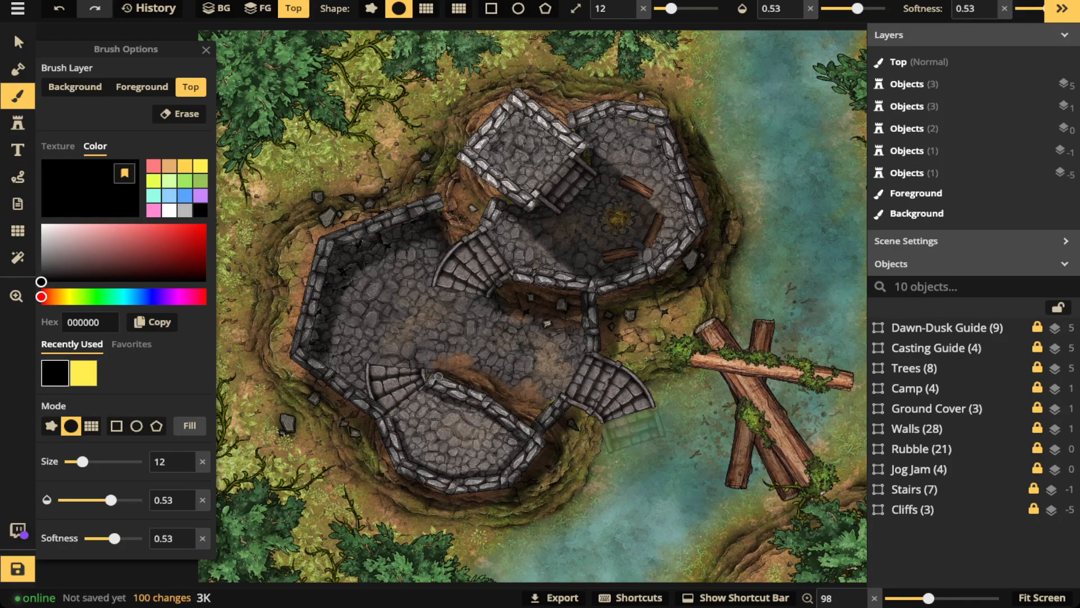
scroll(439, 376, "up", 3)
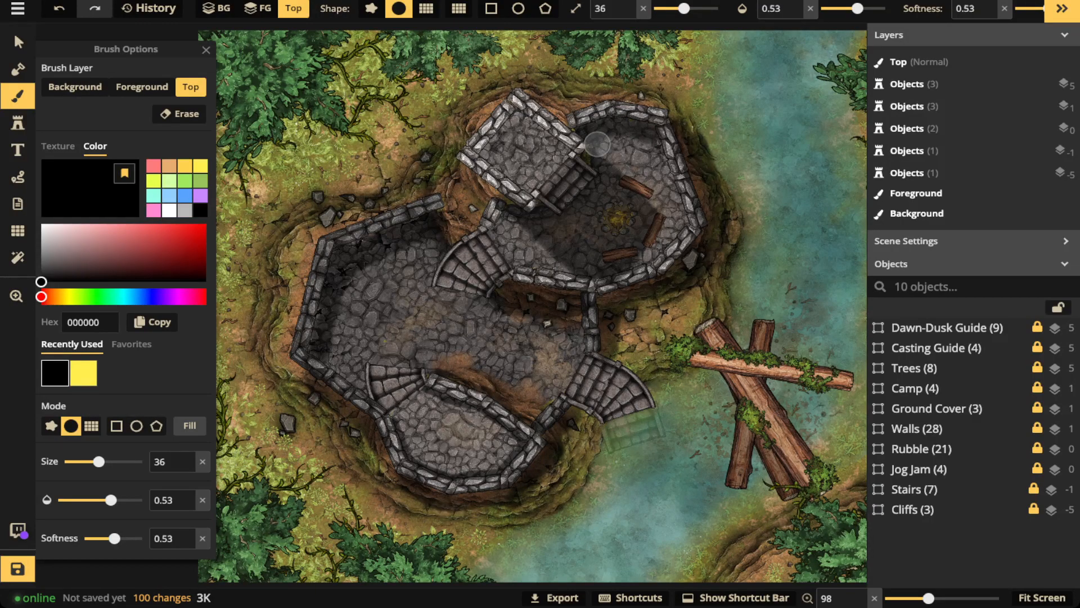
mouse_move(510, 213)
left_mouse_down()
mouse_move(492, 238)
mouse_move(450, 255)
left_mouse_up()
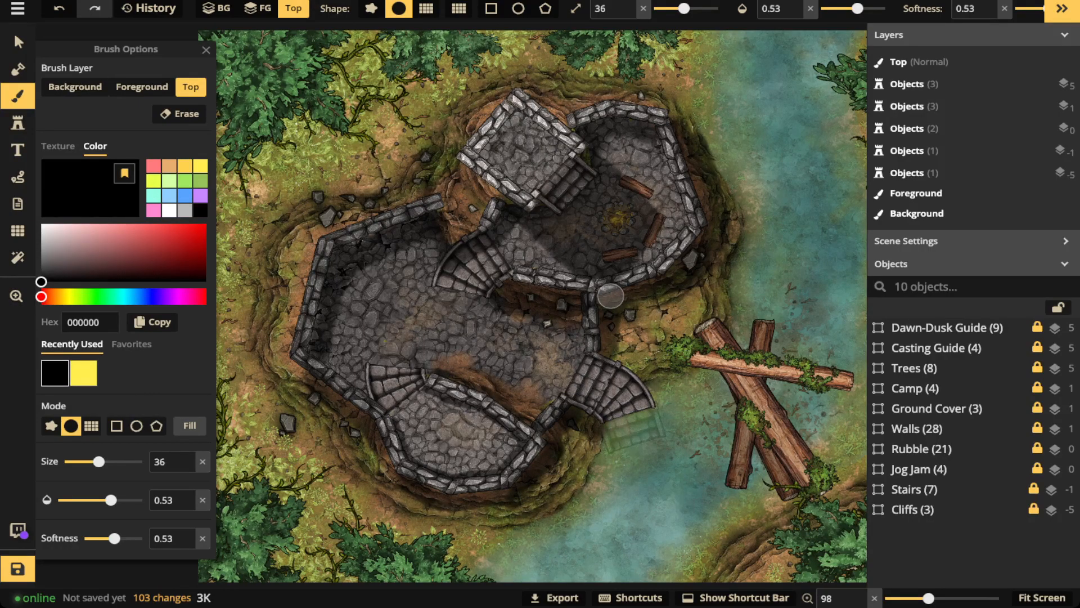
Reduce the black brush to size 6 and paint fine shadow lines along the square tower's walls and the large room's outer wall
key("bracketleft")
key("bracketleft")
key("bracketleft")
key("bracketleft")
key("bracketleft")
key("bracketleft")
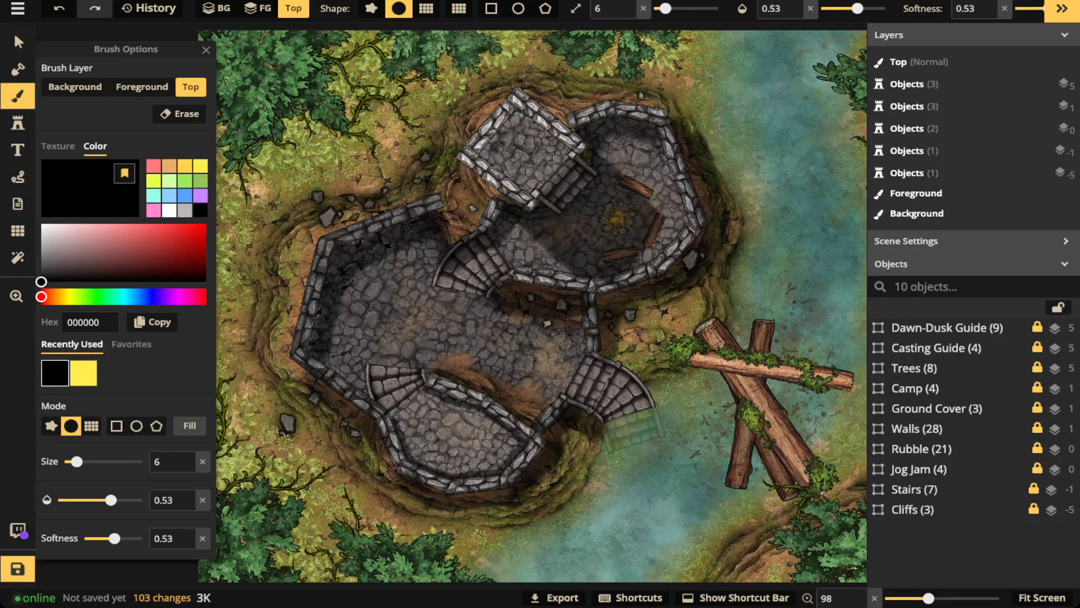
left_click_drag(541, 129, 568, 149)
mouse_move(513, 116)
left_mouse_down()
mouse_move(483, 151)
mouse_move(529, 195)
mouse_move(479, 225)
left_mouse_up()
mouse_move(439, 194)
left_mouse_down()
mouse_move(324, 234)
mouse_move(311, 257)
mouse_move(290, 353)
mouse_move(365, 414)
left_mouse_up()
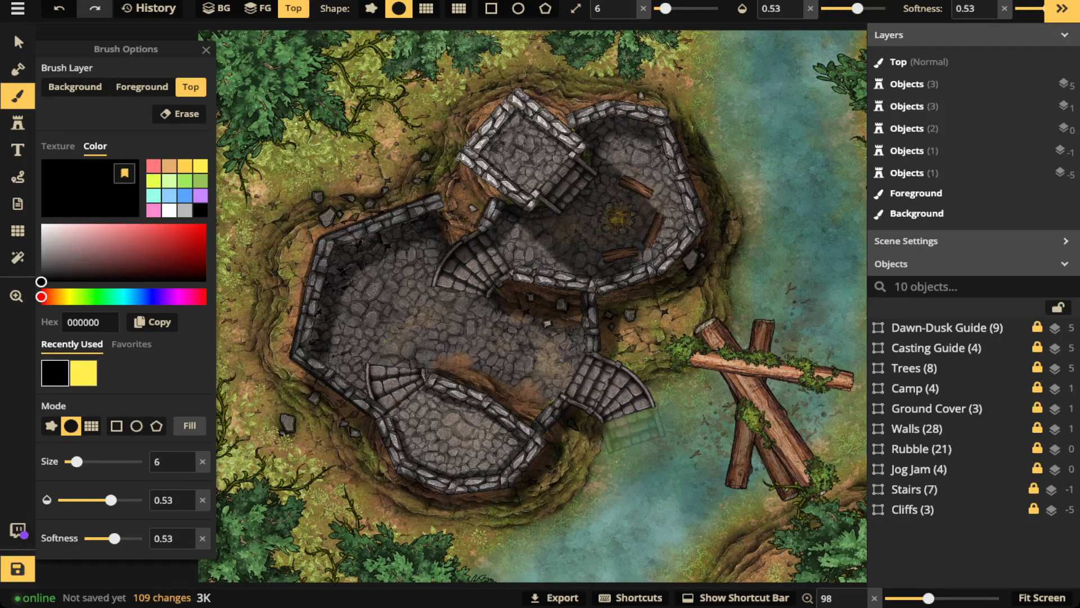
left_click_drag(461, 162, 522, 209)
mouse_move(460, 154)
left_mouse_down()
mouse_move(515, 90)
mouse_move(588, 144)
left_mouse_up()
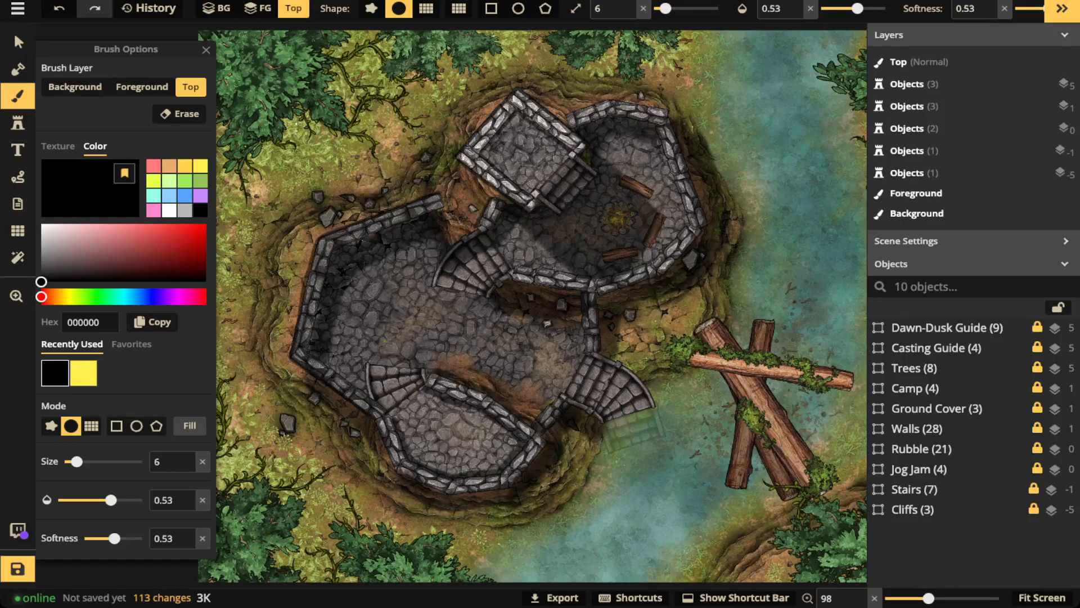
Paint thin black shadow lines along the edges of the large room's two inner staircases and the adjoining lower wall
left_click_drag(455, 245, 434, 276)
left_click_drag(366, 365, 368, 395)
left_click_drag(315, 361, 370, 397)
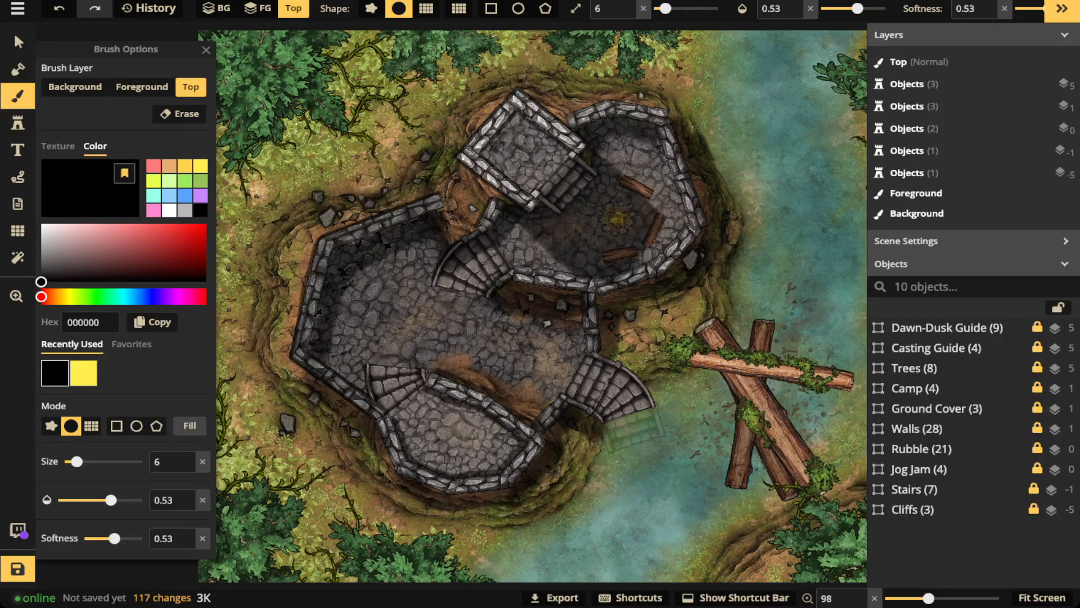
Enlarge the black brush to size 38 and paint shadows inside the square tower's upper-left wall and below the campfire room's lower wall
left_click(18, 41)
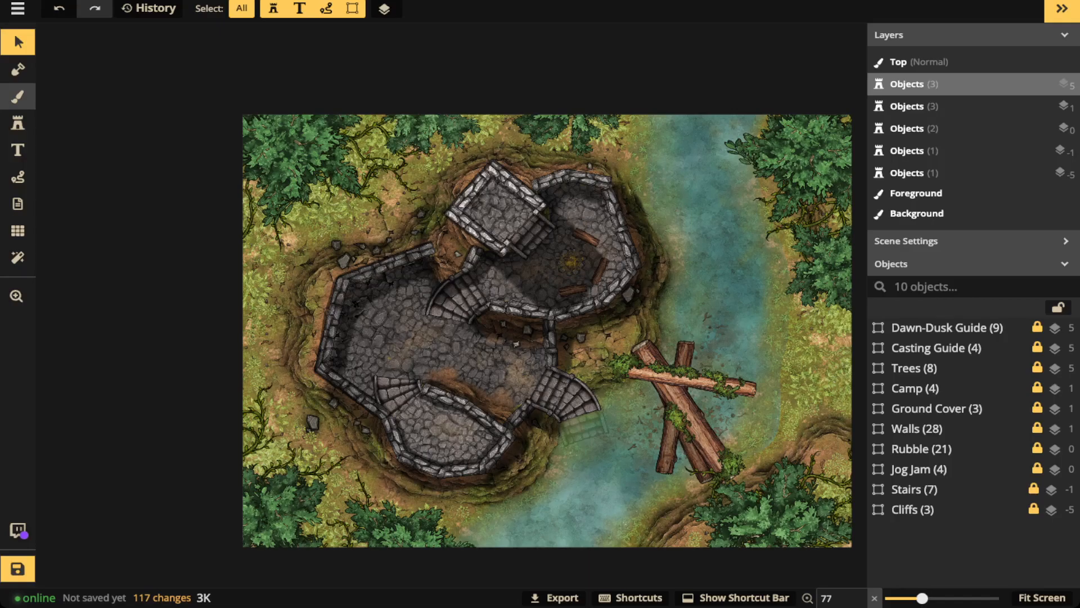
left_click(17, 96)
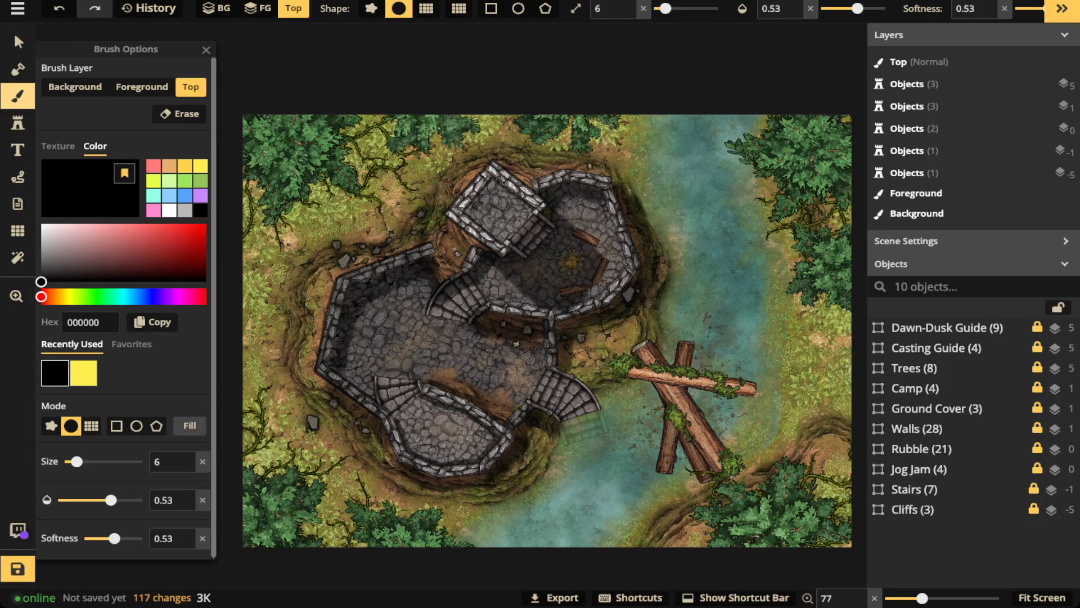
left_click_drag(666, 9, 674, 8)
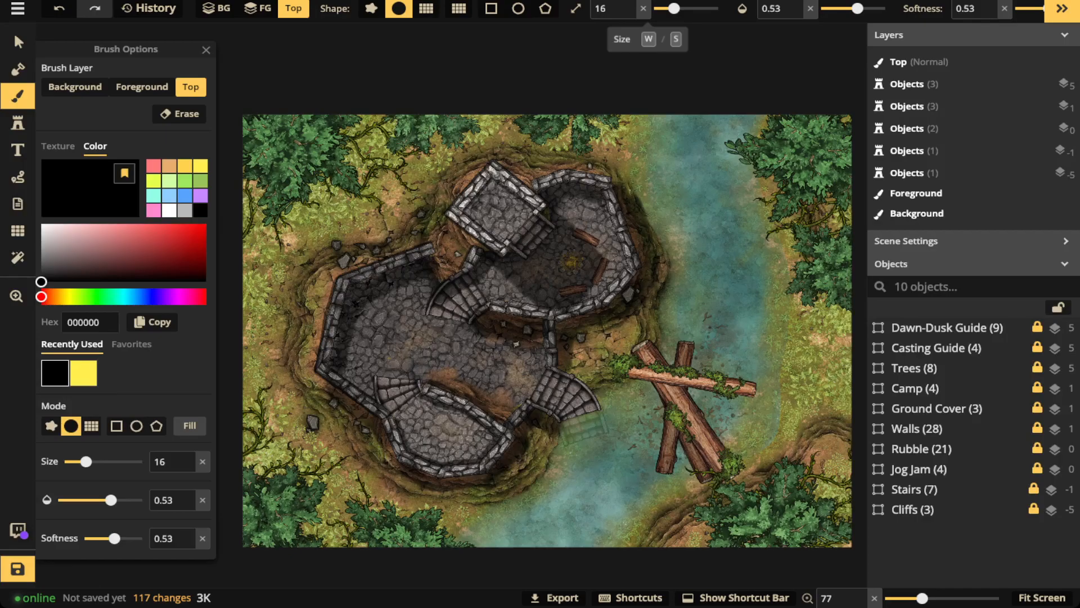
left_click_drag(674, 8, 685, 8)
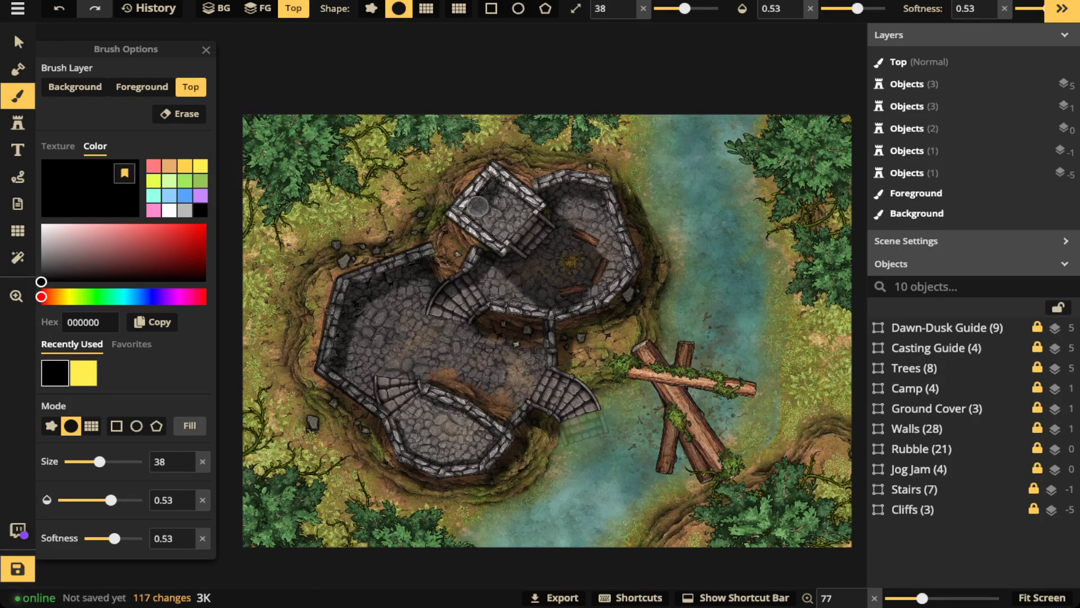
left_click_drag(478, 206, 466, 216)
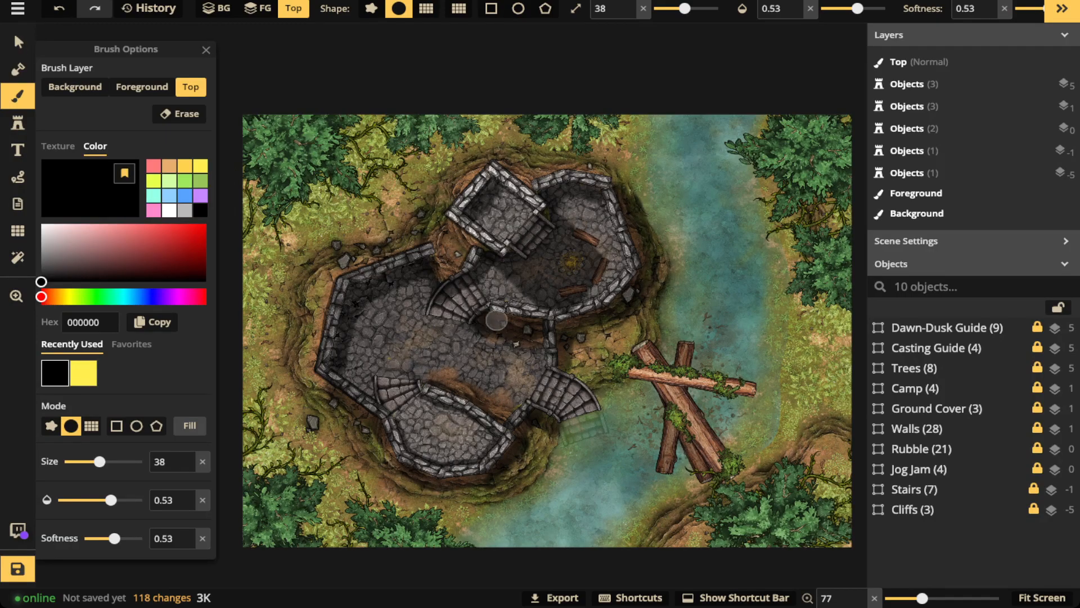
left_click(523, 323)
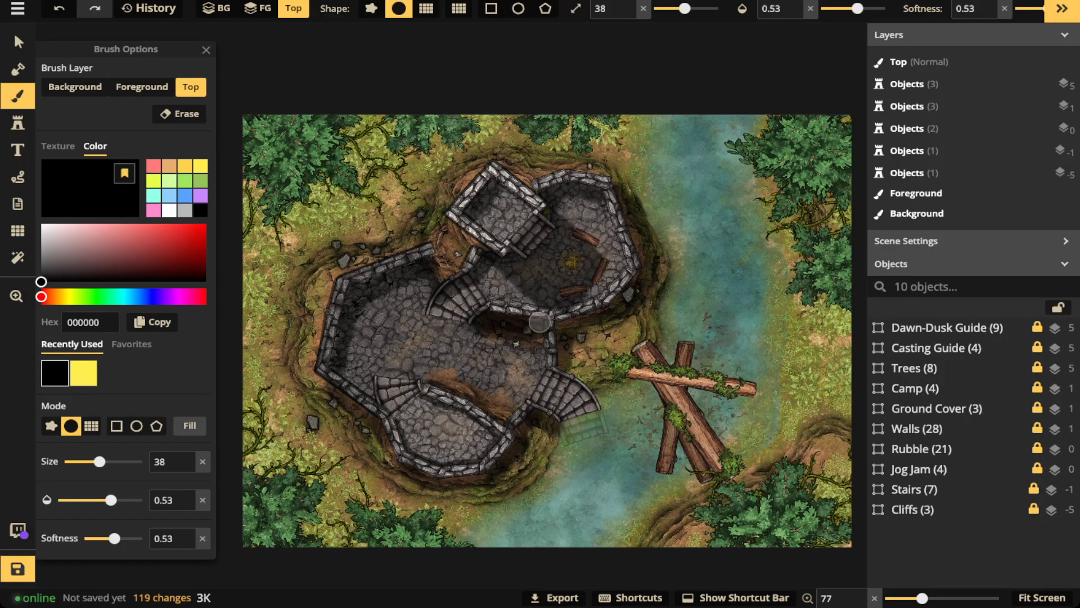
Reduce the black brush to size 18 and deepen the shadows inside the large room's left wall and along the square tower's right-hand walls
key("bracketleft")
key("bracketleft")
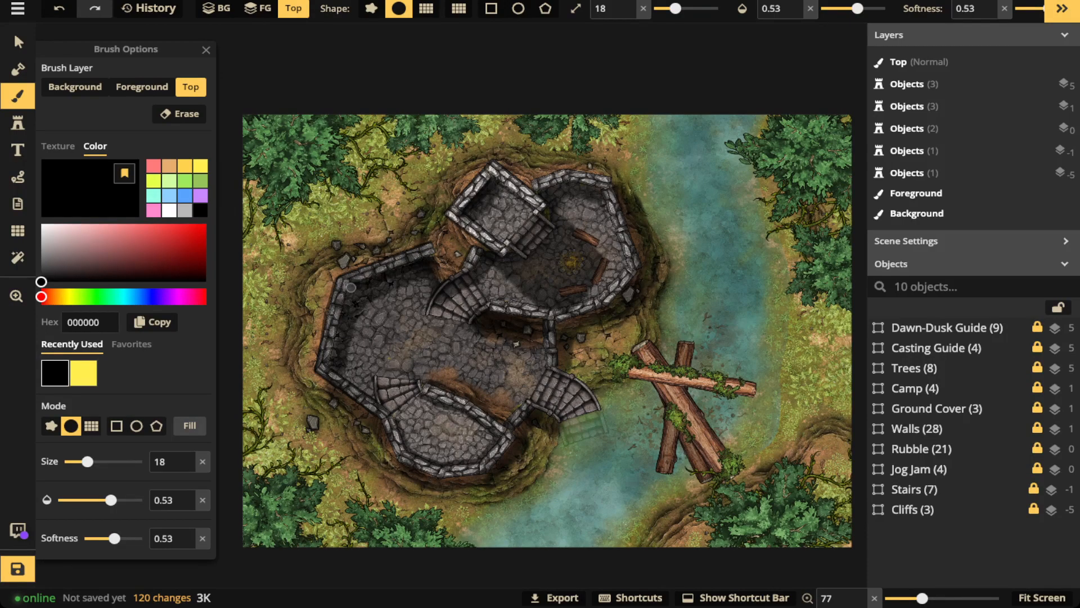
left_click(342, 334)
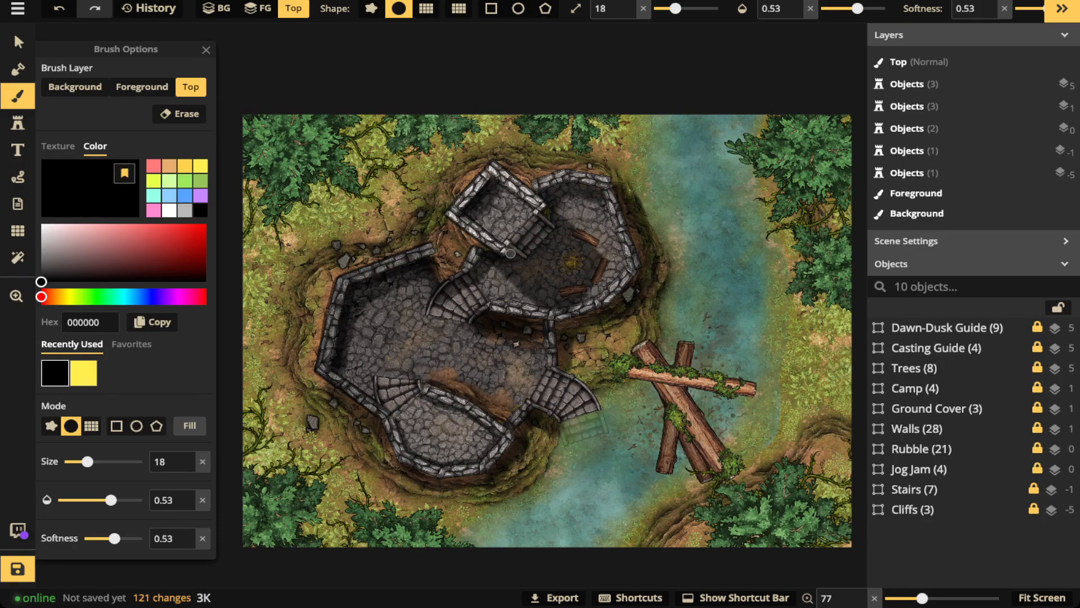
mouse_move(547, 211)
left_mouse_down()
mouse_move(551, 200)
mouse_move(517, 172)
left_mouse_up()
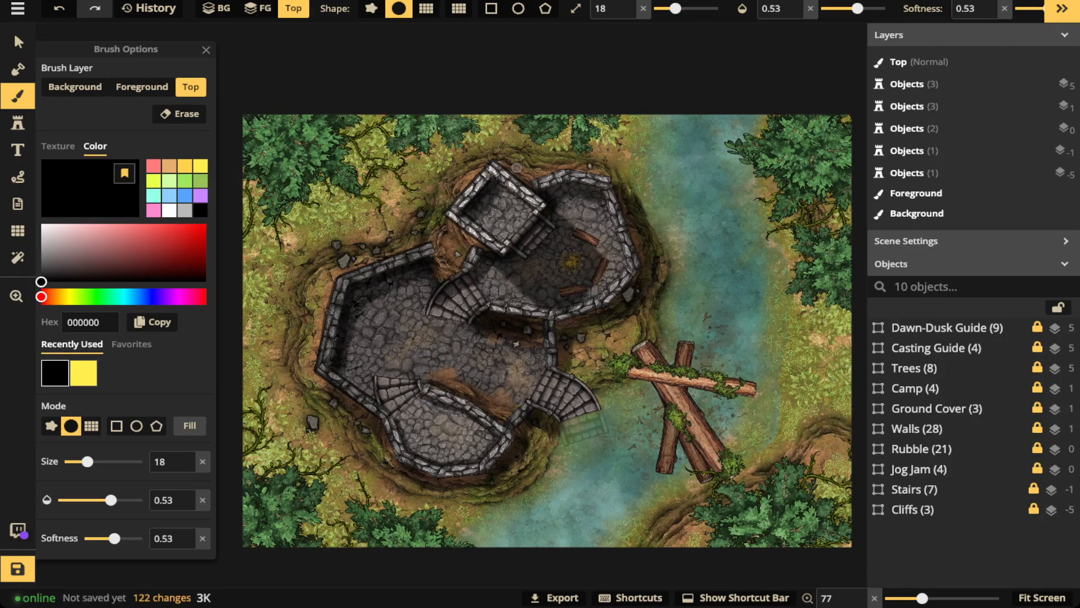
Switch the Top-layer brush to yellow ffee4e, try a size 68 highlight stroke outside the square tower's left walls, and undo it
left_click(84, 373)
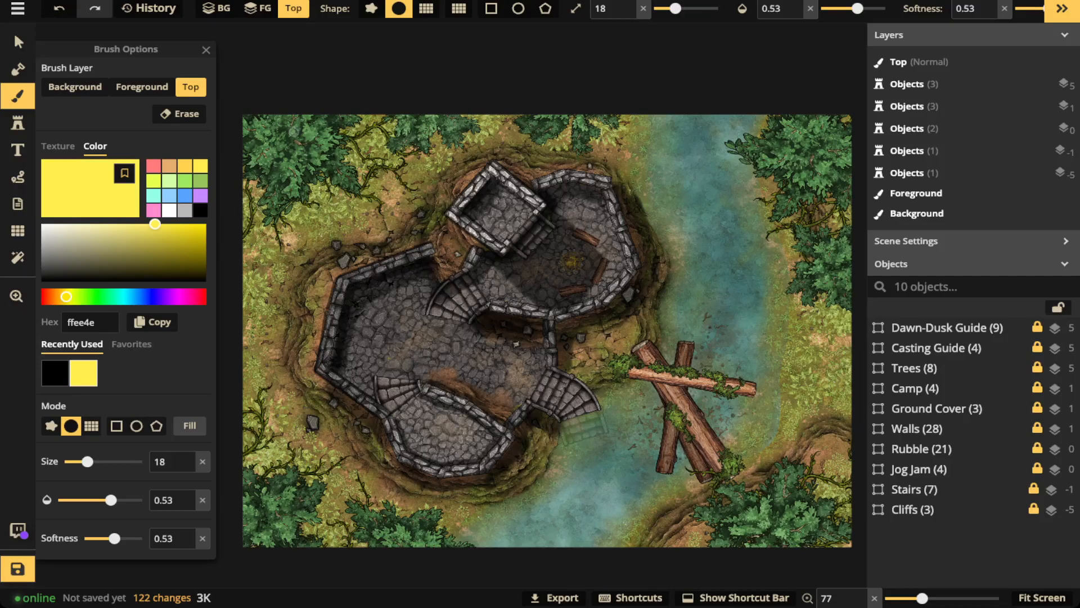
key("bracketright")
key("bracketright")
key("bracketright")
key("bracketright")
key("bracketright")
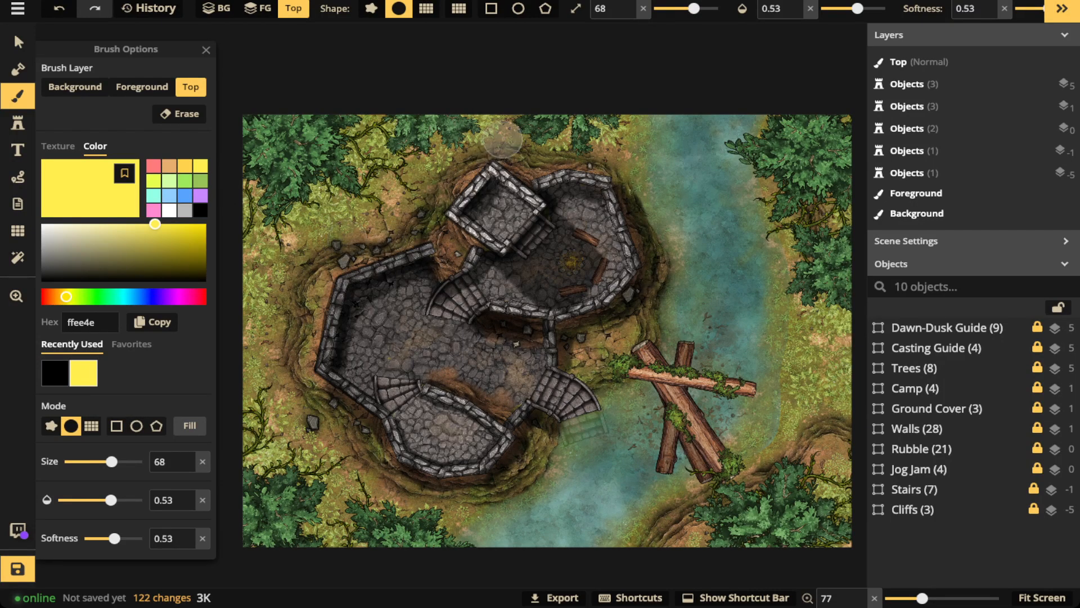
mouse_move(485, 161)
left_mouse_down()
mouse_move(441, 204)
mouse_move(451, 245)
mouse_move(462, 225)
left_mouse_up()
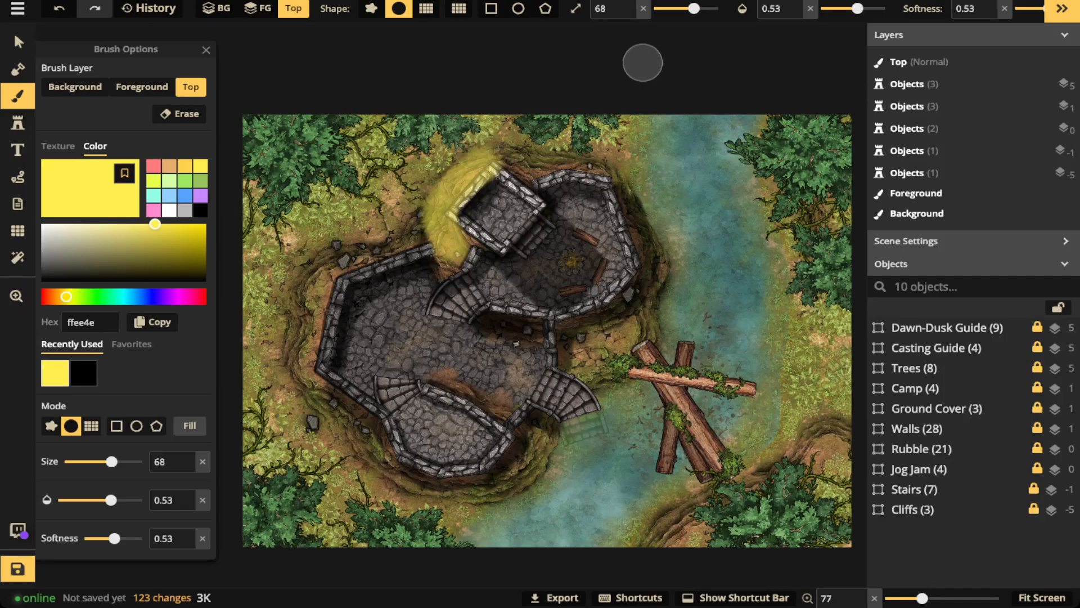
key("ctrl+z")
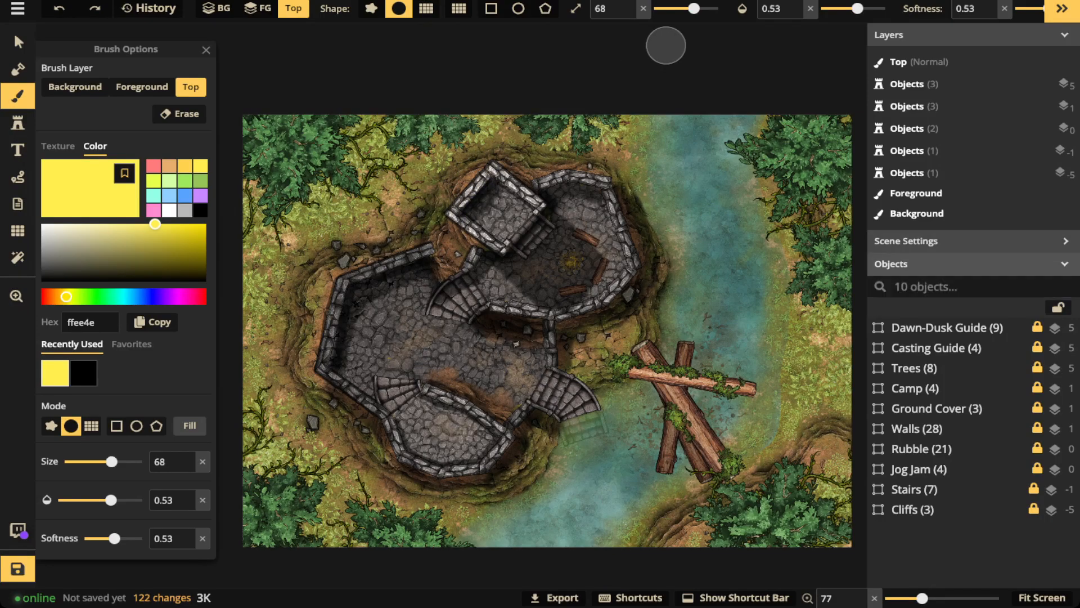
Set the Top layer's blend mode to Overlay
mouse_move(1056, 62)
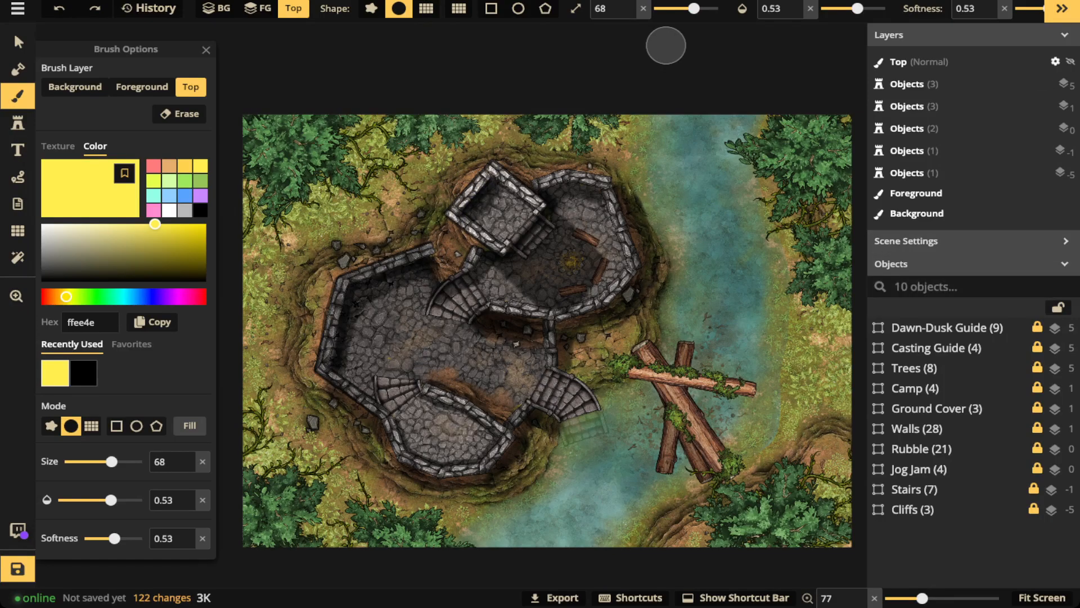
left_click(1056, 62)
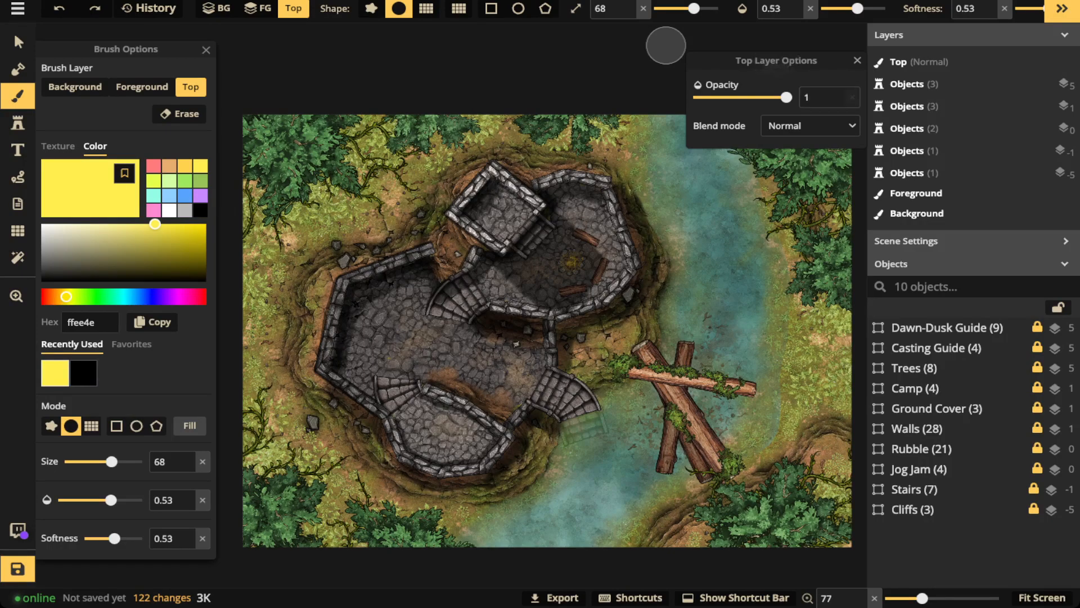
left_click(810, 126)
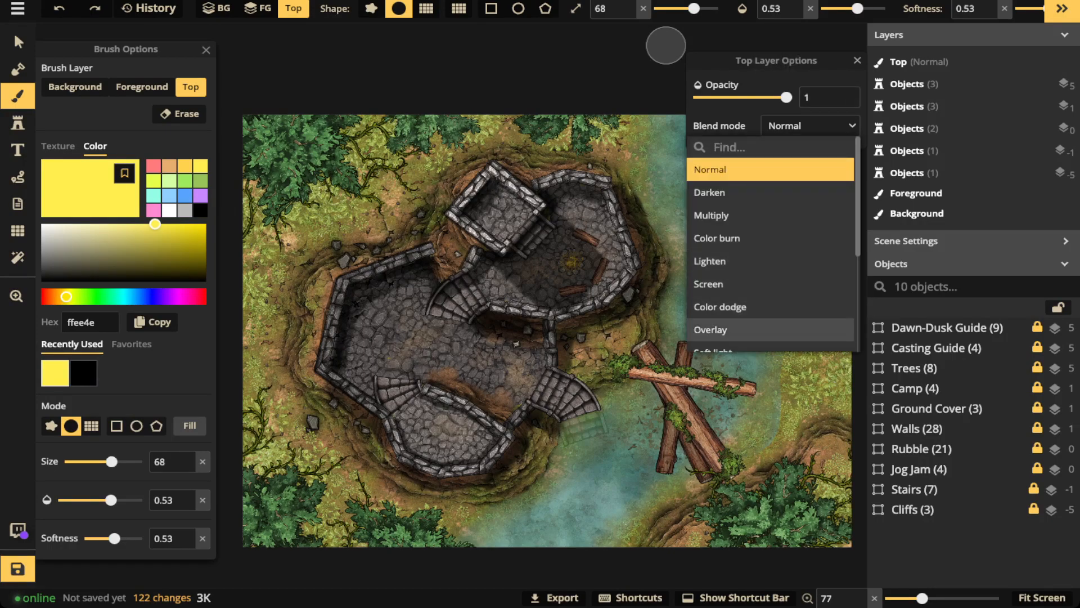
left_click(711, 330)
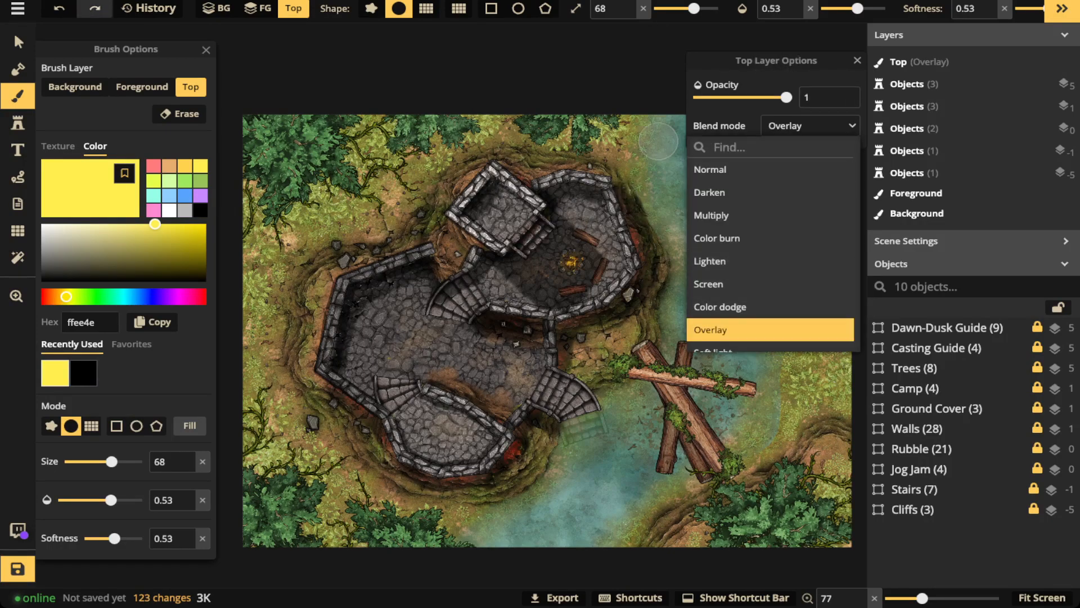
left_click(620, 47)
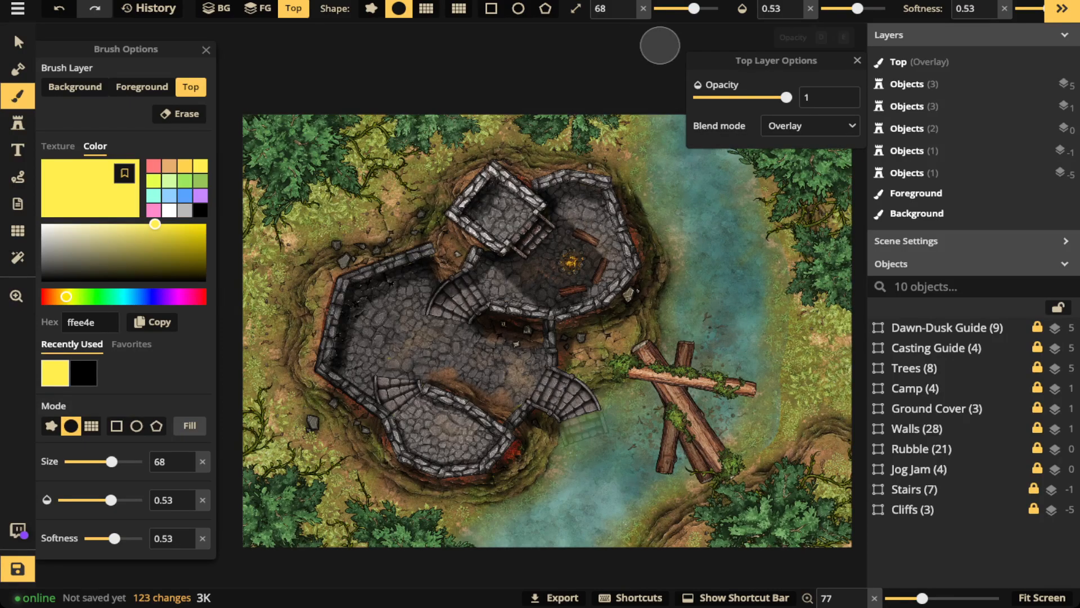
Set the yellow brush to size 24 and opacity 0.28, and paint highlights outside the square tower's left walls and the large room's upper-left walls
left_click(836, 8)
left_click(677, 9)
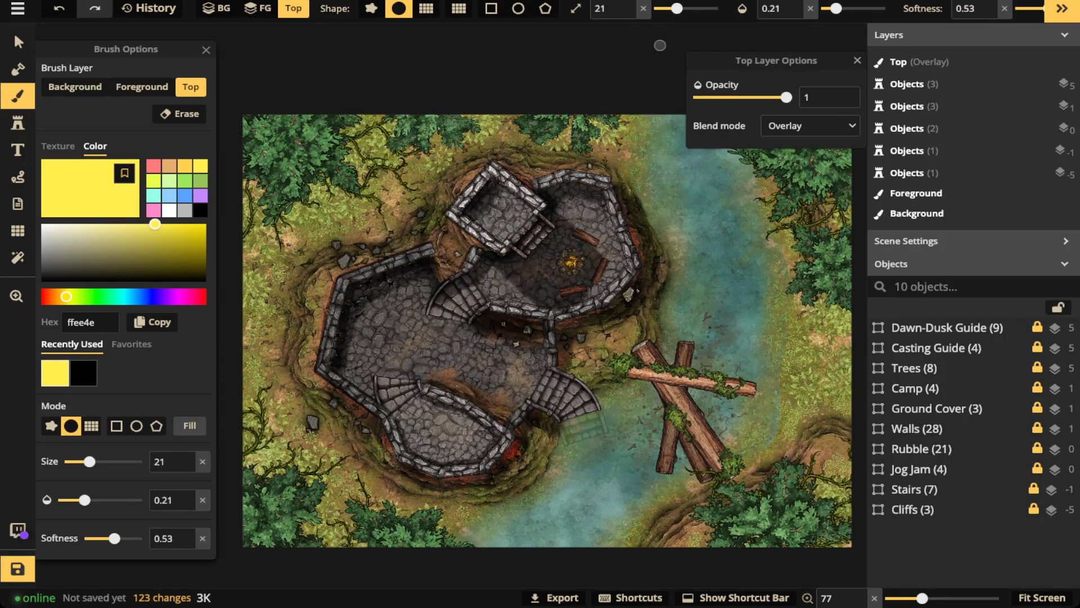
left_click_drag(677, 9, 679, 8)
left_click_drag(837, 9, 841, 8)
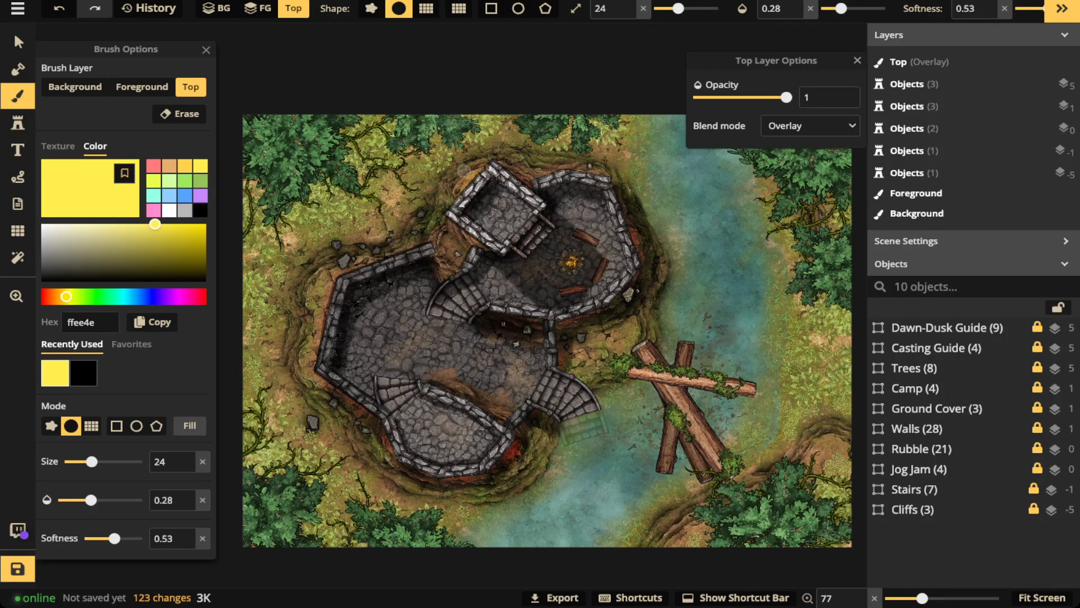
left_click_drag(438, 224, 345, 263)
mouse_move(325, 309)
left_mouse_down()
mouse_move(334, 277)
mouse_move(310, 289)
mouse_move(311, 299)
left_mouse_up()
left_click_drag(457, 224, 459, 205)
left_click_drag(460, 203, 487, 169)
left_click_drag(458, 227, 473, 250)
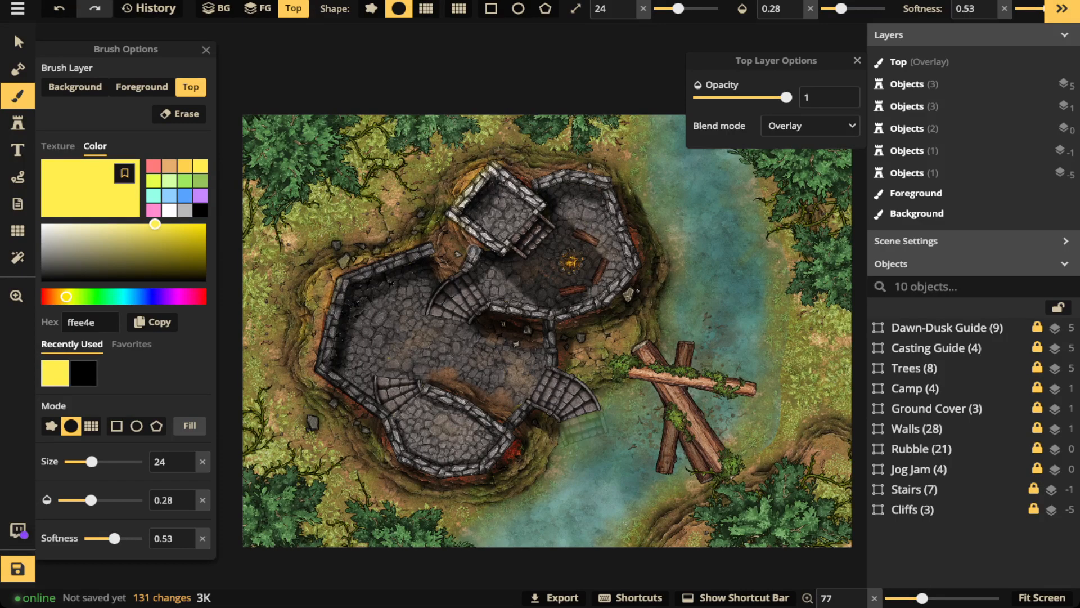
Extend the yellow highlights above the campfire room's upper wall and strengthen them along the large room's upper-left outer wall
left_click_drag(530, 181, 581, 171)
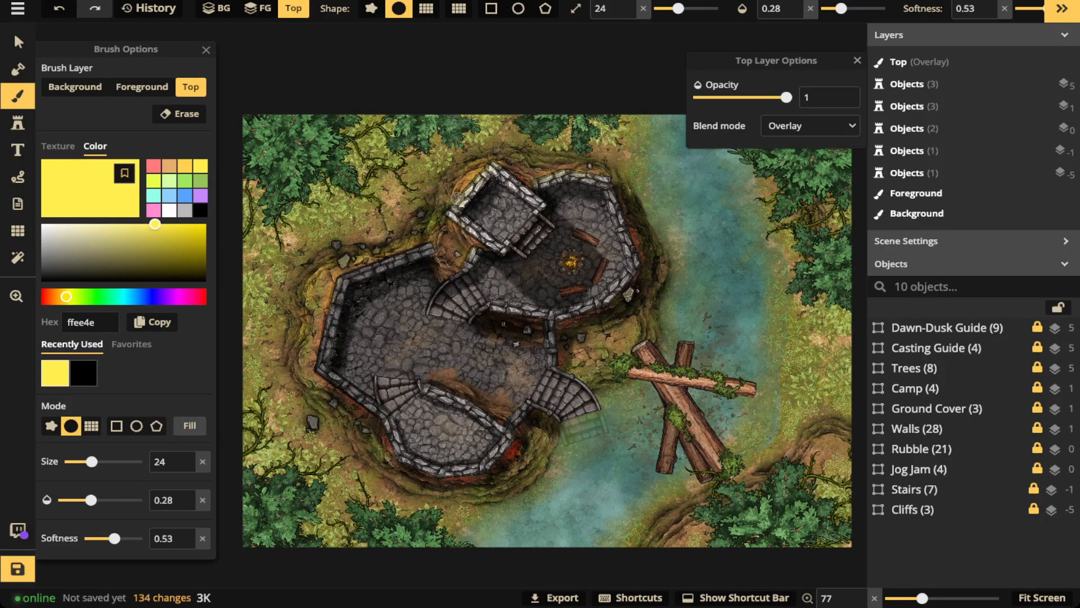
mouse_move(413, 250)
left_mouse_down()
mouse_move(335, 279)
mouse_move(320, 343)
mouse_move(323, 333)
left_mouse_up()
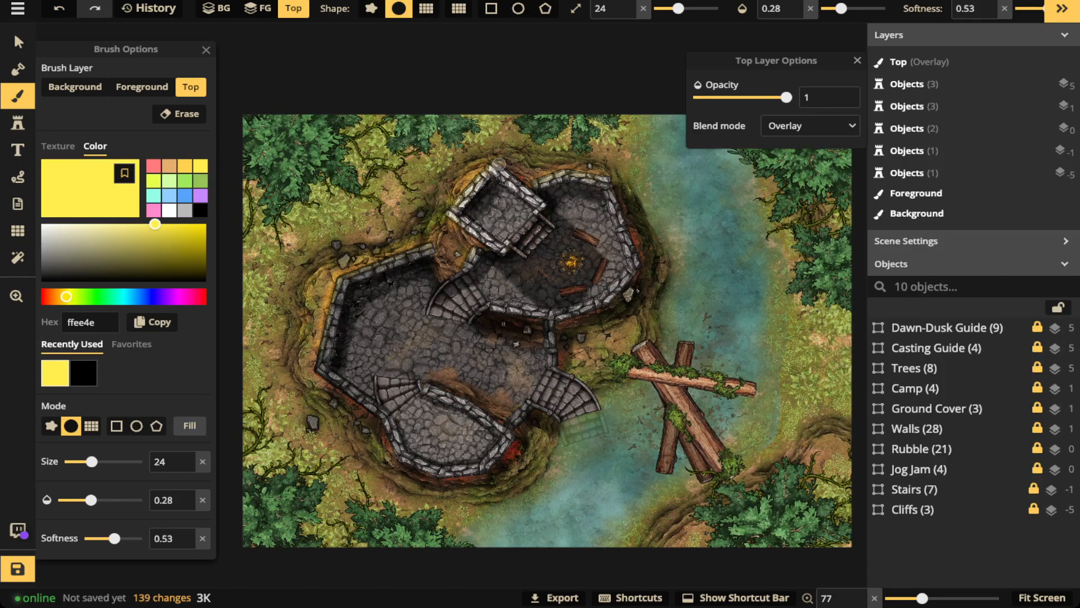
mouse_move(307, 374)
left_mouse_down()
mouse_move(297, 354)
mouse_move(312, 314)
left_mouse_up()
Enlarge the yellow brush to size 97 and paint a broad soft glow over the ground left of the large room
scroll(311, 313, "up", 5)
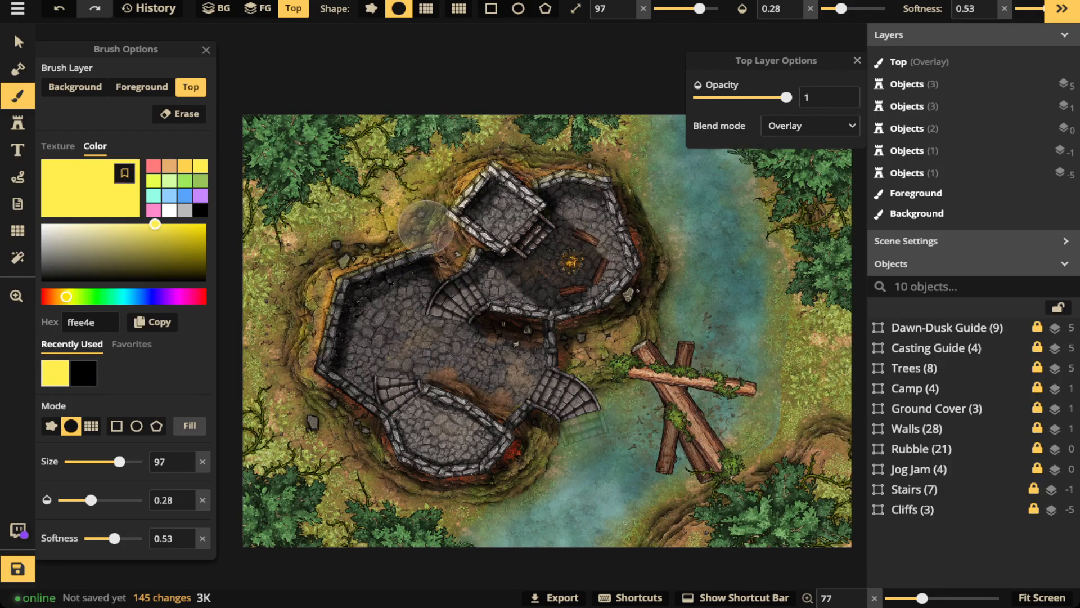
left_click_drag(283, 345, 295, 270)
left_click_drag(278, 348, 271, 341)
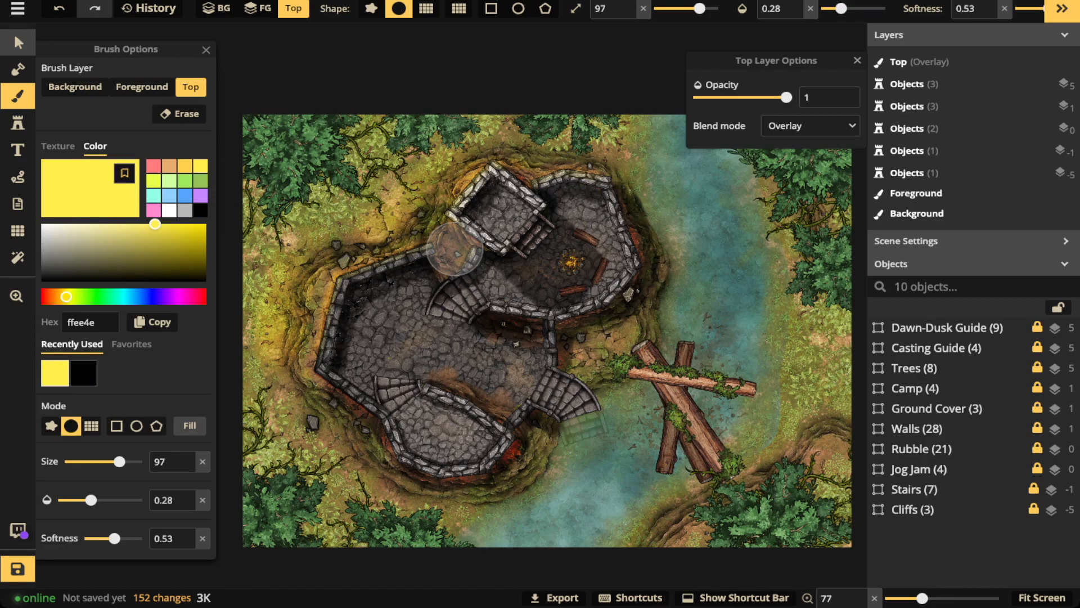
Search the Fantasy Regional HD stamp catalog for "tree" and pick the pine tree stamp from the Core pack
left_click(18, 42)
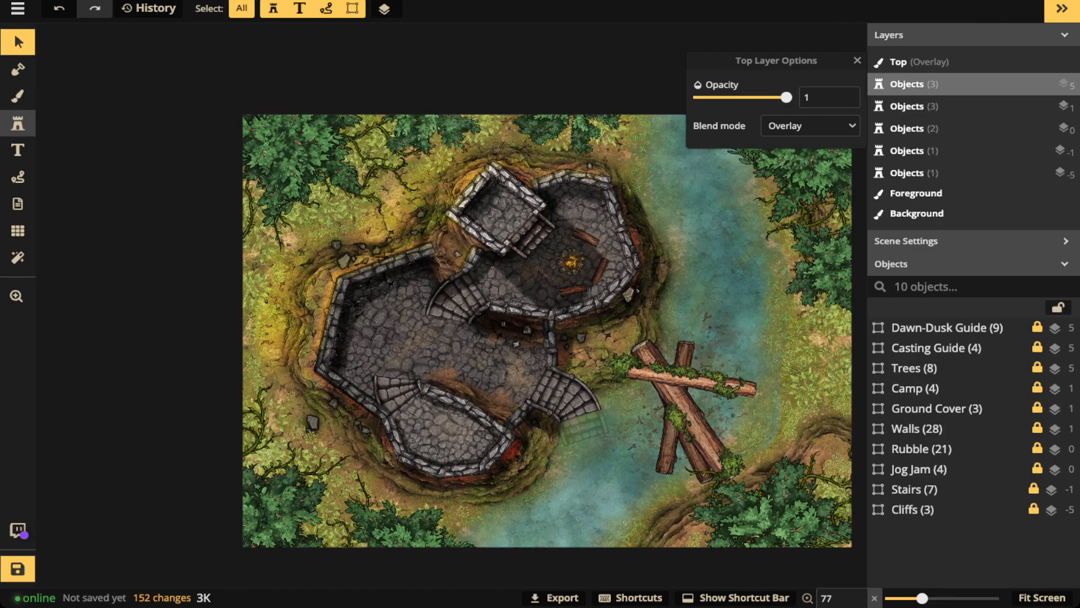
left_click(17, 123)
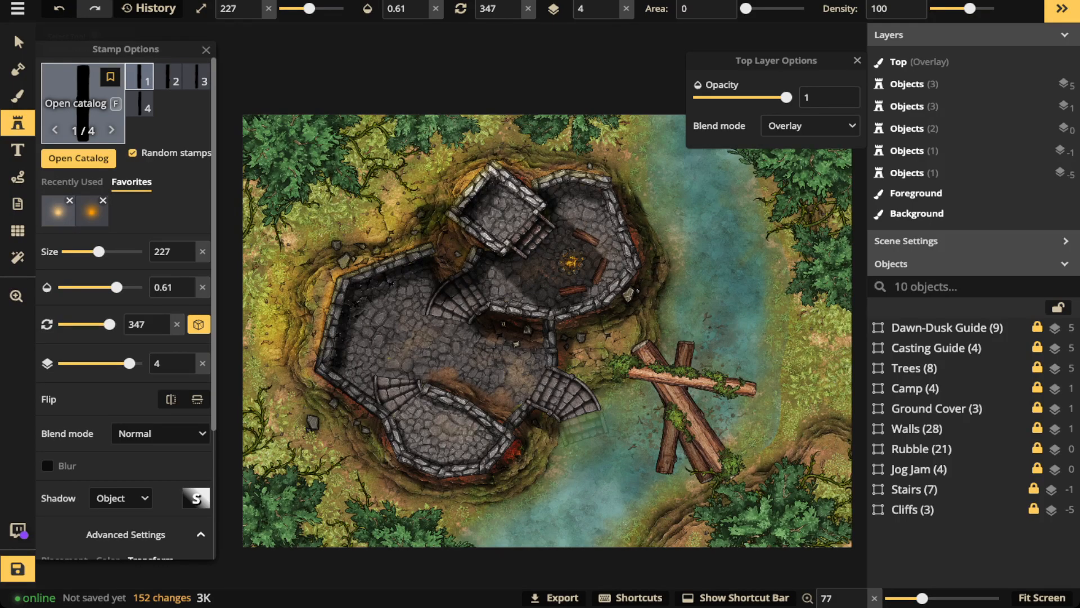
left_click(83, 96)
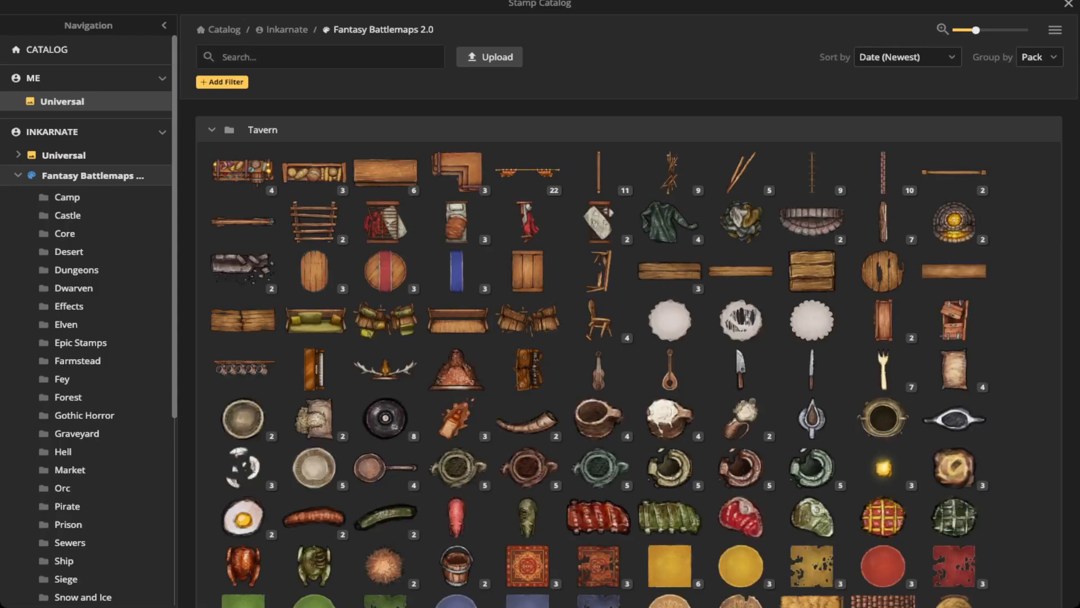
left_click(18, 175)
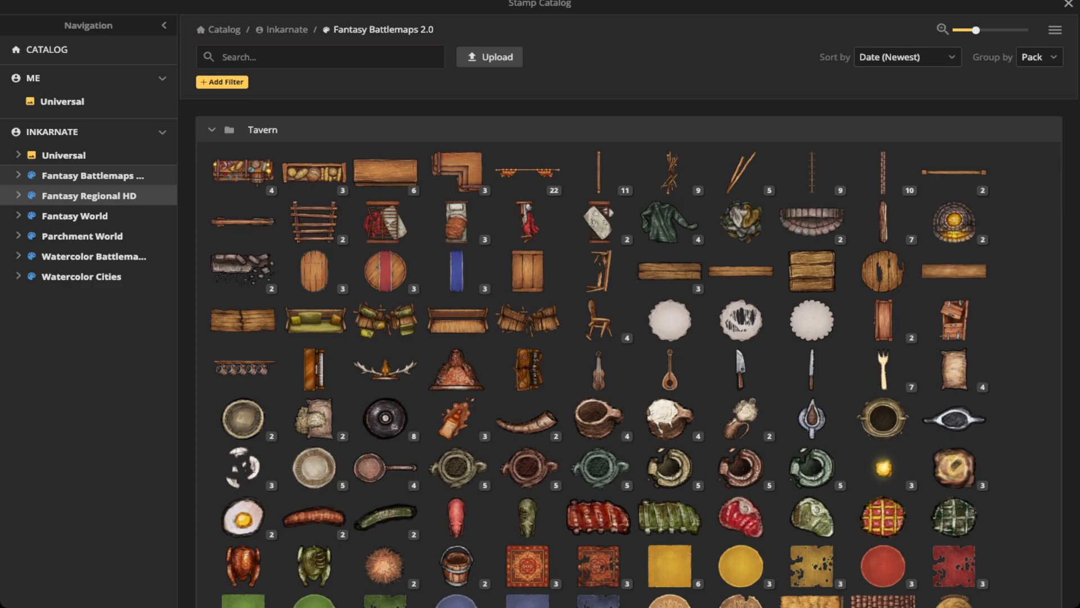
left_click(89, 195)
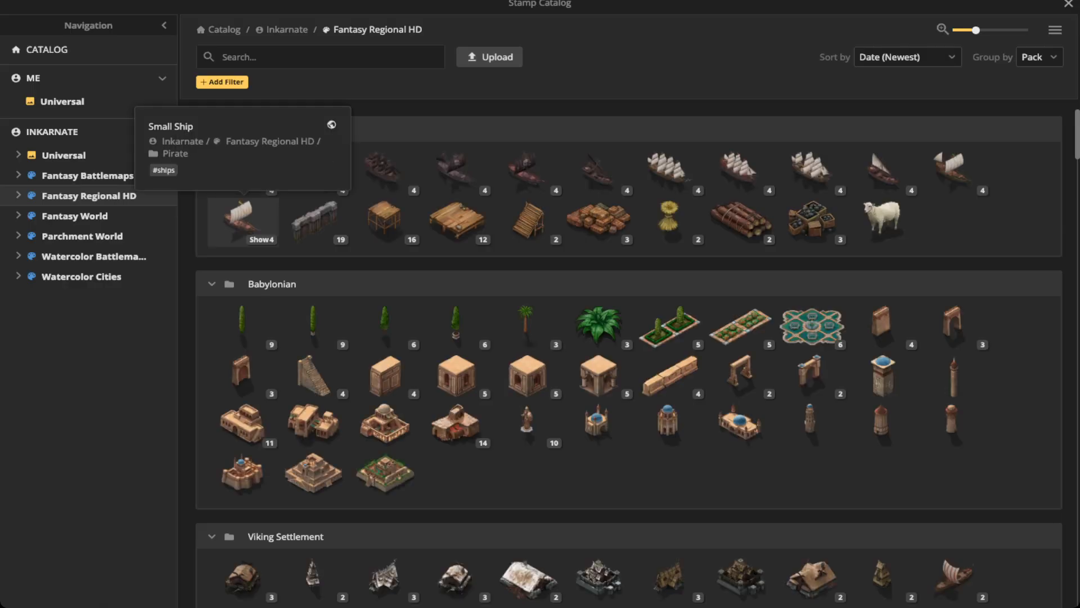
scroll(456, 326, "down", 5)
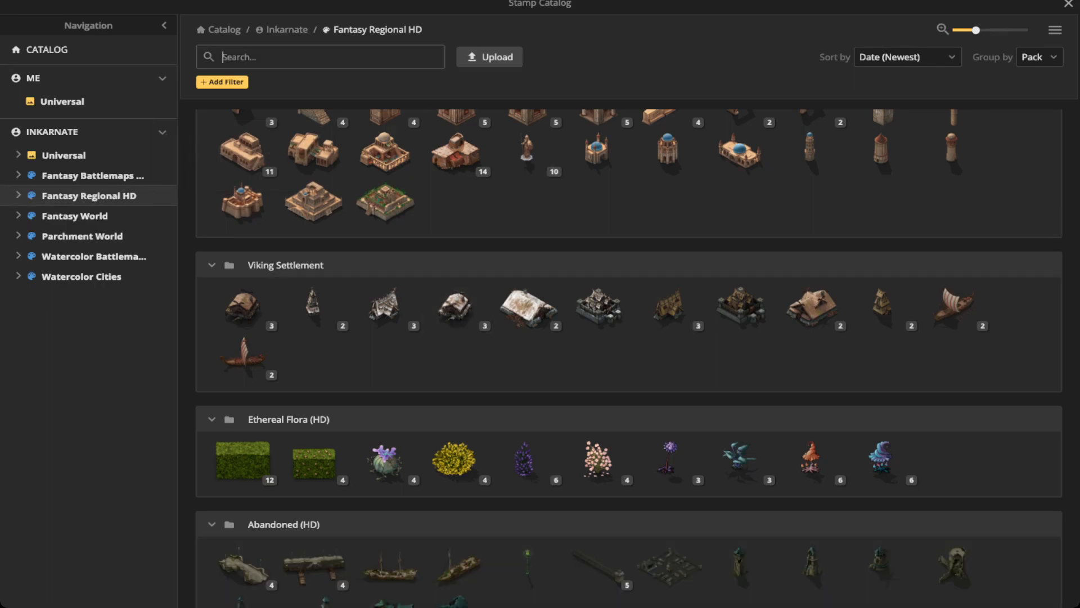
type("tre")
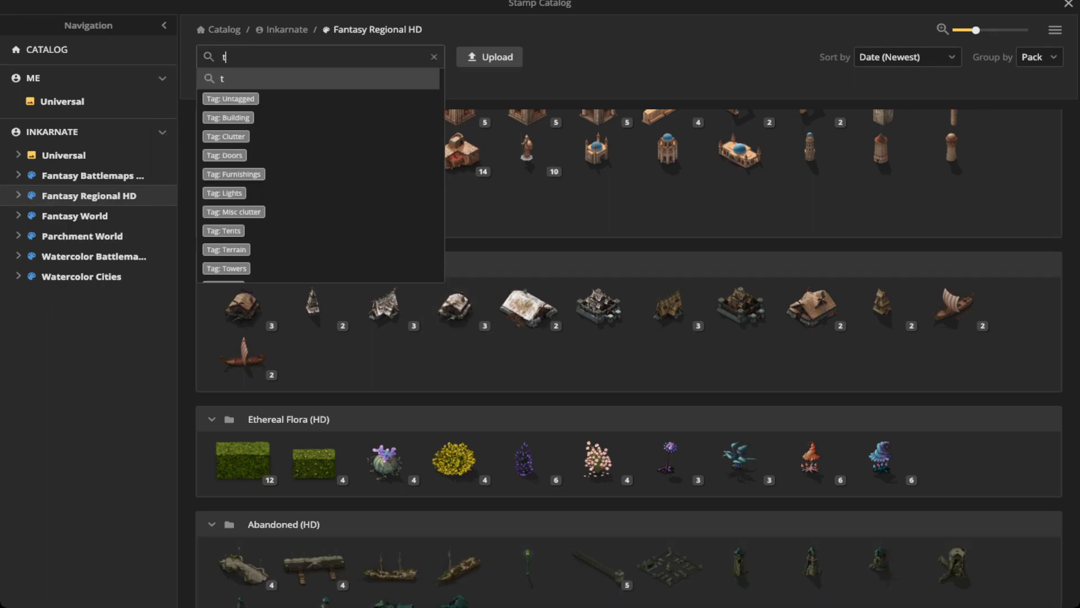
type("e")
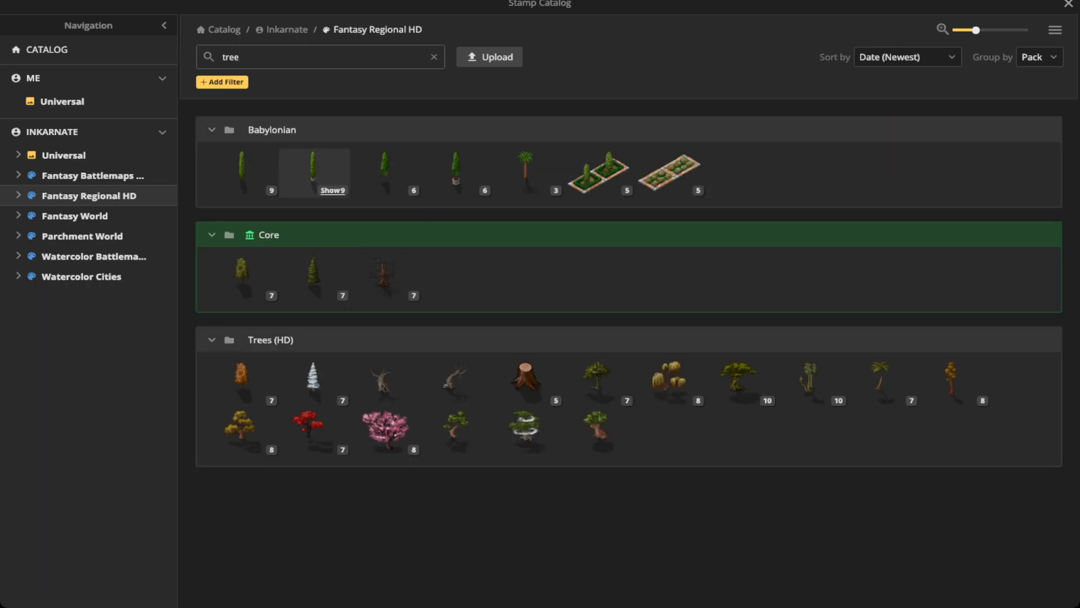
left_click(314, 274)
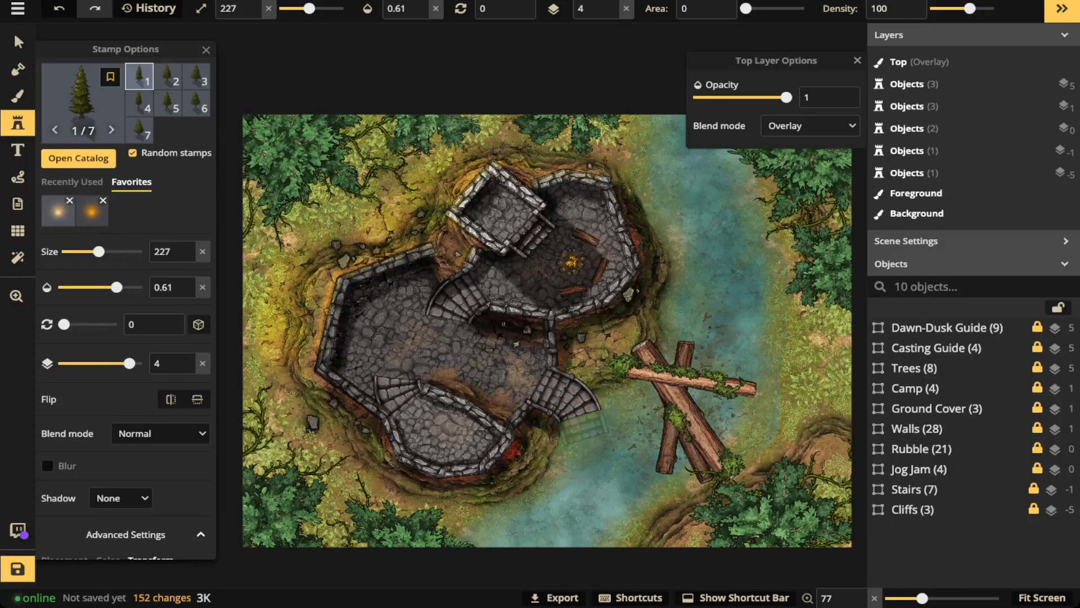
Set the pine stamp's size to 500 and place one tree over the large room's upper-left wall
key("]")
key("]")
key("]")
key("]")
key("]")
key("]")
key("]")
key("]")
key("]")
key("]")
key("]")
key("]")
key("]")
key("]")
key("]")
key("]")
key("]")
key("]")
key("]")
key("]")
key("]")
key("]")
key("]")
key("]")
key("]")
key("]")
key("]")
key("]")
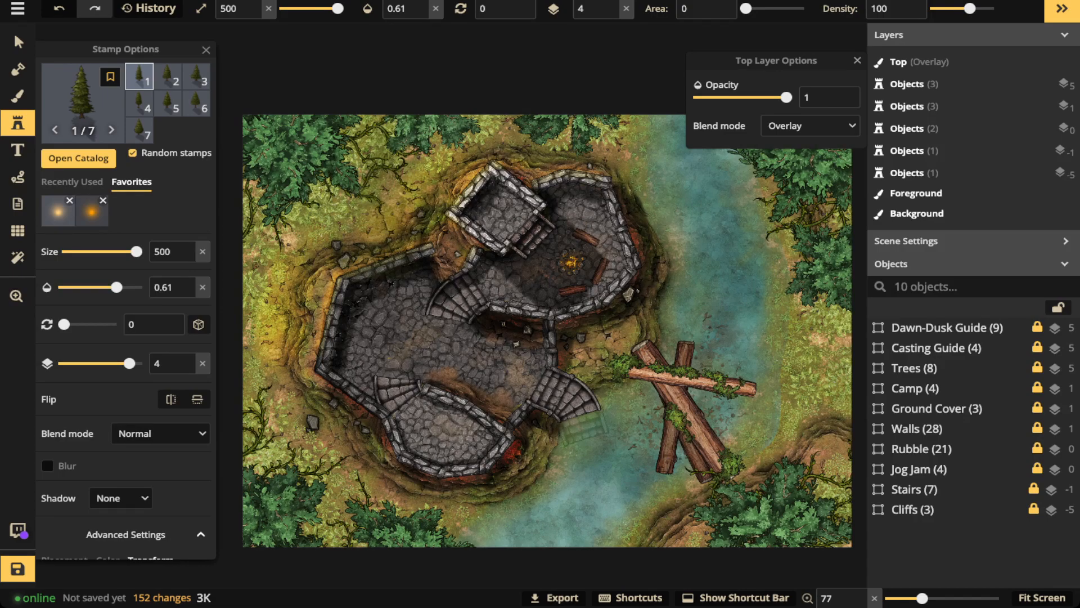
left_click(387, 247)
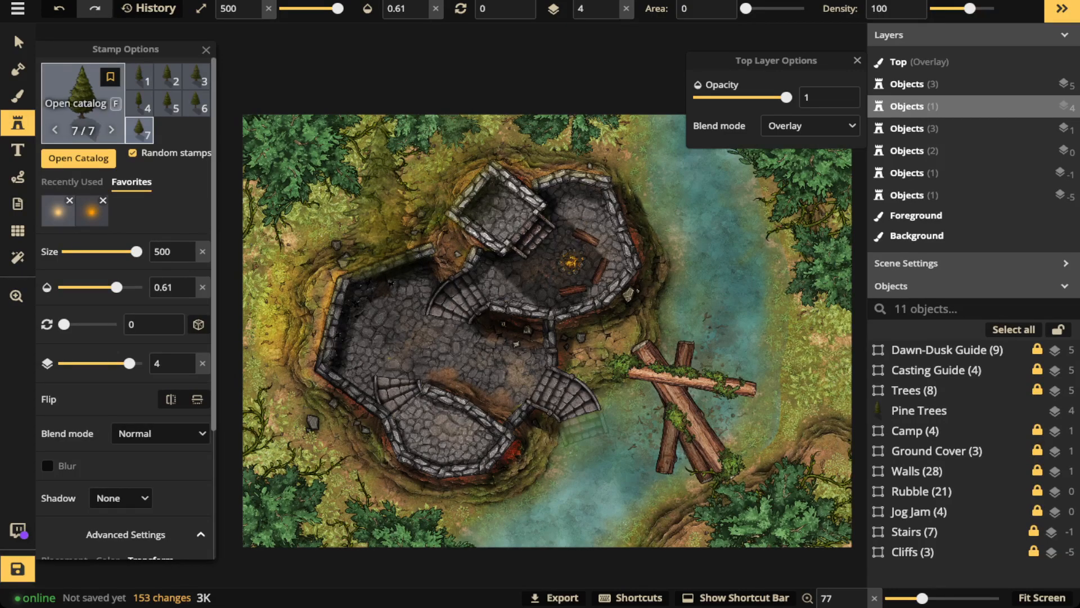
Select the placed pine tree, set its opacity to 1 and reduce its brightness to 0 for a black silhouette
left_click(18, 42)
left_click(439, 9)
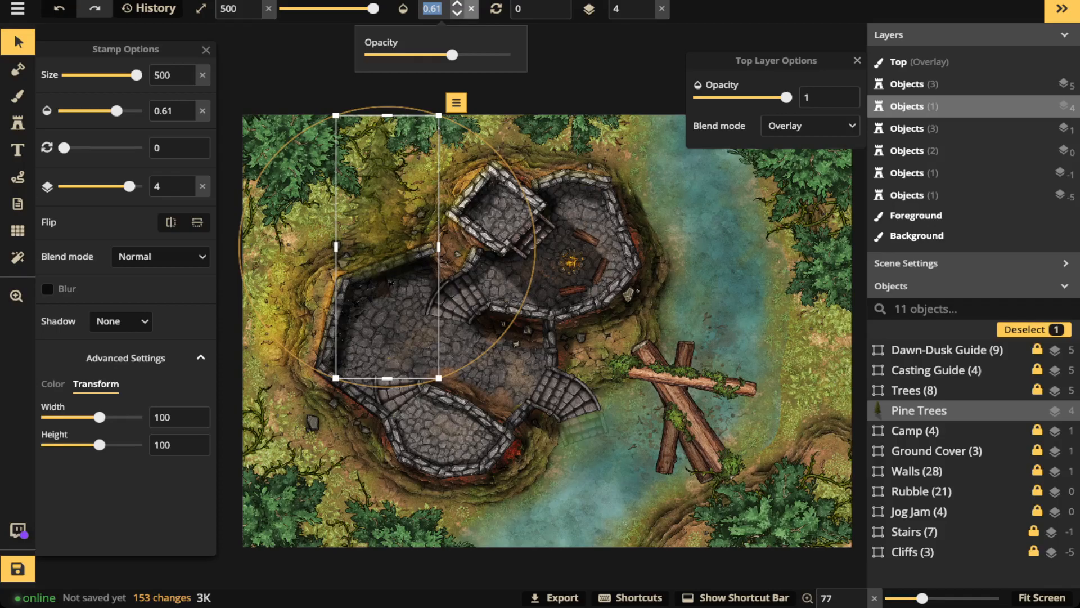
left_click(472, 9)
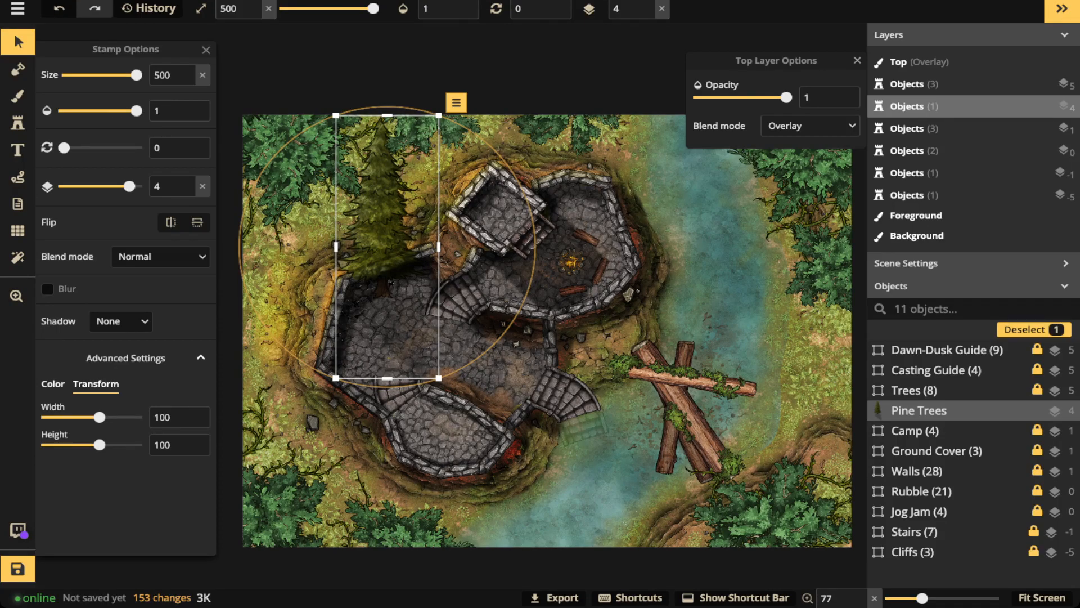
left_click(53, 384)
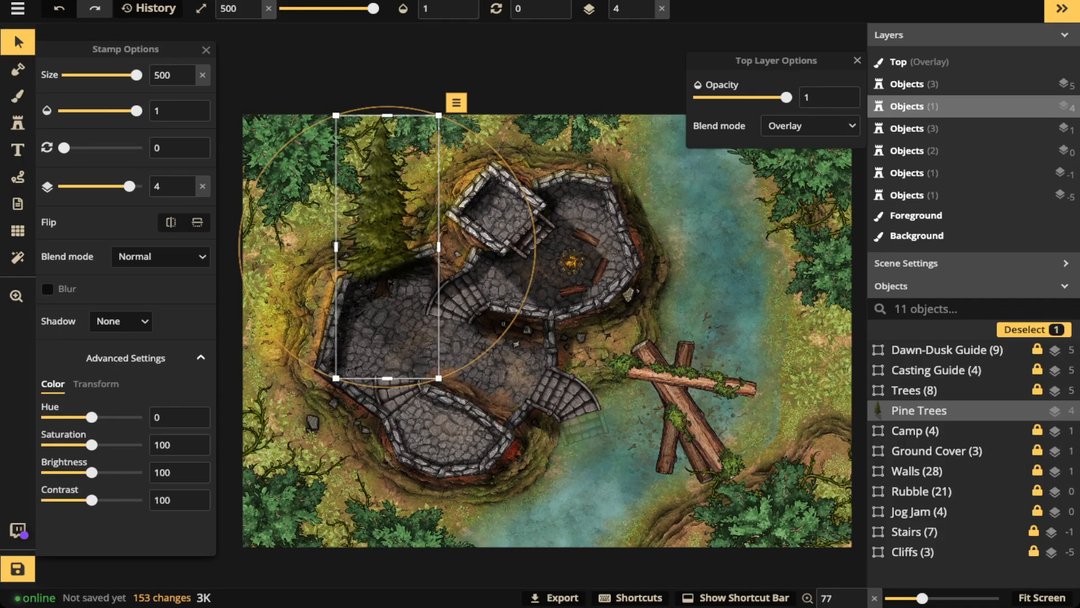
left_click(201, 358)
left_click(200, 357)
left_click(200, 358)
left_click(200, 358)
left_click_drag(91, 472, 46, 472)
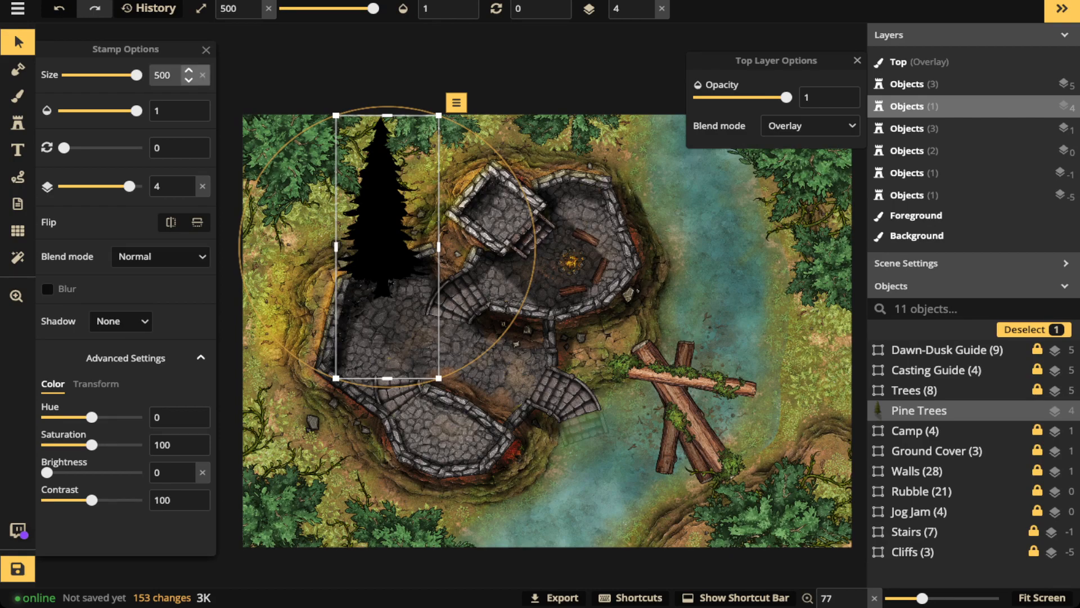
Set the black pine's opacity to 0.67 and move it down over the large room's upper wall
left_click_drag(136, 111, 92, 110)
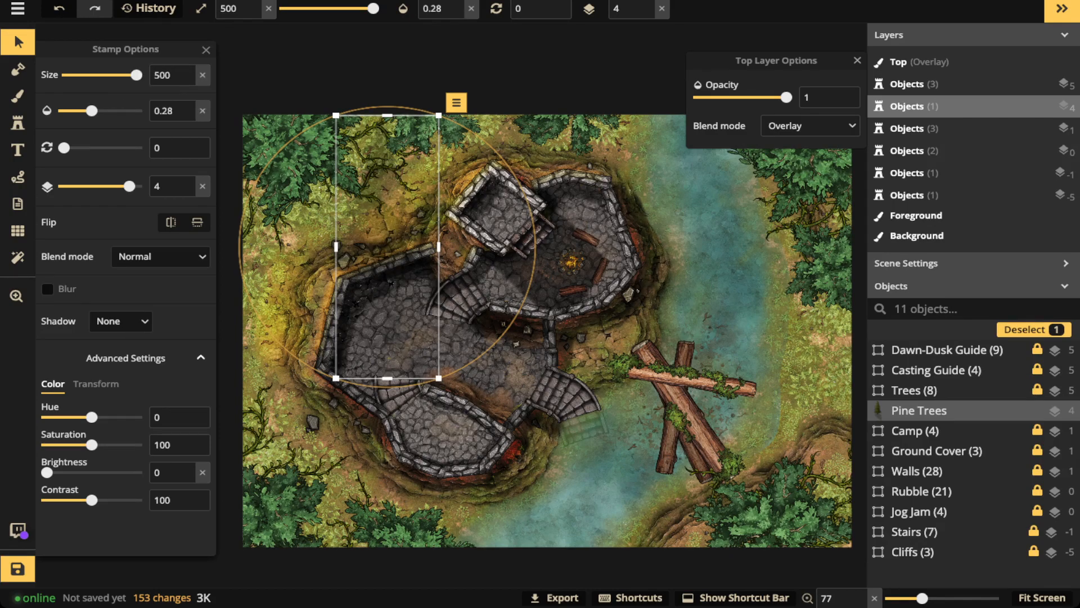
left_click_drag(91, 110, 116, 110)
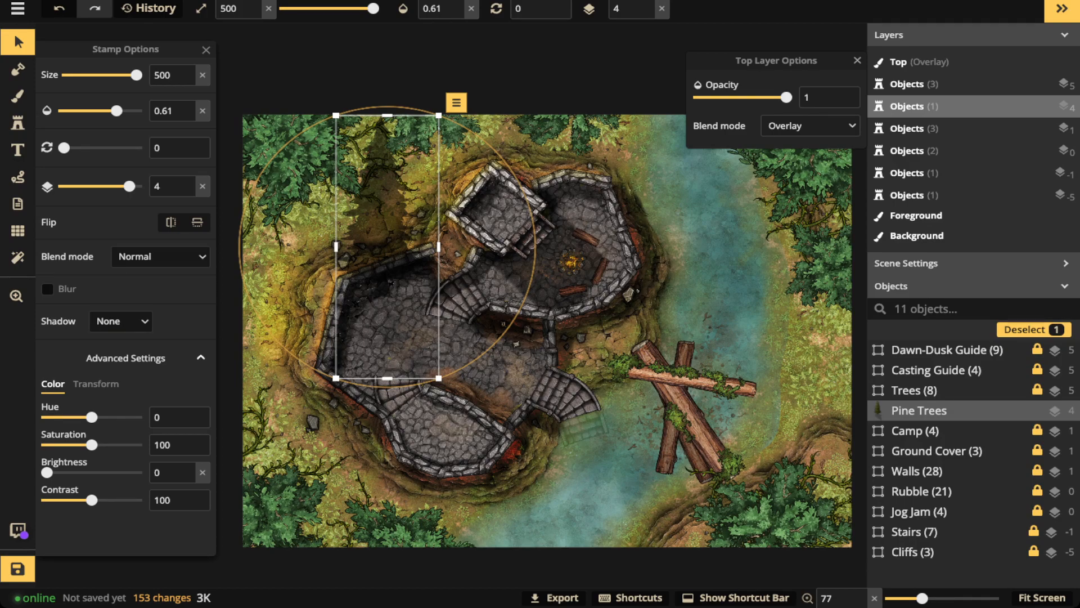
left_click_drag(387, 246, 412, 297)
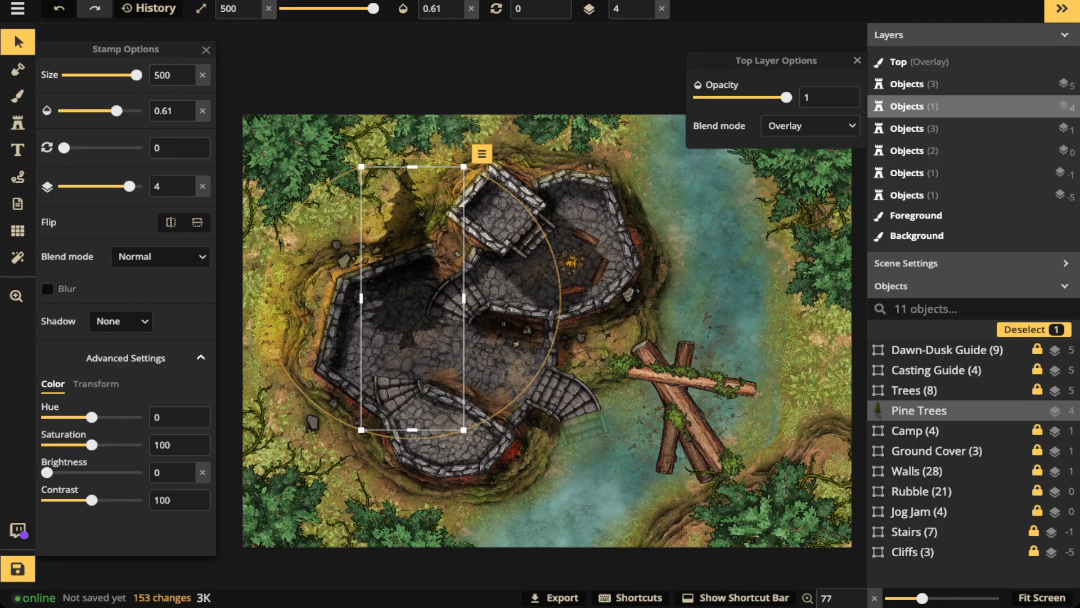
left_click(457, 3)
left_click(456, 3)
left_click(457, 4)
left_click(457, 3)
left_click(457, 4)
left_click(457, 4)
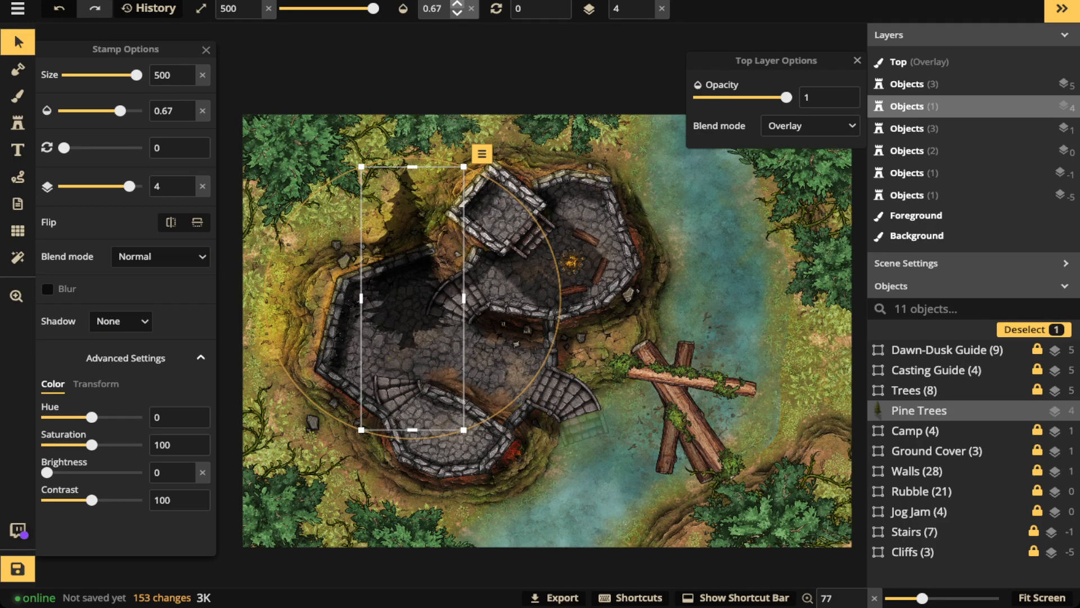
Move the pine shadow to the ground at the large room's upper-left corner and rotate it to 135 degrees
left_click_drag(412, 298, 314, 255)
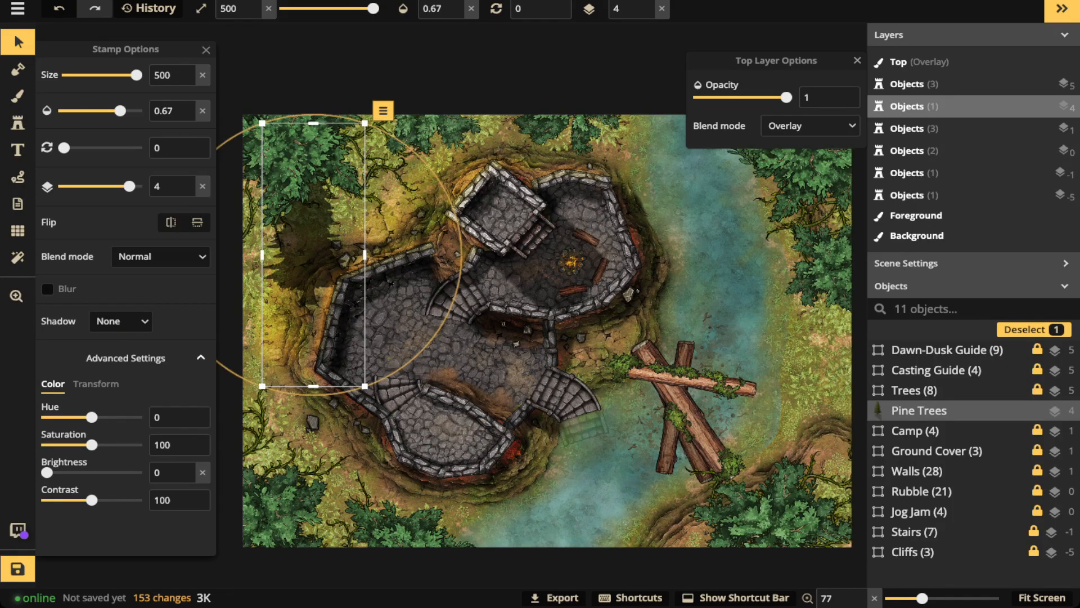
key("period")
key("period")
key("period")
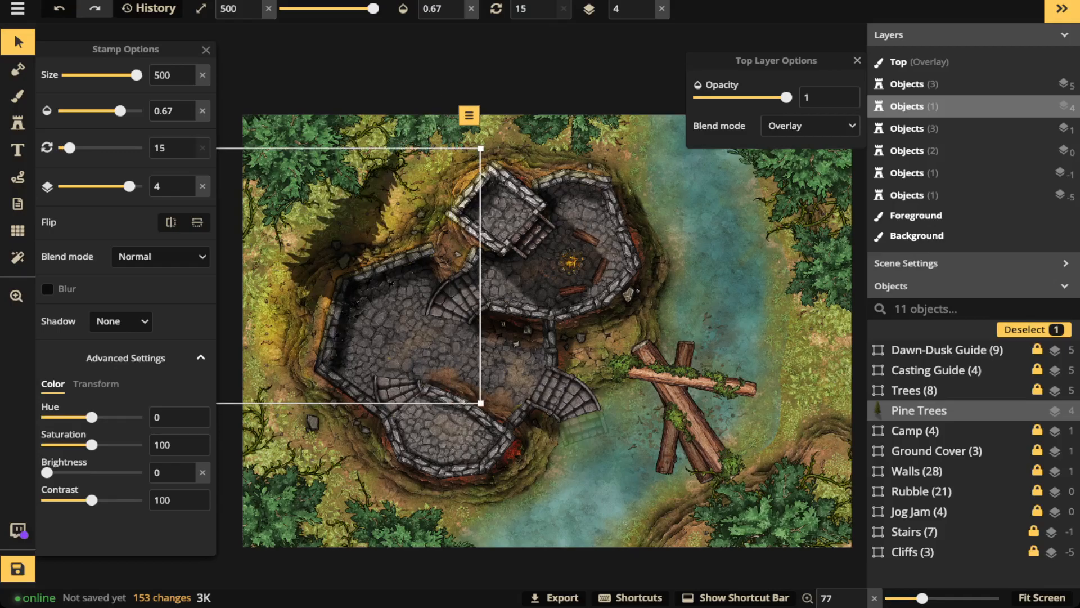
key("period")
key("period")
key("period")
key("period")
key("period")
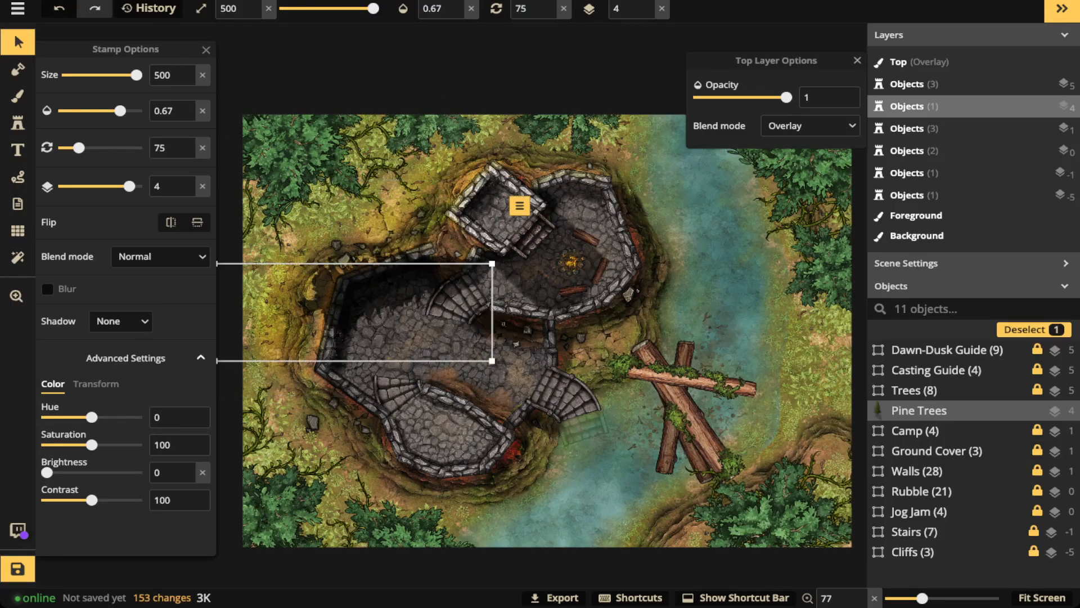
key("period")
key("period")
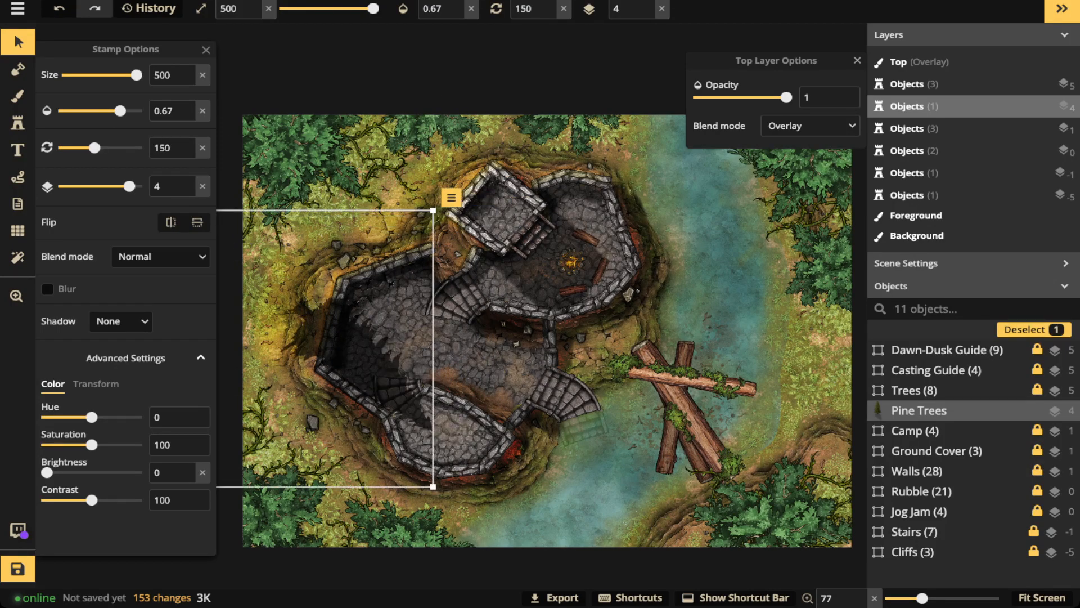
key("comma")
key("comma")
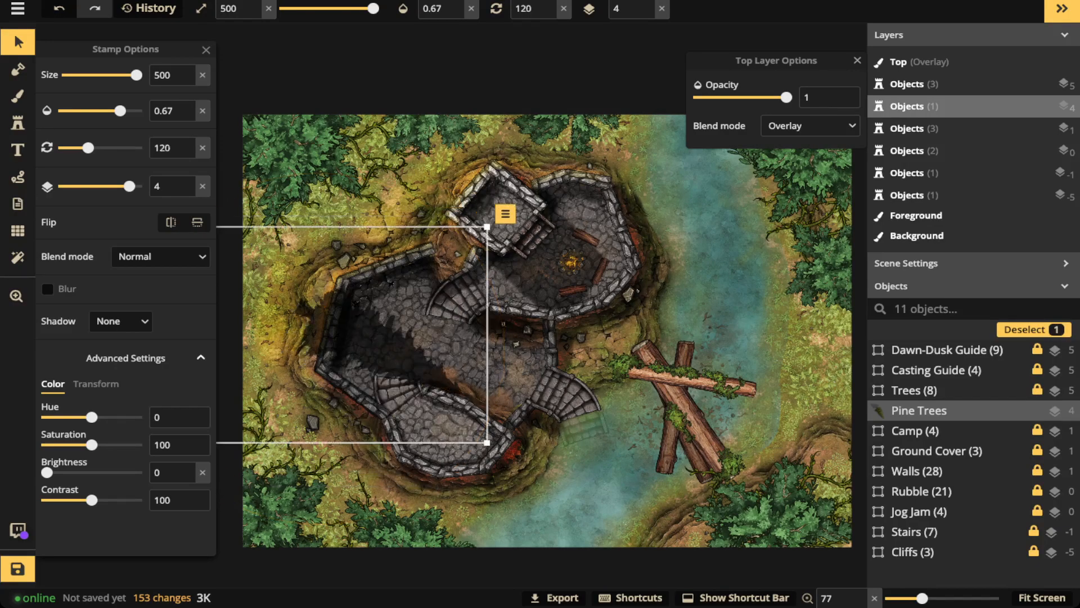
key("period")
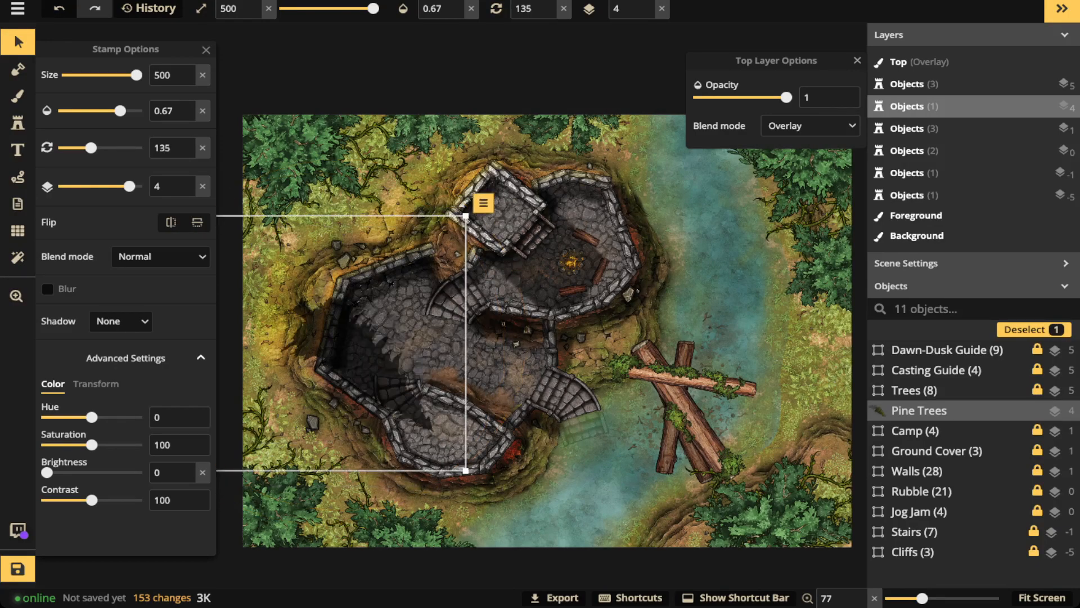
Stretch the pine shadow much larger and shift it so it falls from the upper-left trees across the large room's upper part
left_click_drag(466, 216, 637, 53)
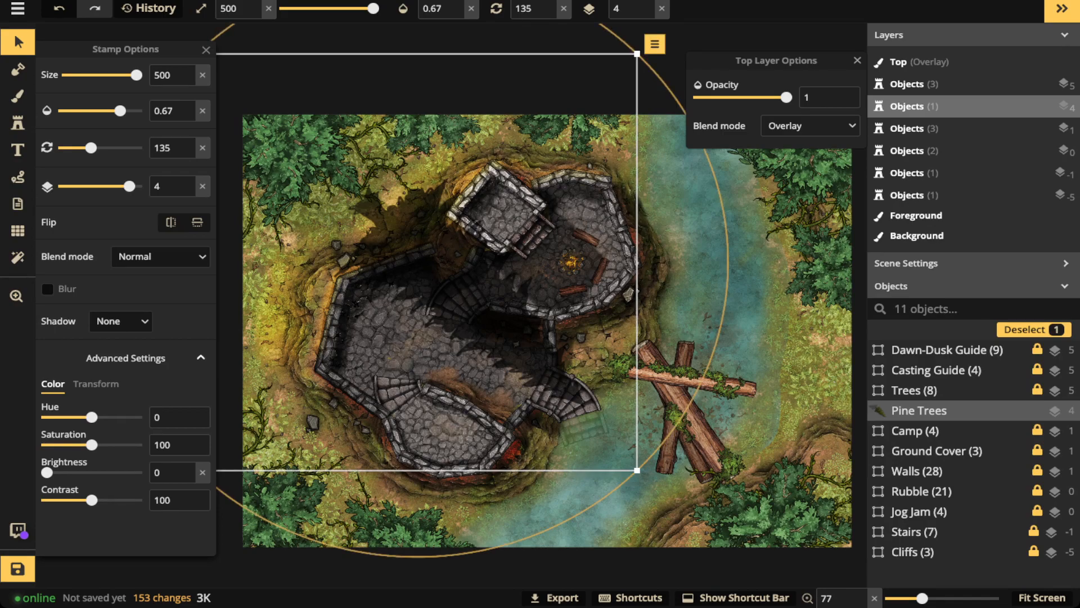
left_click_drag(637, 54, 655, 36)
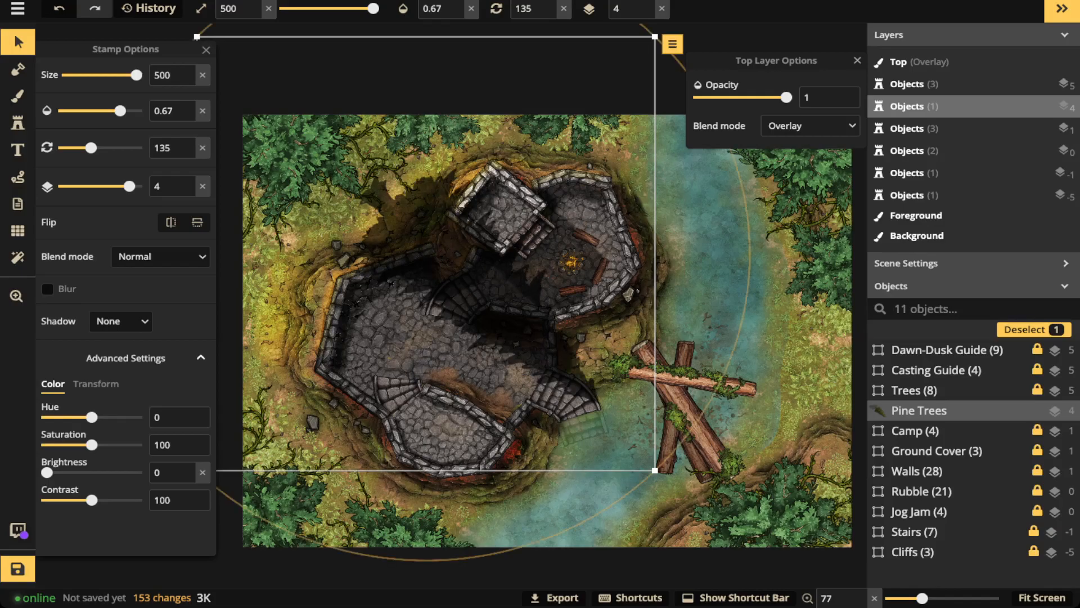
left_click_drag(562, 304, 489, 262)
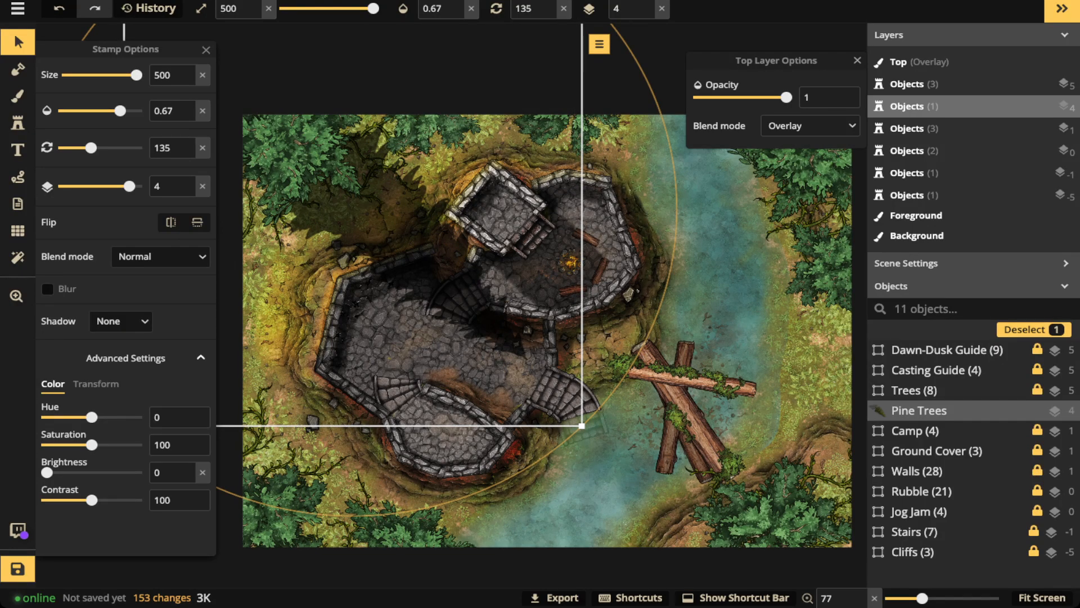
Duplicate the pine shadow, set the copy's size to 480, and position it so its tip falls across the square tower
key("ctrl+c")
key("ctrl+v")
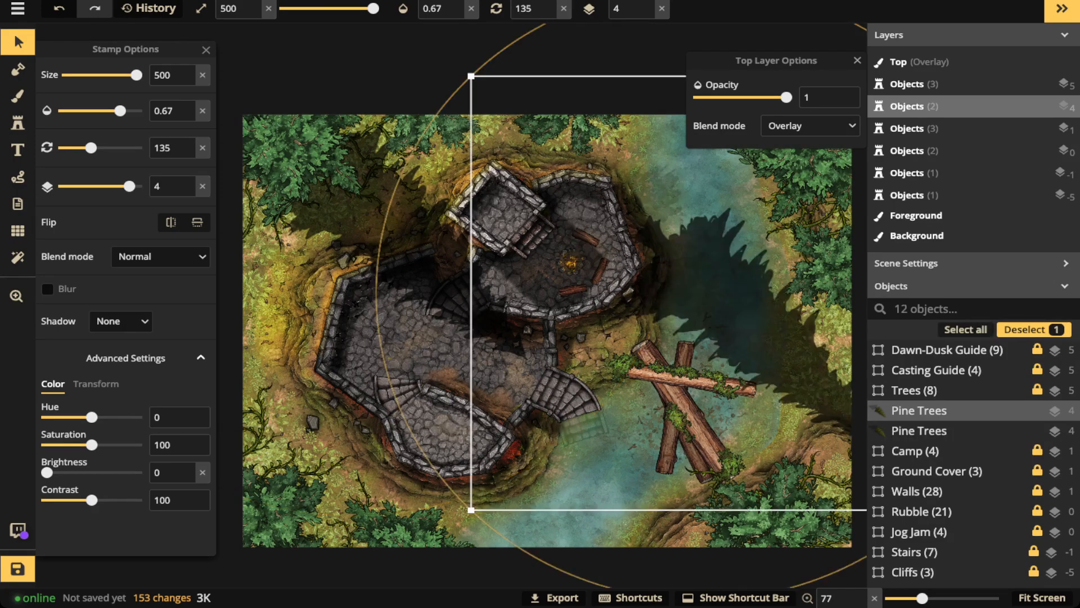
left_click_drag(137, 75, 134, 75)
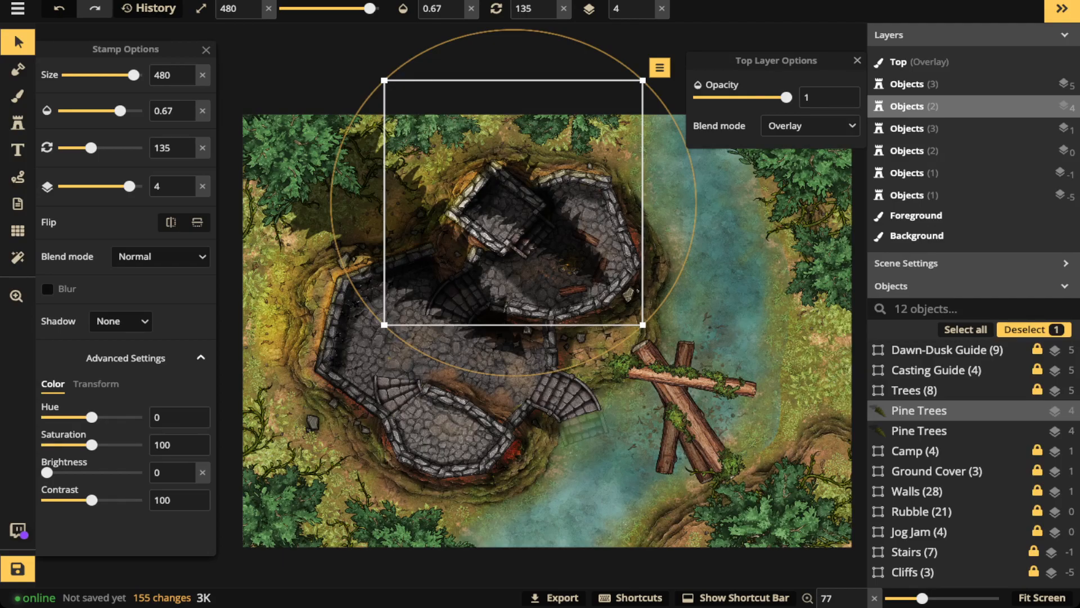
left_click_drag(514, 203, 493, 178)
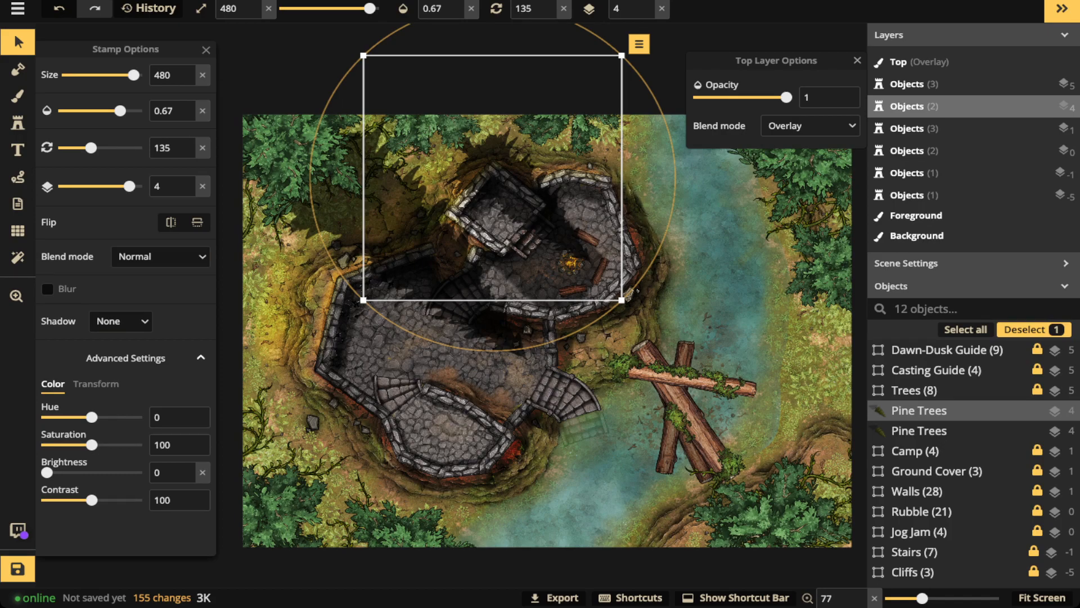
left_click_drag(492, 178, 451, 158)
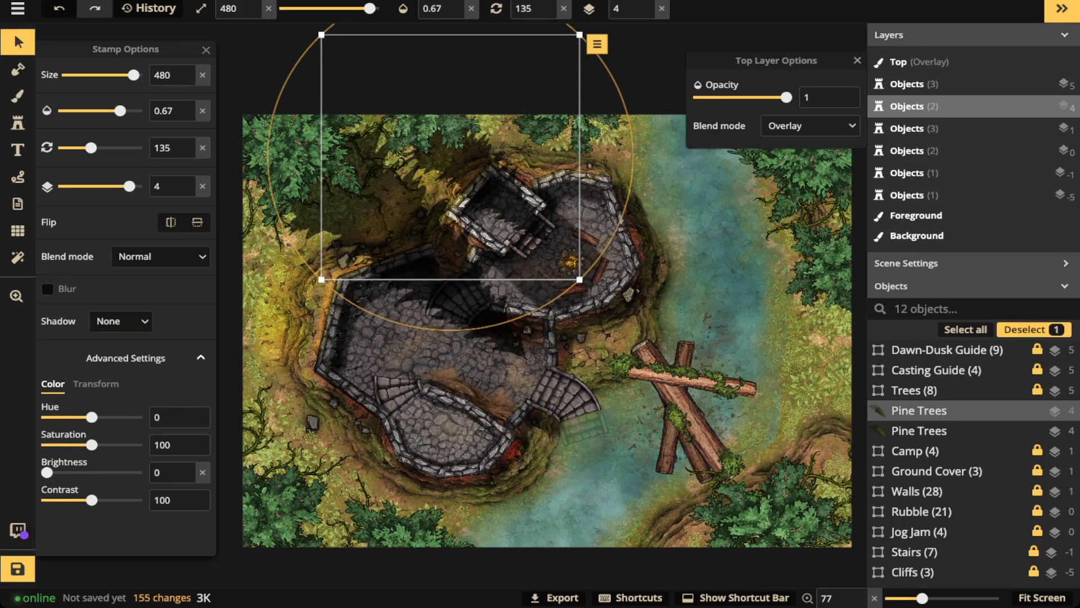
Duplicate the pine shadow, set the copy's size to 499, and place it above the campfire room with its tip reaching the river
left_click(651, 211)
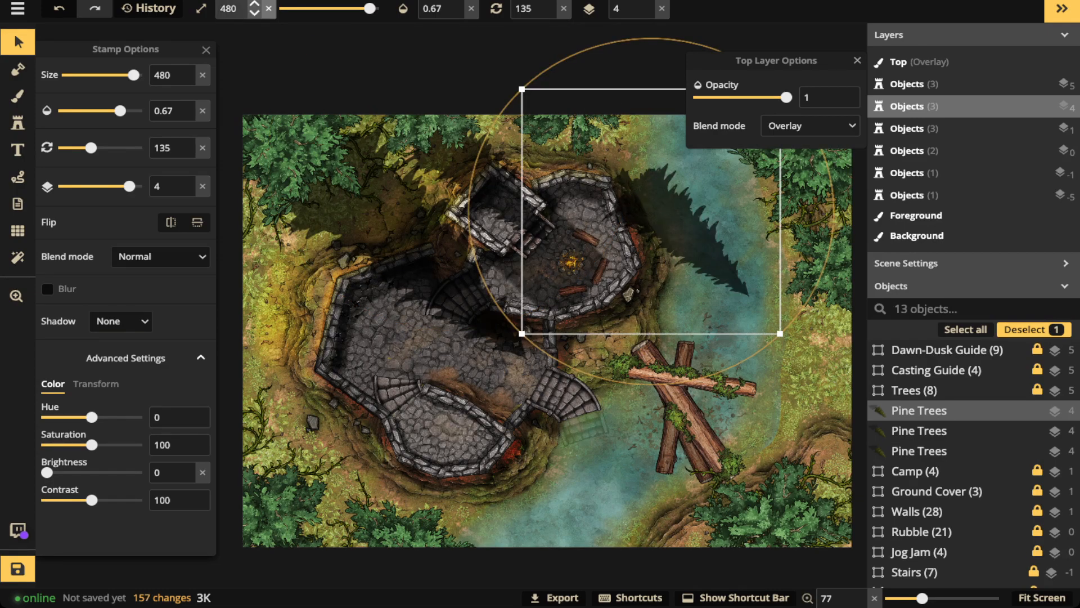
left_click(254, 4)
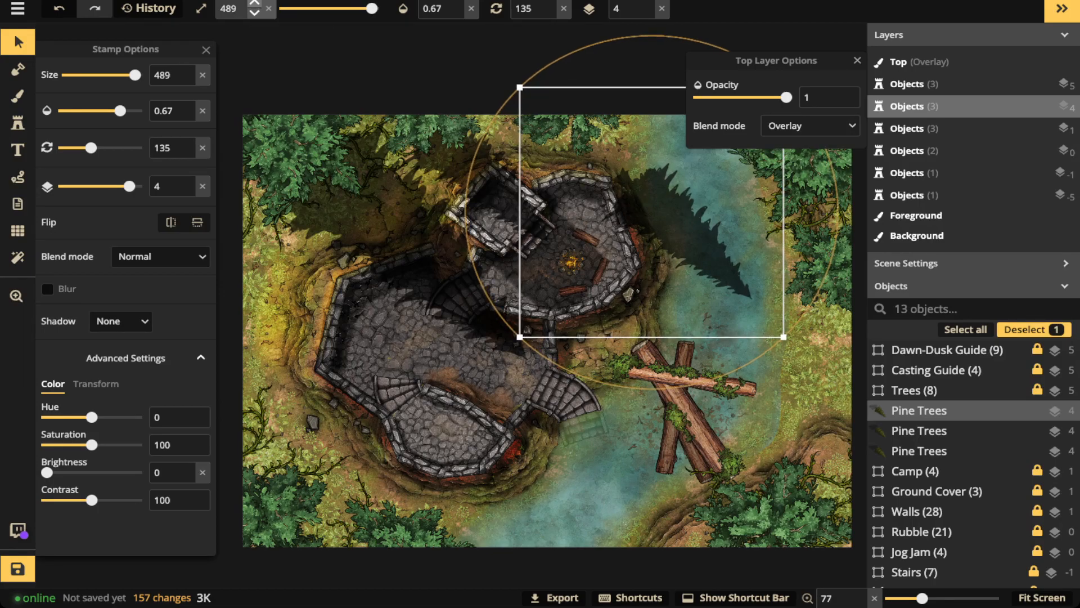
left_click(254, 3)
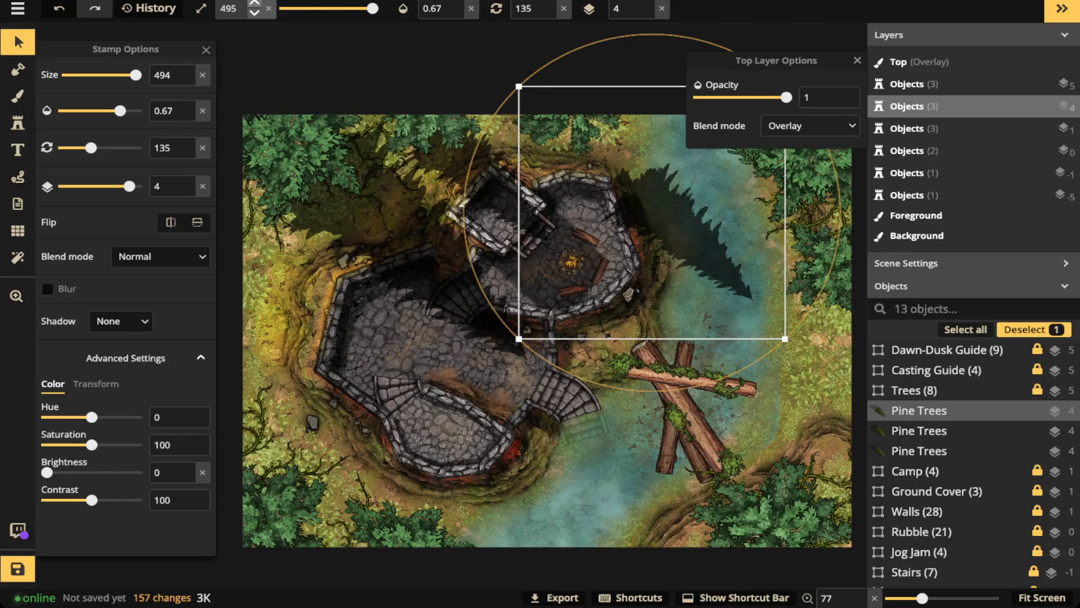
left_click(254, 3)
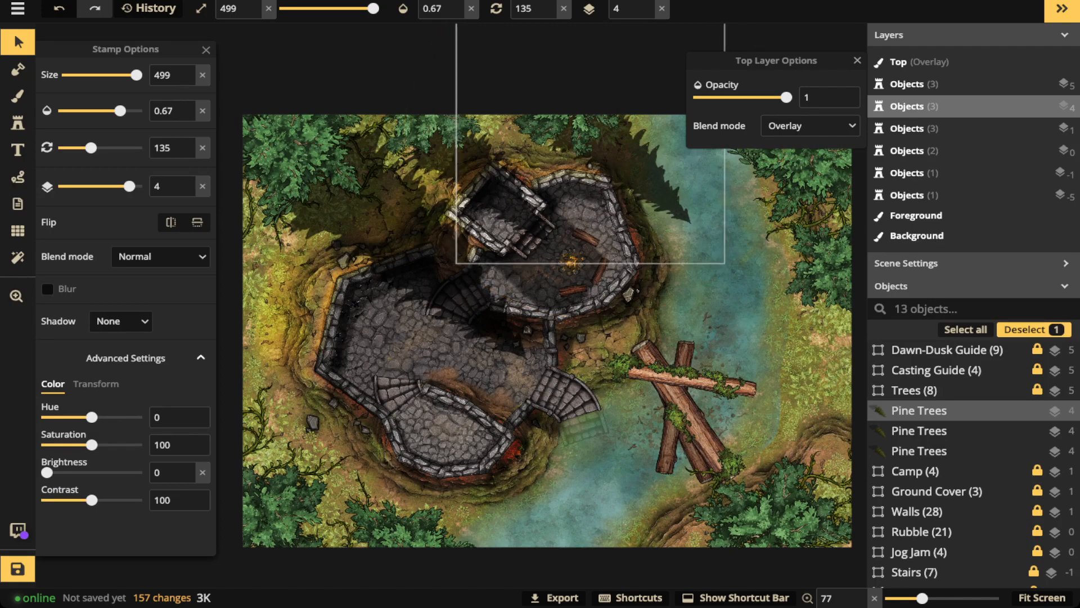
Shorten the newest pine shadow near the river by setting its transform height to 62
left_click(96, 384)
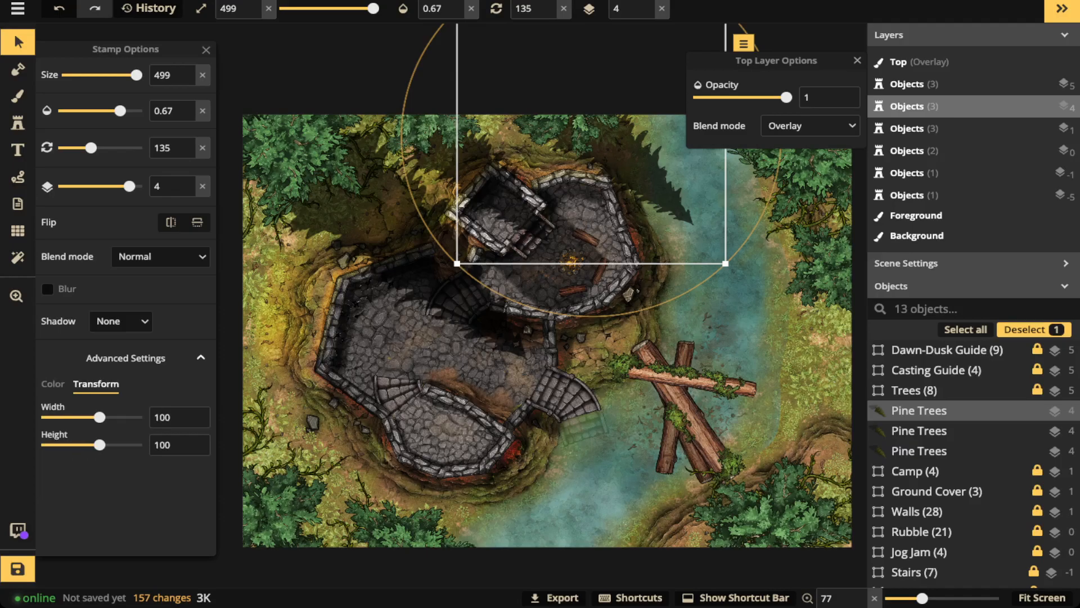
left_click_drag(100, 445, 82, 445)
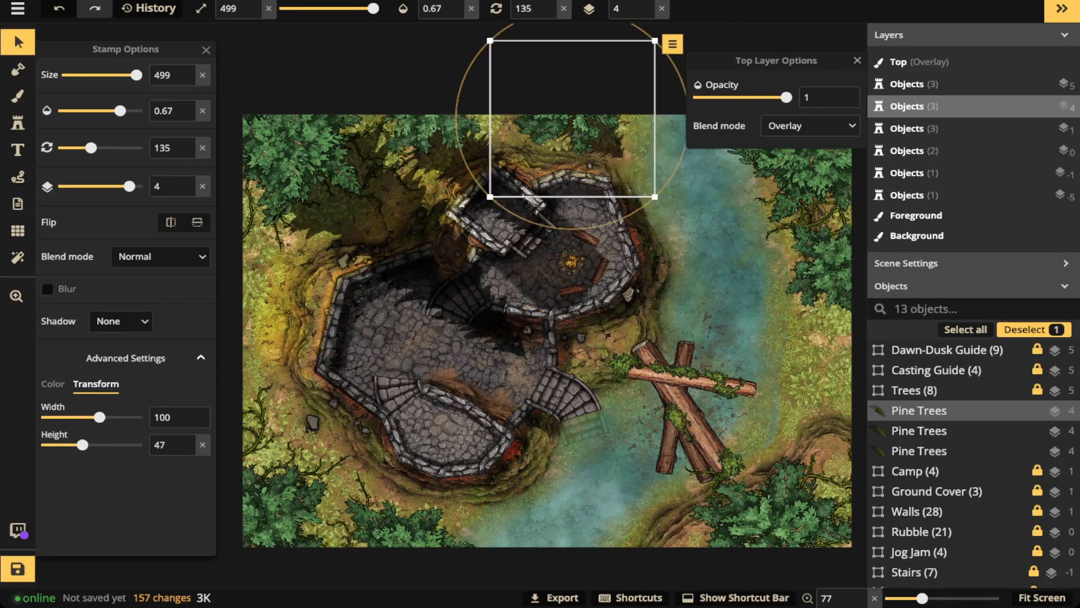
left_click_drag(82, 445, 87, 445)
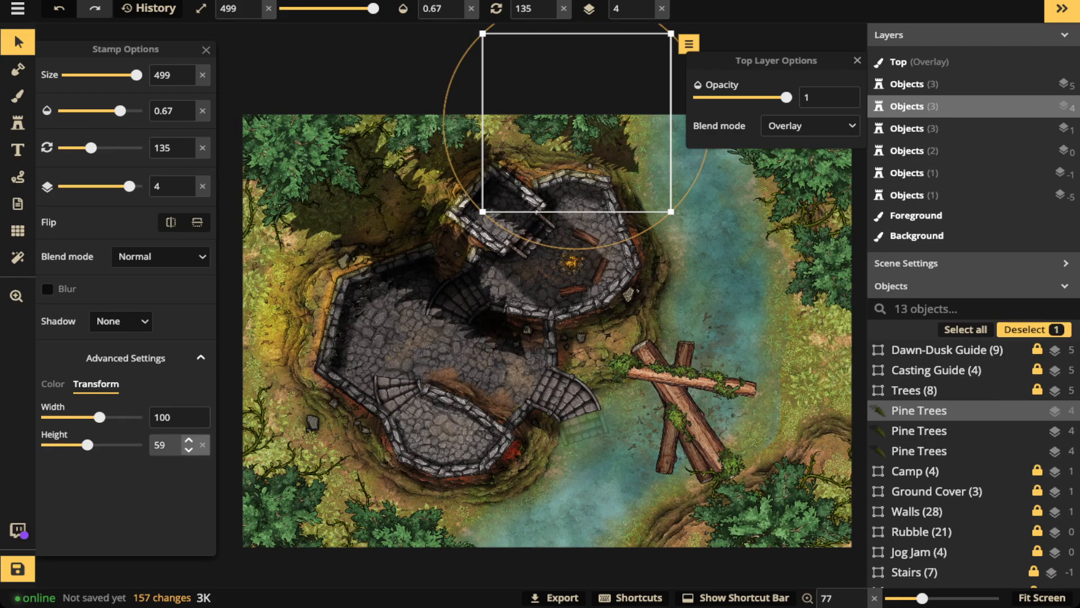
left_click(203, 444)
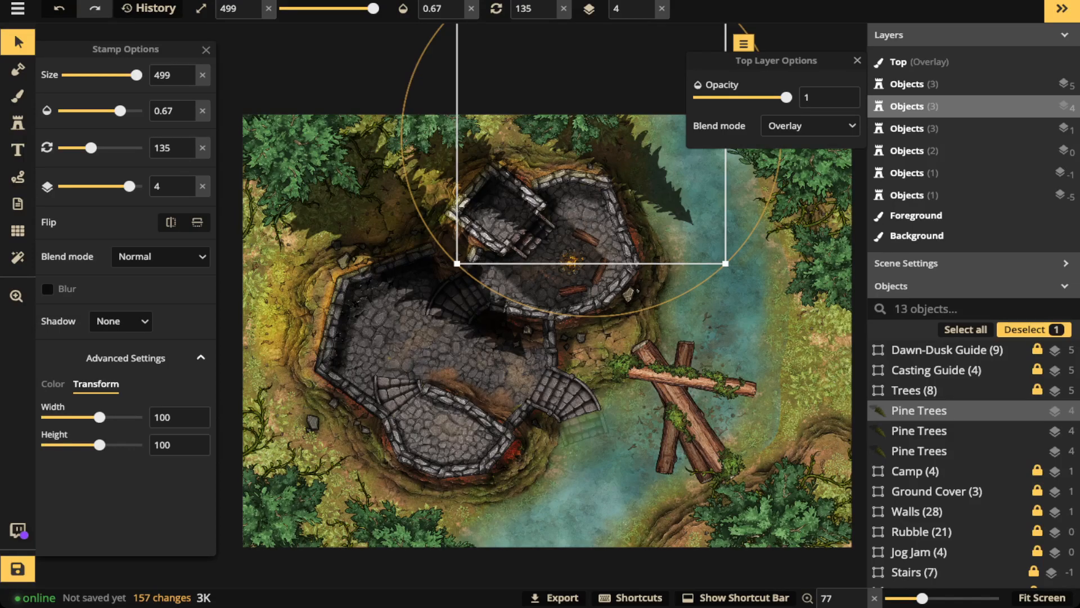
left_click_drag(99, 445, 89, 445)
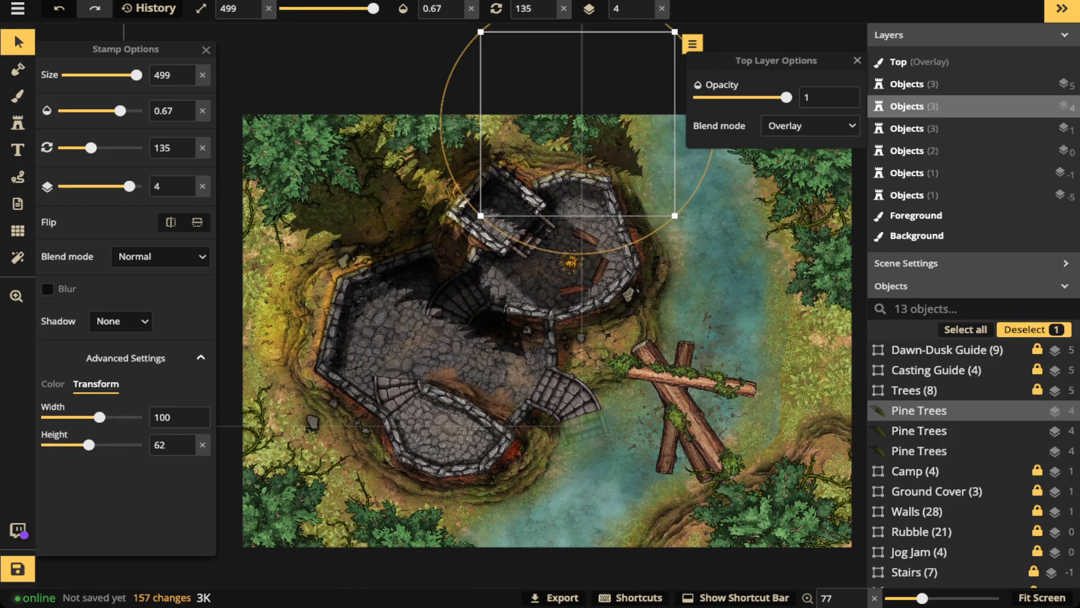
key("shift")
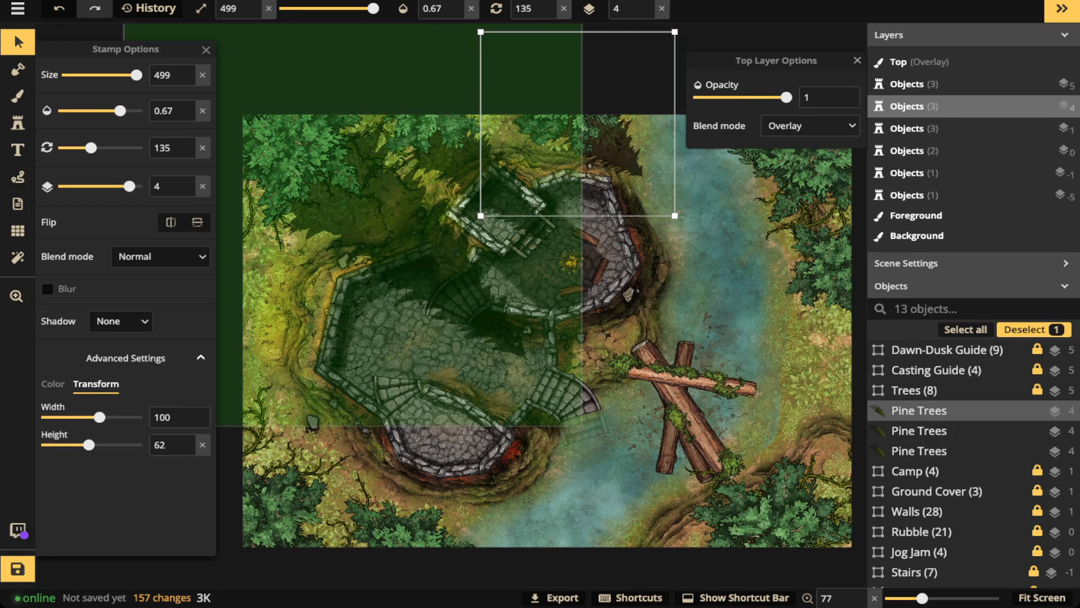
key("ctrl+z")
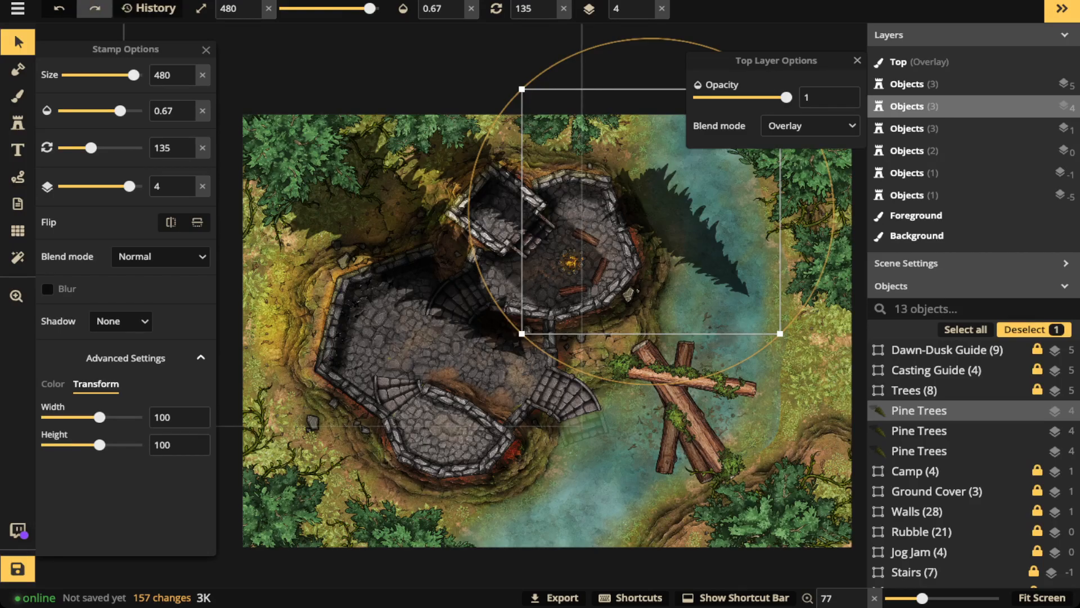
left_click(94, 8)
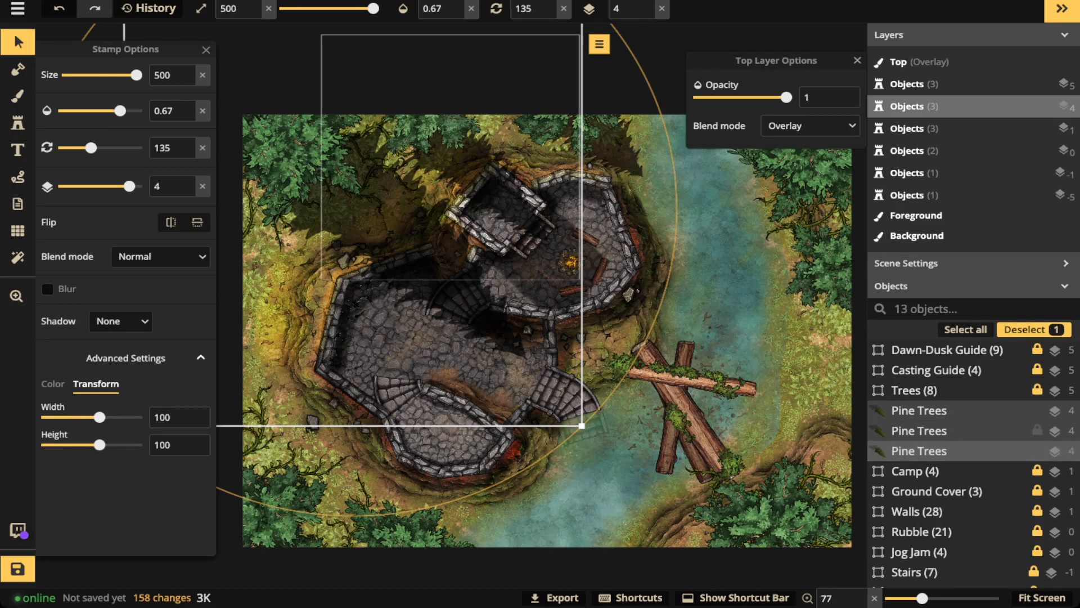
Select all three pine shadows together and reduce their transform height to 66
left_click(919, 410, "shift")
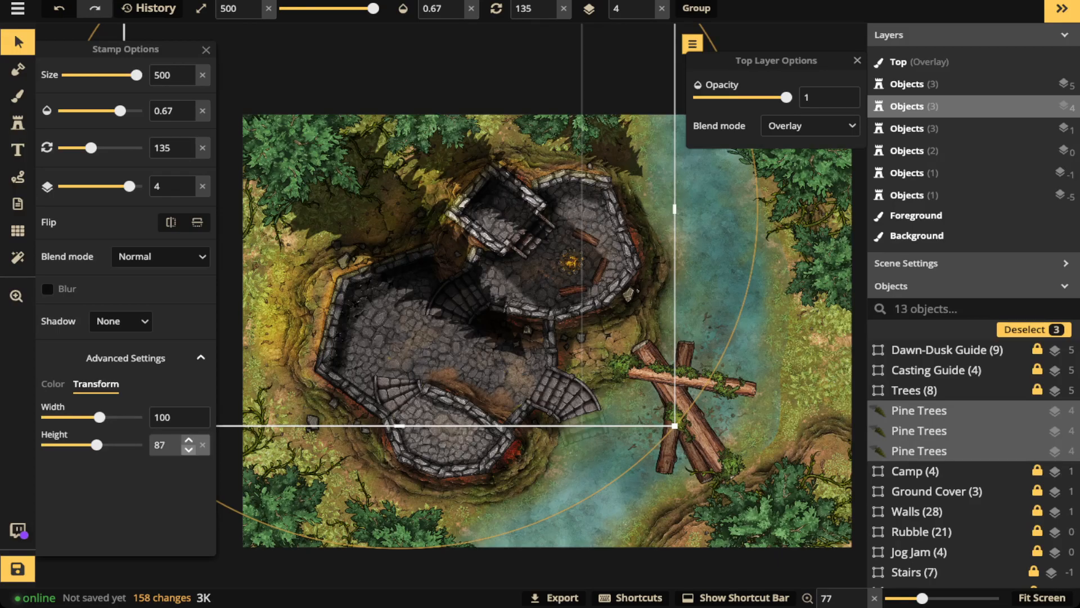
left_click(188, 450)
left_click(189, 451)
left_click(189, 451)
left_click(188, 451)
left_click(188, 451)
left_click(189, 451)
left_click(189, 451)
left_click(188, 451)
left_click(188, 450)
left_click(188, 451)
left_click(188, 450)
left_click(189, 450)
left_click(189, 450)
left_click(189, 450)
left_click(189, 450)
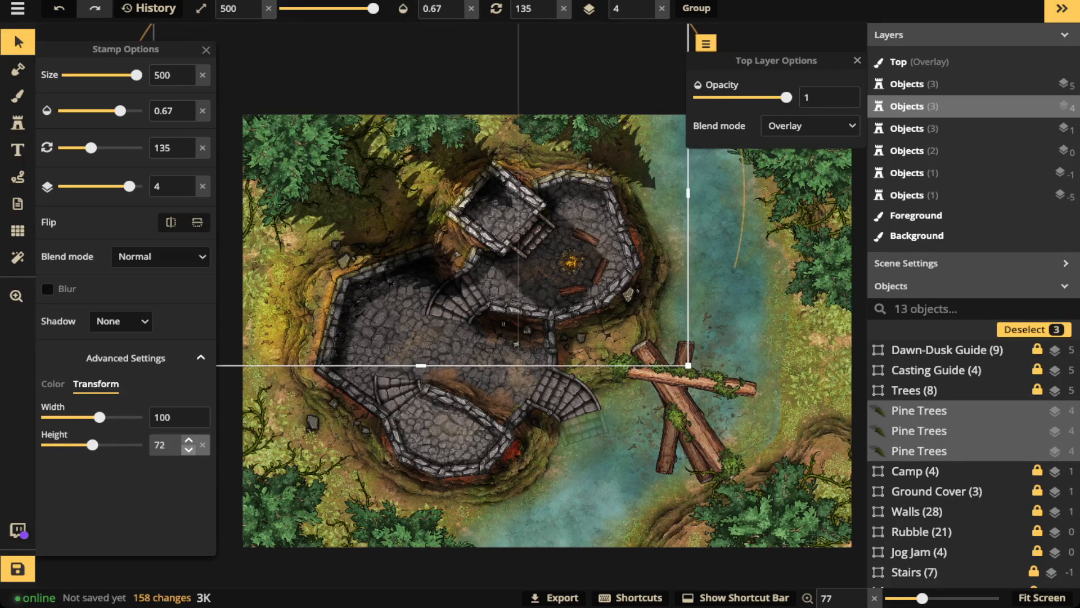
left_click(189, 450)
left_click(189, 450)
left_click(189, 450)
left_click(189, 450)
left_click(188, 450)
left_click(188, 450)
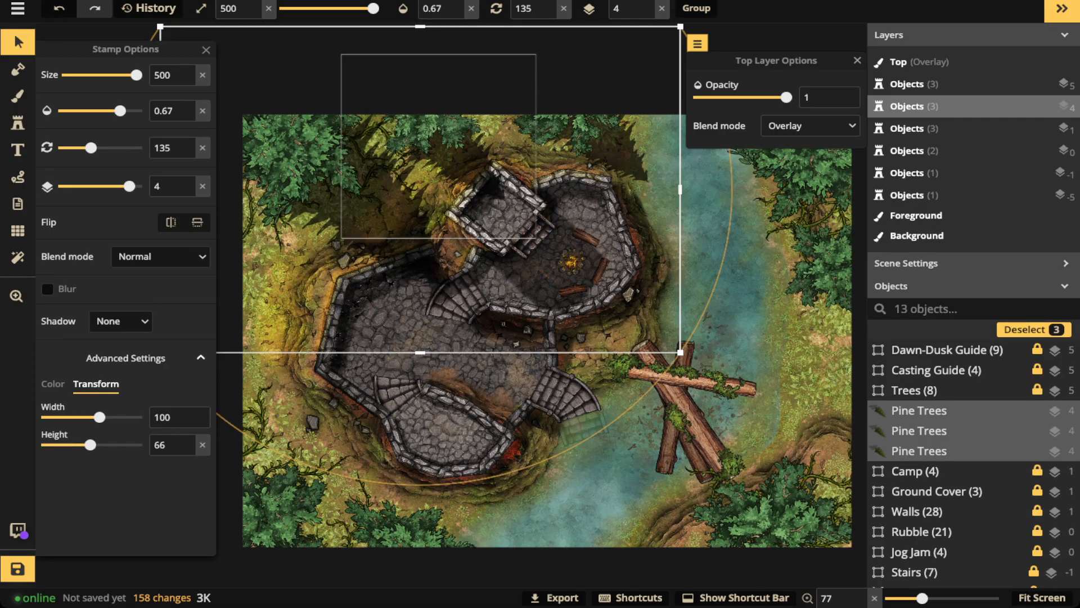
Delete the three selected pine shadows from the map
key("Delete")
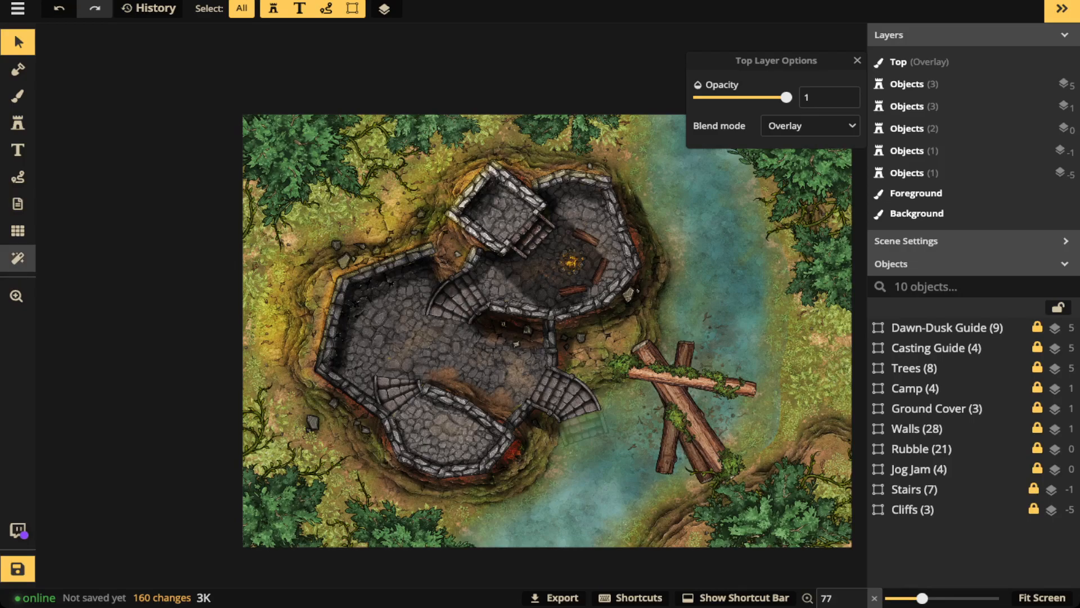
Delete the hidden Night texture filter and the hidden Red Sky color filter
left_click(17, 257)
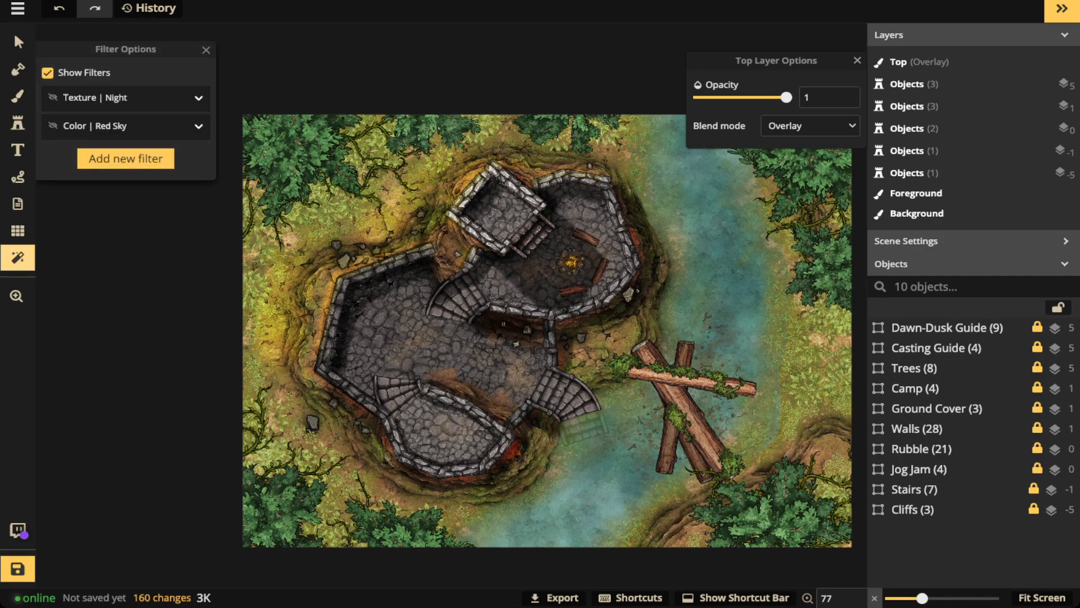
left_click(199, 98)
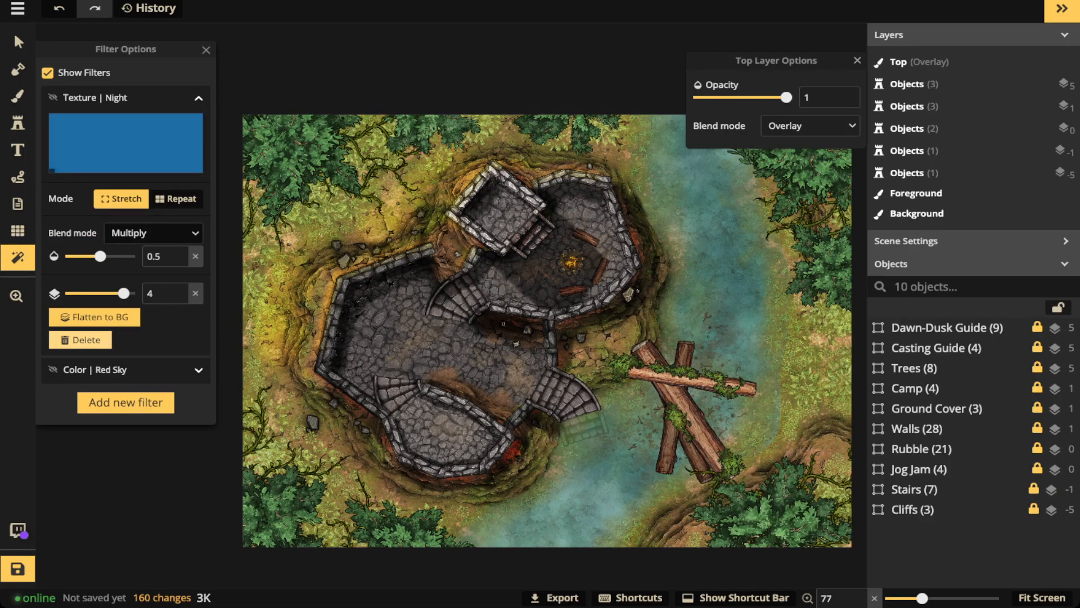
left_click(81, 340)
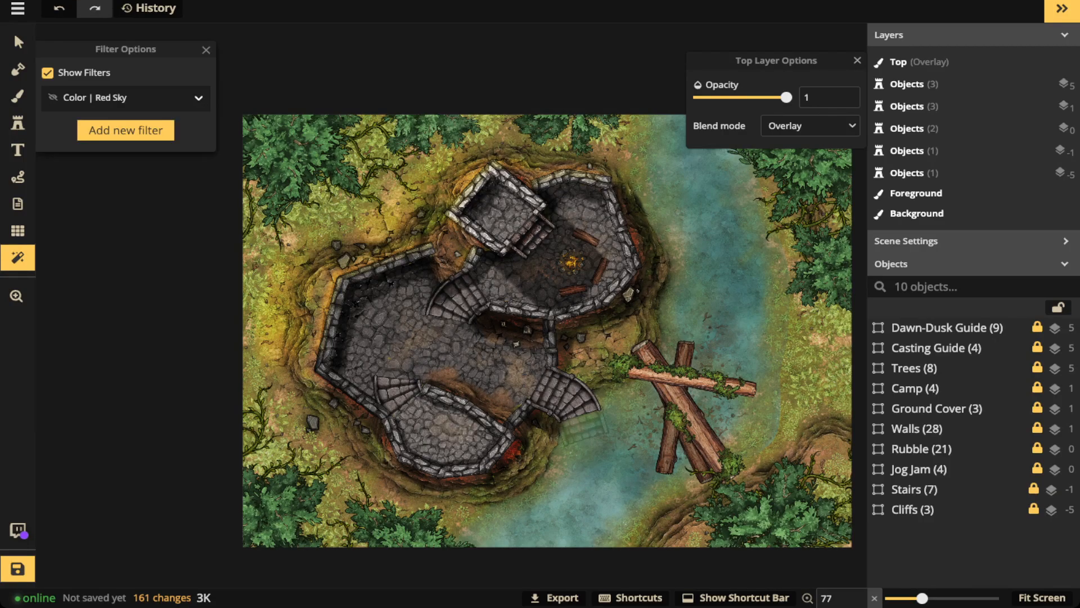
left_click(135, 98)
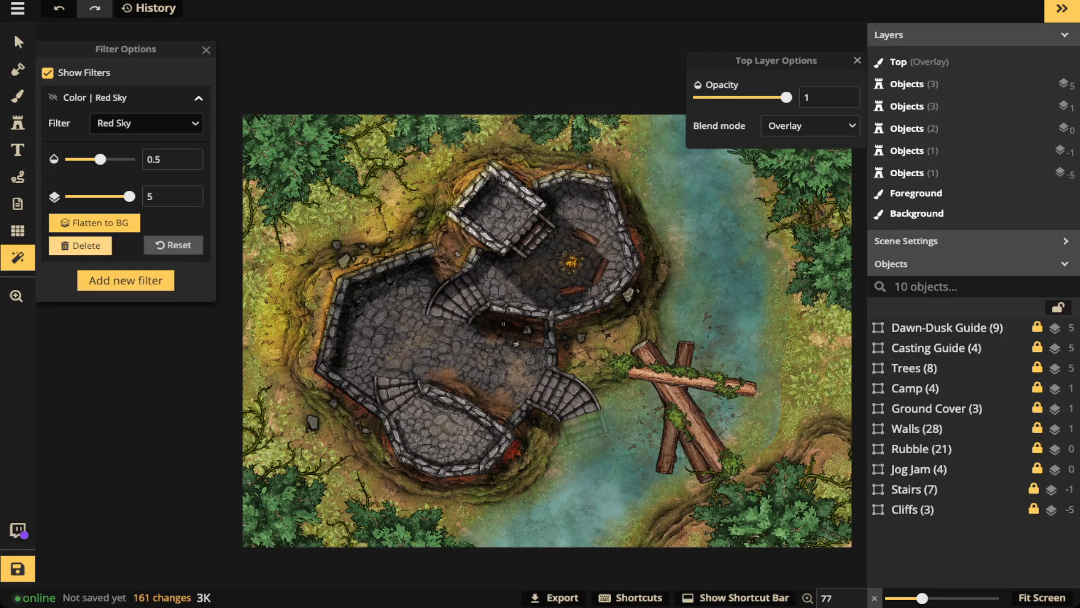
left_click(80, 245)
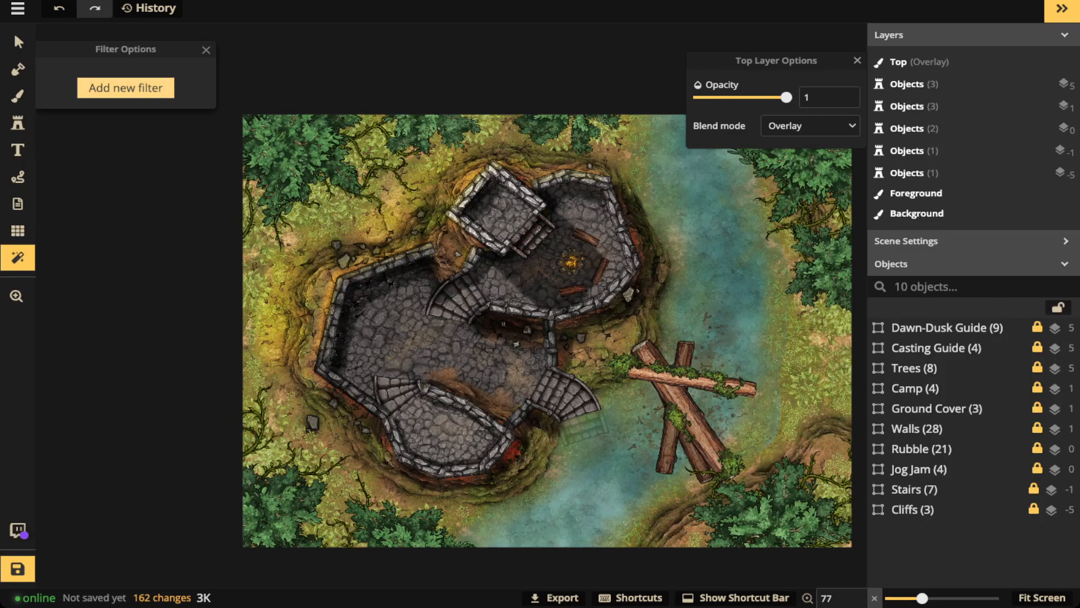
Add a Vignette texture filter and set its layer to 4
left_click(126, 87)
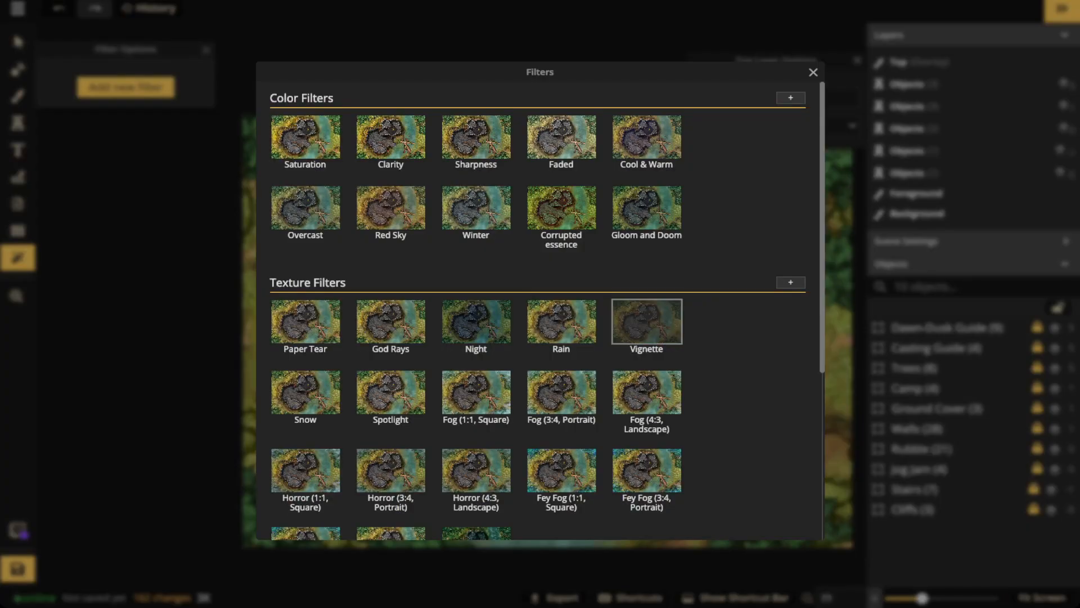
left_click(647, 321)
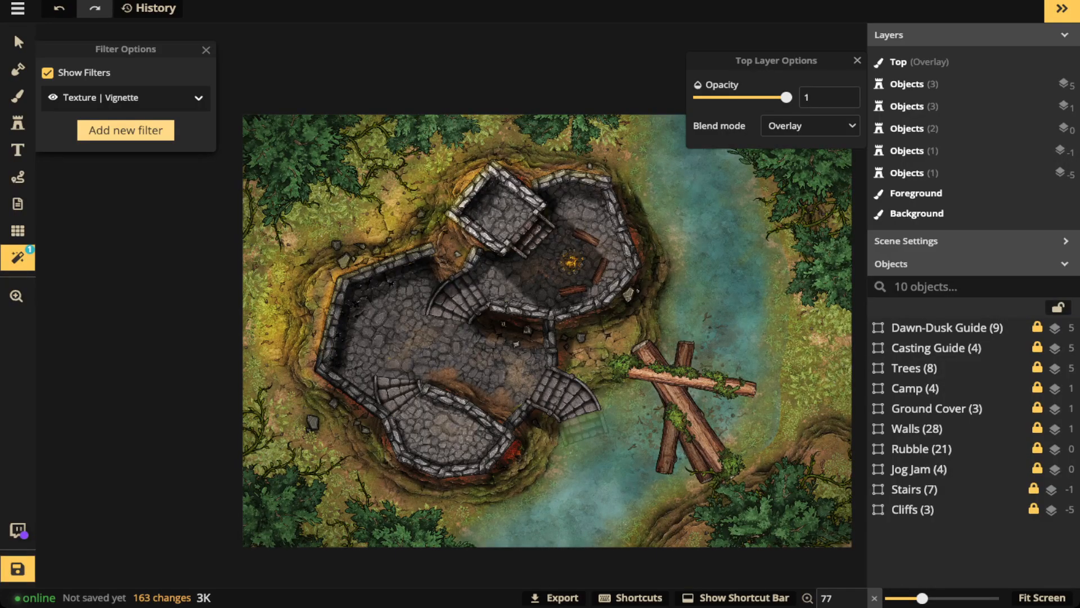
left_click(198, 98)
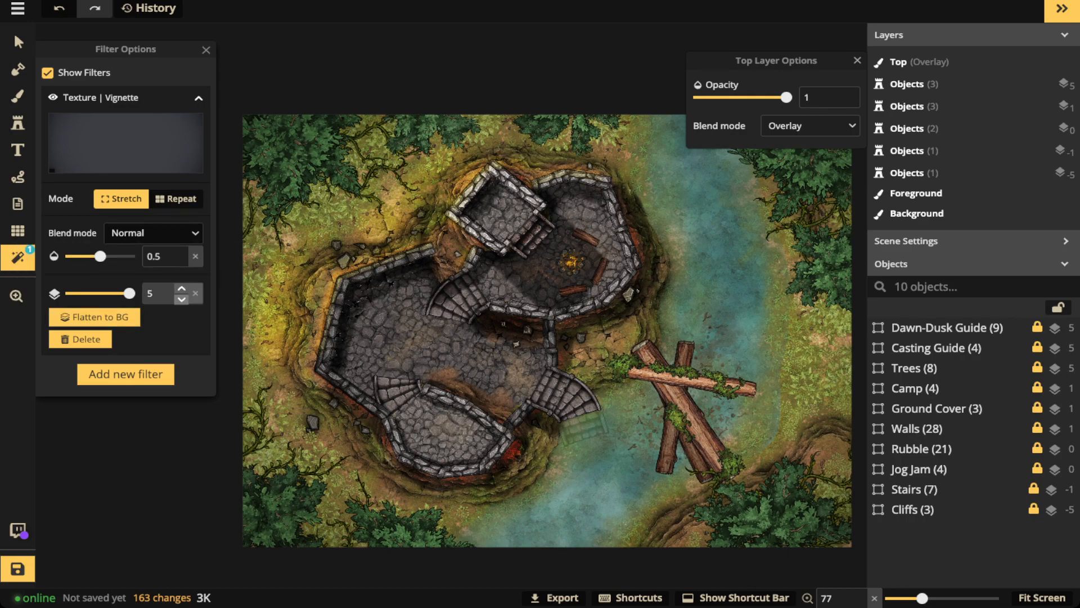
left_click_drag(129, 293, 123, 293)
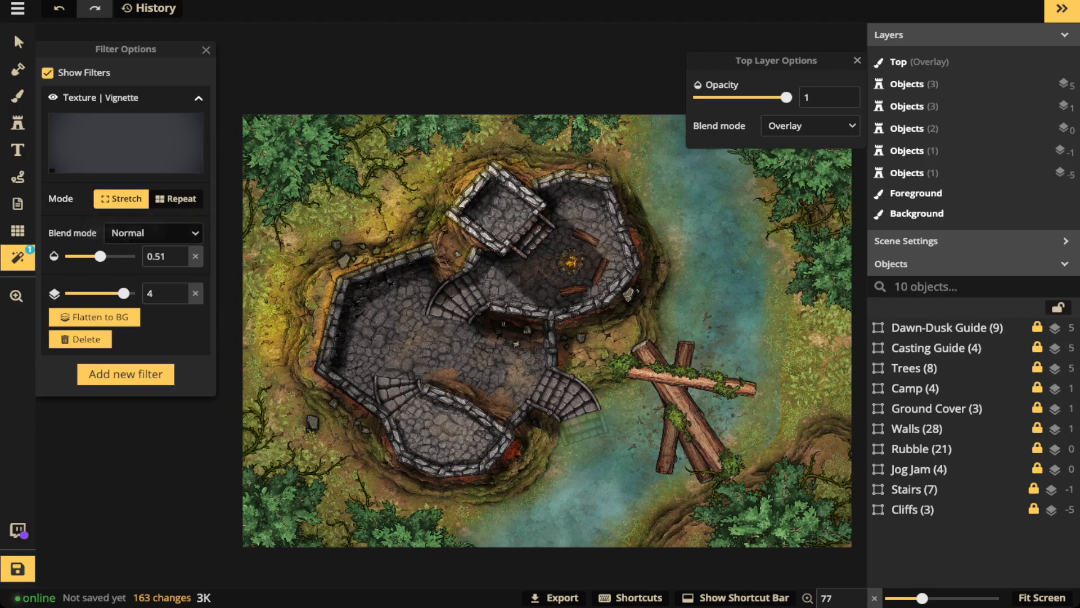
Try different strengths for the Vignette filter and set its opacity to 1
left_click_drag(100, 256, 102, 256)
left_click_drag(102, 256, 102, 256)
left_click_drag(103, 256, 103, 256)
mouse_move(103, 256)
left_mouse_down()
mouse_move(116, 256)
mouse_move(100, 256)
left_mouse_up()
left_click(196, 256)
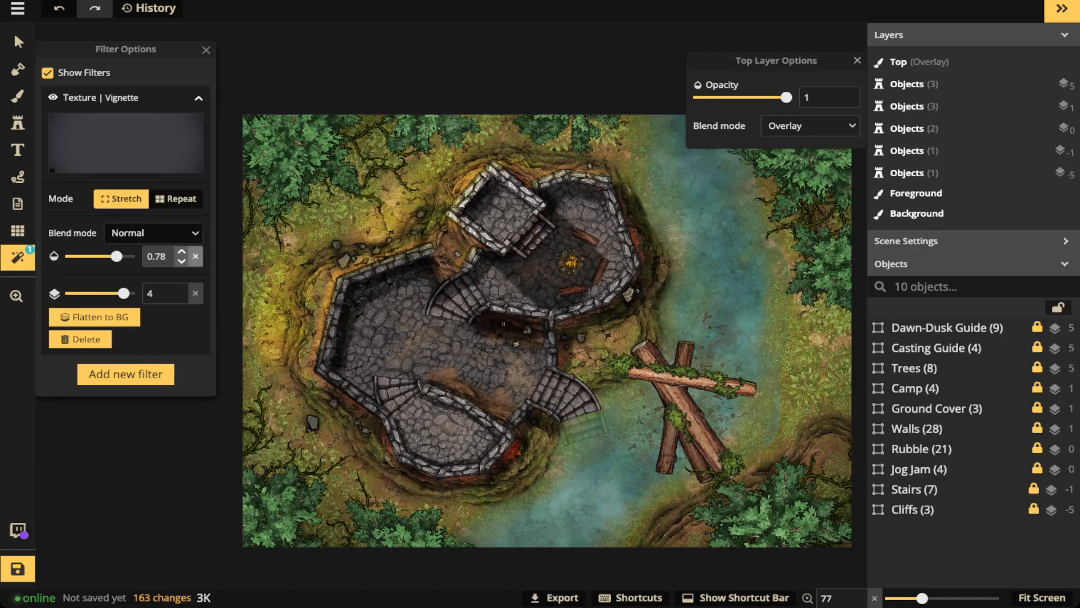
left_click(106, 256)
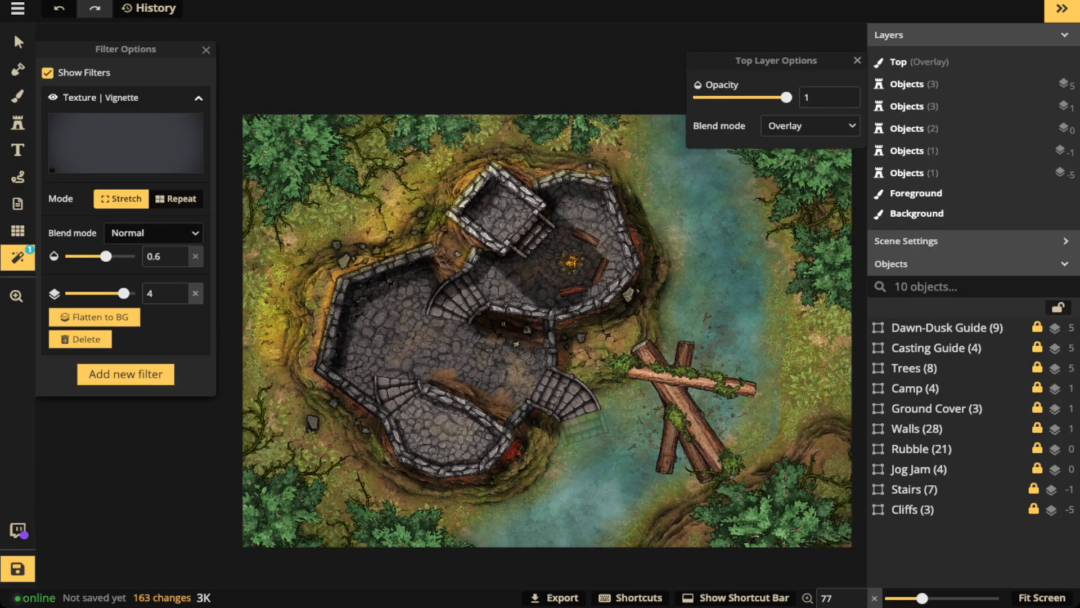
left_click_drag(105, 257, 114, 256)
left_click(174, 257)
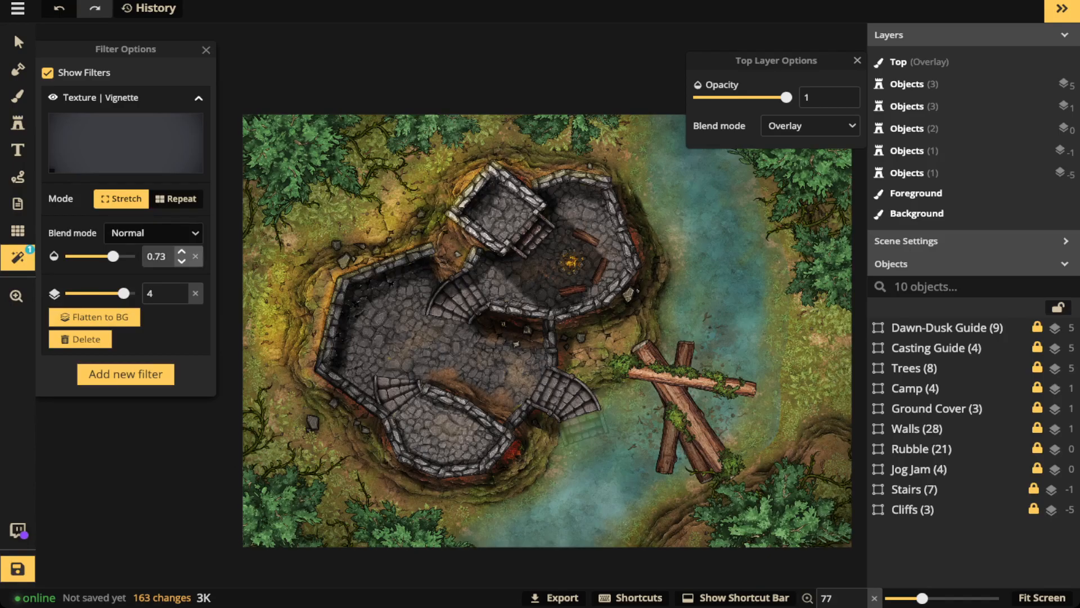
left_click(196, 256)
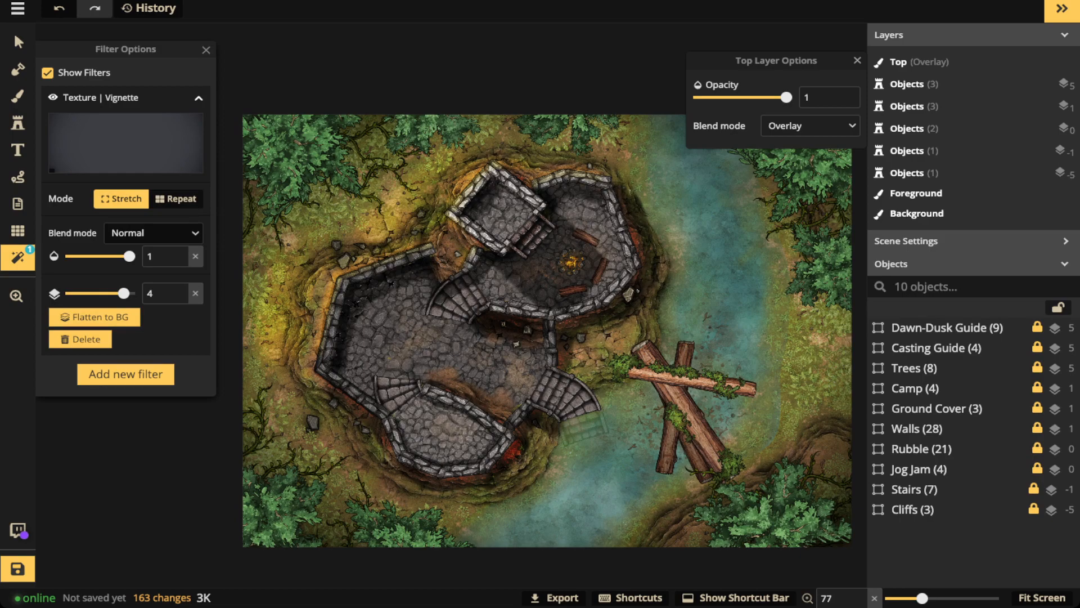
Add a second Vignette texture filter on layer 4 with its opacity set to 1
left_click(125, 374)
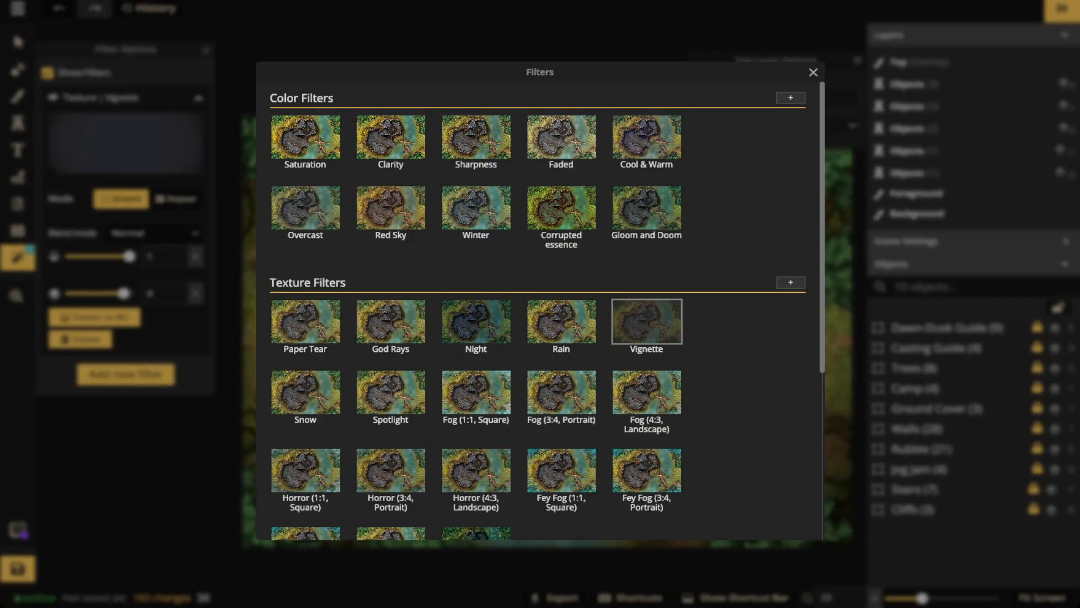
left_click(646, 321)
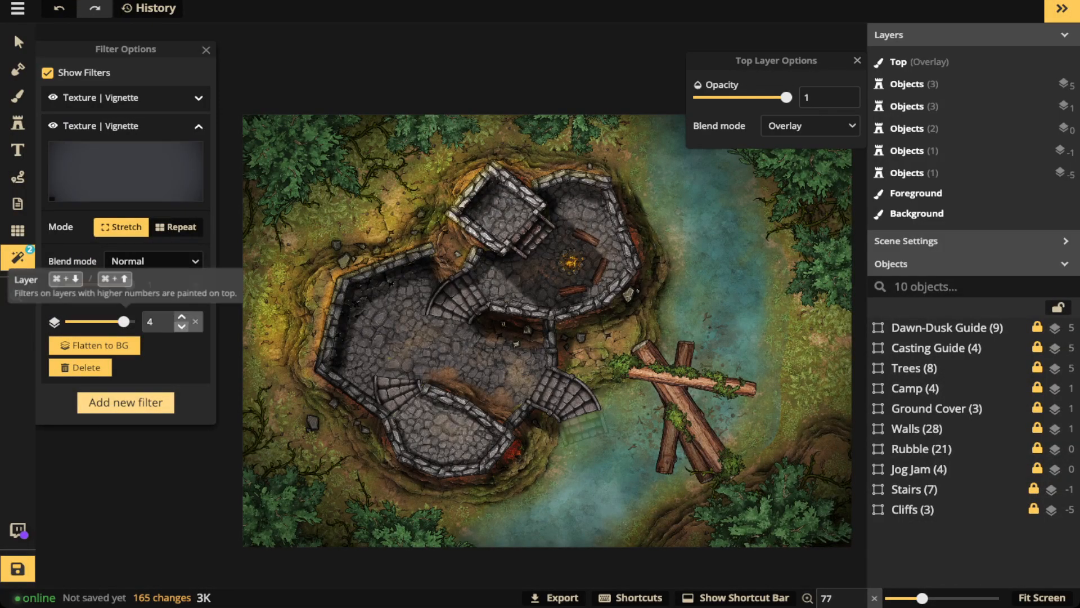
left_click(199, 98)
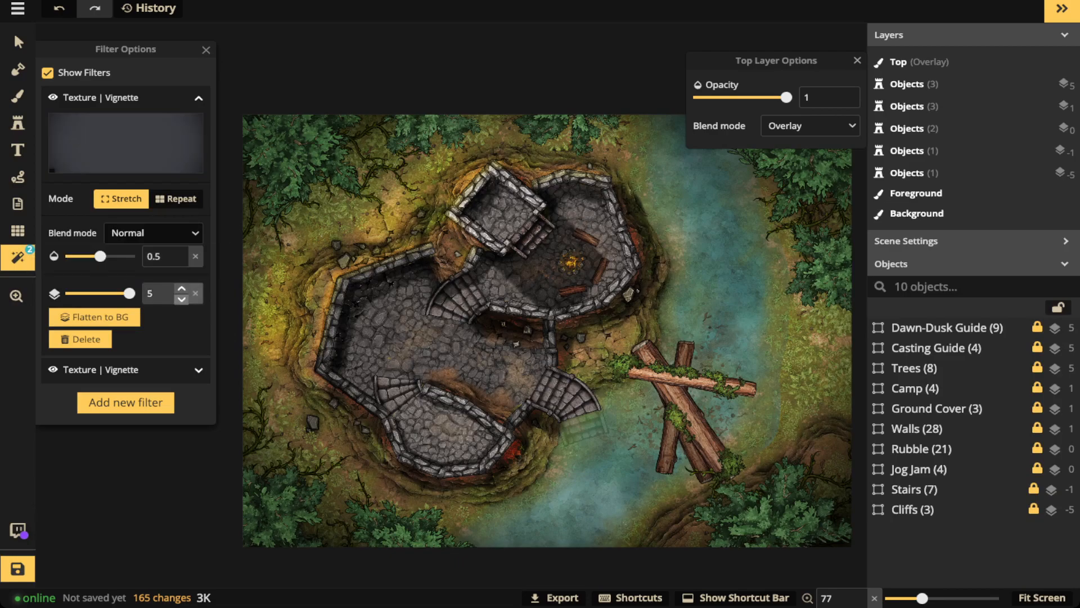
left_click(181, 300)
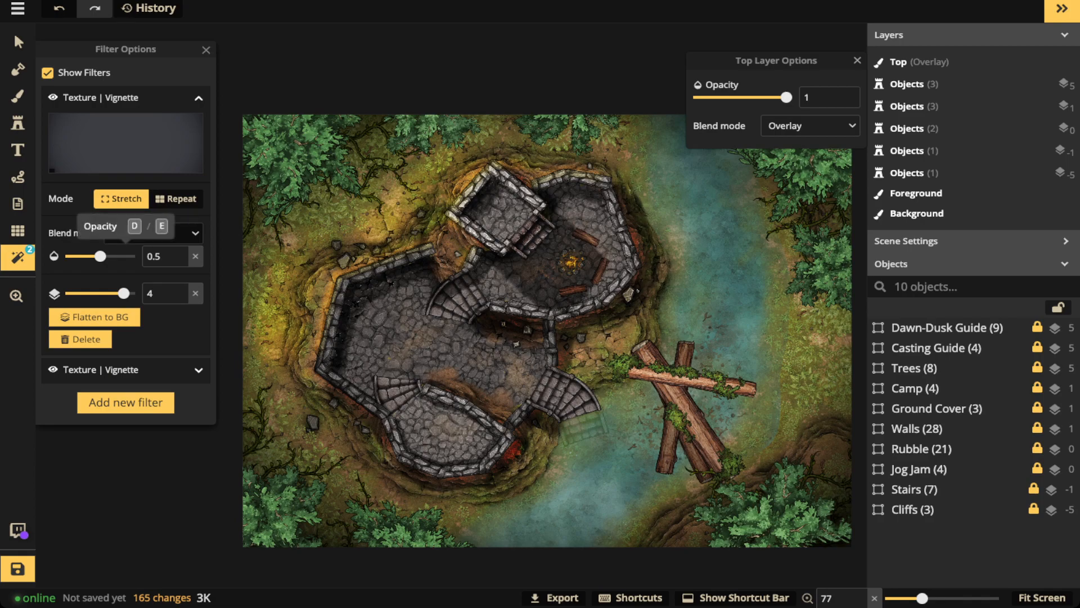
left_click_drag(101, 256, 120, 256)
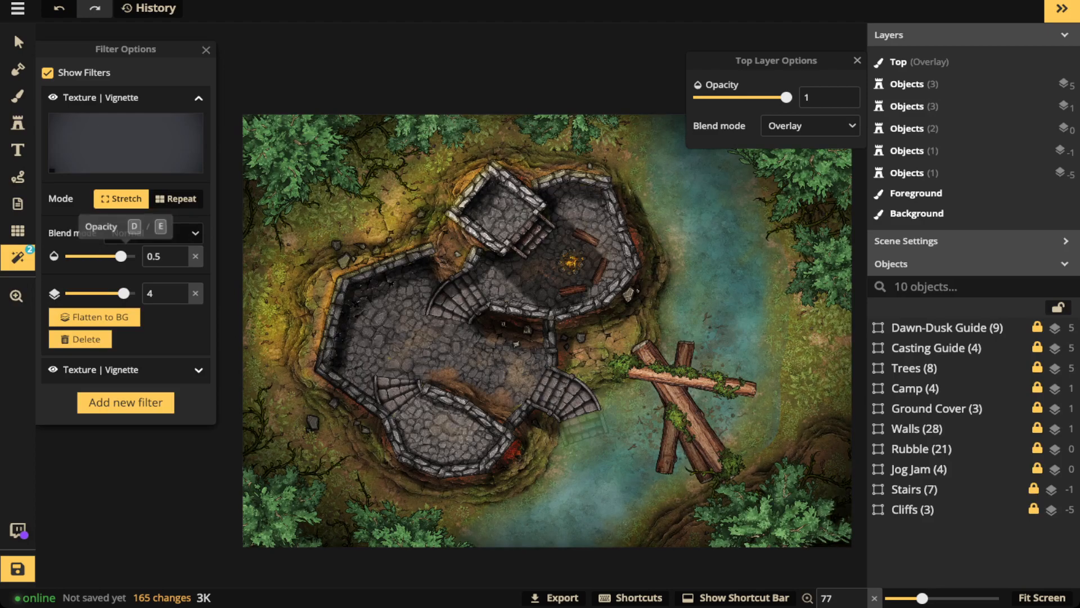
left_click_drag(120, 256, 130, 256)
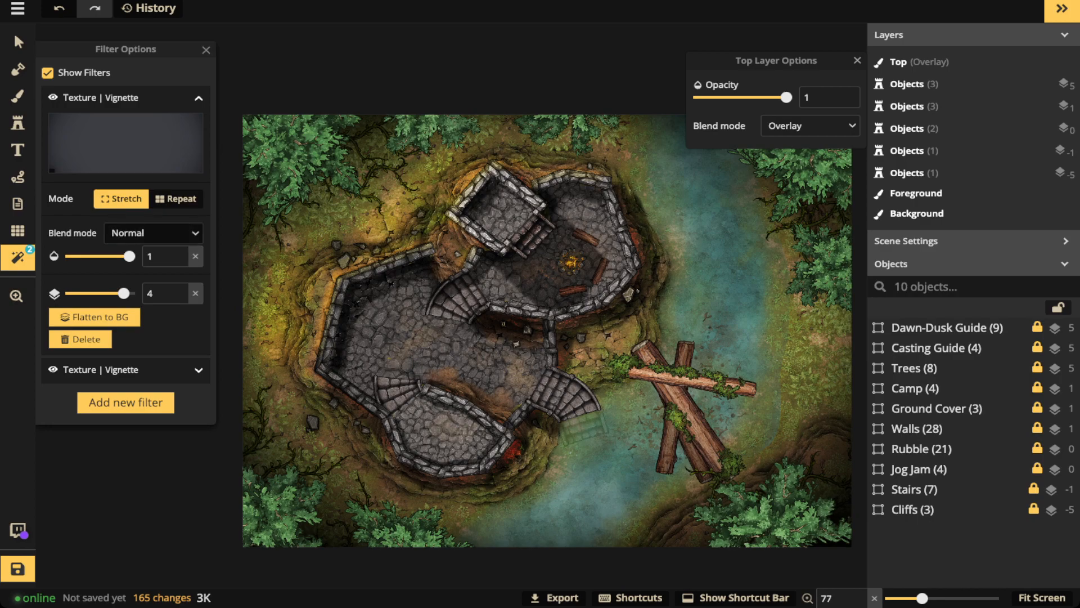
Erase the painted shadows and highlights from the Top layer across the ruin, raising the eraser's opacity and softness to 1
left_click(858, 61)
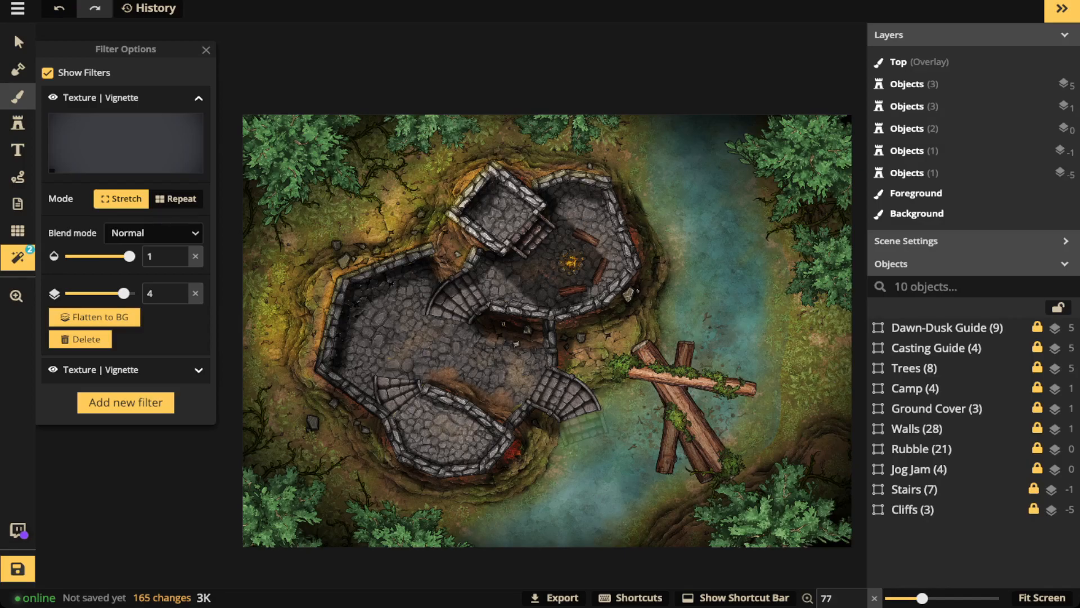
left_click(17, 96)
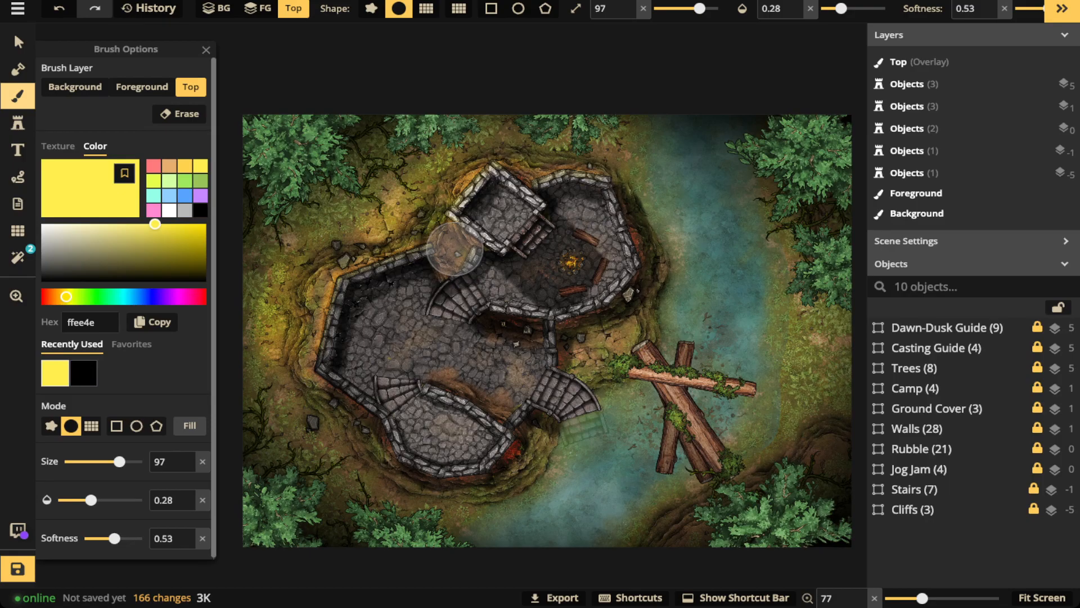
key("e")
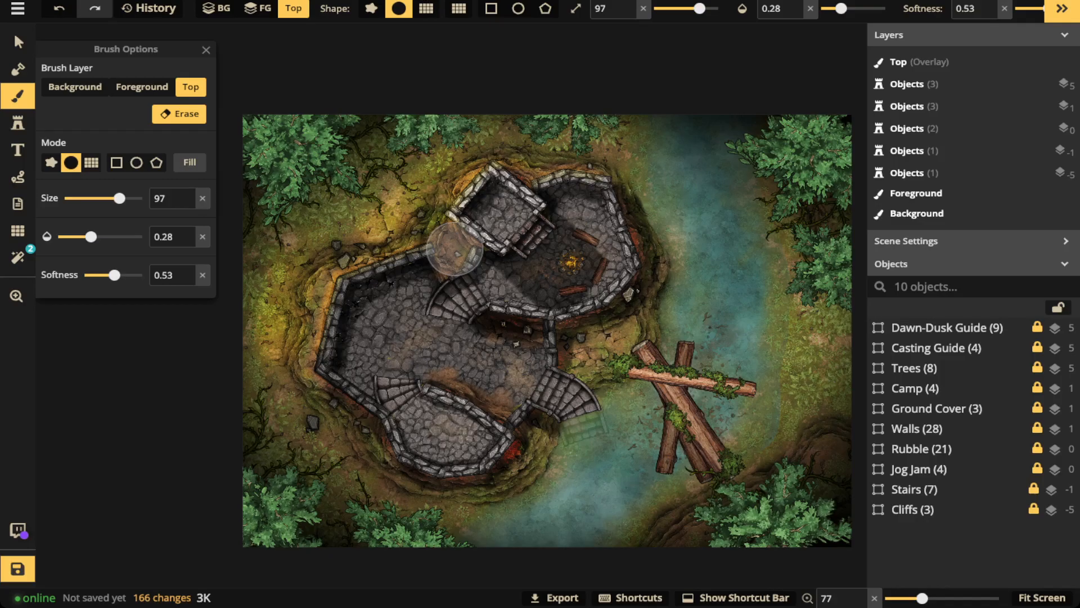
left_click(455, 250)
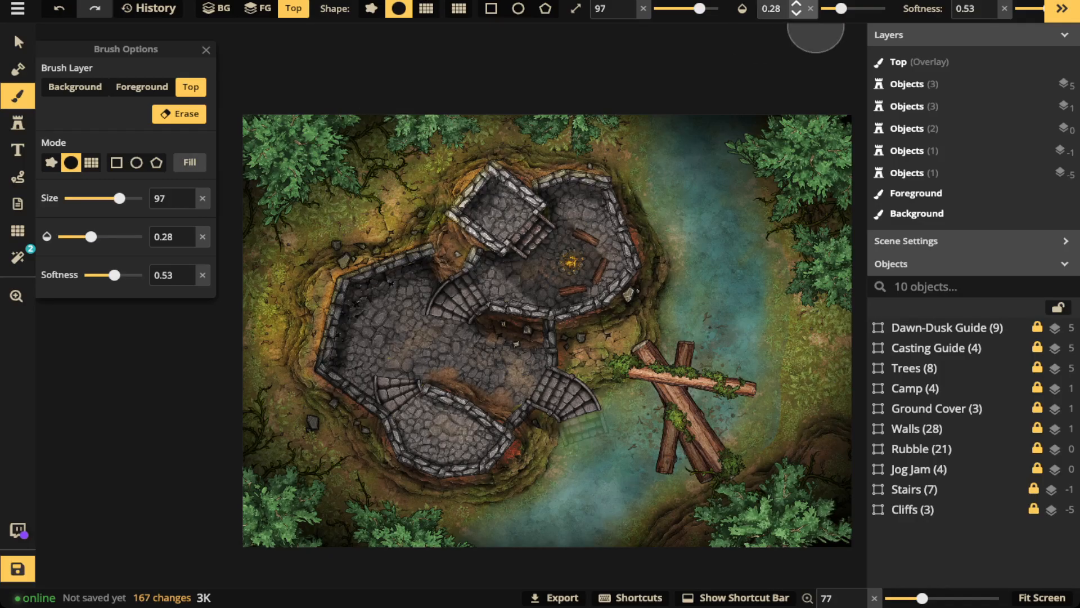
left_click(811, 8)
left_click(1004, 8)
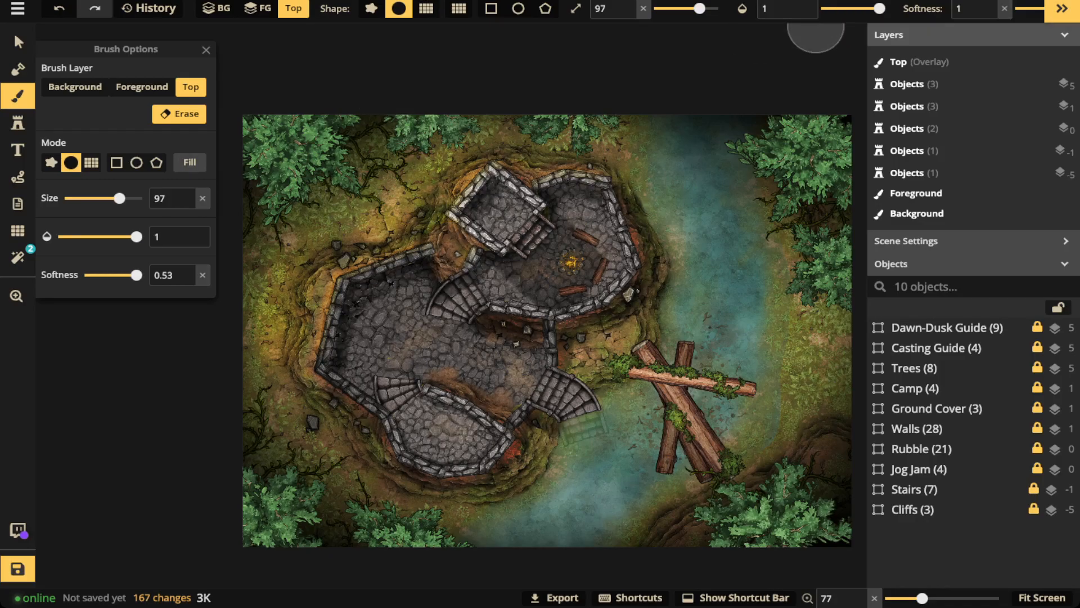
left_click(454, 250)
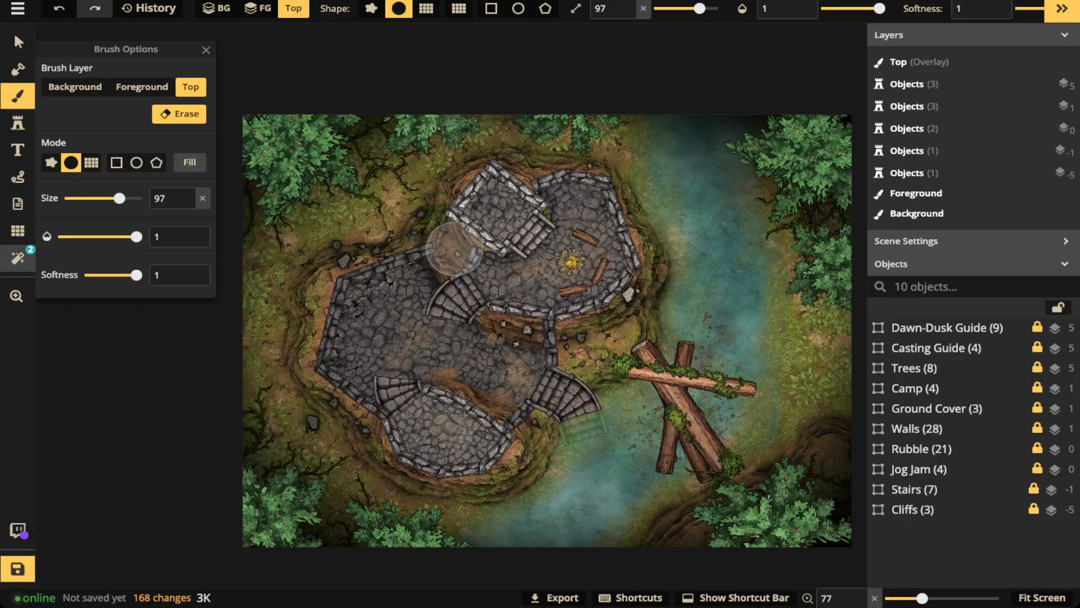
Add a Spotlight texture filter to the map
left_click(17, 257)
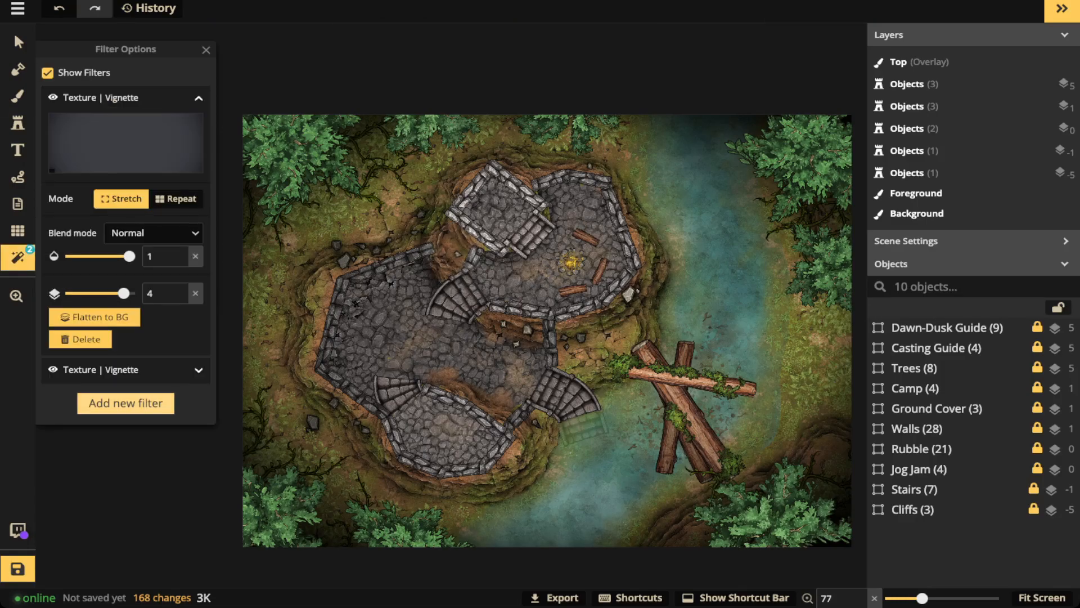
left_click(125, 403)
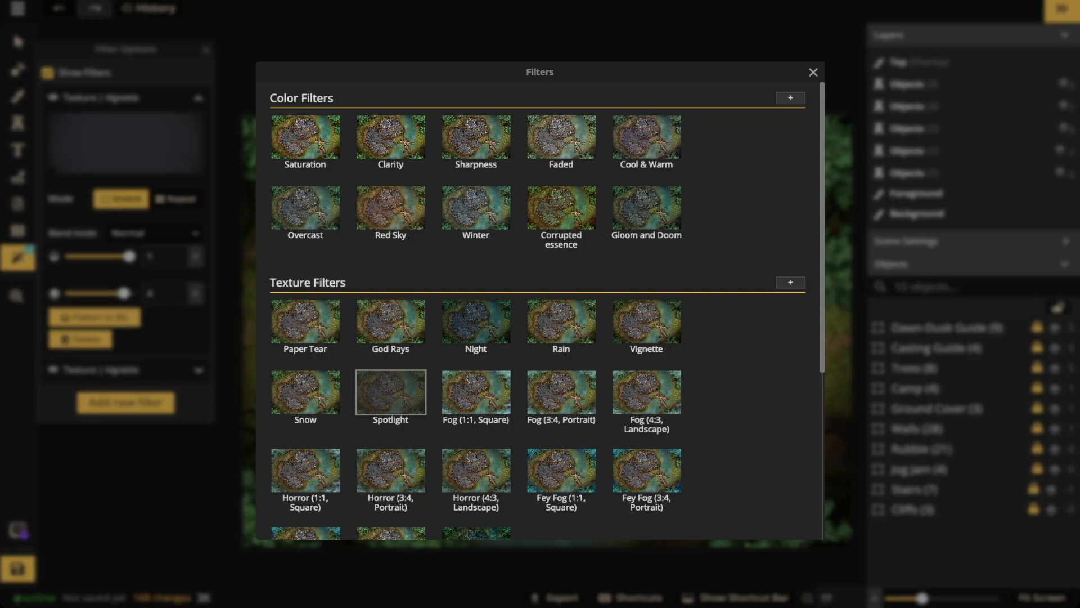
left_click(390, 391)
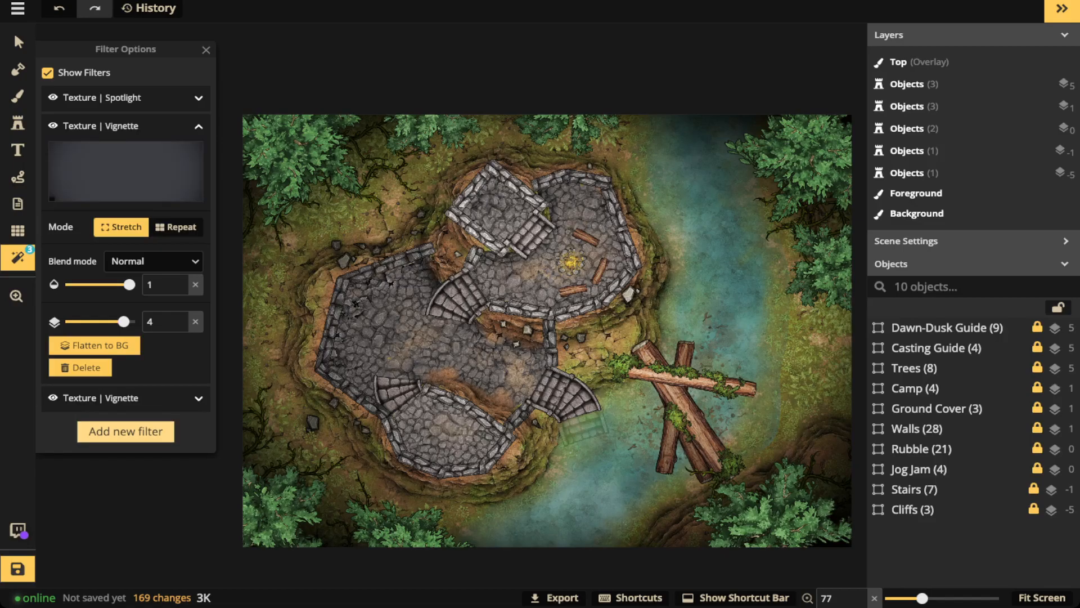
Add a God Rays texture filter, set its opacity to 0.87 and close the filter options
left_click(125, 432)
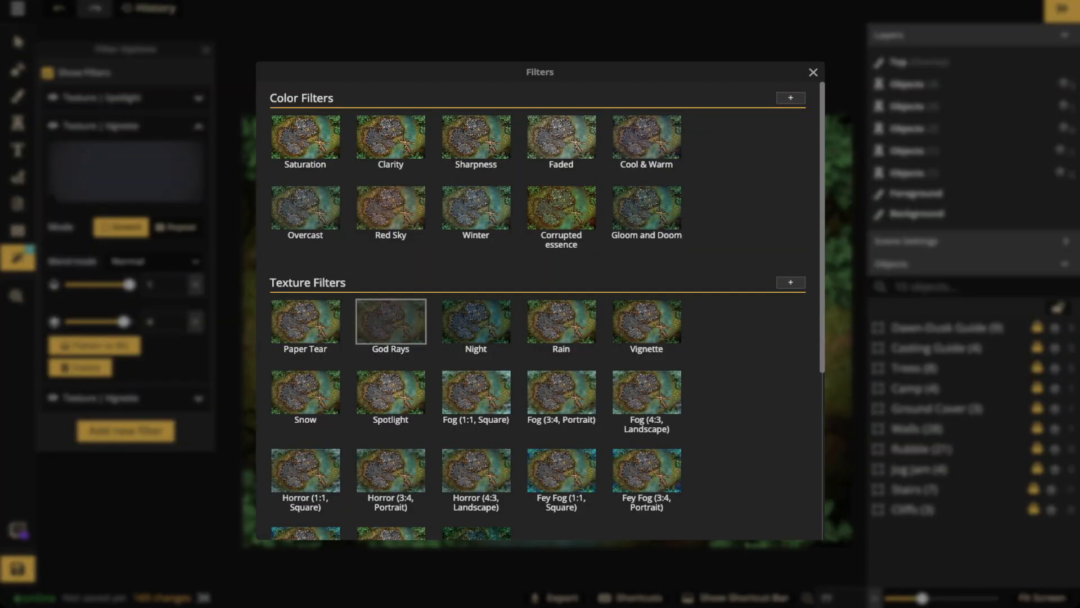
left_click(390, 321)
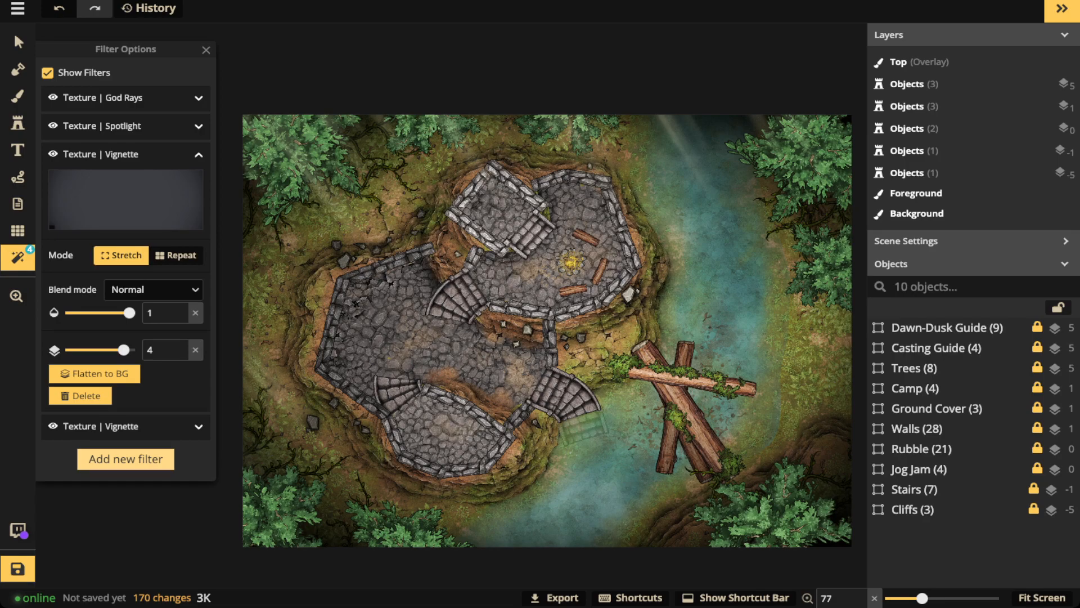
left_click(135, 98)
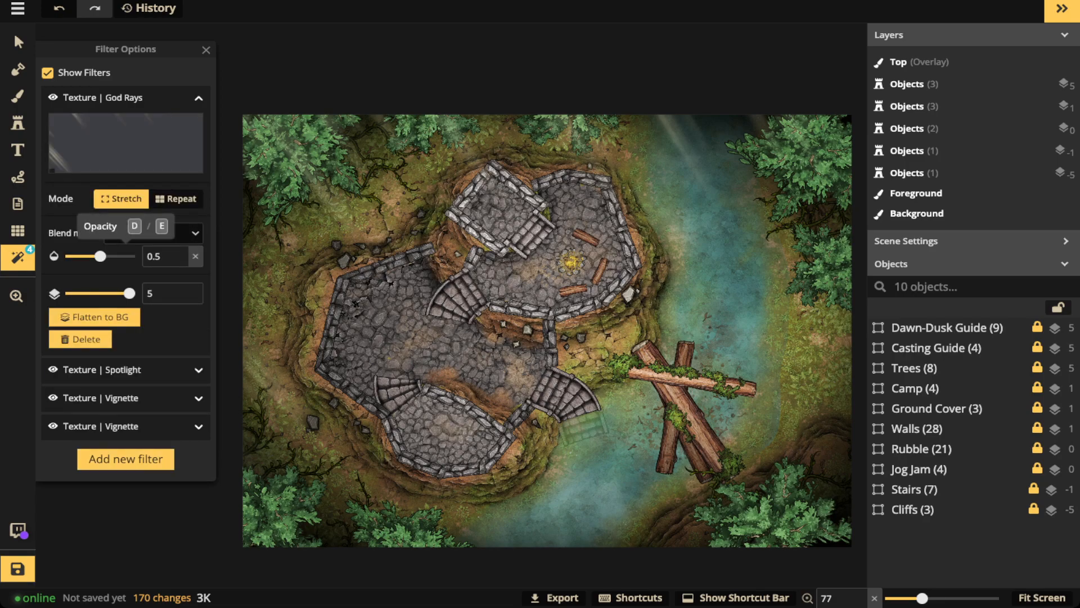
left_click_drag(100, 256, 122, 256)
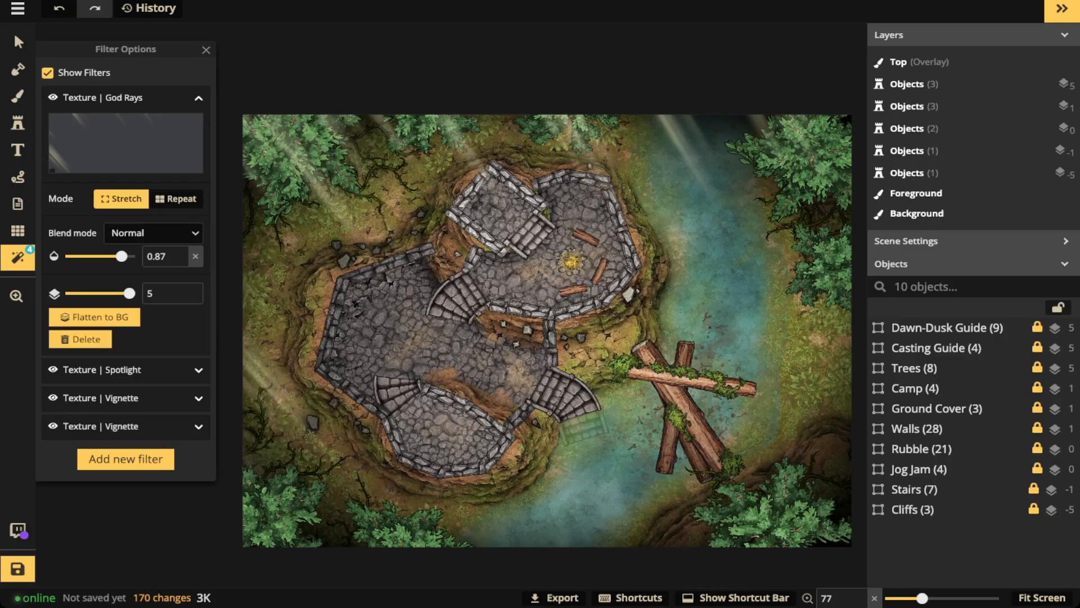
key("Escape")
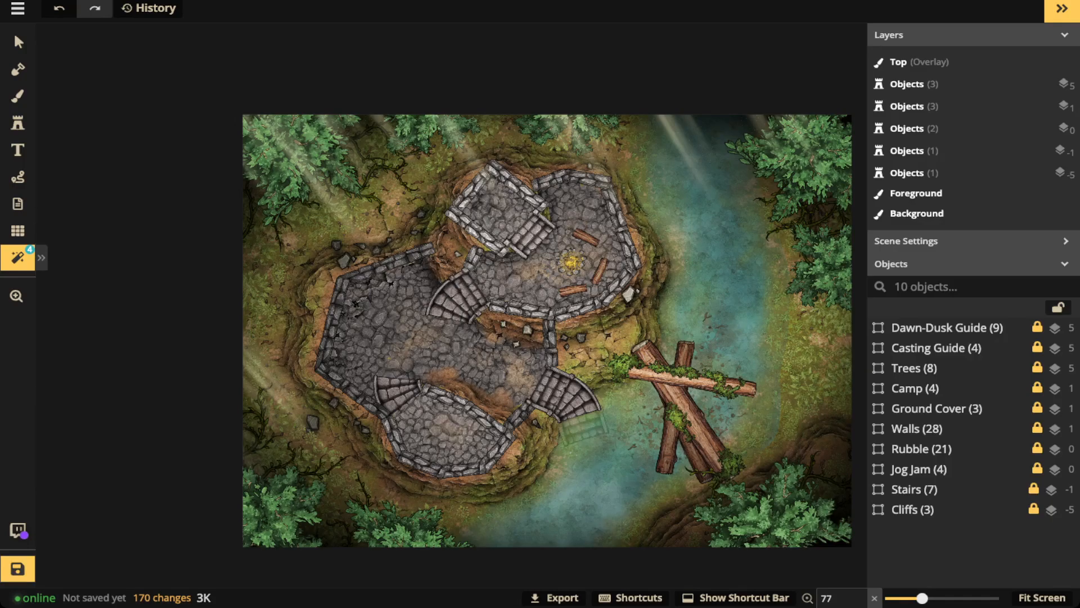